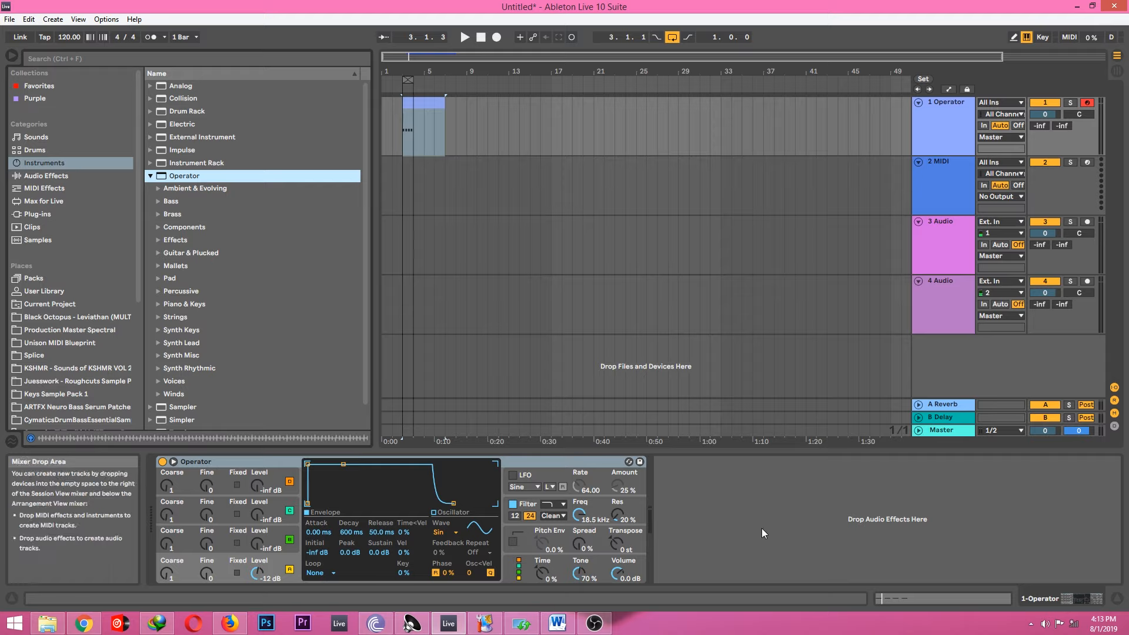
- Open Operator's global settings and step through the oscillator algorithms, returning to the four-oscillator serial stack
{"action": "left_click", "coordinate": [507, 460]}
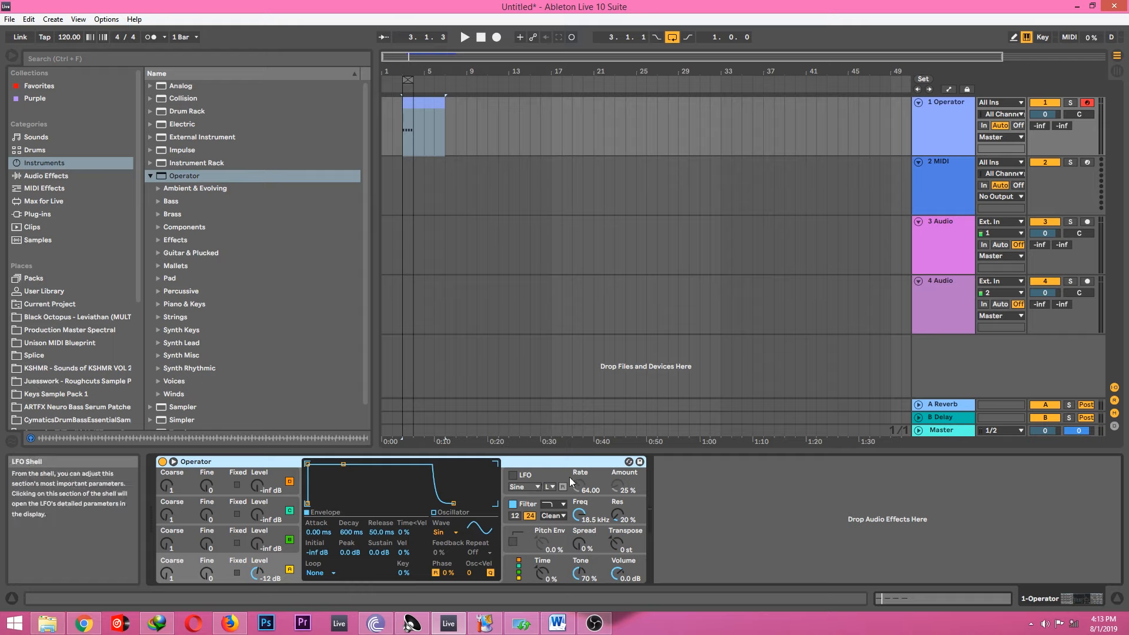
{"action": "left_click", "coordinate": [538, 566]}
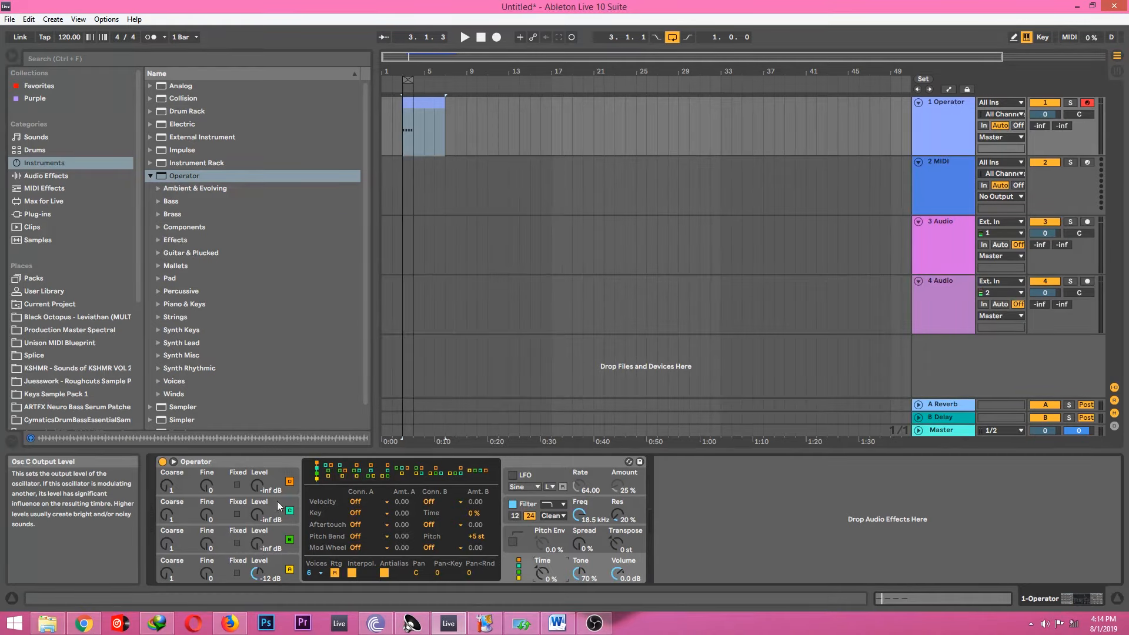
{"action": "left_click", "coordinate": [329, 468]}
{"action": "left_click", "coordinate": [343, 469]}
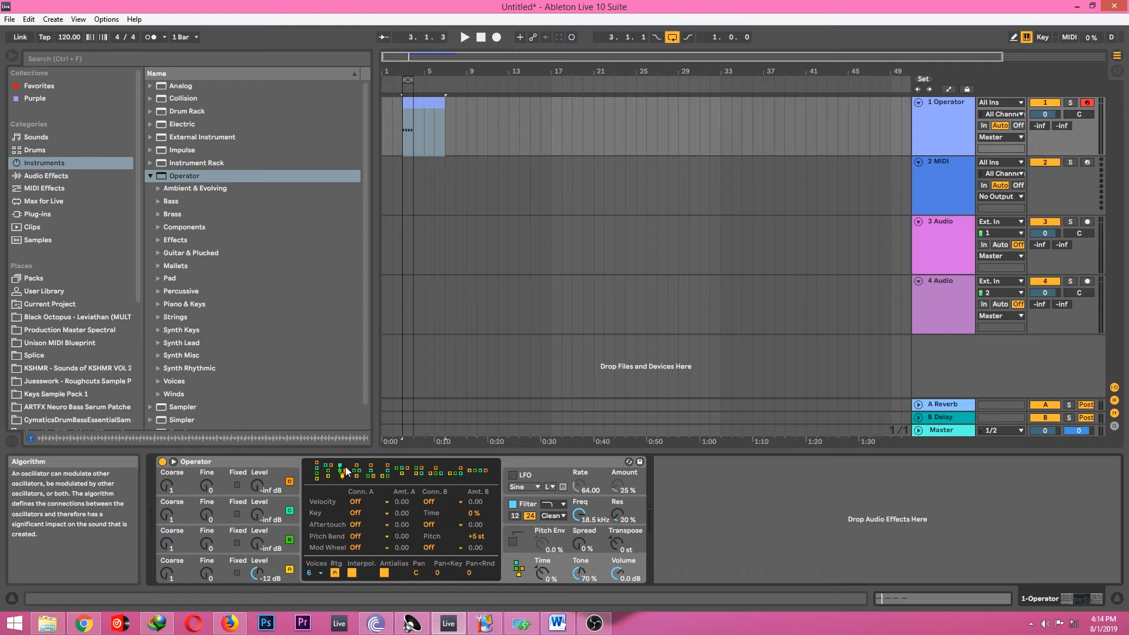
{"action": "left_click", "coordinate": [374, 474]}
{"action": "left_click", "coordinate": [387, 474]}
{"action": "left_click", "coordinate": [403, 474]}
{"action": "left_click", "coordinate": [420, 474]}
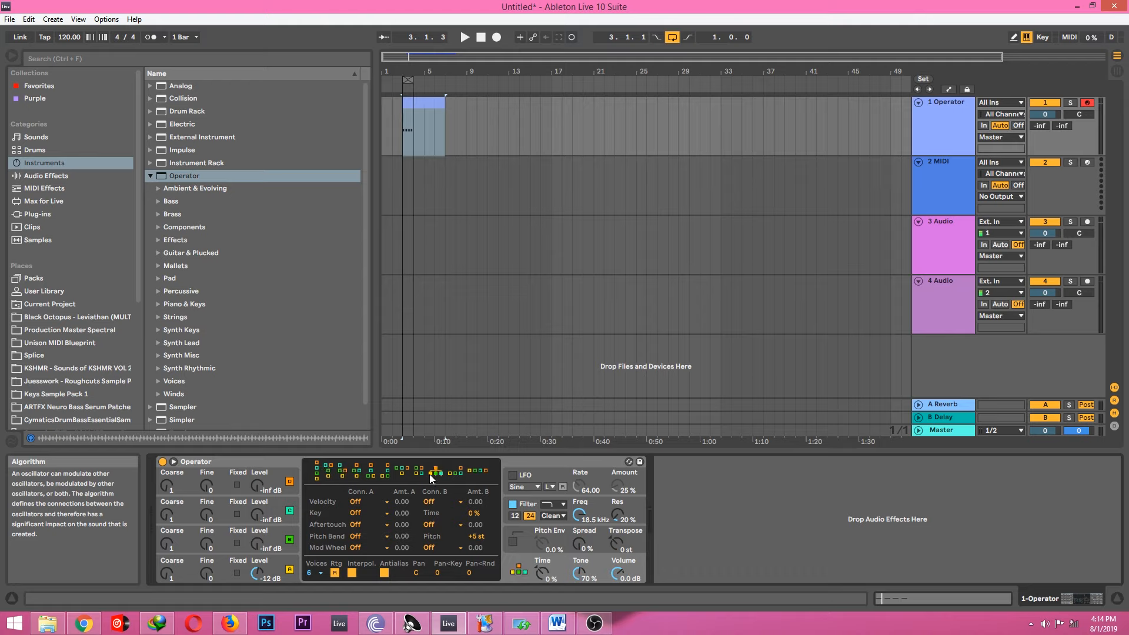
{"action": "left_click", "coordinate": [461, 471]}
{"action": "left_click", "coordinate": [472, 471]}
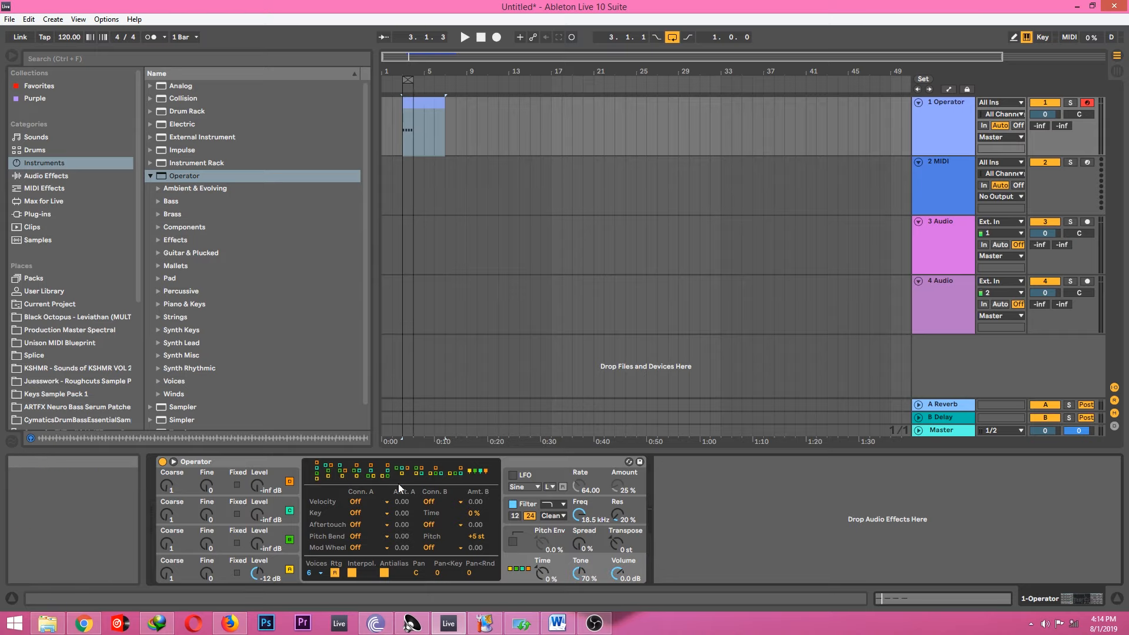
{"action": "left_click", "coordinate": [318, 471]}
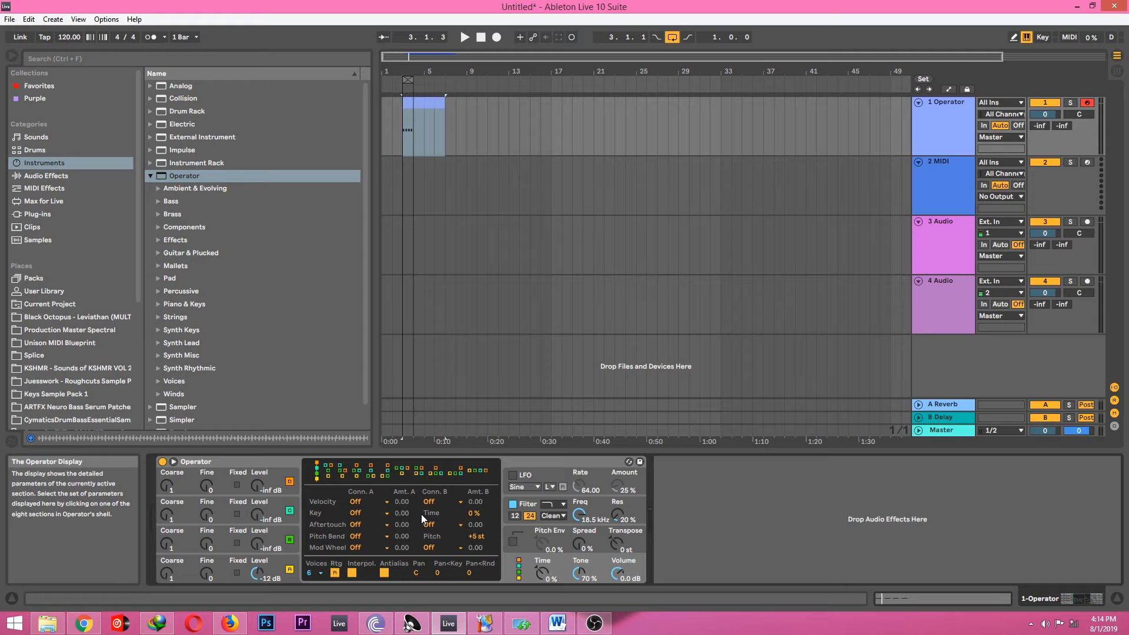
- Lower the computer keyboard velocity to 60 and set oscillator A's waveform to Triangle
{"action": "left_click", "coordinate": [277, 569]}
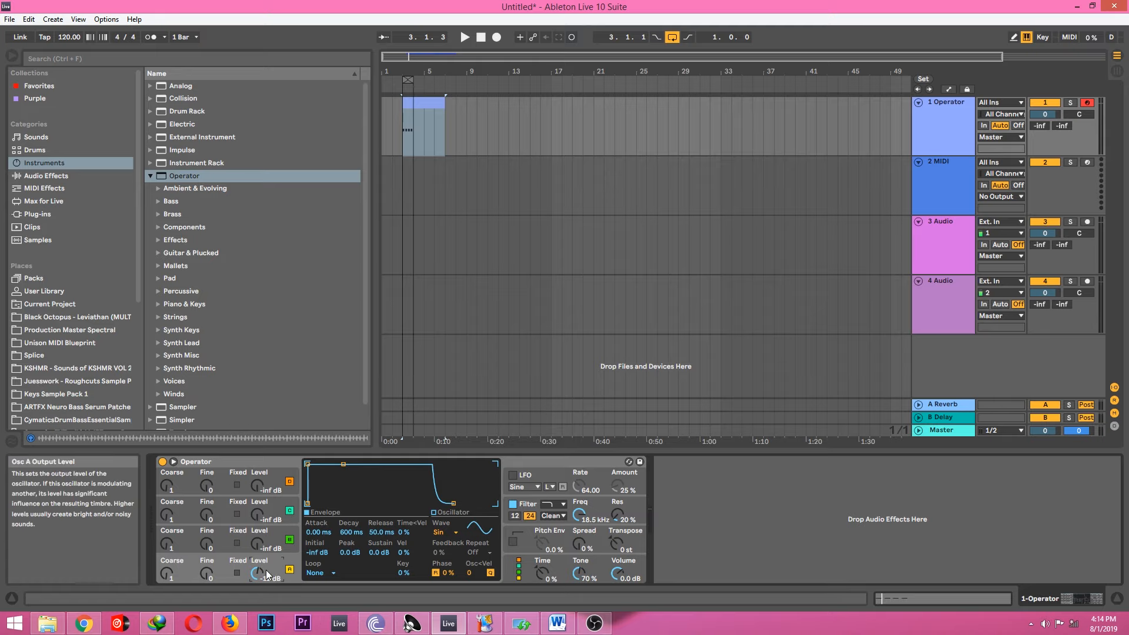
{"action": "key", "text": "c"}
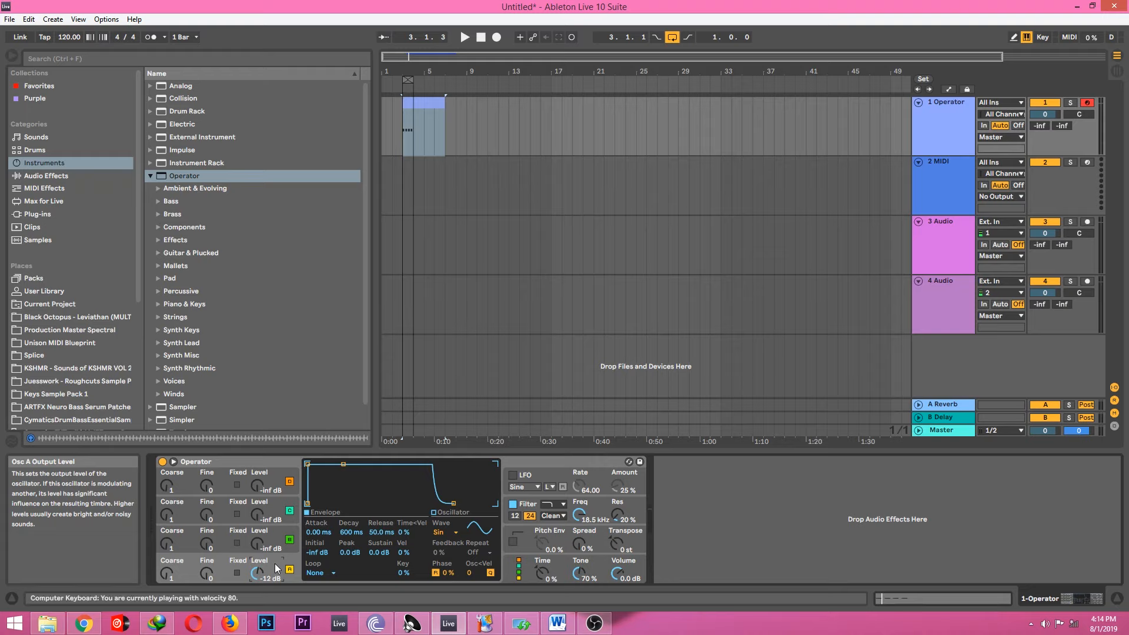
{"action": "key", "text": "a"}
{"action": "left_click", "coordinate": [439, 534]}
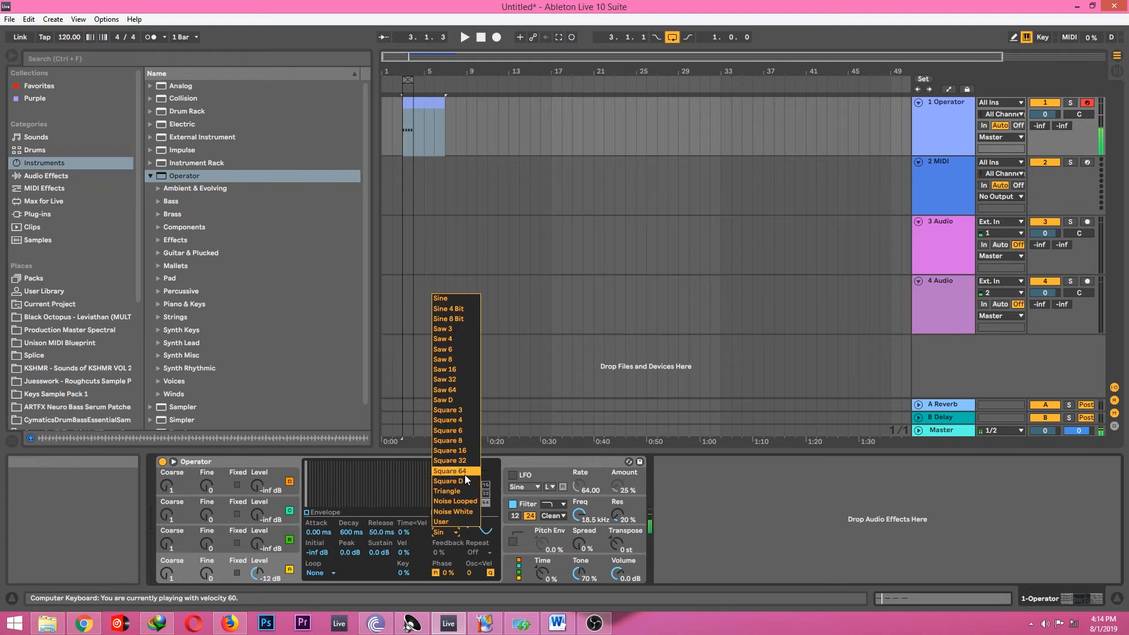
{"action": "left_click", "coordinate": [461, 491]}
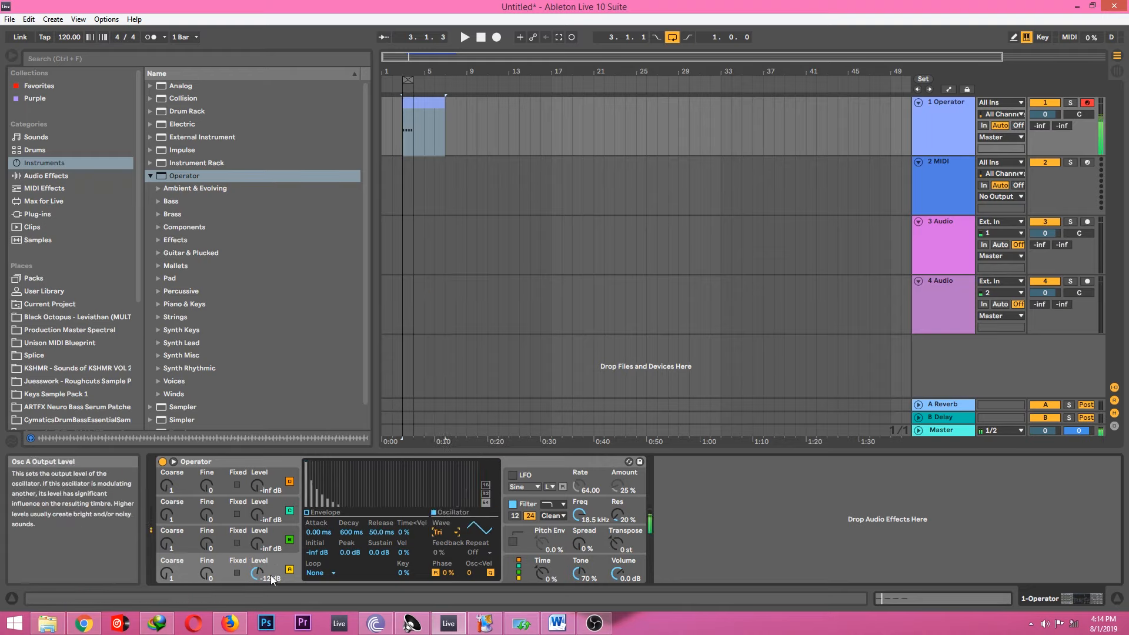
- Try Square 64 on oscillator A, and switch its waveform to Square 3
{"action": "left_click", "coordinate": [452, 531]}
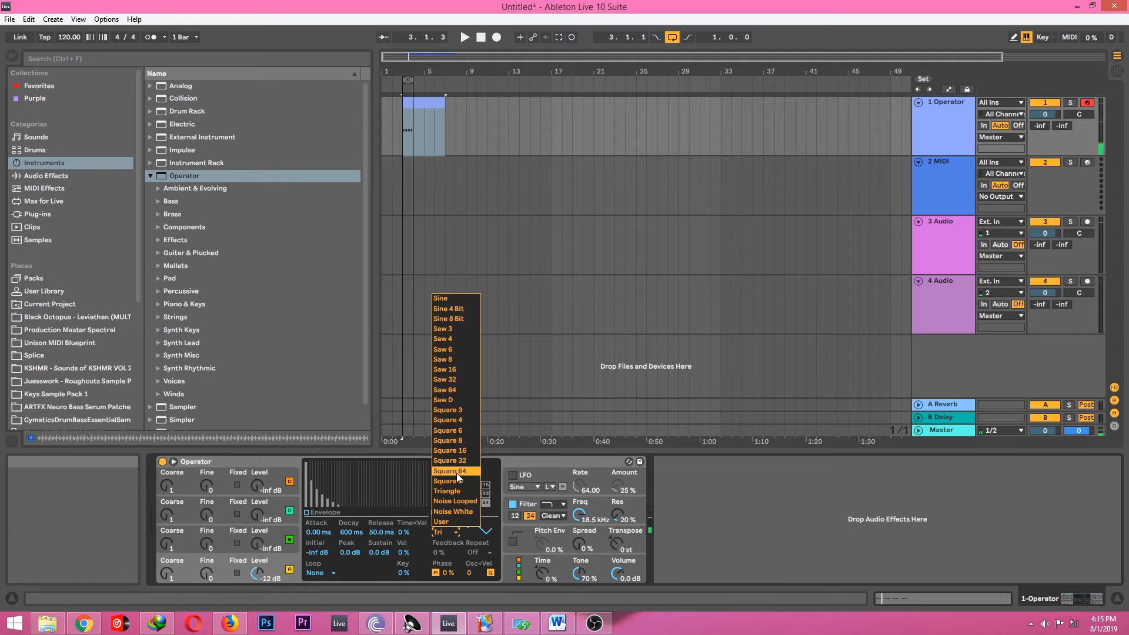
{"action": "left_click", "coordinate": [456, 472]}
{"action": "left_click", "coordinate": [437, 531]}
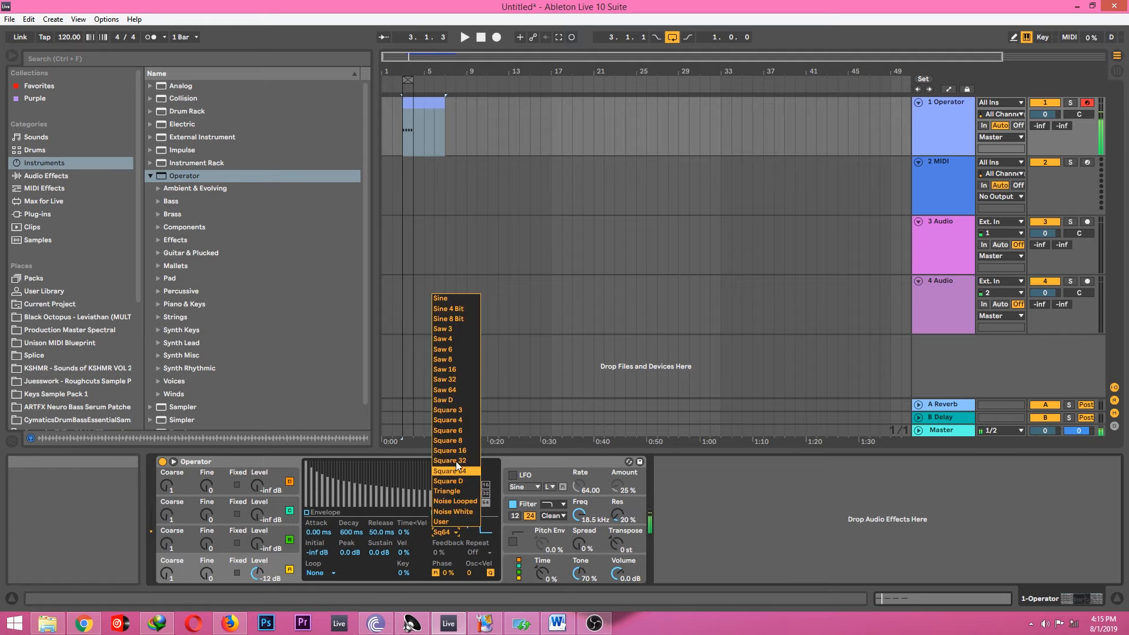
{"action": "left_click", "coordinate": [457, 410]}
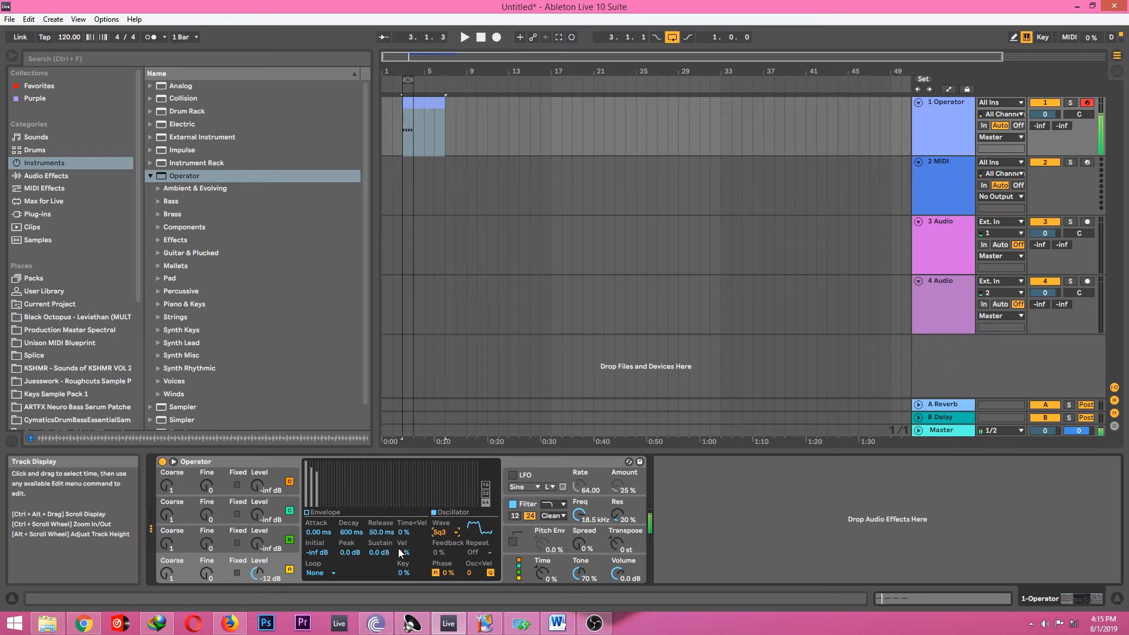
- Raise the output levels of oscillator B to -30 dB, C to -8.9 dB and D to -8.4 dB
{"action": "left_click", "coordinate": [263, 548]}
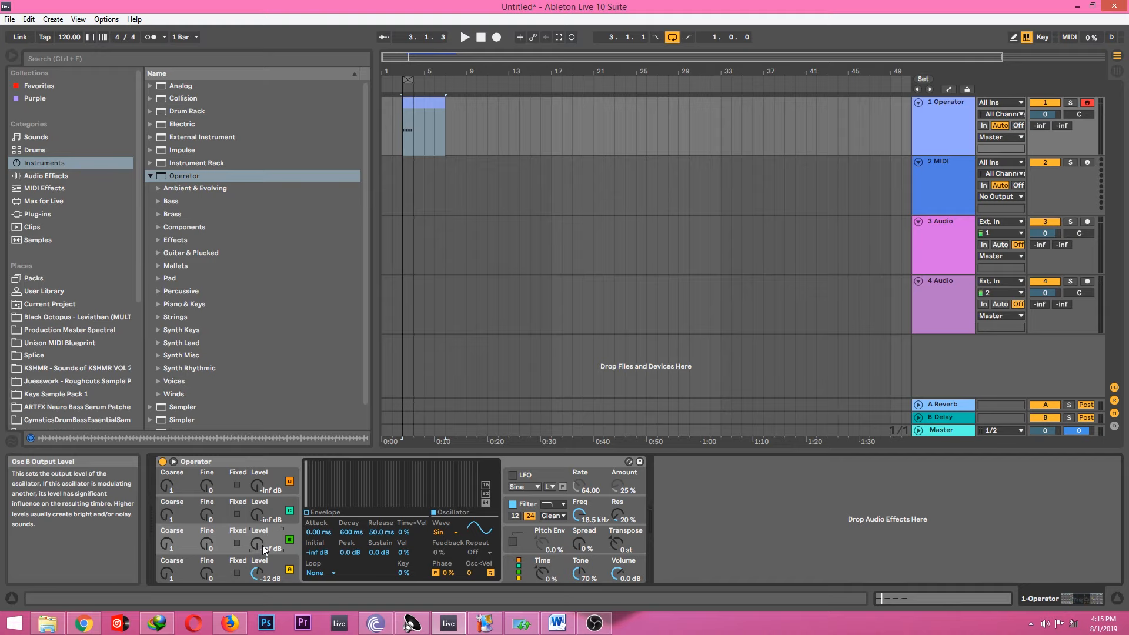
{"action": "mouse_move", "coordinate": [263, 544]}
{"action": "left_mouse_down"}
{"action": "mouse_move", "coordinate": [262, 524]}
{"action": "mouse_move", "coordinate": [257, 565]}
{"action": "mouse_move", "coordinate": [261, 534]}
{"action": "mouse_move", "coordinate": [259, 544]}
{"action": "left_mouse_up"}
{"action": "left_click_drag", "start_coordinate": [258, 511], "coordinate": [260, 492]}
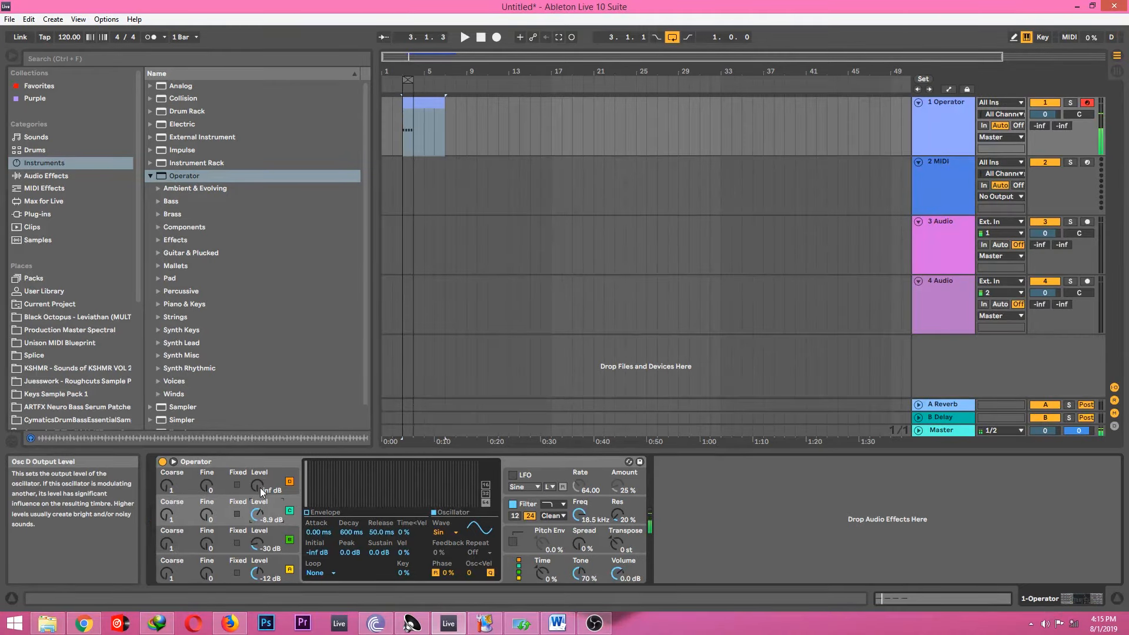
{"action": "left_click", "coordinate": [260, 488]}
{"action": "left_click_drag", "start_coordinate": [260, 488], "coordinate": [260, 474]}
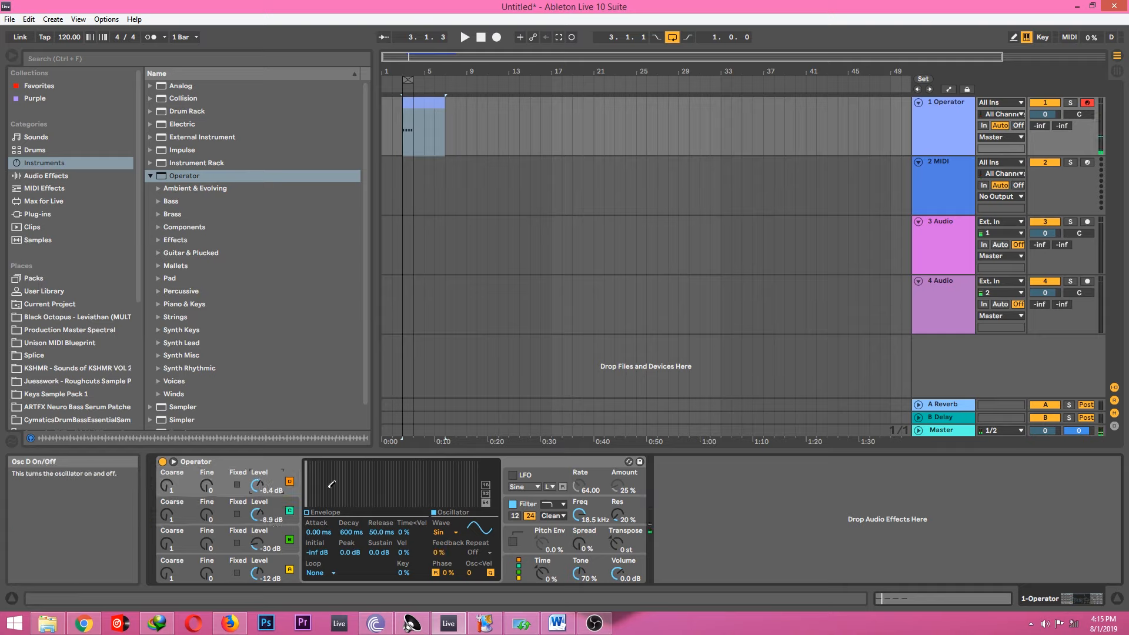
- Compare several algorithms in the global settings, including the two parallel pairs, and restore the four-oscillator serial stack
{"action": "left_click", "coordinate": [503, 564]}
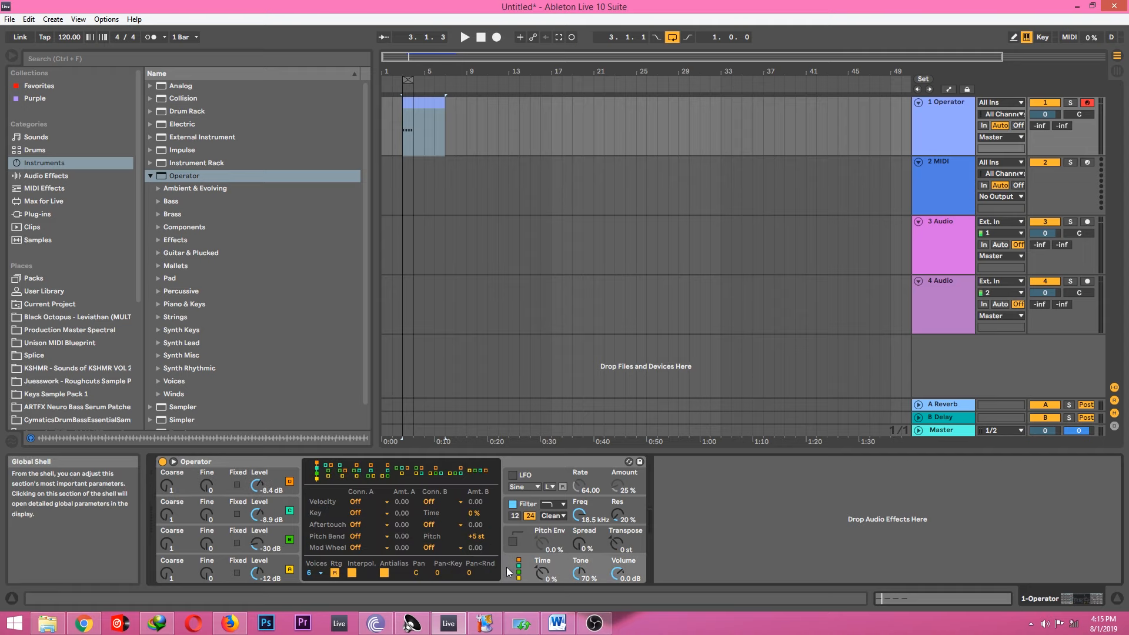
{"action": "left_click", "coordinate": [328, 471]}
{"action": "left_click", "coordinate": [370, 470]}
{"action": "left_click", "coordinate": [388, 474]}
{"action": "left_click", "coordinate": [401, 471]}
{"action": "left_click", "coordinate": [418, 470]}
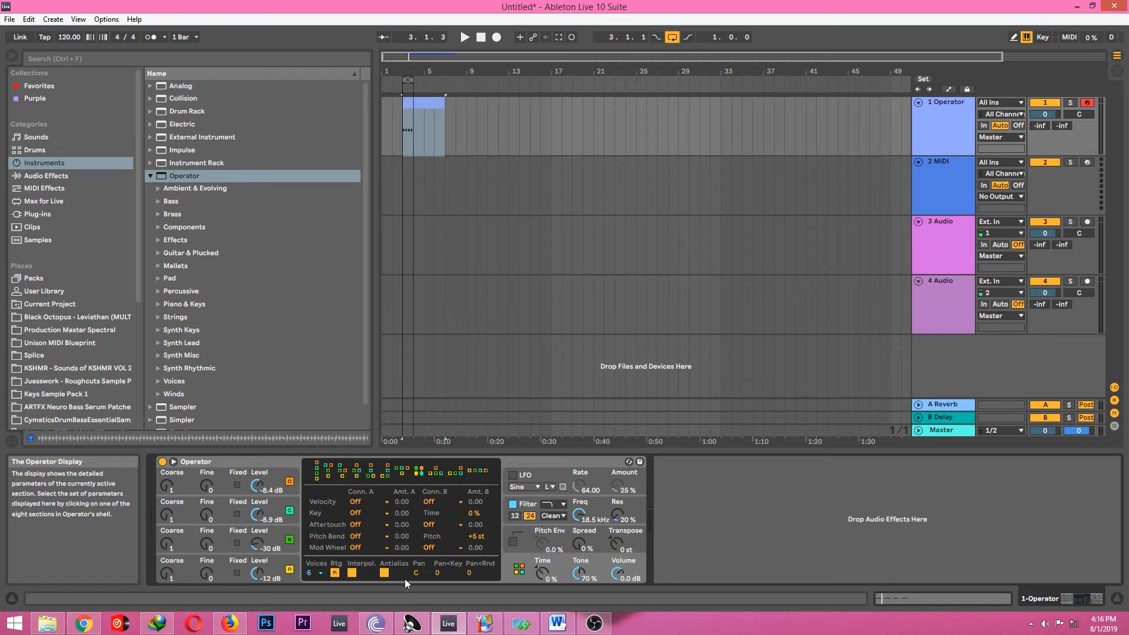
{"action": "left_click", "coordinate": [319, 471]}
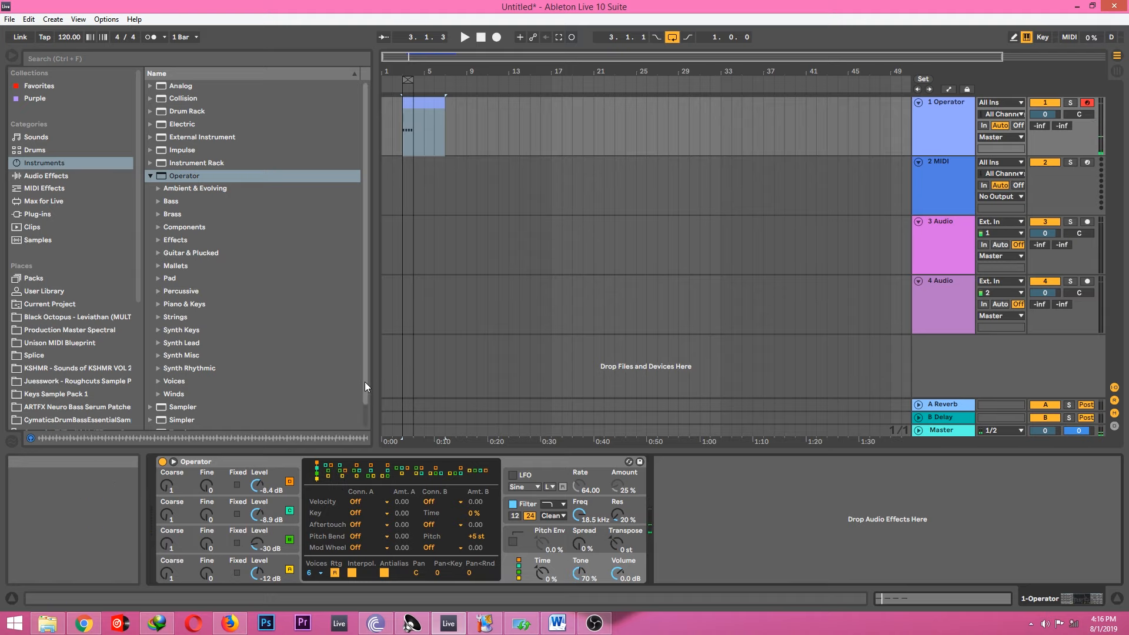
- Lower the computer keyboard octave by one and audition the algorithms in order, ending with all four oscillators in parallel
{"action": "key", "text": "z"}
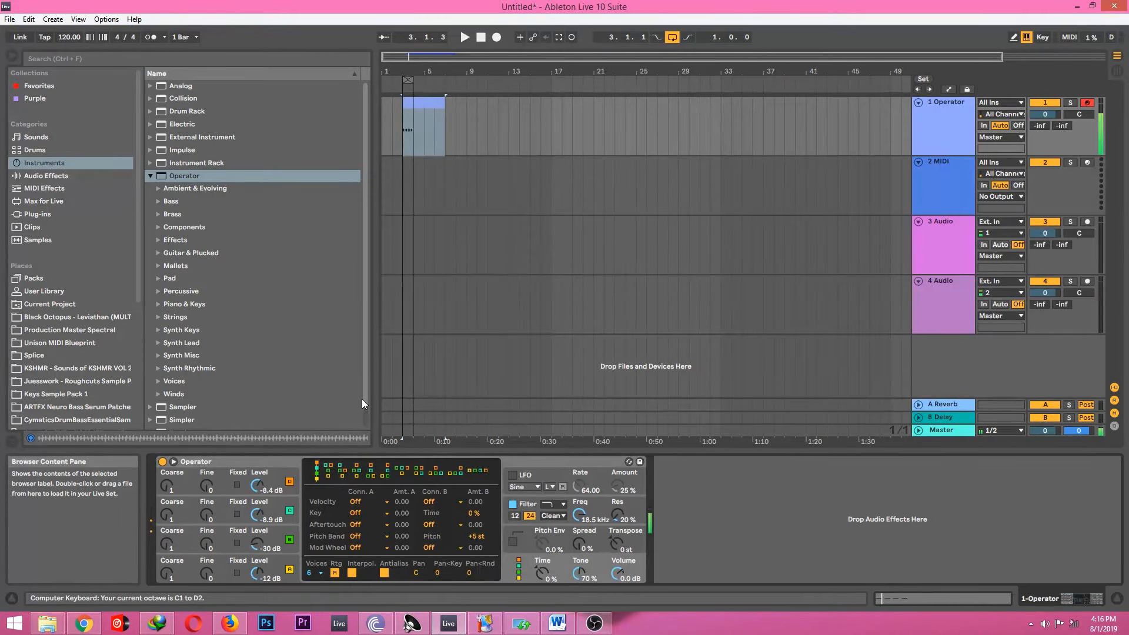
{"action": "left_click", "coordinate": [327, 471]}
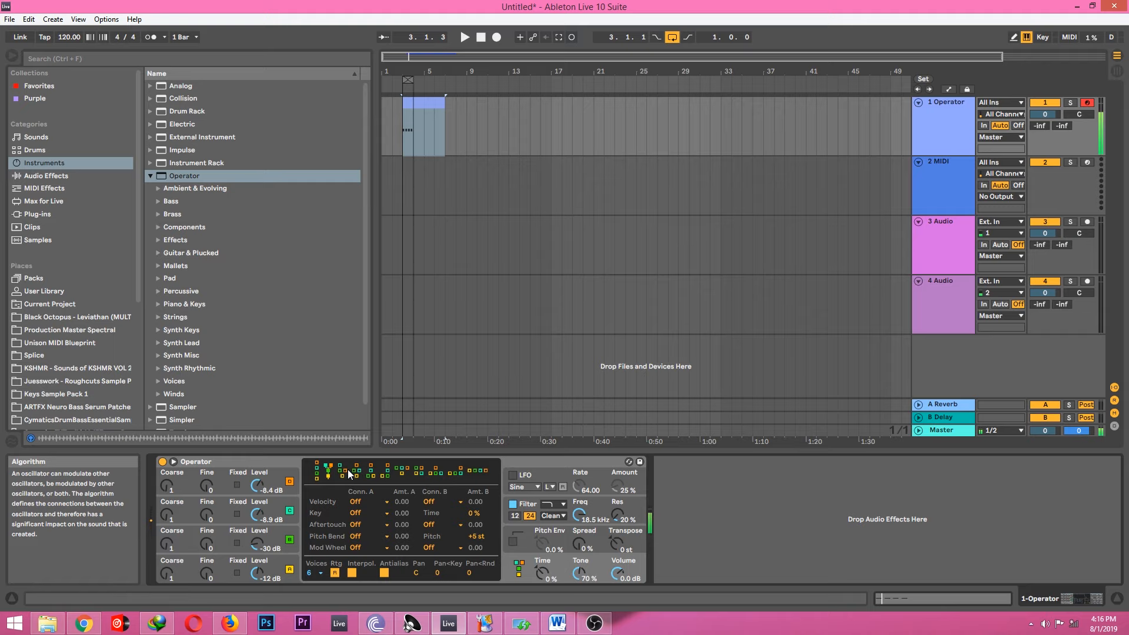
{"action": "left_click", "coordinate": [342, 469]}
{"action": "left_click", "coordinate": [357, 471]}
{"action": "left_click", "coordinate": [374, 474]}
{"action": "left_click", "coordinate": [386, 474]}
{"action": "left_click", "coordinate": [402, 469]}
{"action": "left_click", "coordinate": [419, 470]}
{"action": "left_click", "coordinate": [436, 471]}
{"action": "left_click", "coordinate": [460, 471]}
{"action": "left_click", "coordinate": [470, 469]}
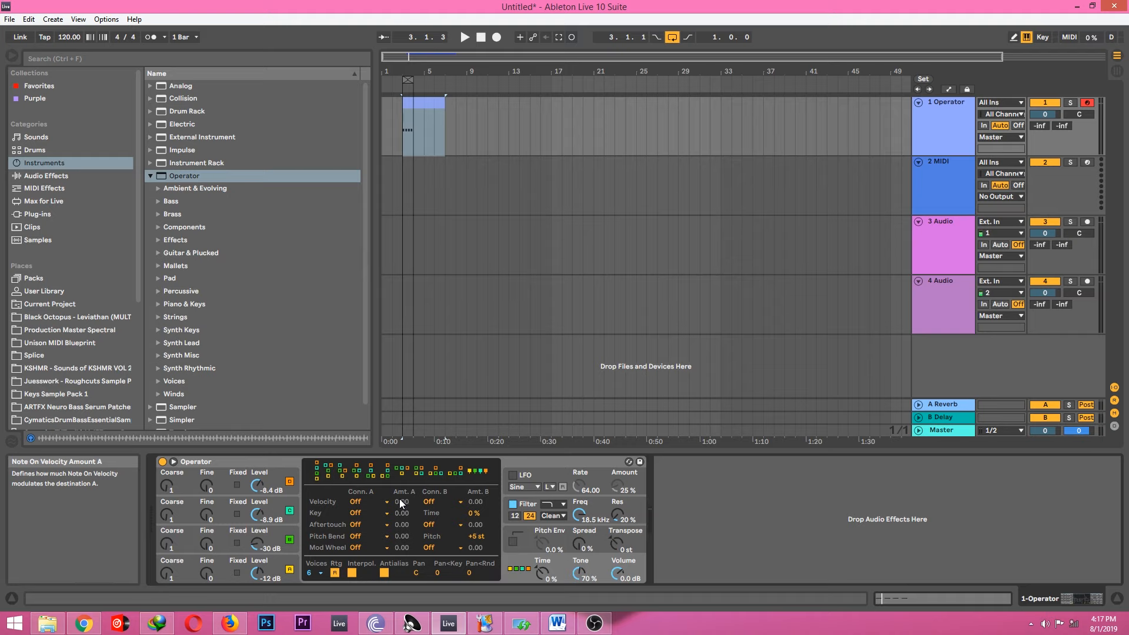
- Switch the algorithm back to the serial stack, and select the one with two parallel pairs of oscillators
{"action": "left_click", "coordinate": [319, 473]}
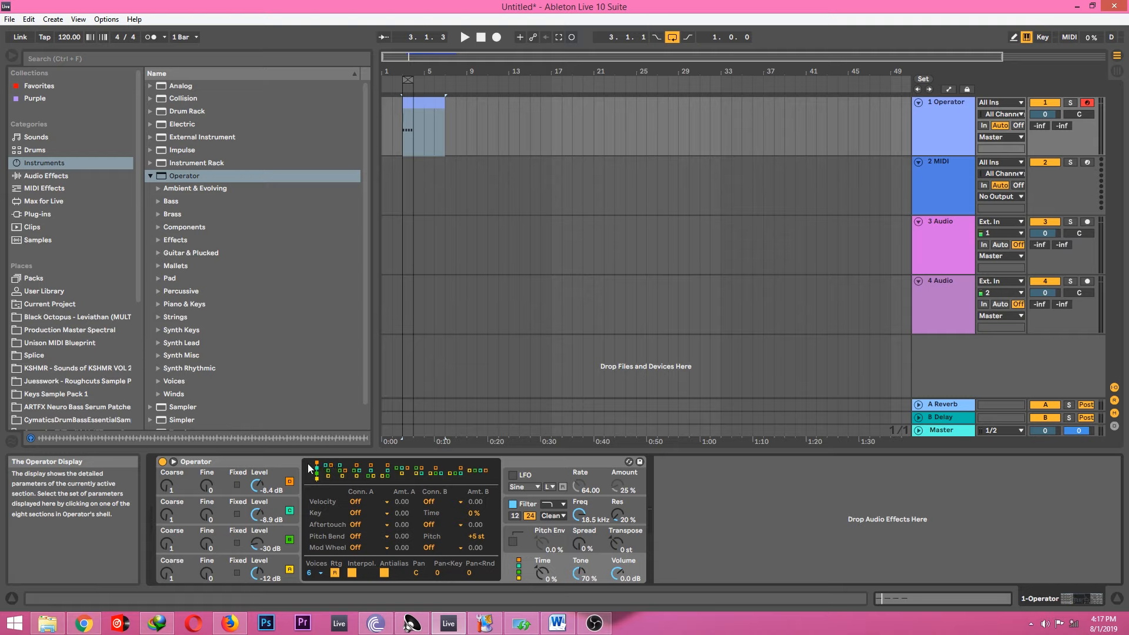
{"action": "left_click", "coordinate": [417, 470]}
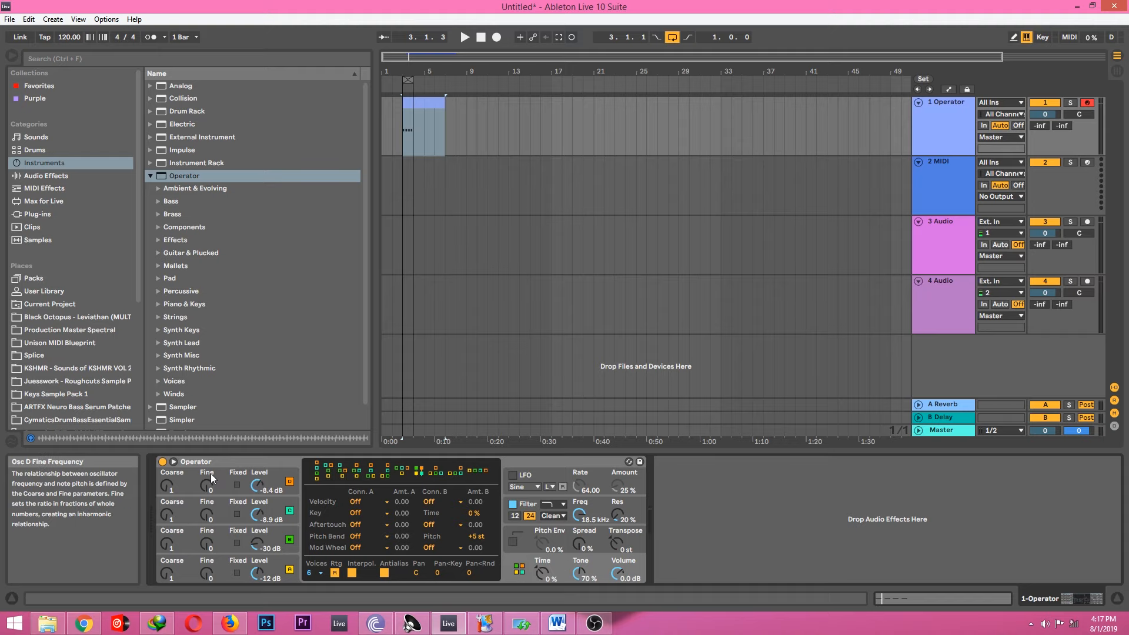
{"action": "left_click", "coordinate": [252, 470]}
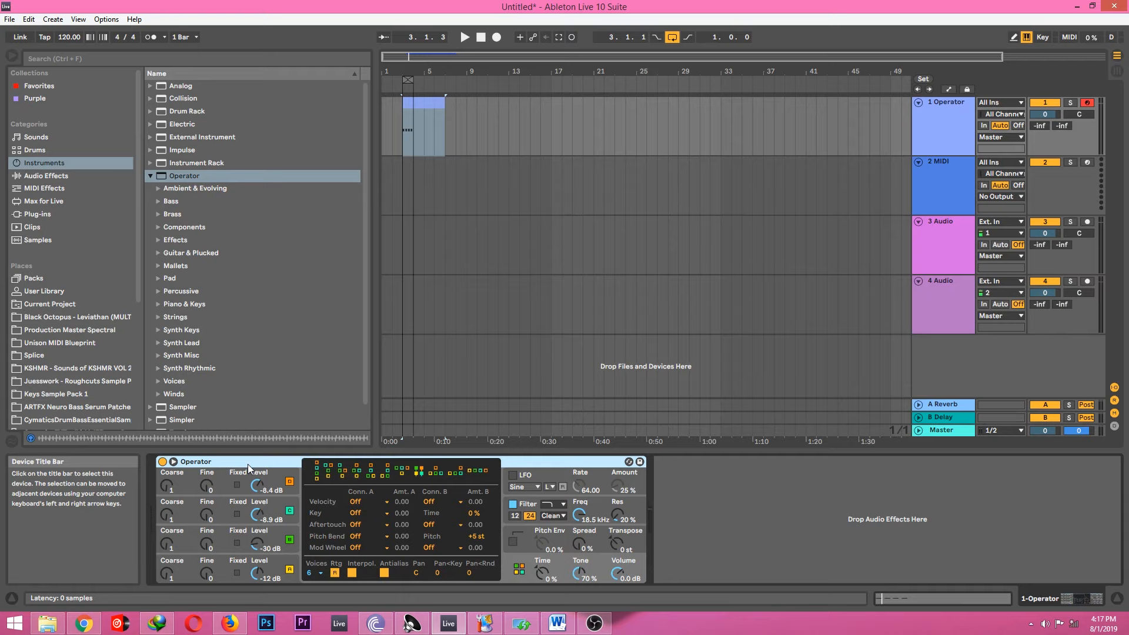
- Lower the output levels of oscillators B and D to -inf dB and oscillator C to -70 dB
{"action": "left_click", "coordinate": [209, 573]}
{"action": "left_click_drag", "start_coordinate": [259, 544], "coordinate": [259, 579]}
{"action": "left_click", "coordinate": [265, 522]}
{"action": "left_click_drag", "start_coordinate": [265, 522], "coordinate": [265, 564]}
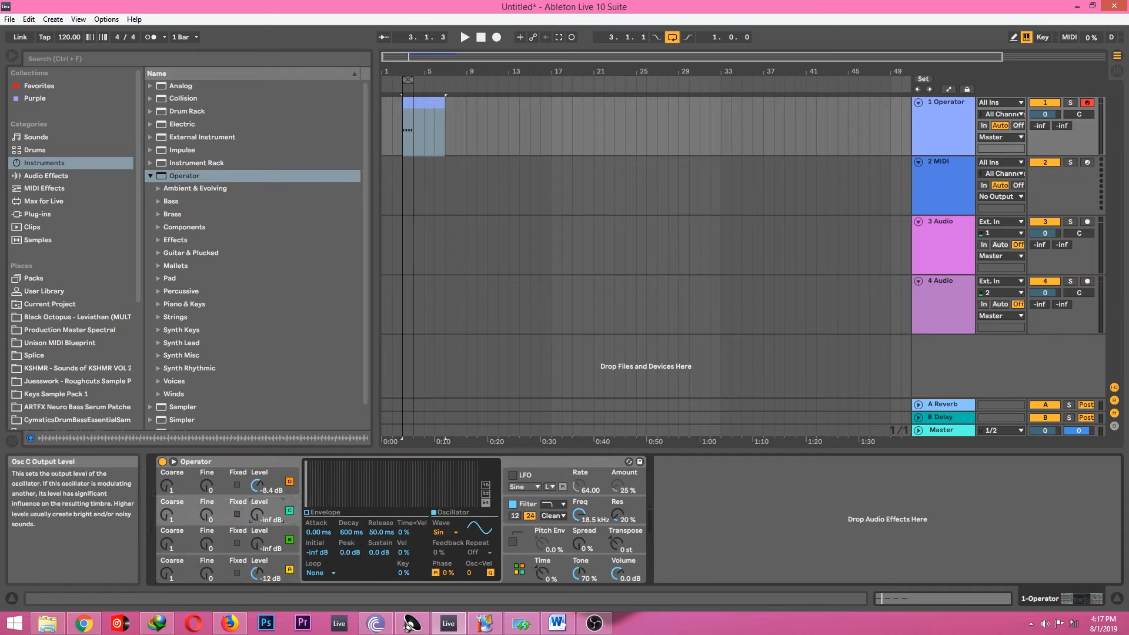
{"action": "left_click_drag", "start_coordinate": [259, 484], "coordinate": [258, 518]}
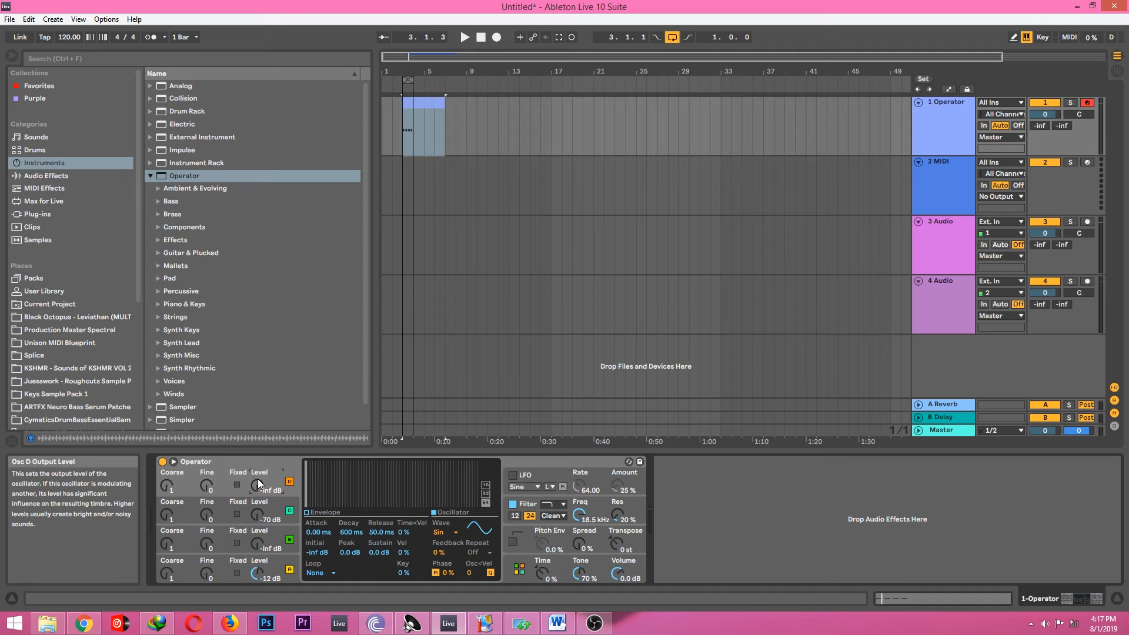
- Audition the Sine waveform on oscillator A, and change its waveform to Saw D
{"action": "left_click", "coordinate": [218, 571]}
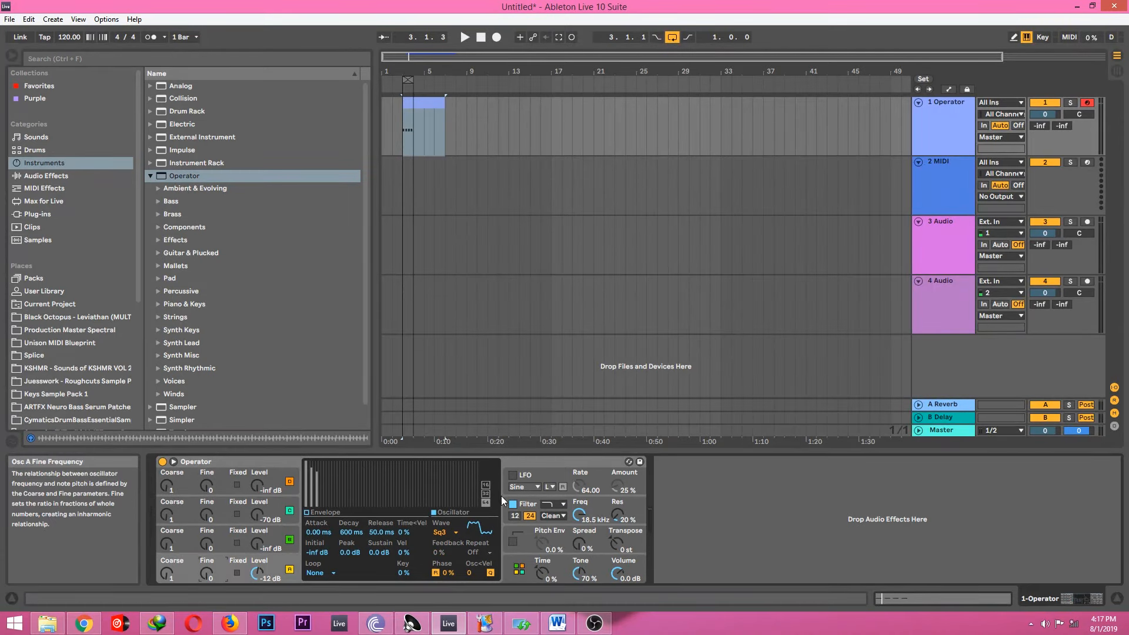
{"action": "left_click", "coordinate": [440, 532]}
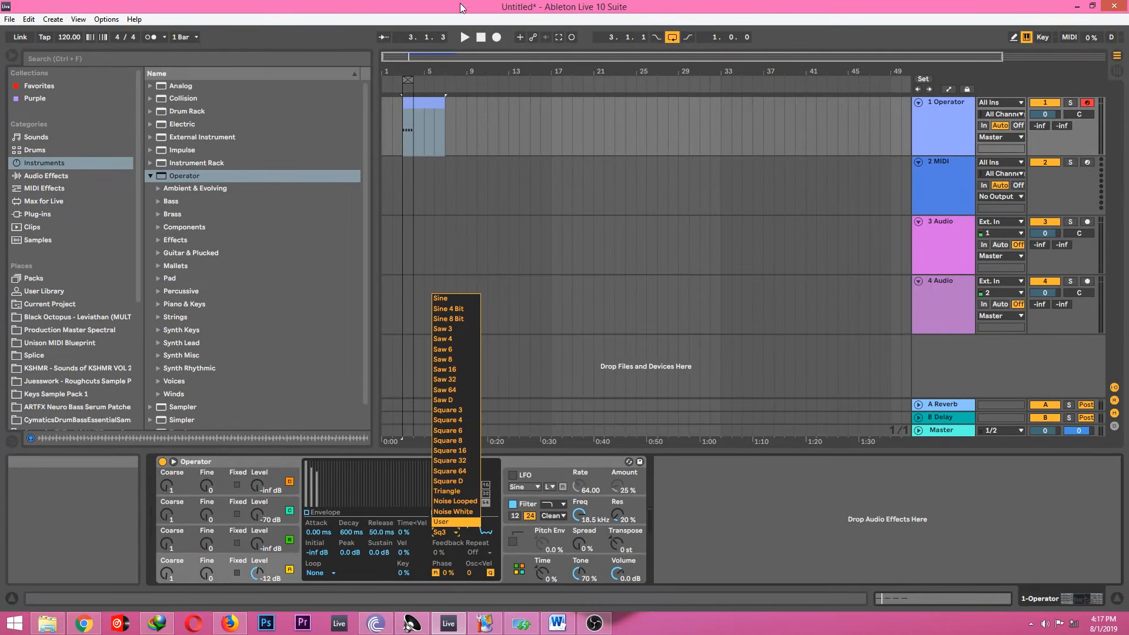
{"action": "left_click", "coordinate": [443, 299]}
{"action": "left_click", "coordinate": [443, 532]}
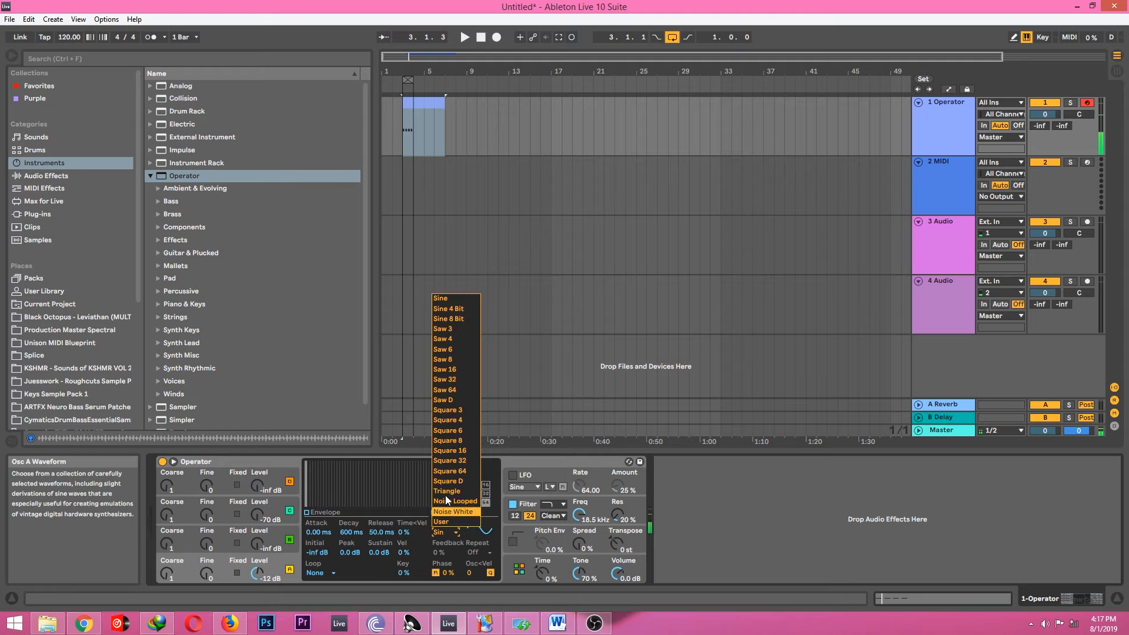
{"action": "left_click", "coordinate": [458, 415]}
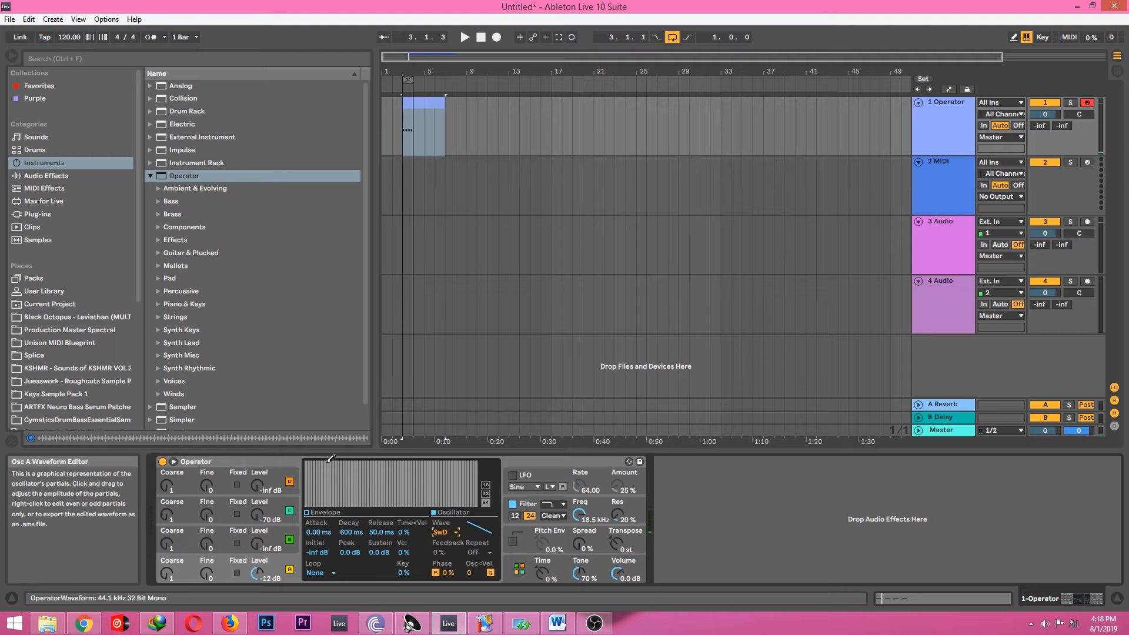
- Draw a custom wave-shaped set of partials for oscillator A and audition it with the computer keyboard one octave lower
{"action": "mouse_move", "coordinate": [316, 467]}
{"action": "left_mouse_down"}
{"action": "mouse_move", "coordinate": [336, 485]}
{"action": "mouse_move", "coordinate": [395, 480]}
{"action": "mouse_move", "coordinate": [478, 494]}
{"action": "left_mouse_up"}
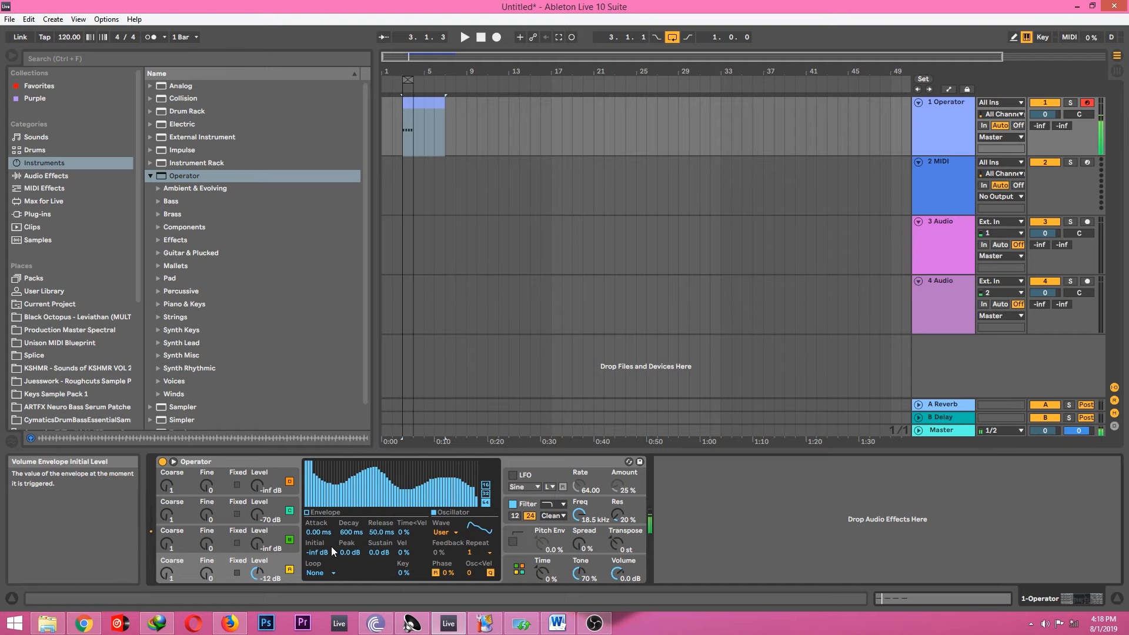
{"action": "mouse_move", "coordinate": [319, 486]}
{"action": "left_mouse_down"}
{"action": "mouse_move", "coordinate": [309, 473]}
{"action": "mouse_move", "coordinate": [305, 500]}
{"action": "mouse_move", "coordinate": [306, 397]}
{"action": "left_mouse_up"}
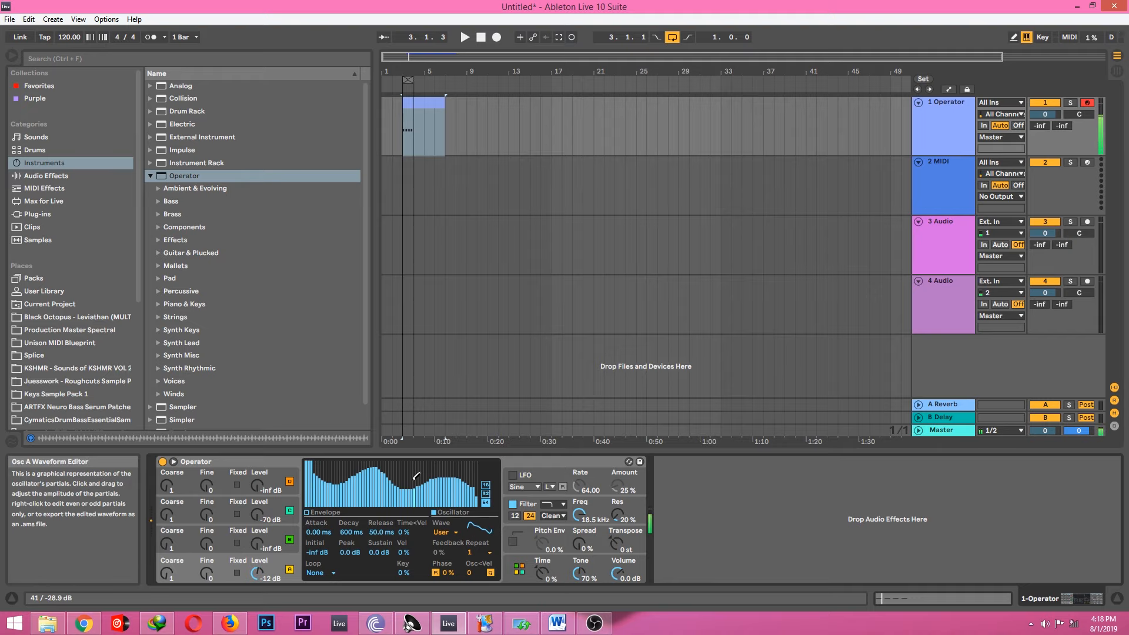
{"action": "key", "text": "z"}
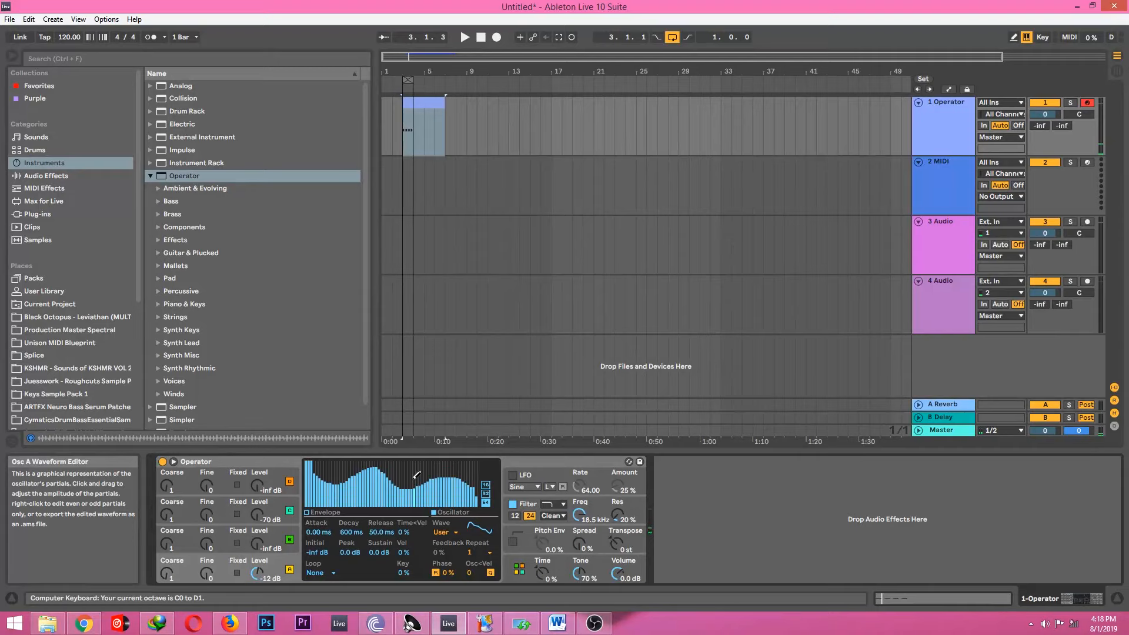
{"action": "key", "text": "a"}
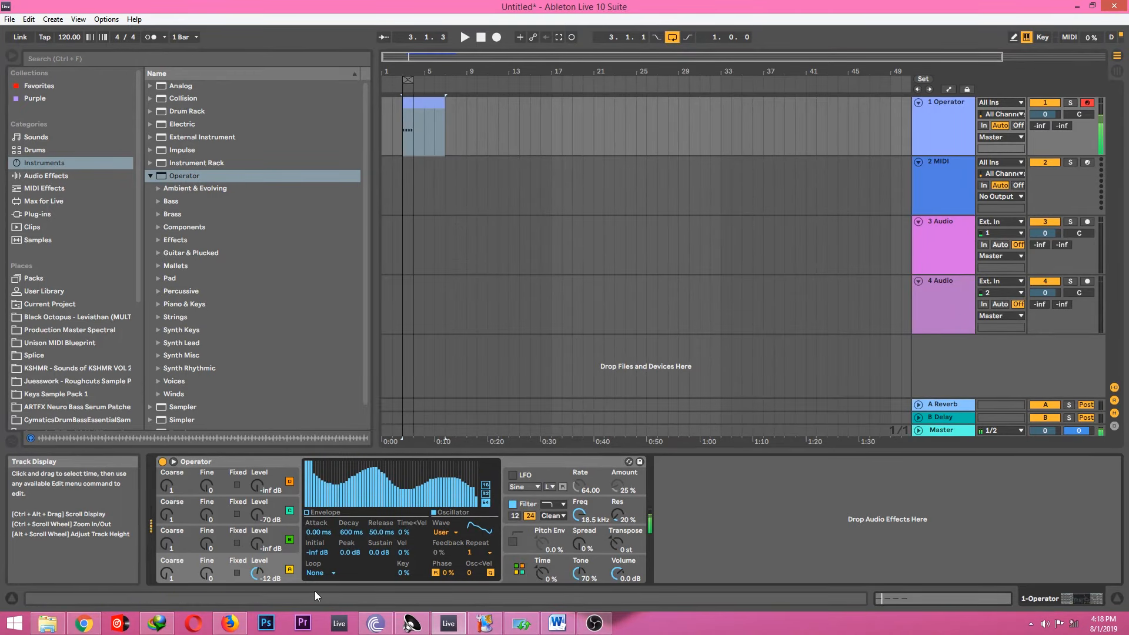
- Set oscillator A's envelope to Loop mode with about 3.73 ms decay and -9.7 dB sustain, and raise the overall volume to 6.0 dB
{"action": "left_click", "coordinate": [306, 511]}
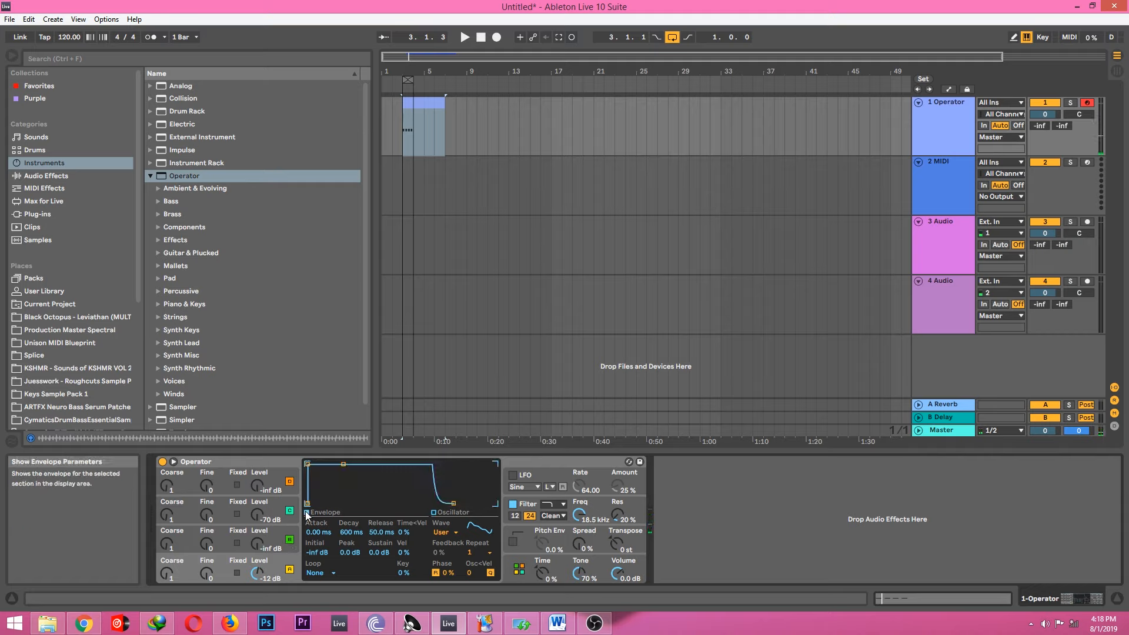
{"action": "left_click_drag", "start_coordinate": [344, 461], "coordinate": [347, 504]}
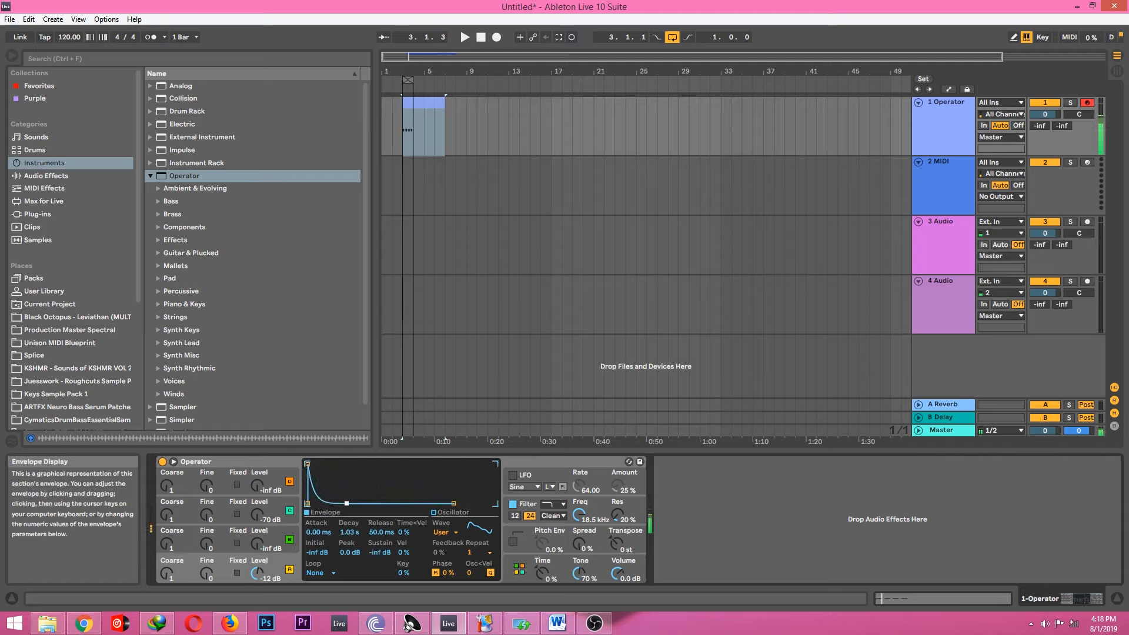
{"action": "left_click", "coordinate": [326, 573]}
{"action": "left_click", "coordinate": [327, 531]}
{"action": "left_click_drag", "start_coordinate": [346, 503], "coordinate": [314, 473]}
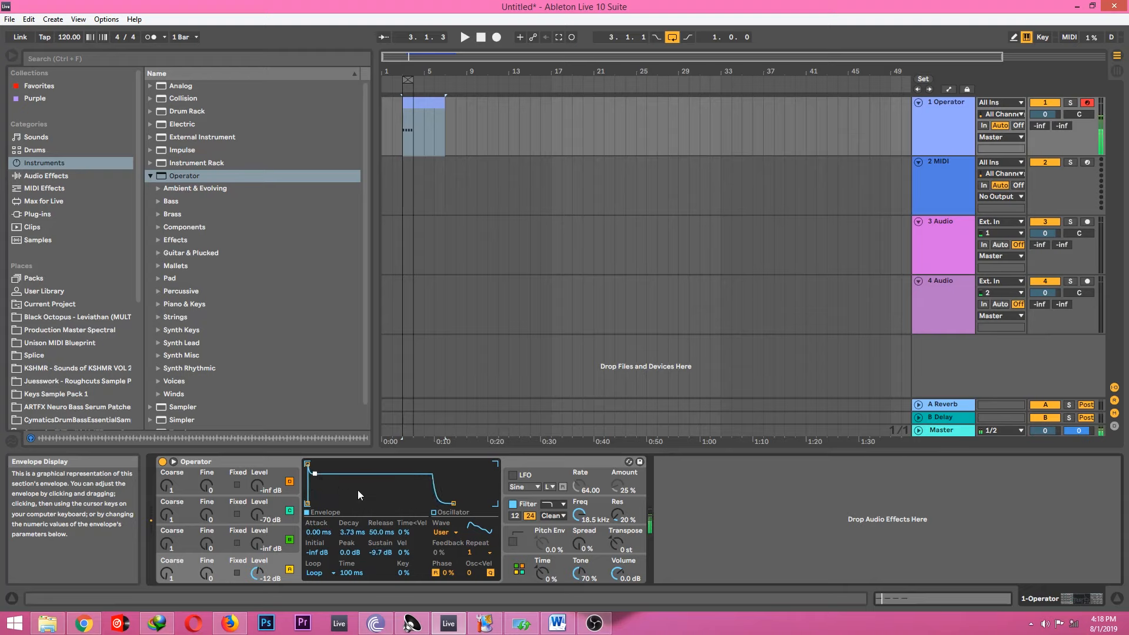
{"action": "left_click_drag", "start_coordinate": [617, 573], "coordinate": [617, 541]}
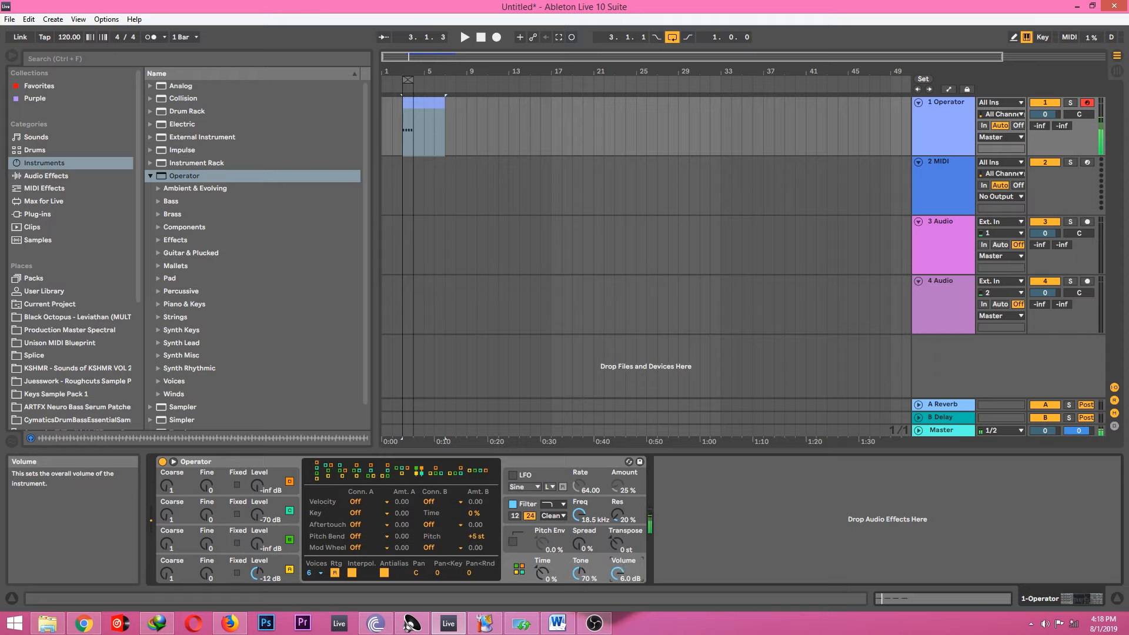
- Enable the LFO and set its envelope to Loop mode with about 5.33 ms decay and -9.7 dB sustain
{"action": "left_click", "coordinate": [517, 477]}
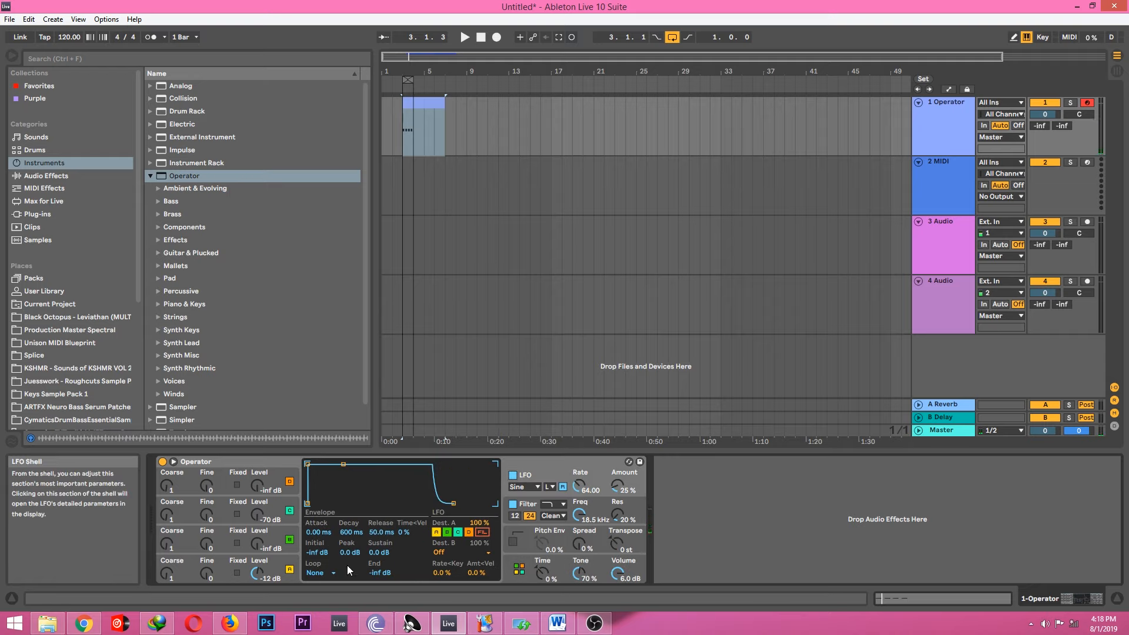
{"action": "left_click", "coordinate": [319, 574]}
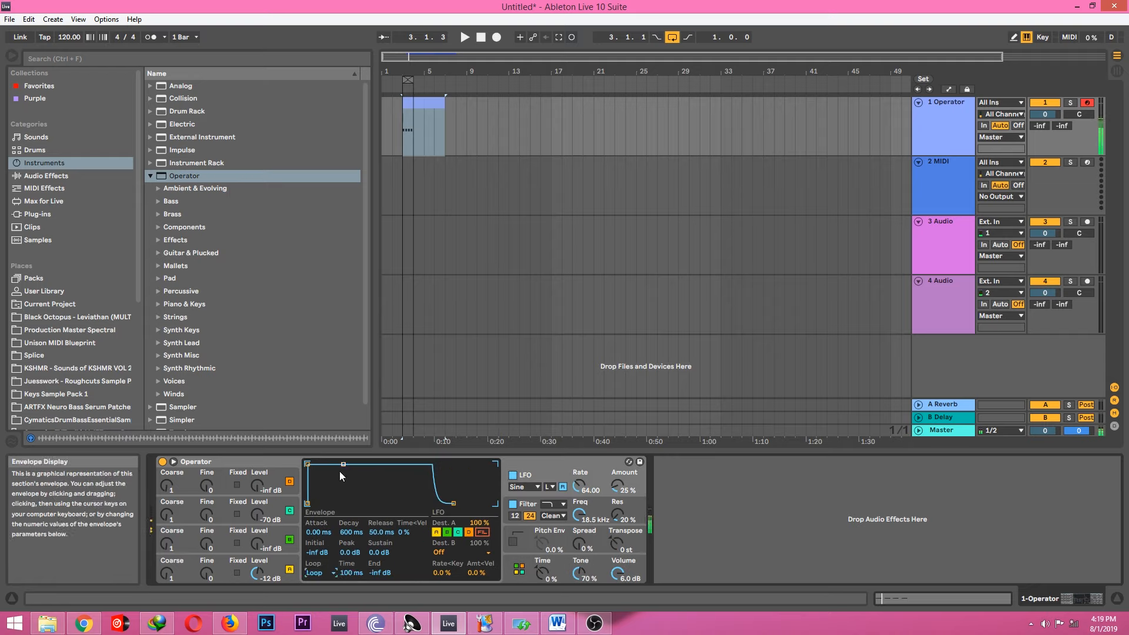
{"action": "left_click_drag", "start_coordinate": [340, 475], "coordinate": [317, 473]}
- Route the LFO's destination A to the filter cutoff only, switching off oscillators A, B, C and D
{"action": "left_click", "coordinate": [552, 487]}
{"action": "left_click", "coordinate": [436, 539]}
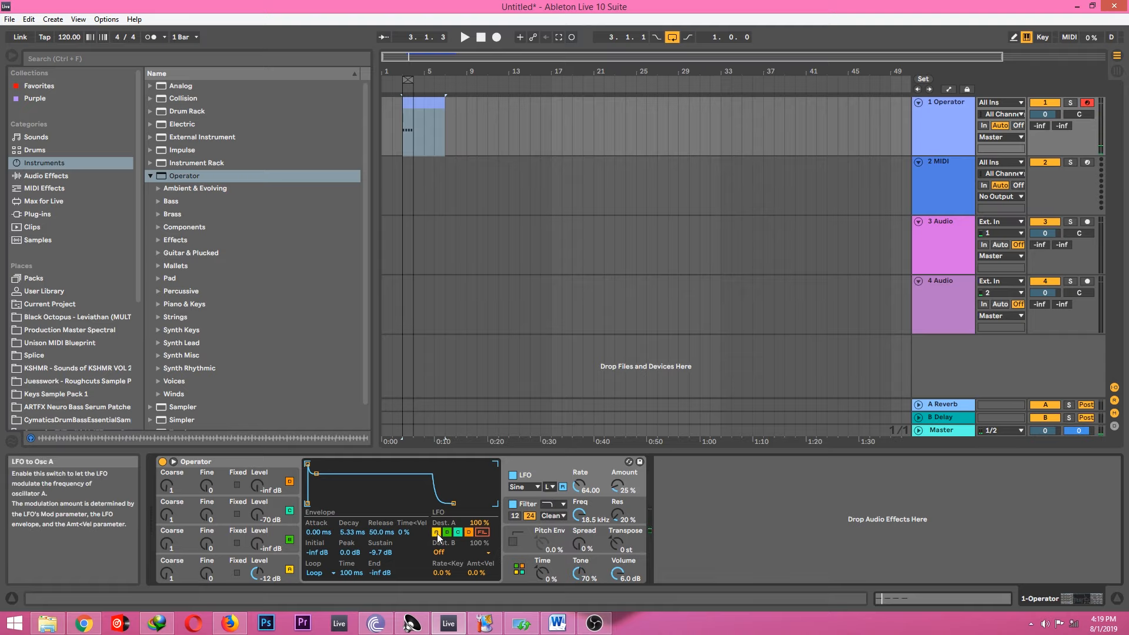
{"action": "left_click", "coordinate": [436, 533]}
{"action": "left_click", "coordinate": [467, 533]}
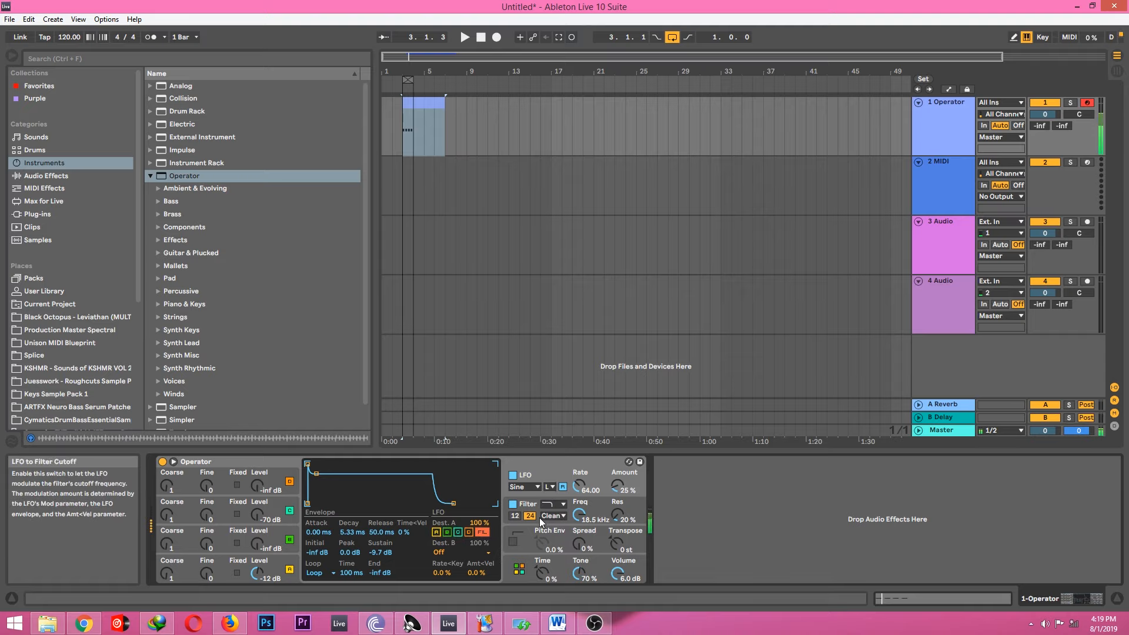
- Keep the filter low-pass with its frequency lowered to 825 Hz, and raise the LFO amount to 99%
{"action": "left_click", "coordinate": [553, 503]}
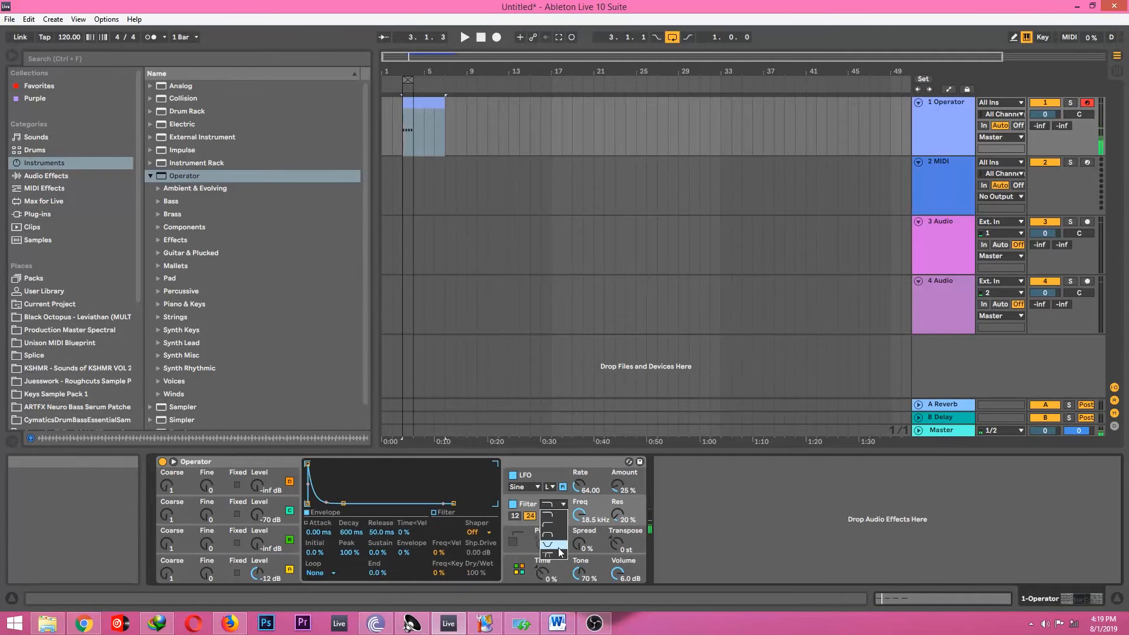
{"action": "left_click", "coordinate": [558, 525]}
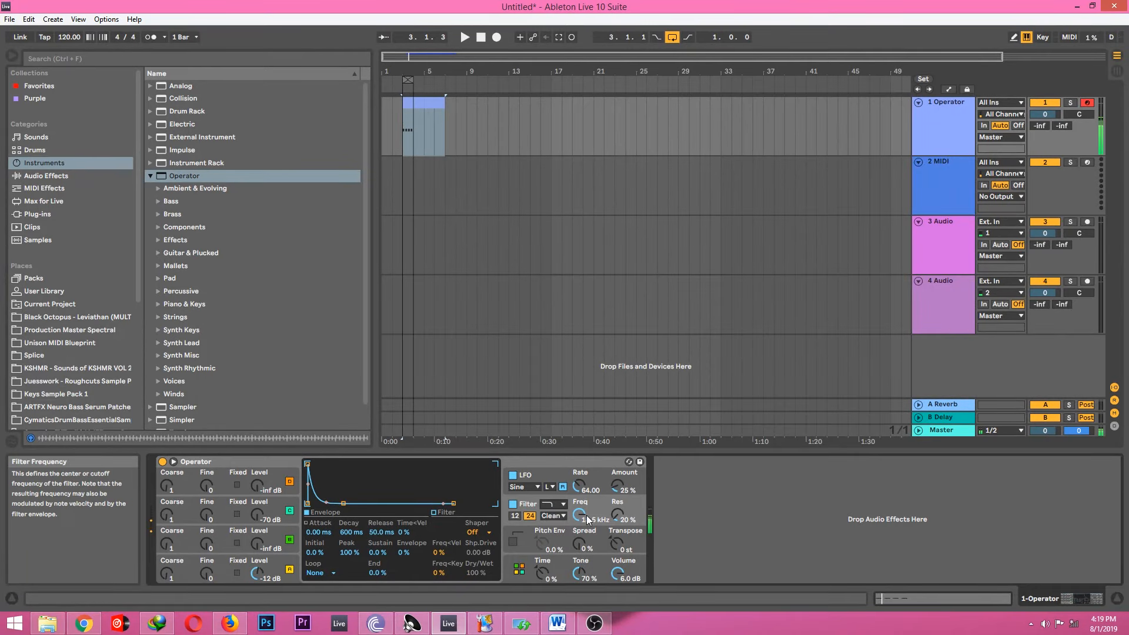
{"action": "left_click_drag", "start_coordinate": [587, 515], "coordinate": [617, 444]}
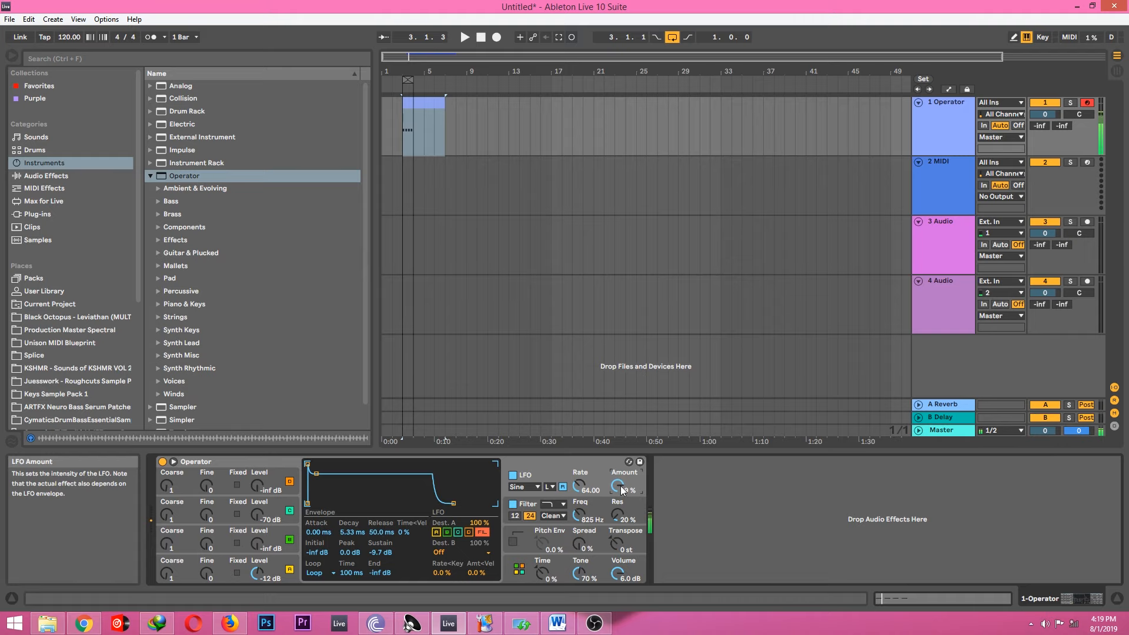
- Configure the LFO with Sync range, the SwDown waveform, a rate of 1/8 and Vol as destination B
{"action": "left_click", "coordinate": [548, 486]}
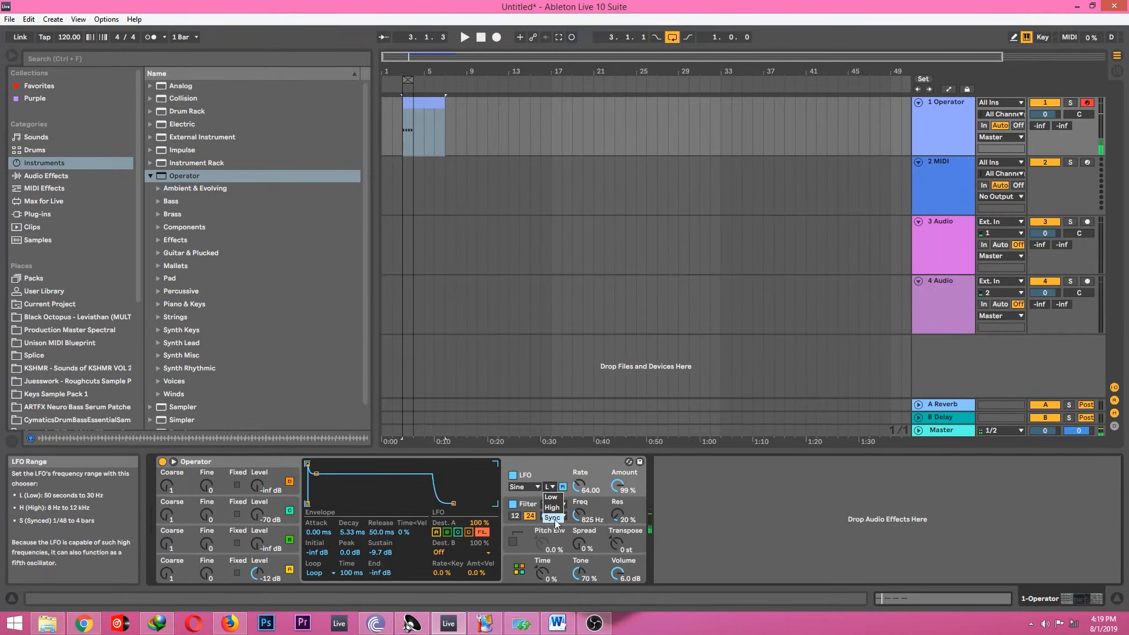
{"action": "left_click", "coordinate": [550, 520]}
{"action": "left_click", "coordinate": [534, 487]}
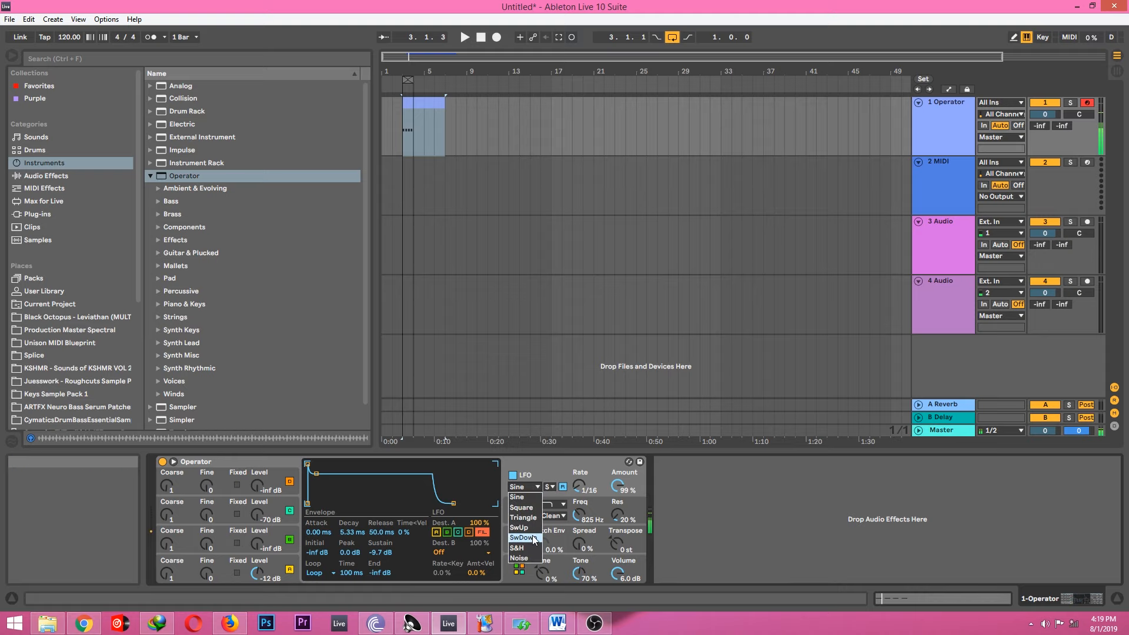
{"action": "left_click", "coordinate": [532, 538]}
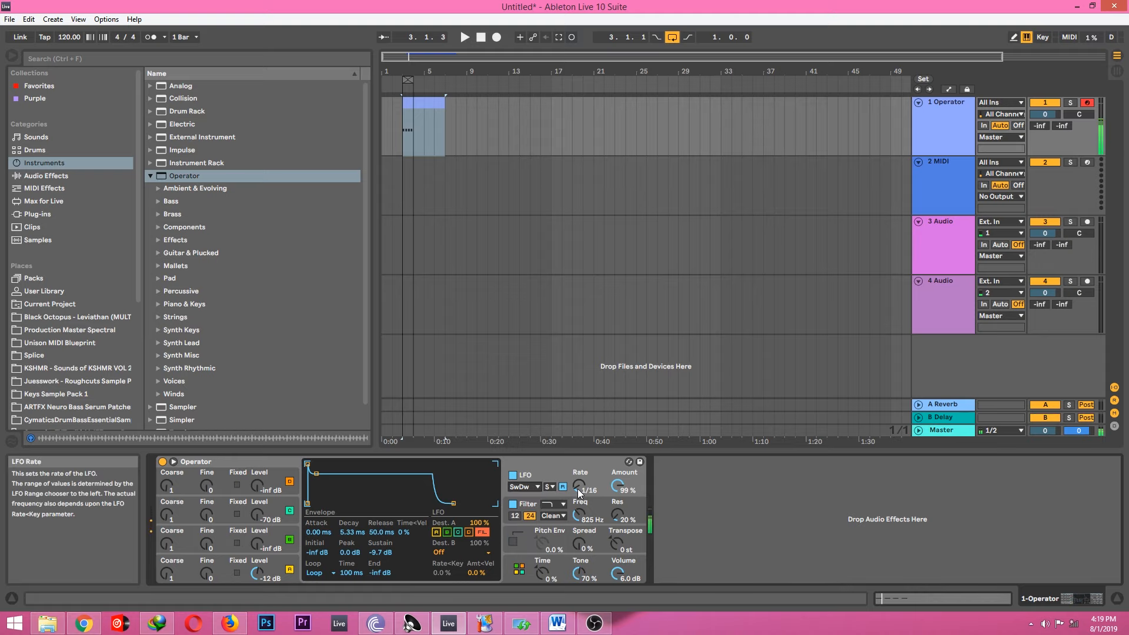
{"action": "left_click_drag", "start_coordinate": [579, 486], "coordinate": [579, 461]}
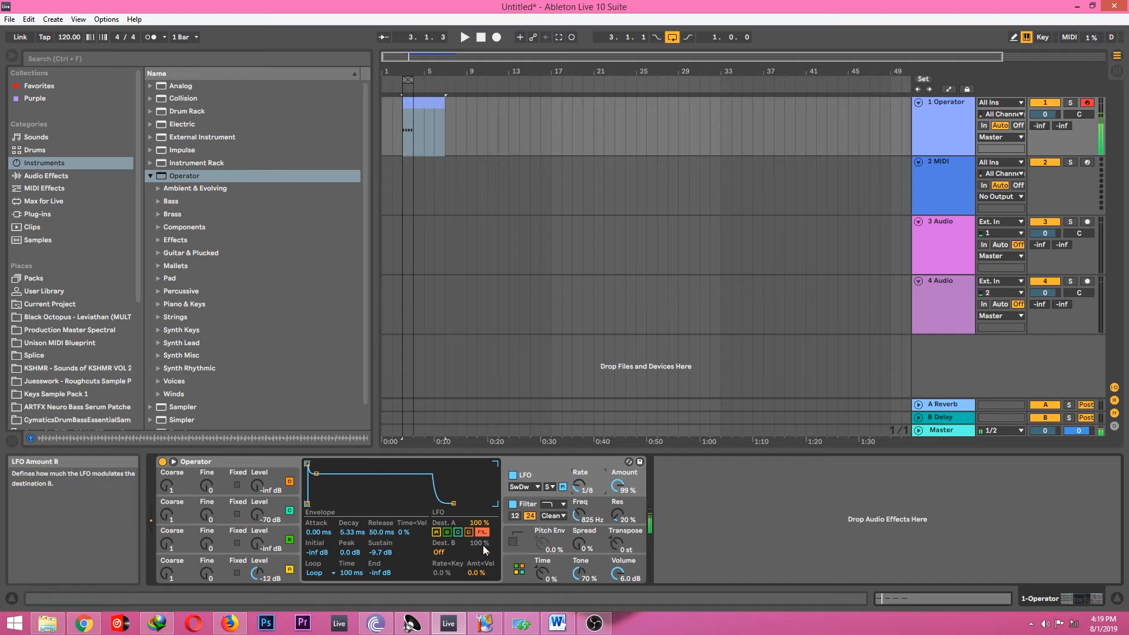
{"action": "left_click", "coordinate": [443, 552]}
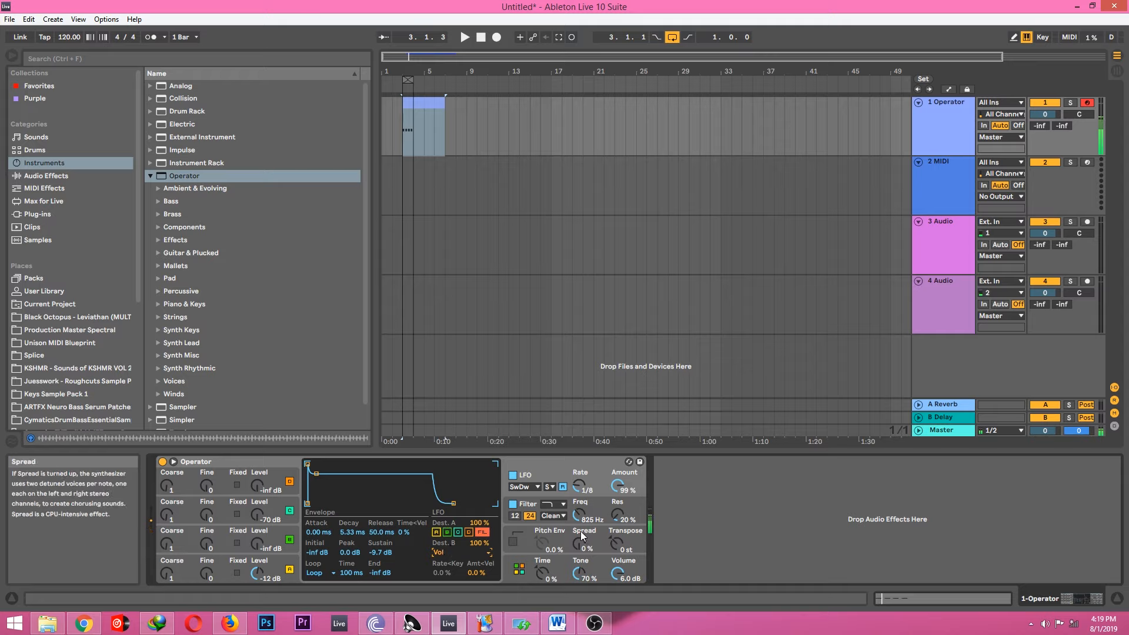
- Raise the filter frequency back to 18.5 kHz and set oscillator A's output level to 0.0 dB
{"action": "left_click_drag", "start_coordinate": [594, 517], "coordinate": [594, 499]}
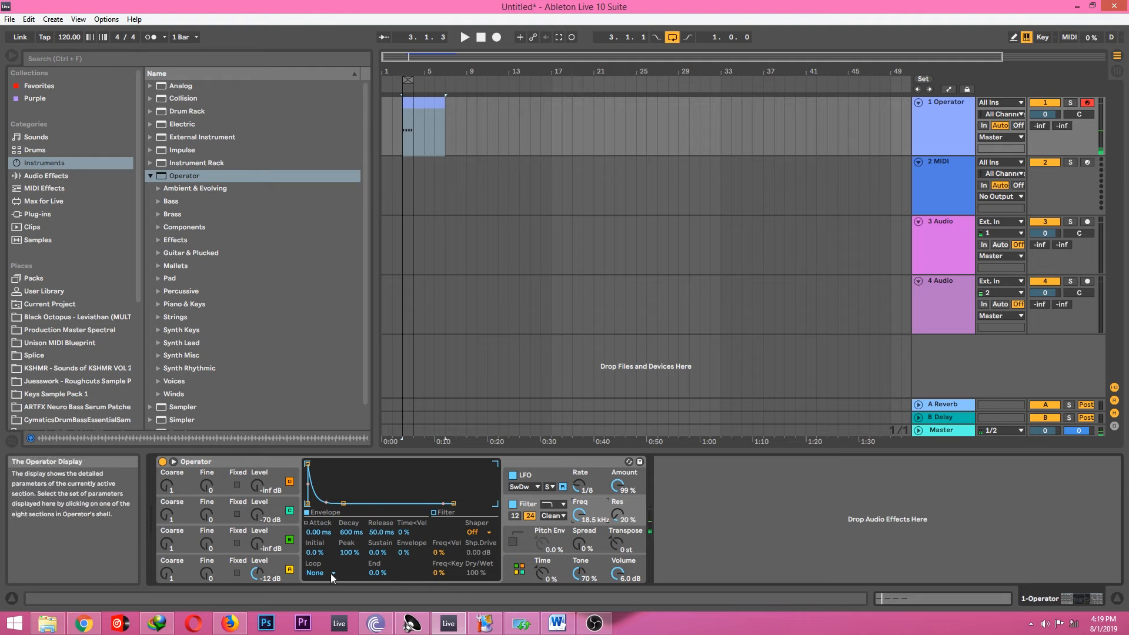
{"action": "double_click", "coordinate": [257, 573]}
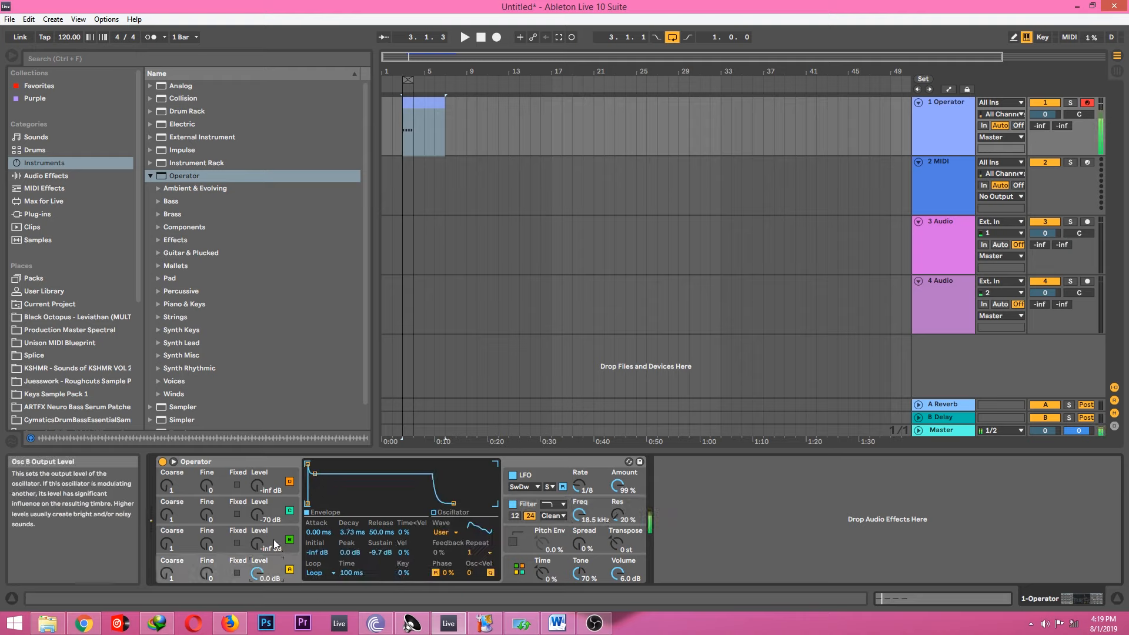
- Turn on the metronome and play the arrangement briefly
{"action": "left_click", "coordinate": [149, 37]}
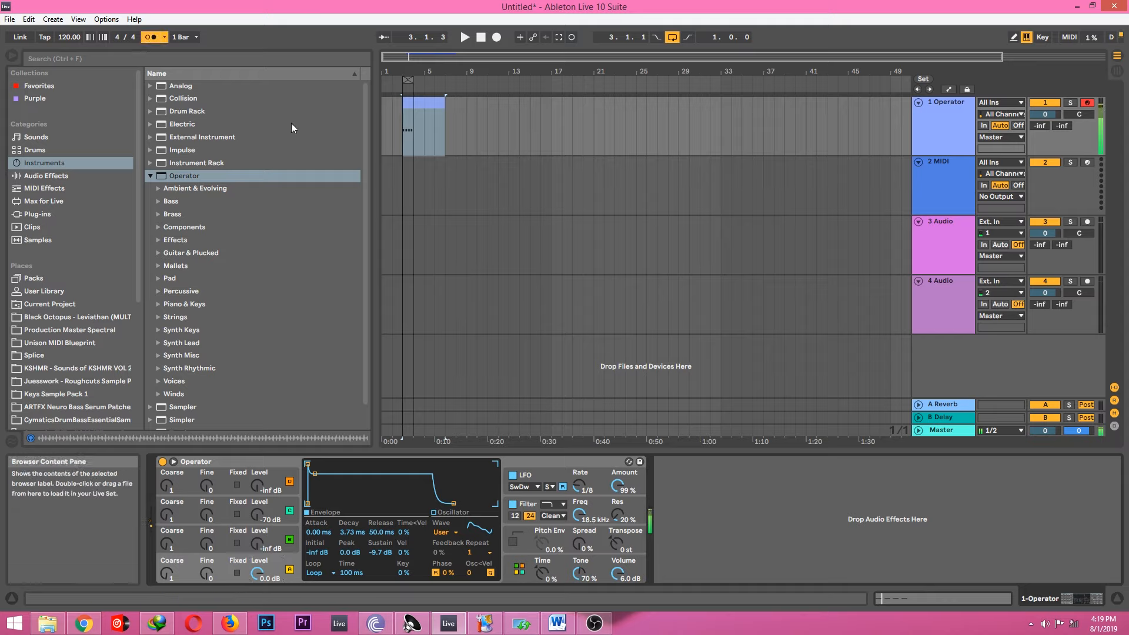
{"action": "key", "text": "space"}
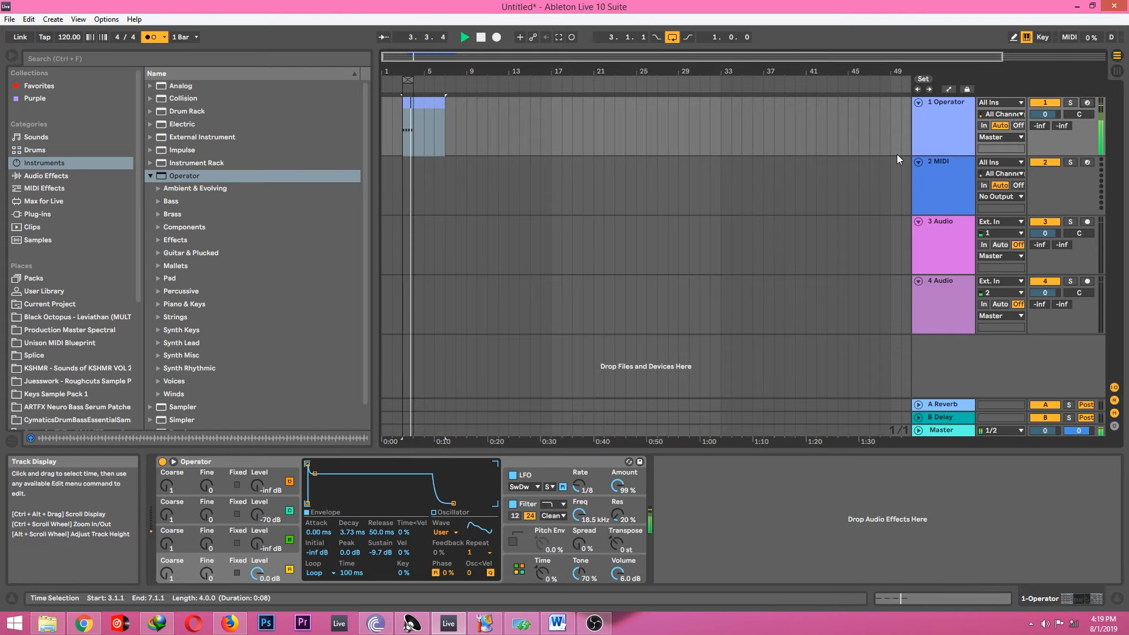
{"action": "key", "text": "space"}
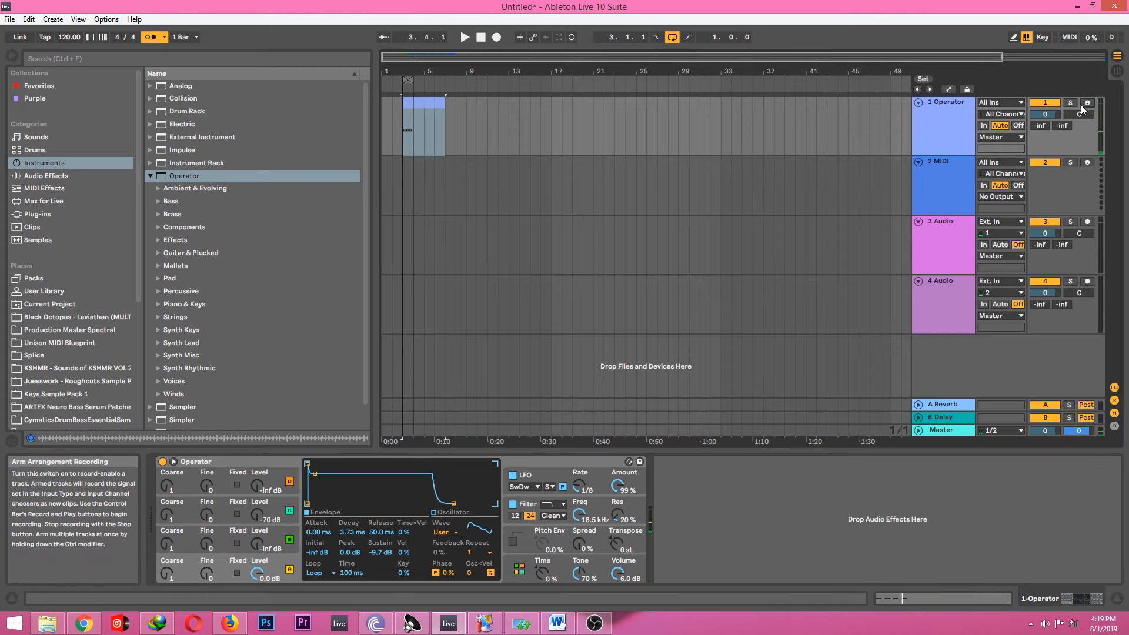
- Mute the Operator track and arm it for recording, unmute it again, and turn off the metronome
{"action": "left_click", "coordinate": [1046, 102]}
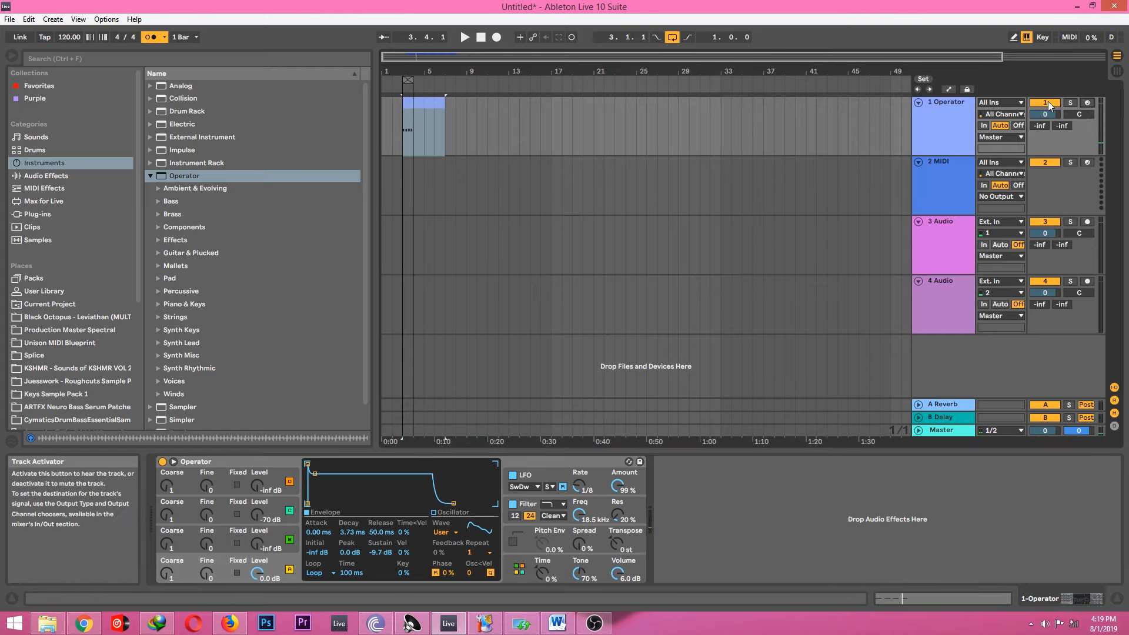
{"action": "left_click", "coordinate": [1087, 103]}
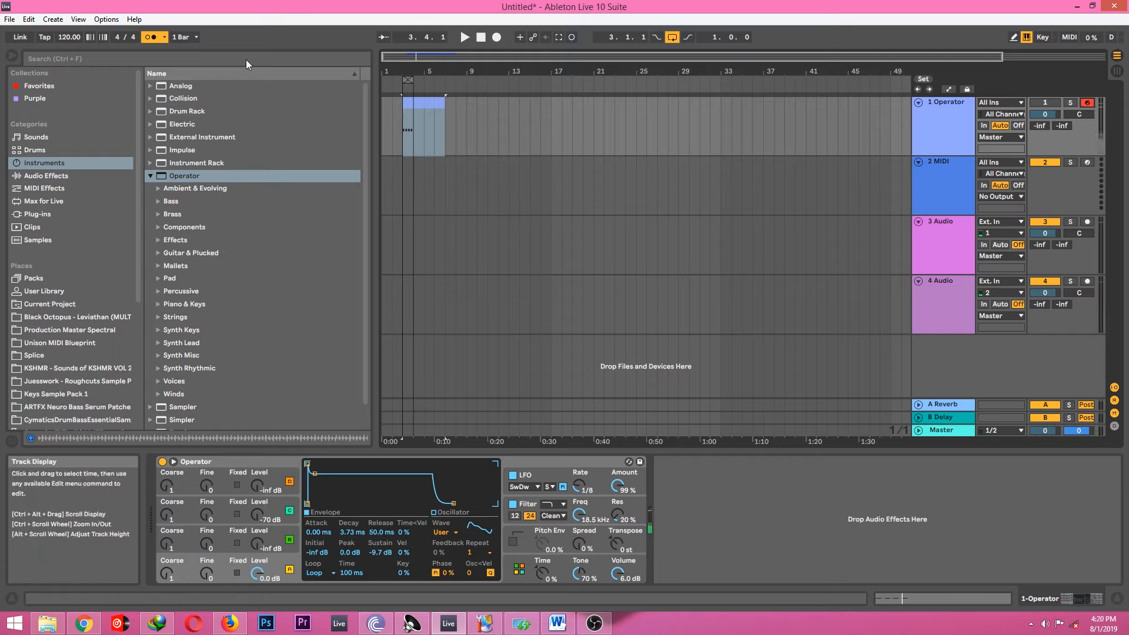
{"action": "left_click", "coordinate": [1045, 103]}
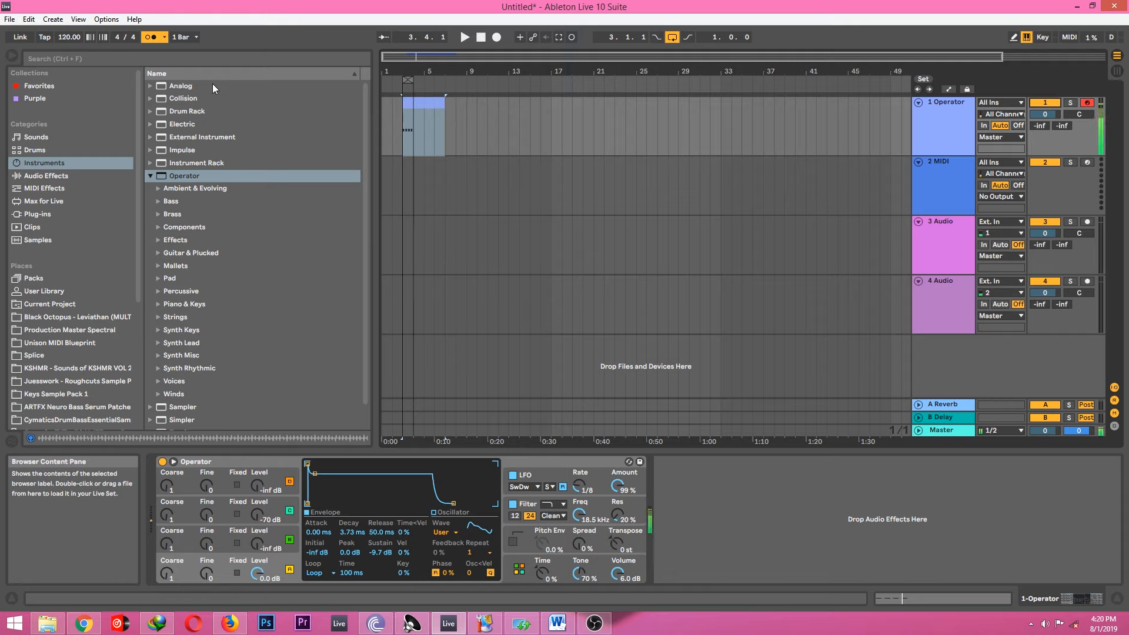
{"action": "left_click", "coordinate": [155, 39]}
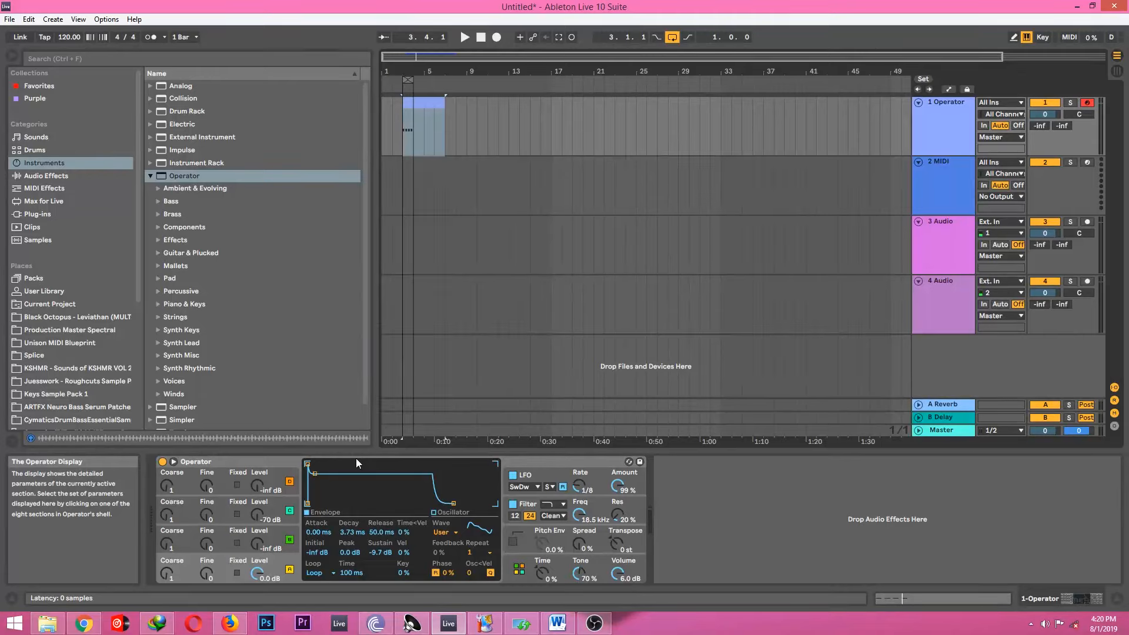
- Audition the sound with the computer keyboard while sweeping the global envelope Time from -100% upward, and leave it at 26%
{"action": "key", "text": "a"}
{"action": "key", "text": "a"}
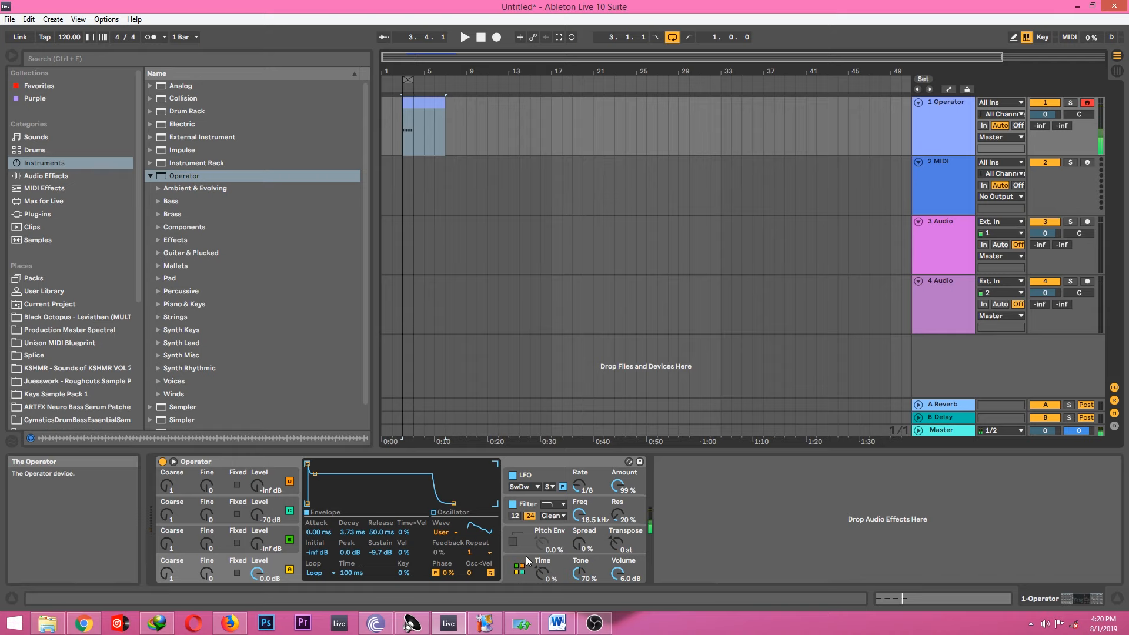
{"action": "left_click_drag", "start_coordinate": [542, 570], "coordinate": [541, 575]}
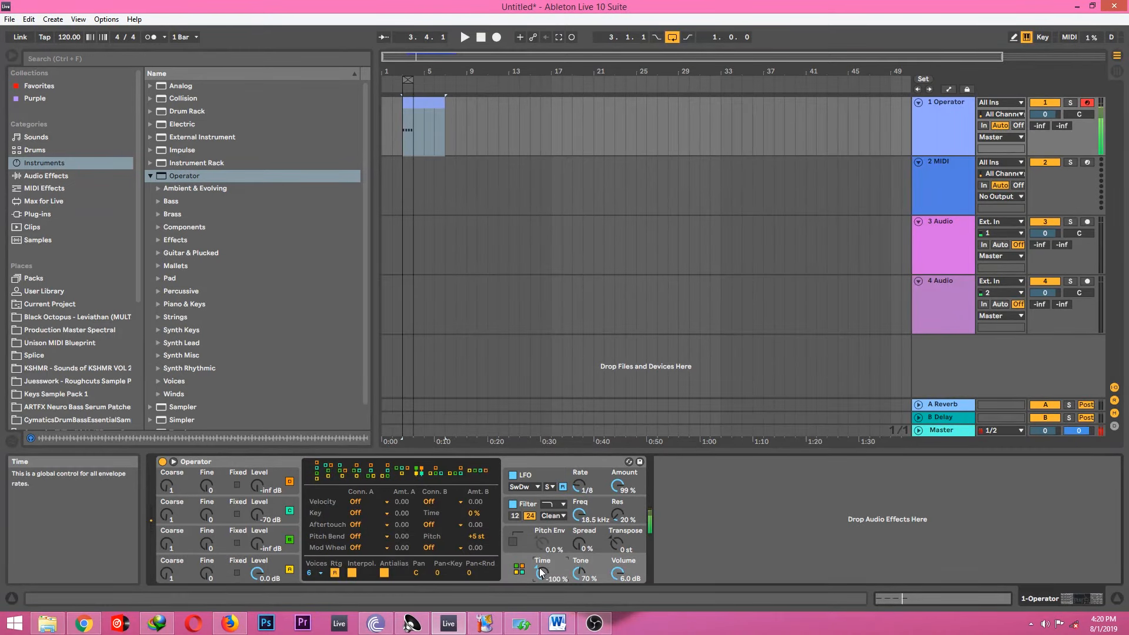
{"action": "left_click_drag", "start_coordinate": [542, 572], "coordinate": [542, 530]}
{"action": "left_click_drag", "start_coordinate": [545, 568], "coordinate": [545, 568]}
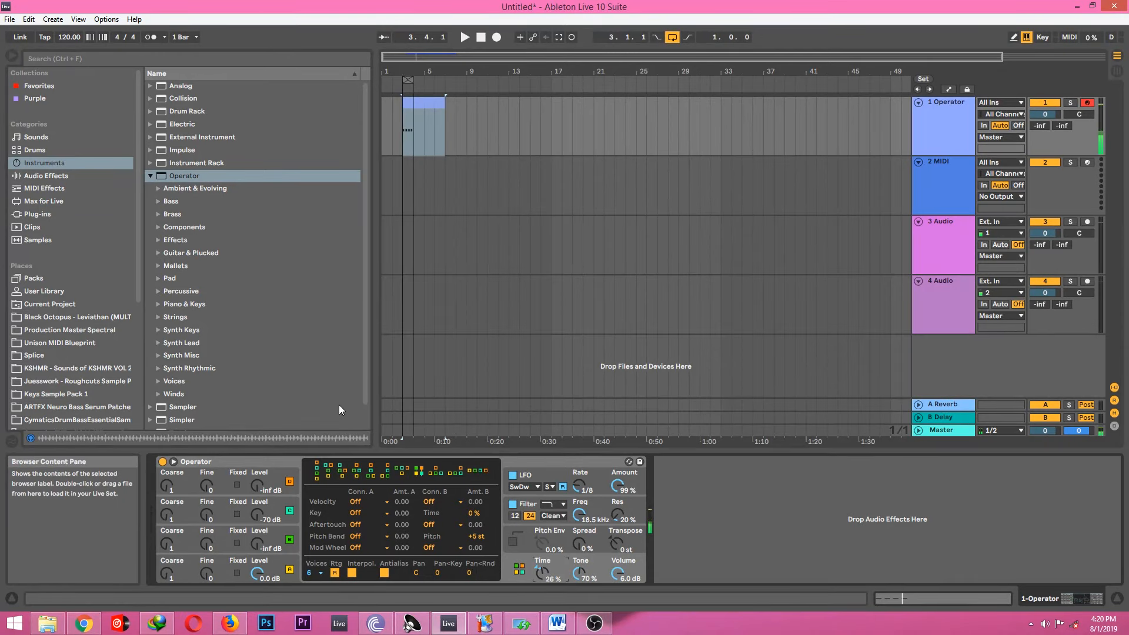
- Switch the algorithm to the serial stack, and replace the device with a fresh default Operator on the first track
{"action": "left_click", "coordinate": [277, 467]}
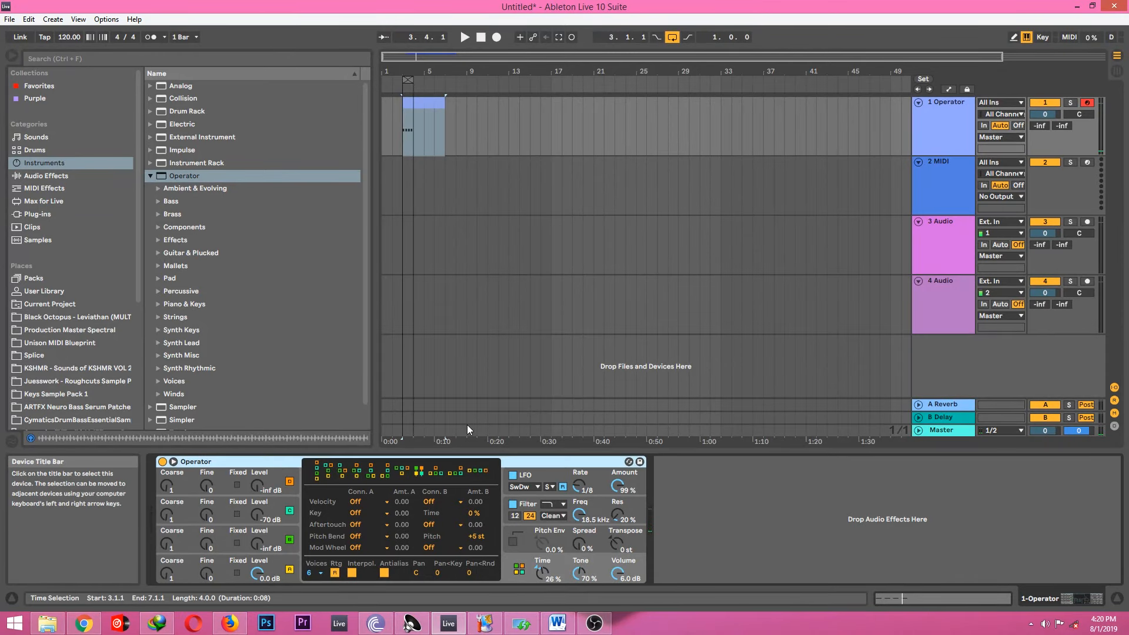
{"action": "left_click", "coordinate": [317, 470]}
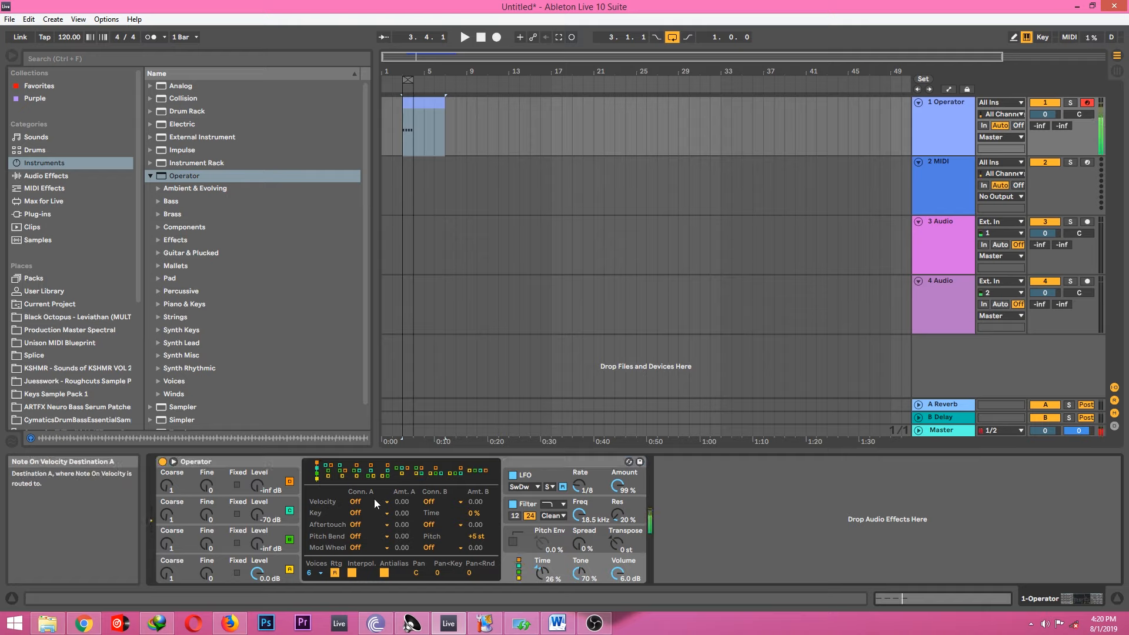
{"action": "left_click", "coordinate": [252, 464]}
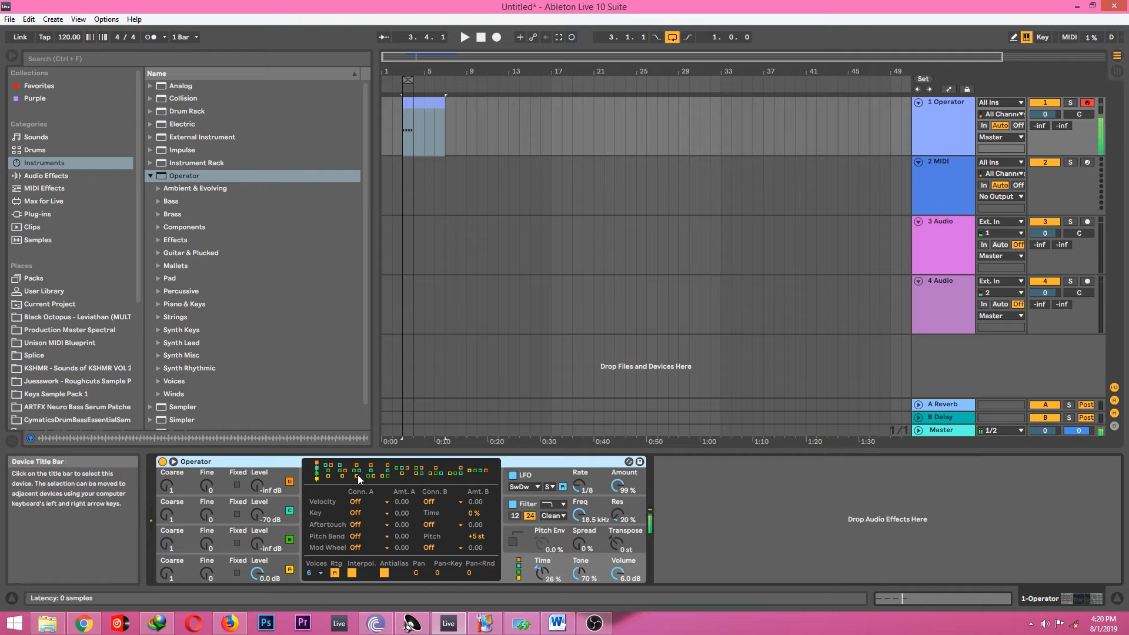
{"action": "key", "text": "Delete"}
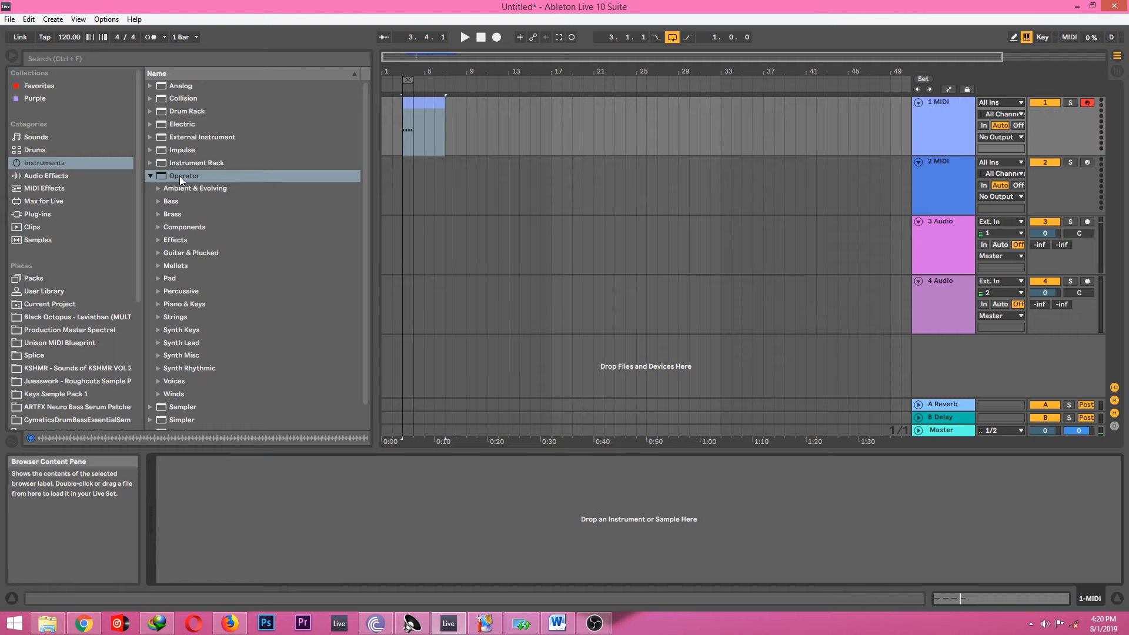
{"action": "mouse_move", "coordinate": [179, 175]}
{"action": "left_mouse_down"}
{"action": "mouse_move", "coordinate": [142, 548]}
{"action": "mouse_move", "coordinate": [198, 500]}
{"action": "mouse_move", "coordinate": [372, 569]}
{"action": "left_mouse_up"}
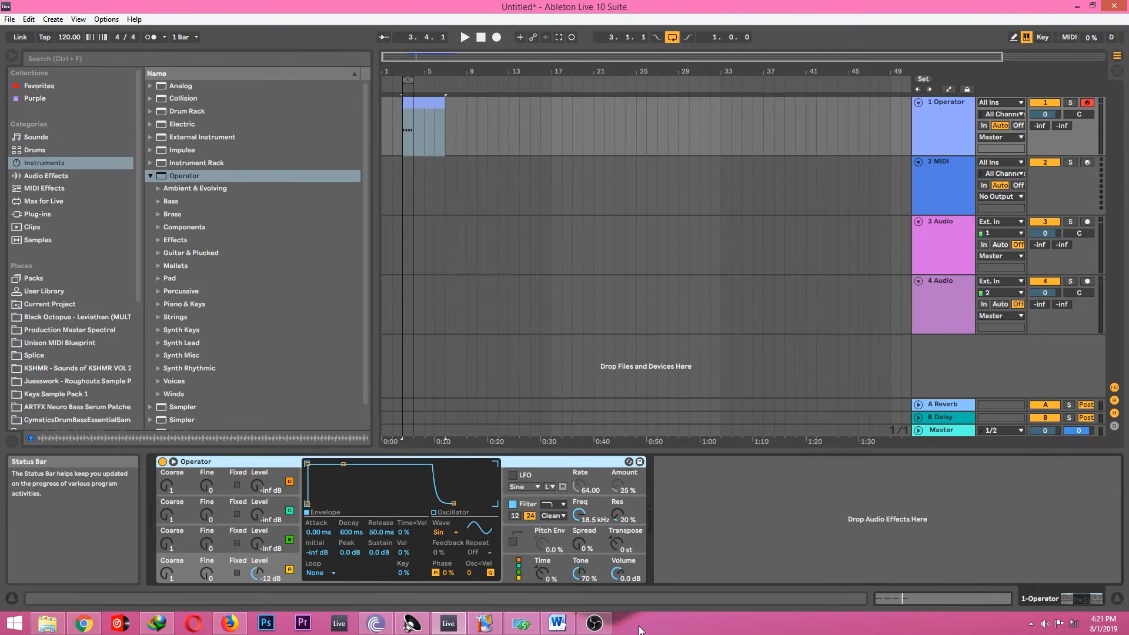
- Draw a custom wave-shaped set of partials for oscillator A in the new Operator's waveform editor
{"action": "left_click", "coordinate": [440, 511]}
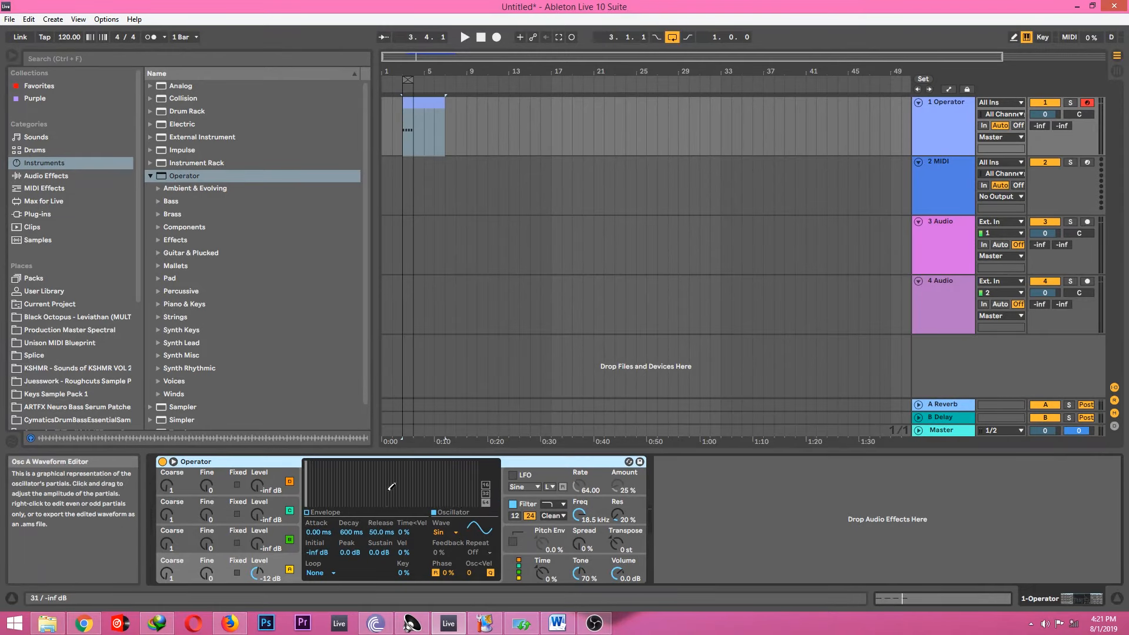
{"action": "mouse_move", "coordinate": [318, 462]}
{"action": "left_mouse_down"}
{"action": "mouse_move", "coordinate": [324, 477]}
{"action": "mouse_move", "coordinate": [428, 485]}
{"action": "mouse_move", "coordinate": [474, 467]}
{"action": "left_mouse_up"}
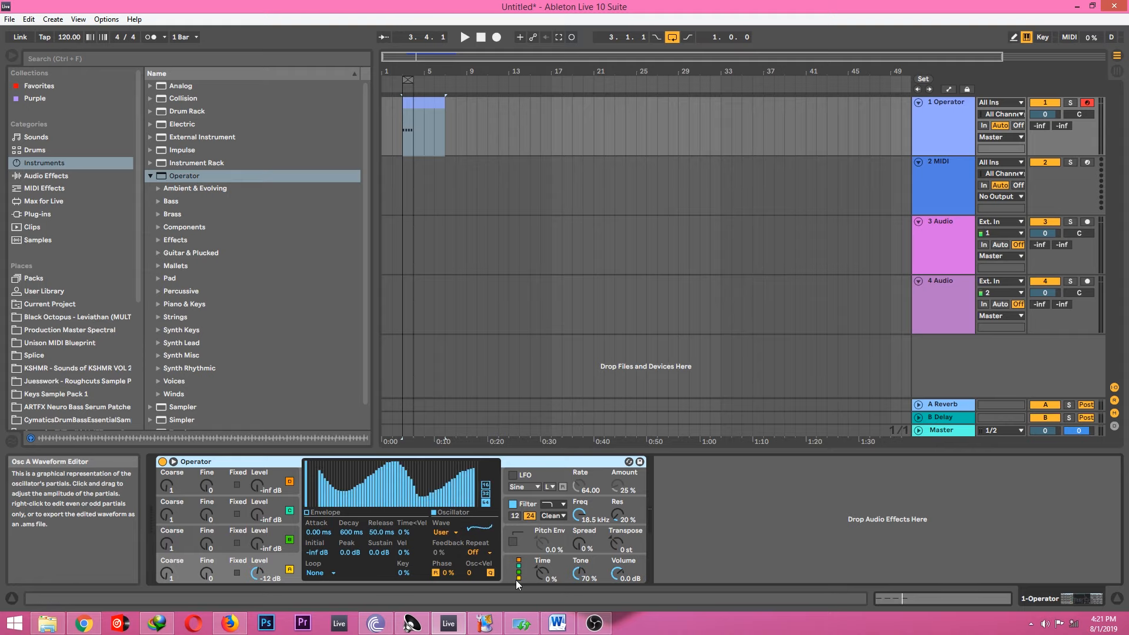
- Set oscillator A's wave to Saw 64, look at the filter display, and return to oscillator A's settings
{"action": "left_click", "coordinate": [457, 531]}
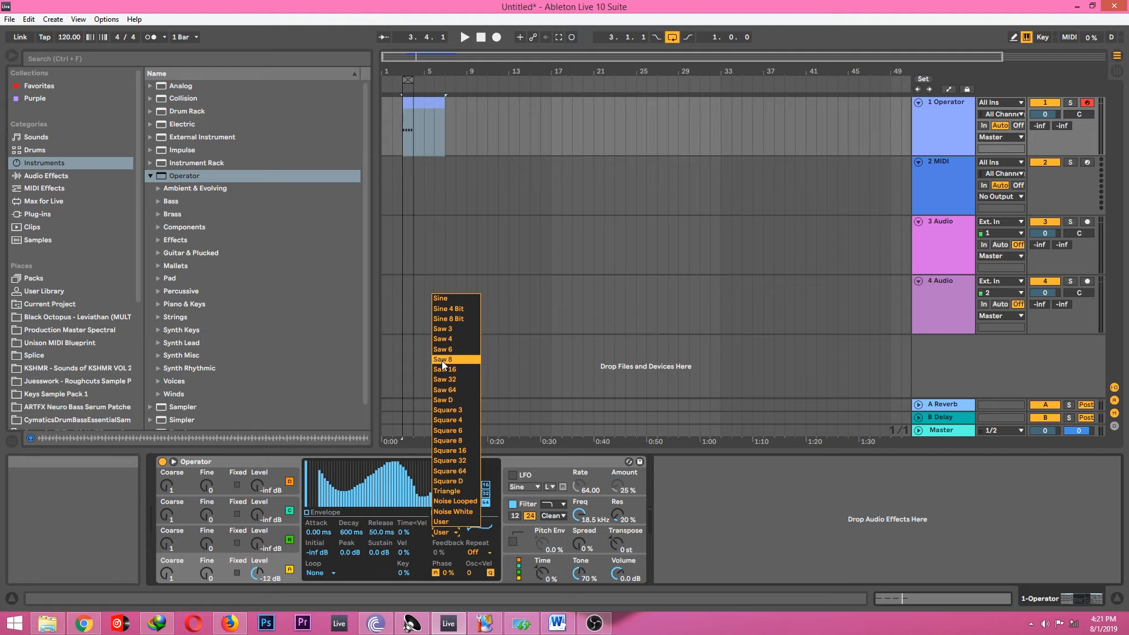
{"action": "left_click", "coordinate": [454, 391]}
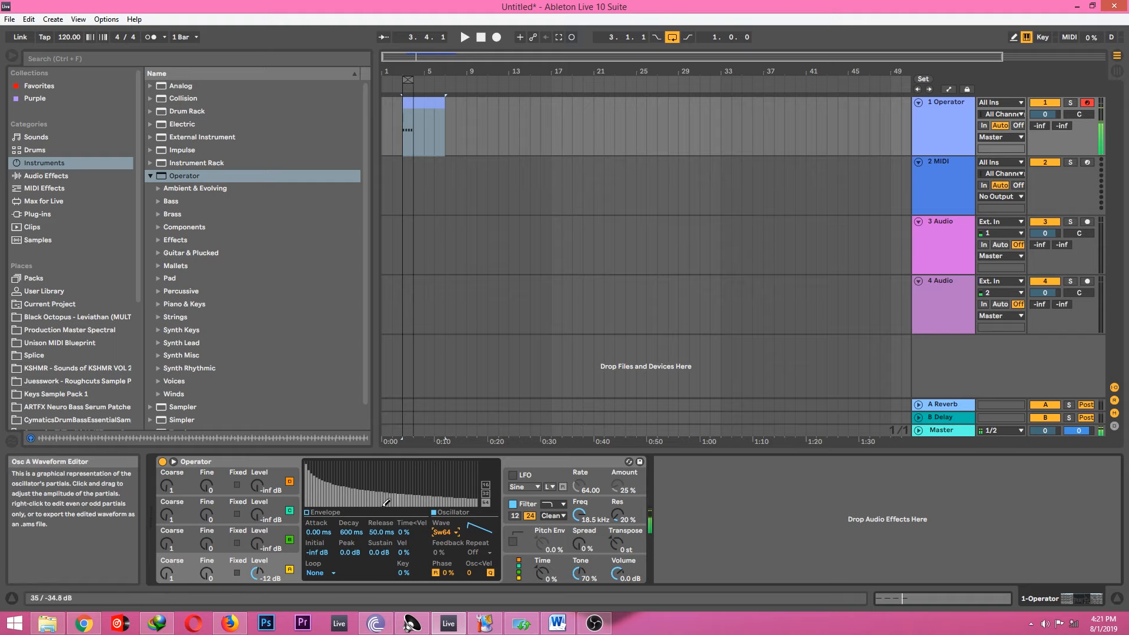
{"action": "left_click", "coordinate": [552, 509]}
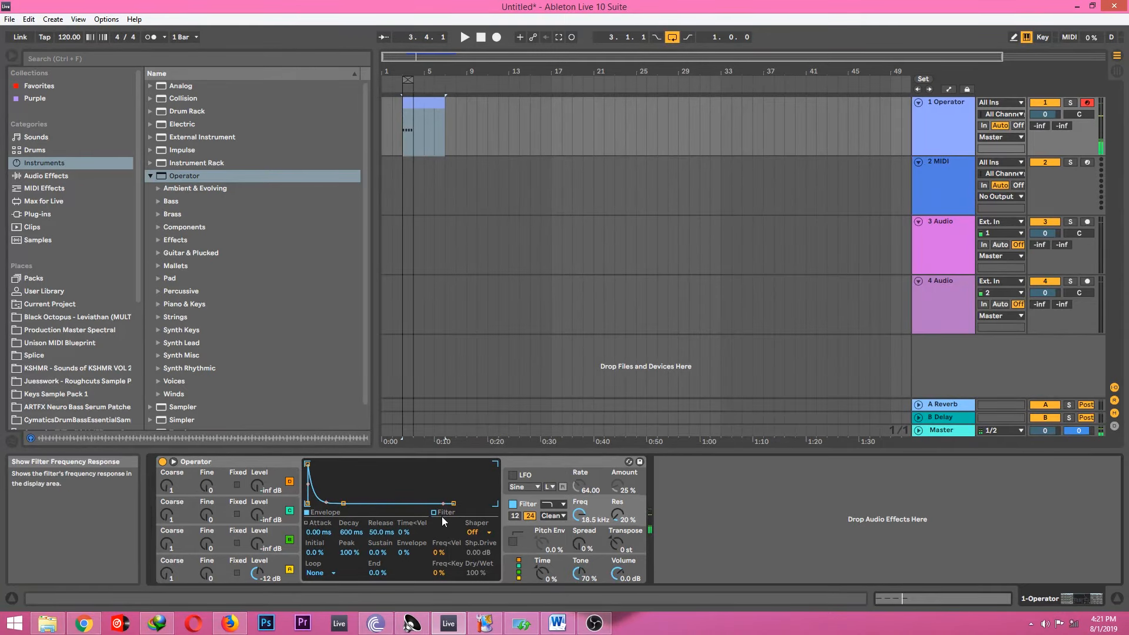
{"action": "left_click", "coordinate": [229, 567]}
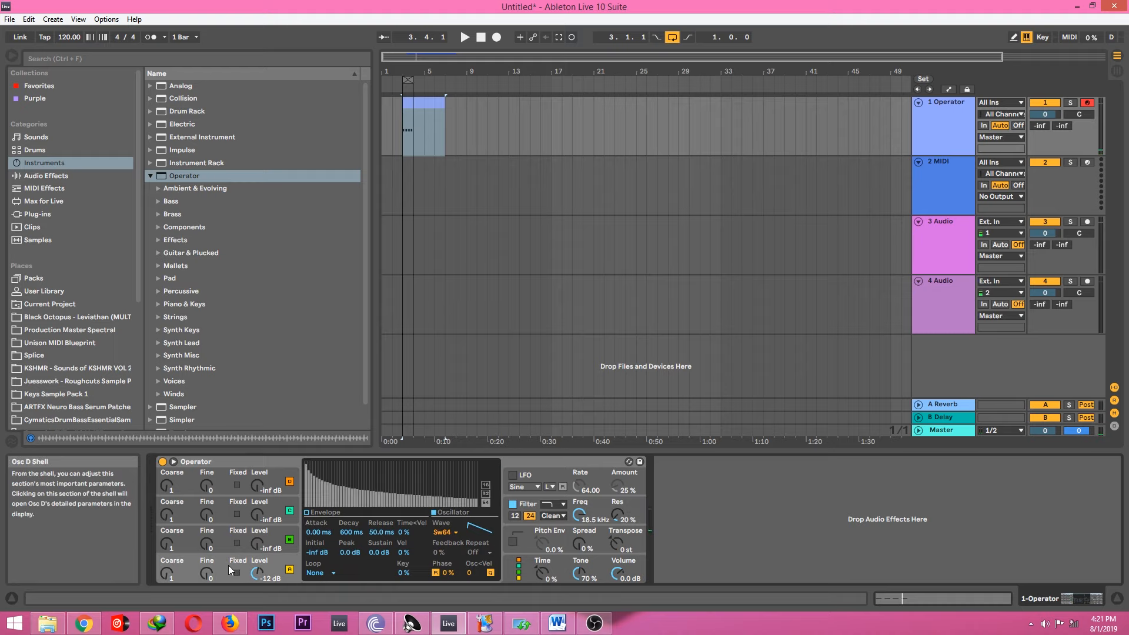
- Set oscillator A's wave to Saw 4 and audition it with a couple of notes
{"action": "left_click", "coordinate": [451, 531]}
{"action": "left_click", "coordinate": [461, 343]}
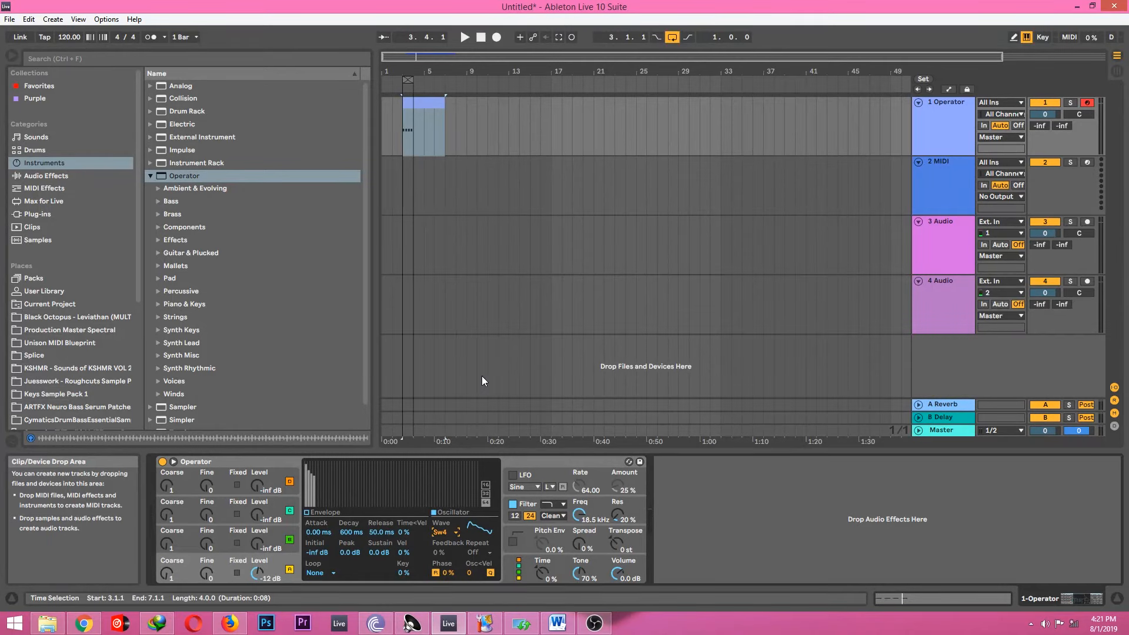
{"action": "key", "text": "a"}
{"action": "key", "text": "a"}
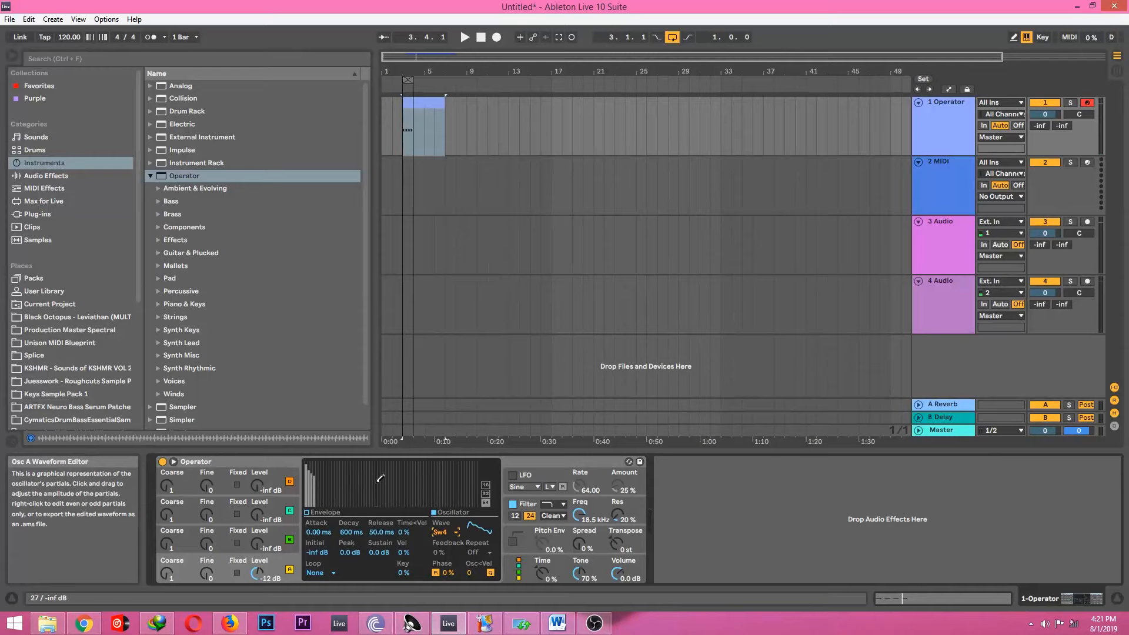
- Set oscillator A's wave to Saw 16 and draw a custom set of partials over it across the waveform editor
{"action": "left_click", "coordinate": [441, 532]}
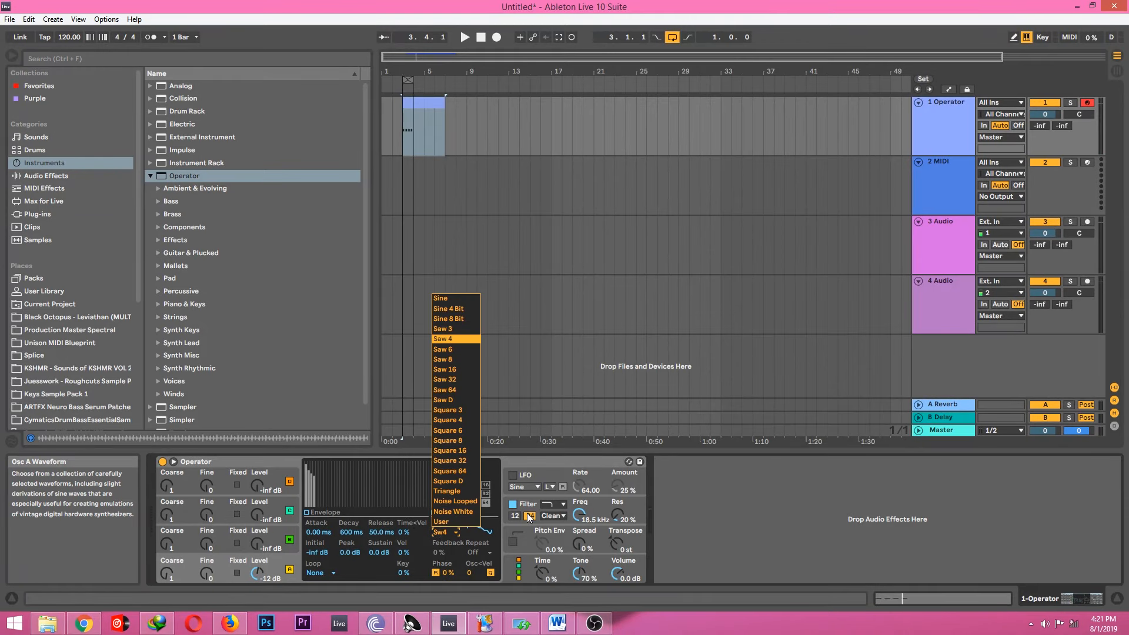
{"action": "left_click", "coordinate": [449, 368]}
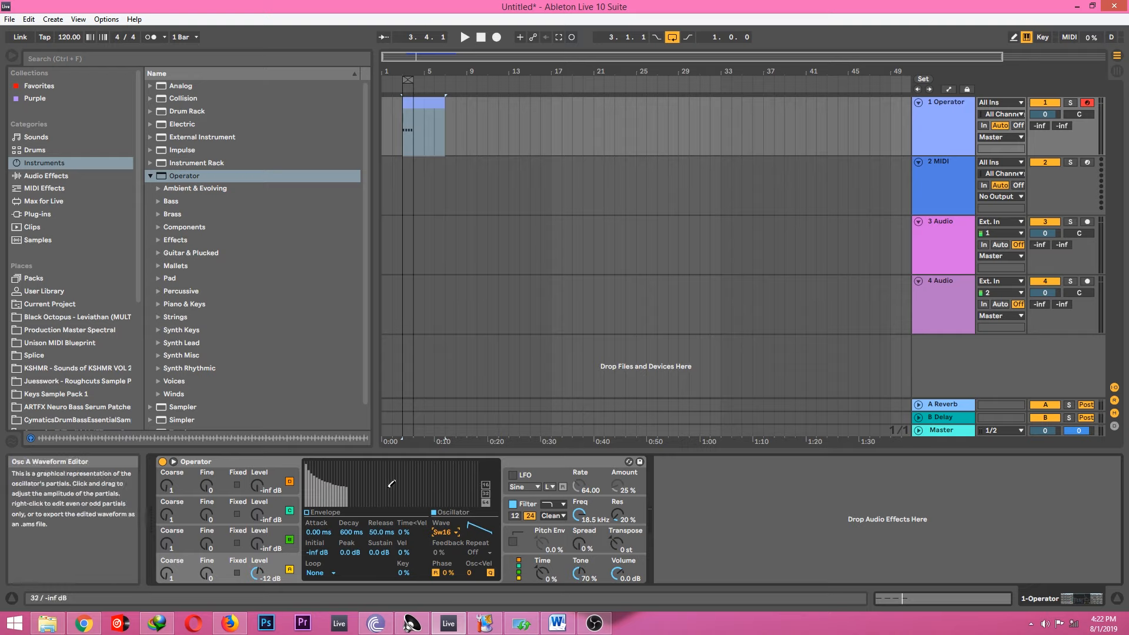
{"action": "mouse_move", "coordinate": [306, 503]}
{"action": "left_mouse_down"}
{"action": "mouse_move", "coordinate": [414, 467]}
{"action": "mouse_move", "coordinate": [388, 484]}
{"action": "mouse_move", "coordinate": [477, 491]}
{"action": "left_mouse_up"}
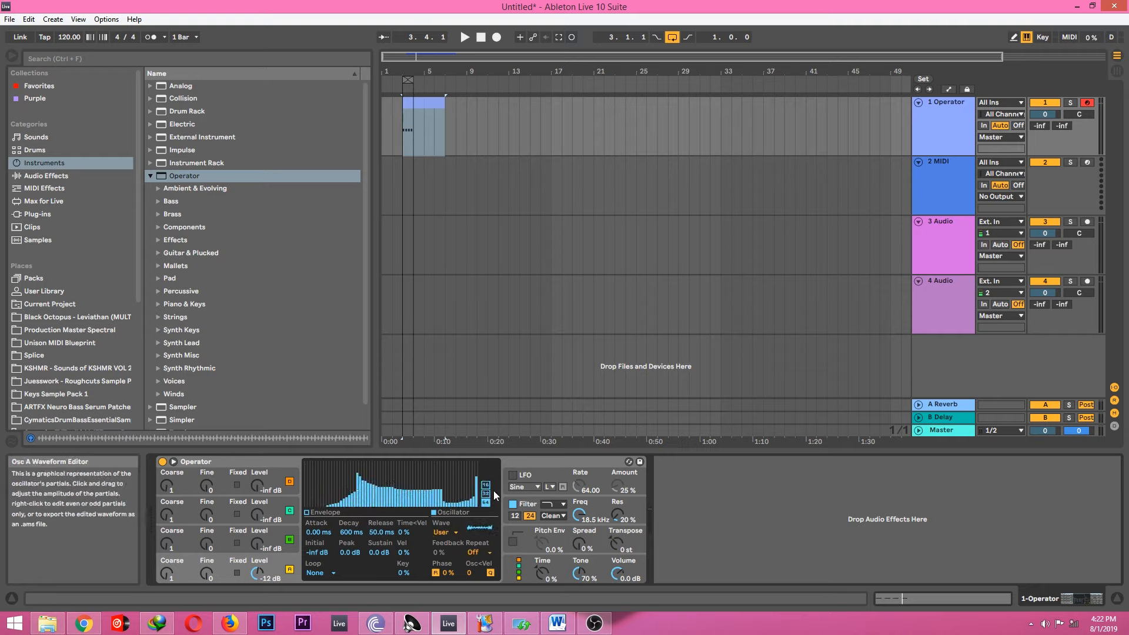
- Switch the waveform editor to 16 harmonics, raise all sixteen partials to full level, and return to 64 harmonics
{"action": "left_click", "coordinate": [486, 487]}
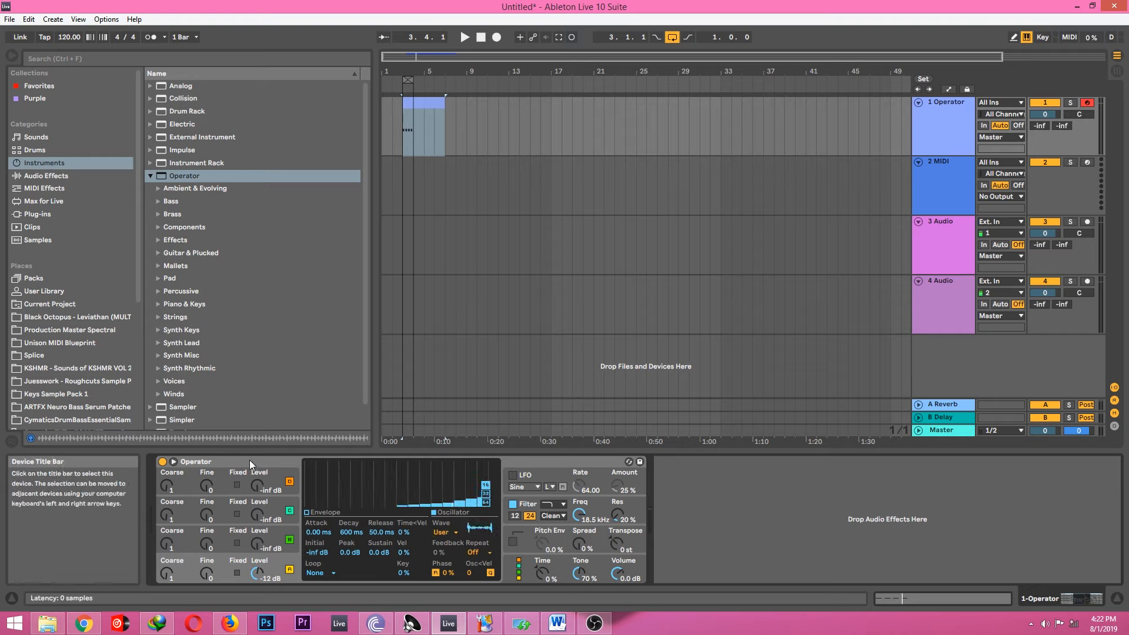
{"action": "mouse_move", "coordinate": [309, 456]}
{"action": "left_mouse_down"}
{"action": "mouse_move", "coordinate": [350, 439]}
{"action": "mouse_move", "coordinate": [482, 462]}
{"action": "left_mouse_up"}
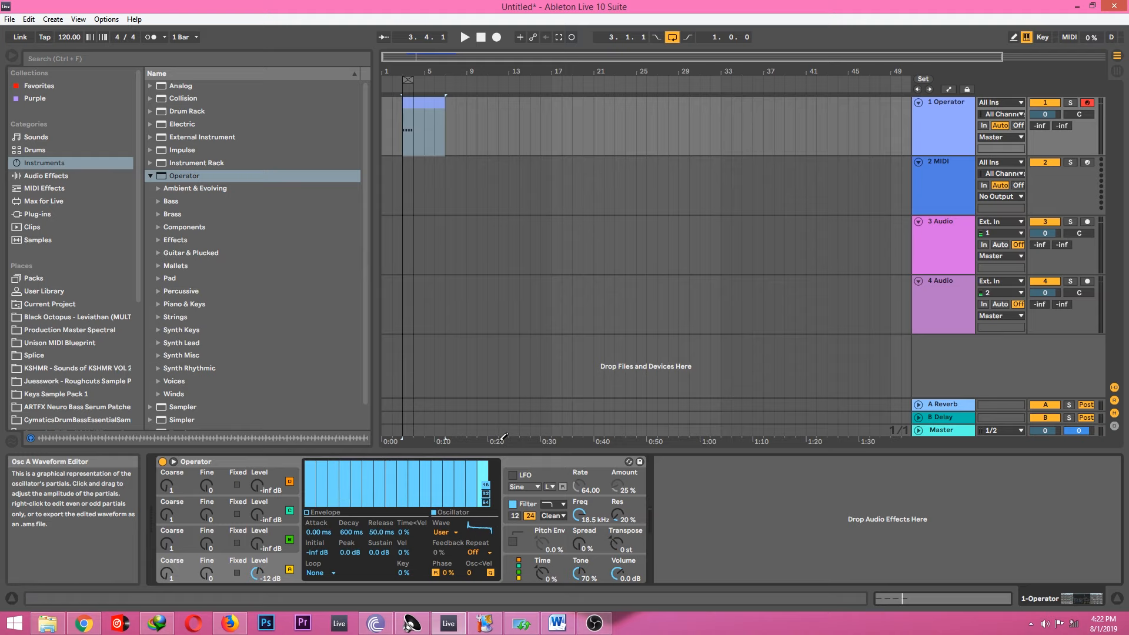
{"action": "left_click", "coordinate": [486, 502]}
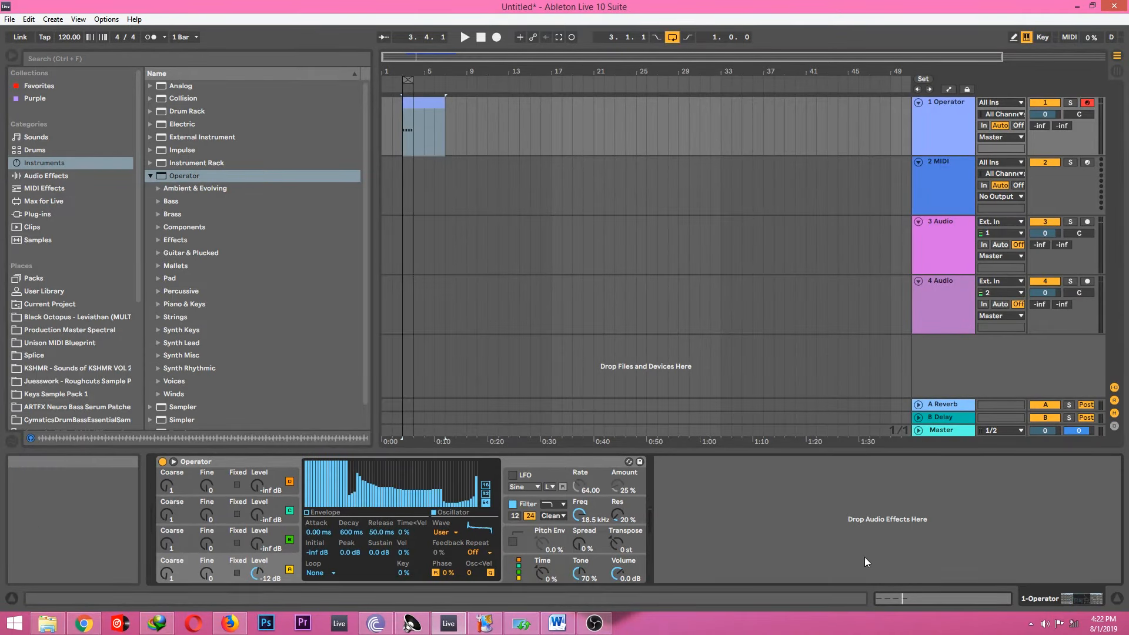
- With 32 harmonics shown, redraw the partials as full-level blocks separated by gaps, and compare the 32 and 64 harmonic displays
{"action": "left_click", "coordinate": [486, 495]}
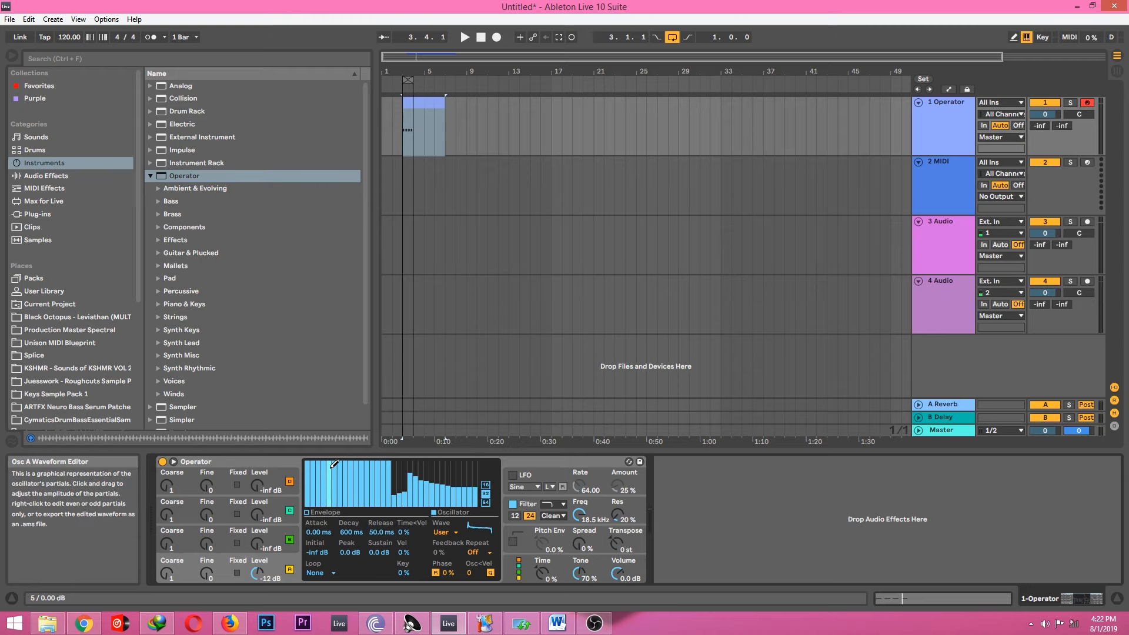
{"action": "mouse_move", "coordinate": [331, 478]}
{"action": "left_mouse_down"}
{"action": "mouse_move", "coordinate": [334, 511]}
{"action": "mouse_move", "coordinate": [479, 510]}
{"action": "mouse_move", "coordinate": [437, 464]}
{"action": "mouse_move", "coordinate": [479, 465]}
{"action": "left_mouse_up"}
{"action": "left_click", "coordinate": [485, 502]}
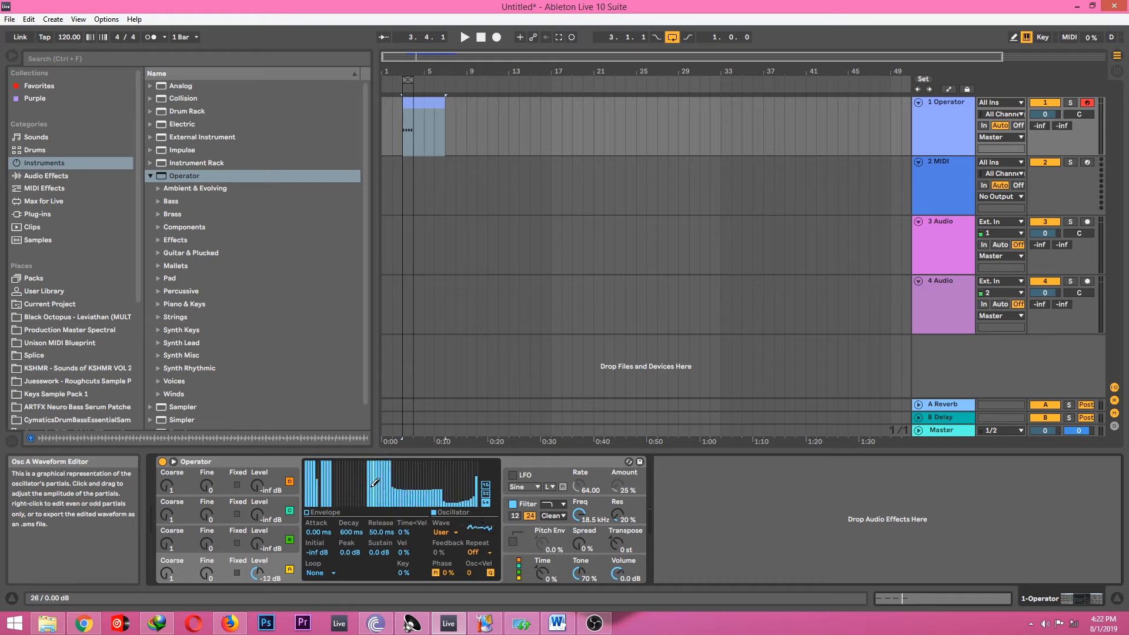
{"action": "left_click", "coordinate": [486, 494]}
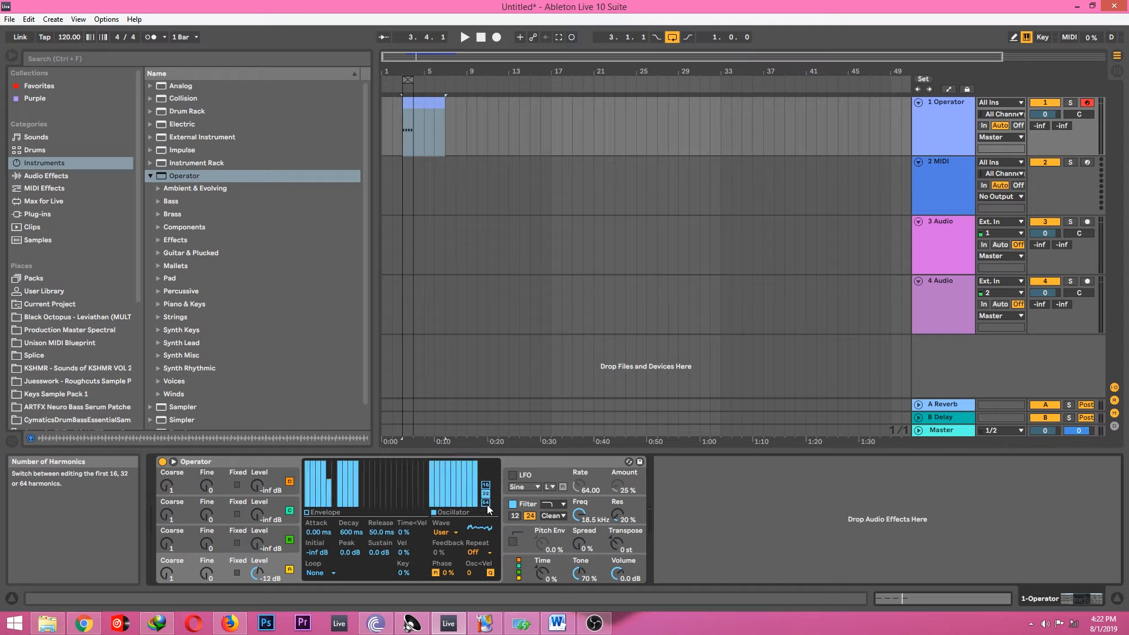
{"action": "left_click", "coordinate": [486, 503]}
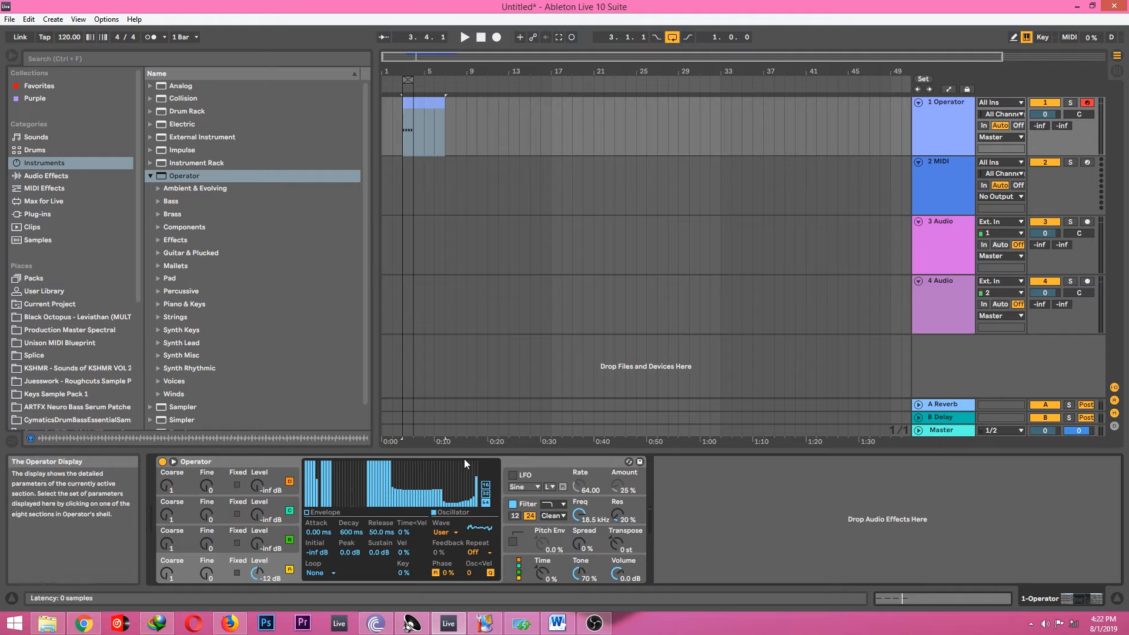
{"action": "left_click", "coordinate": [486, 494]}
{"action": "left_click", "coordinate": [486, 502]}
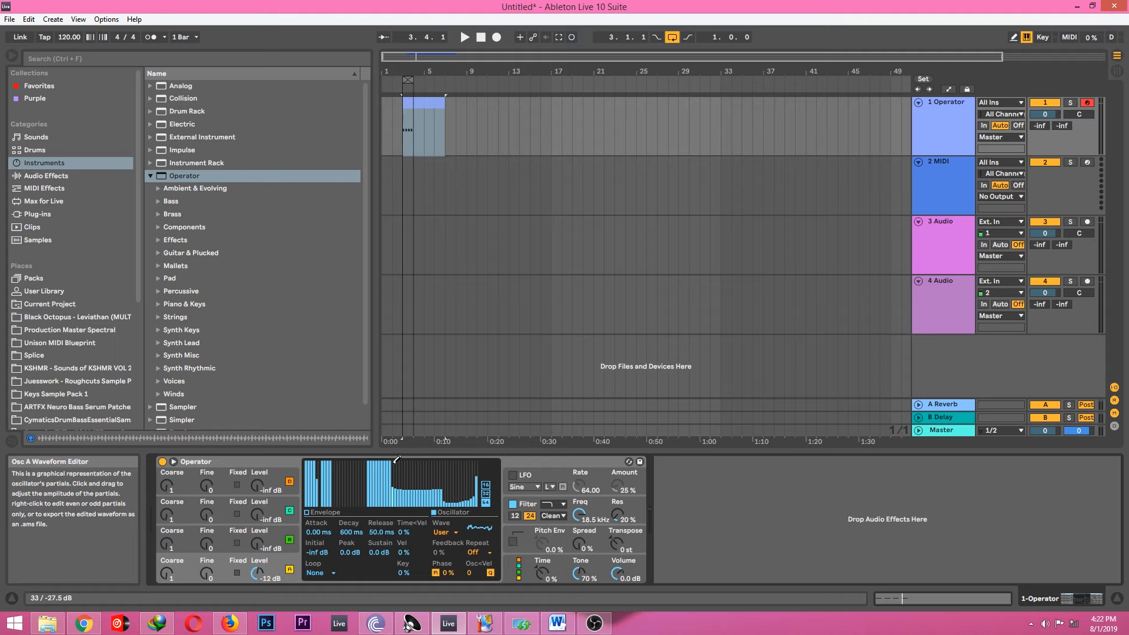
- Reshape part of the upper full-level block of partials into a falling slope, show 32 harmonics, and audition the sound
{"action": "left_click_drag", "start_coordinate": [395, 458], "coordinate": [375, 472]}
{"action": "left_click", "coordinate": [486, 494]}
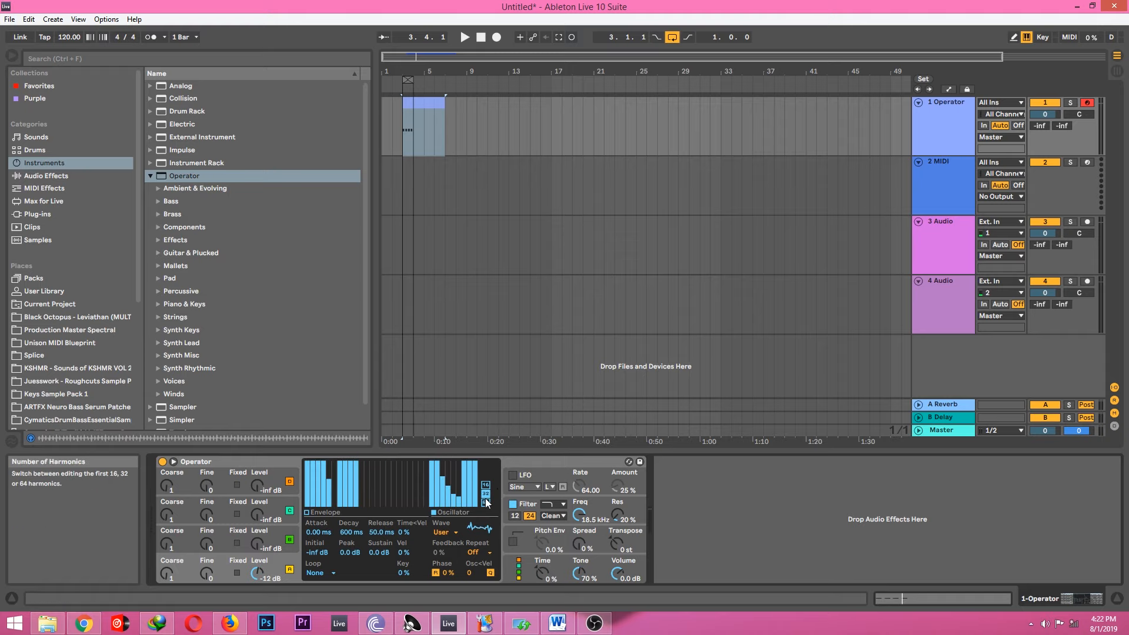
{"action": "key", "text": "a"}
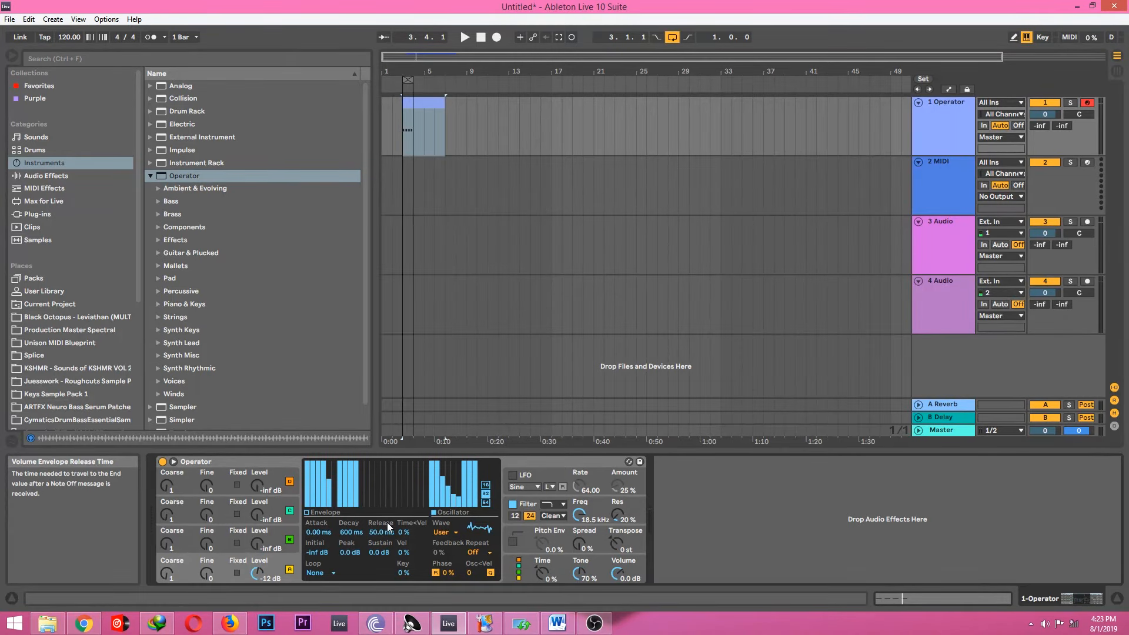
- Replace oscillator A's custom waveform with Saw 64, and change it to Saw 6
{"action": "left_click", "coordinate": [444, 532]}
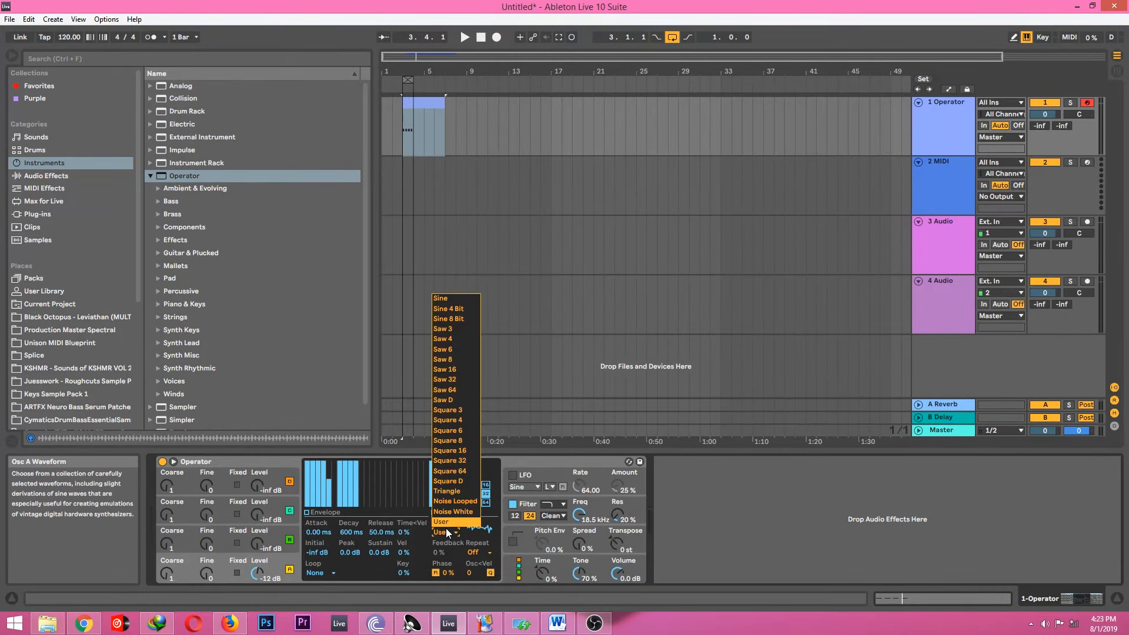
{"action": "left_click", "coordinate": [451, 390]}
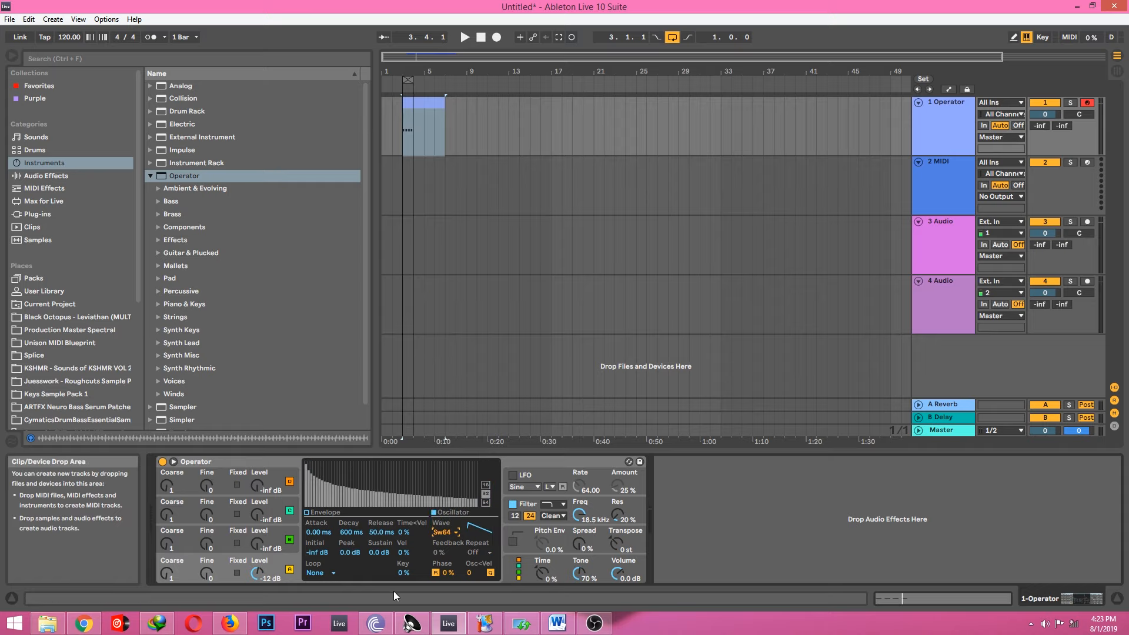
{"action": "left_click", "coordinate": [444, 532]}
{"action": "left_click", "coordinate": [475, 351]}
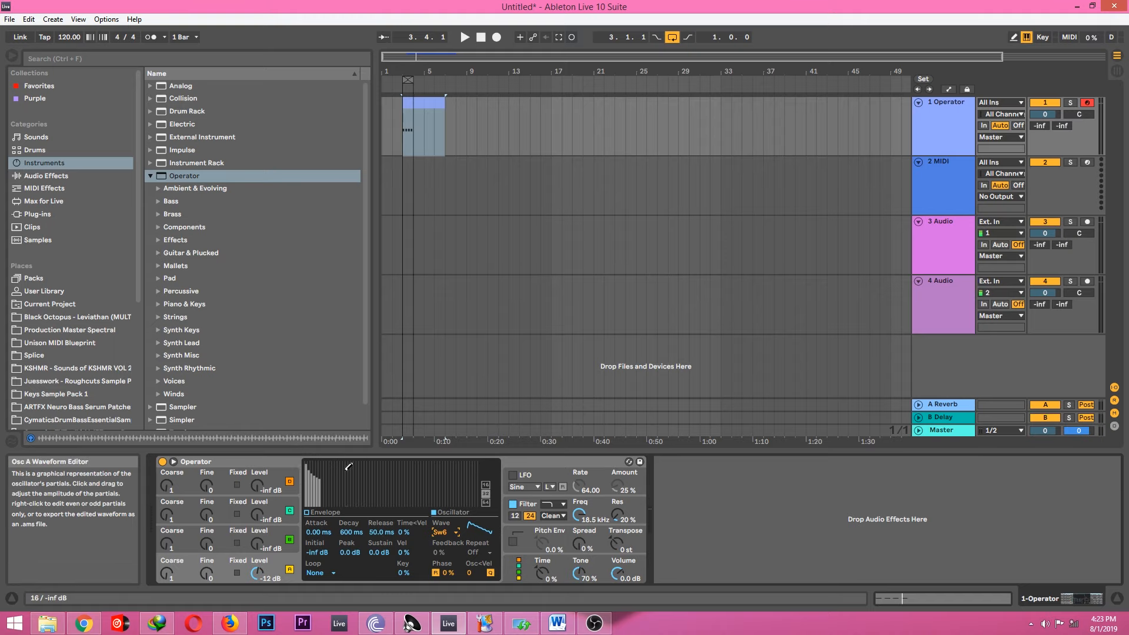
- Show 64 harmonics and draw a wavy run of extra partials beyond the existing Saw 6 partials
{"action": "left_click", "coordinate": [486, 502]}
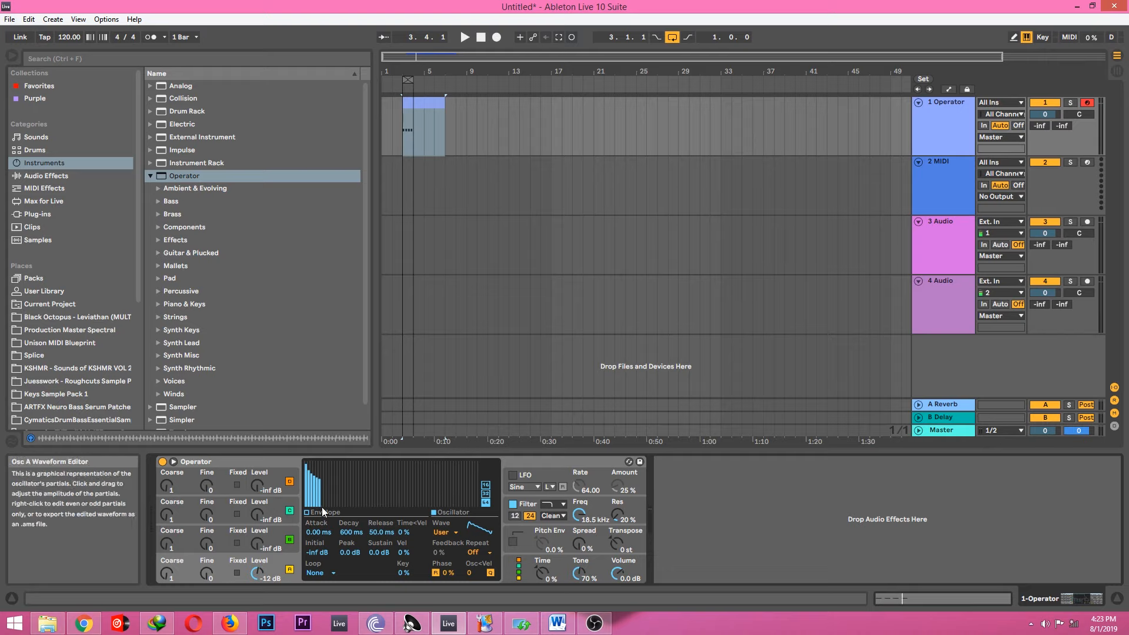
{"action": "left_click", "coordinate": [352, 485]}
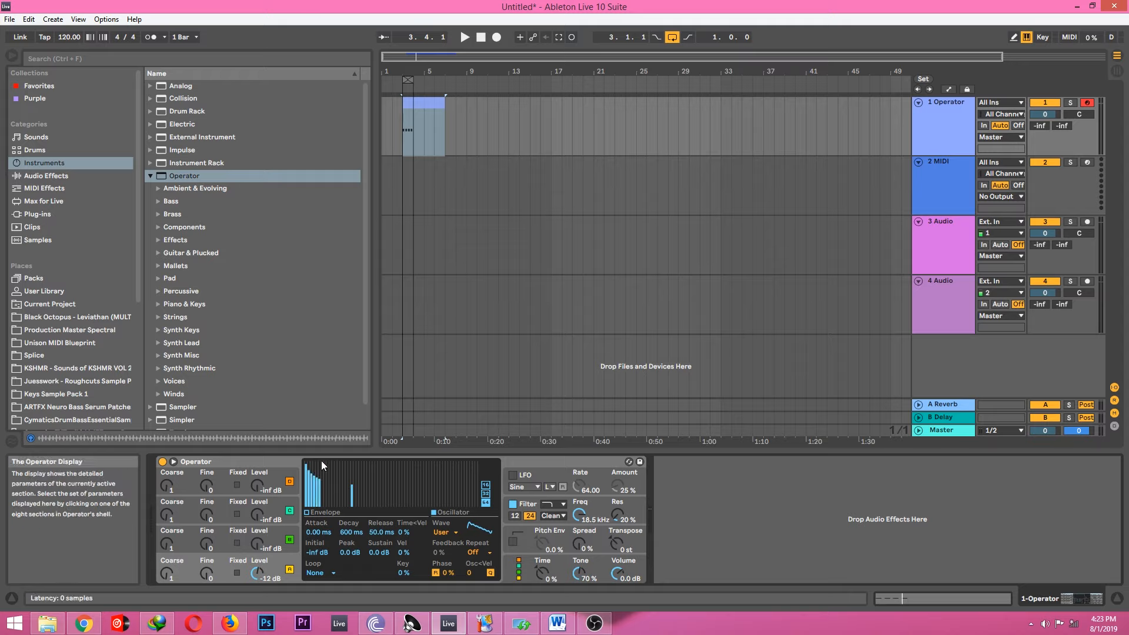
{"action": "mouse_move", "coordinate": [347, 466]}
{"action": "left_mouse_down"}
{"action": "mouse_move", "coordinate": [447, 468]}
{"action": "mouse_move", "coordinate": [330, 468]}
{"action": "left_mouse_up"}
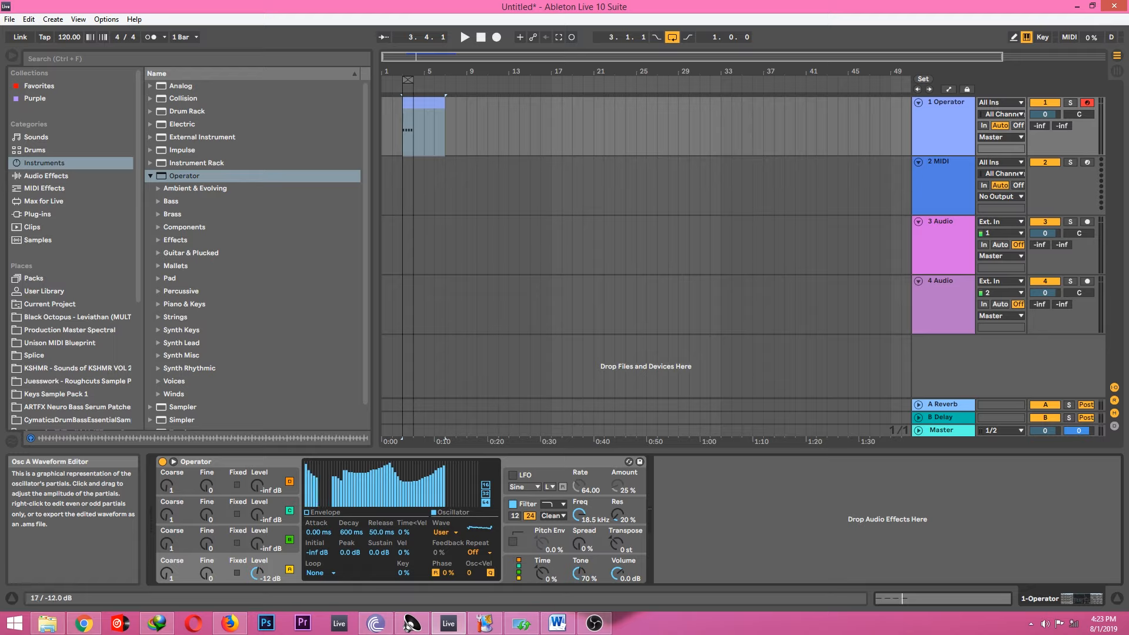
- Adjust individual low partials and pull some in the drawn run down to zero to cut gaps in the waveform
{"action": "left_click", "coordinate": [320, 462]}
{"action": "left_click_drag", "start_coordinate": [319, 461], "coordinate": [319, 500]}
{"action": "mouse_move", "coordinate": [374, 473]}
{"action": "left_mouse_down"}
{"action": "mouse_move", "coordinate": [374, 496]}
{"action": "mouse_move", "coordinate": [339, 504]}
{"action": "mouse_move", "coordinate": [374, 504]}
{"action": "left_mouse_up"}
{"action": "left_click", "coordinate": [393, 510]}
{"action": "left_click", "coordinate": [440, 512]}
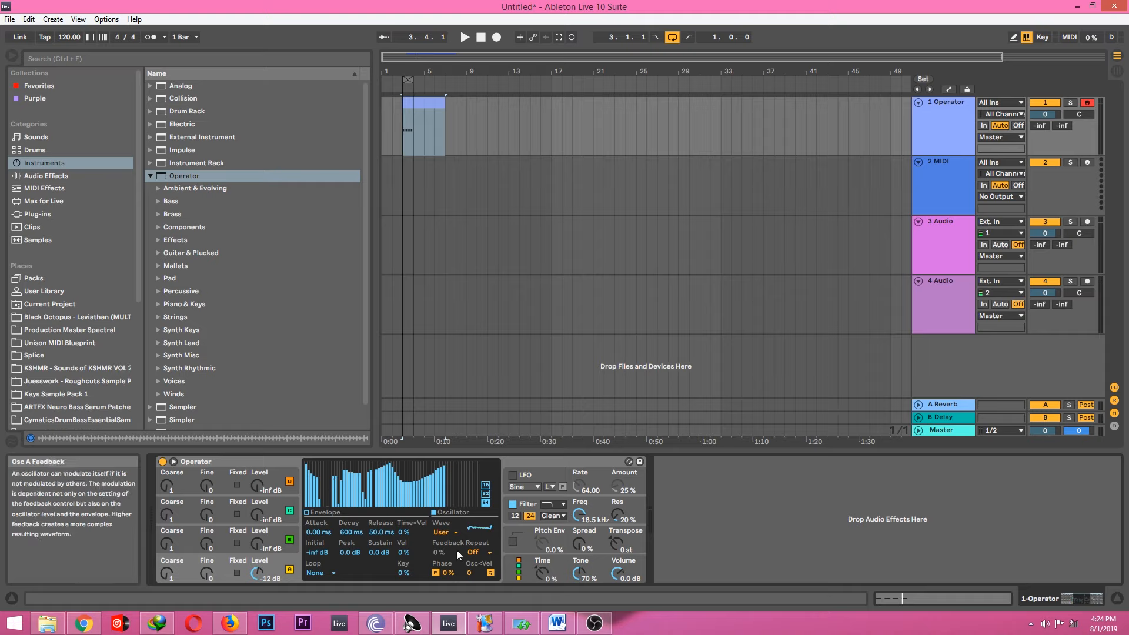
- Compare oscillator A's Repeat settings 1/4, 1/2, 1 and 2 while playing notes, and finish with Repeat off
{"action": "left_click", "coordinate": [475, 552]}
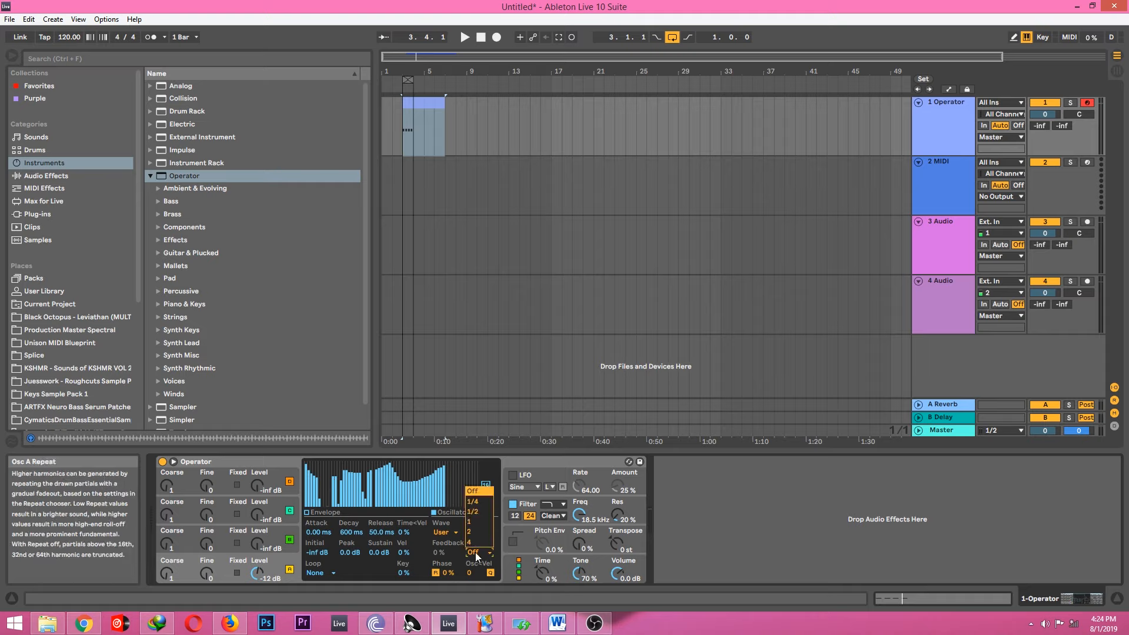
{"action": "left_click", "coordinate": [488, 502]}
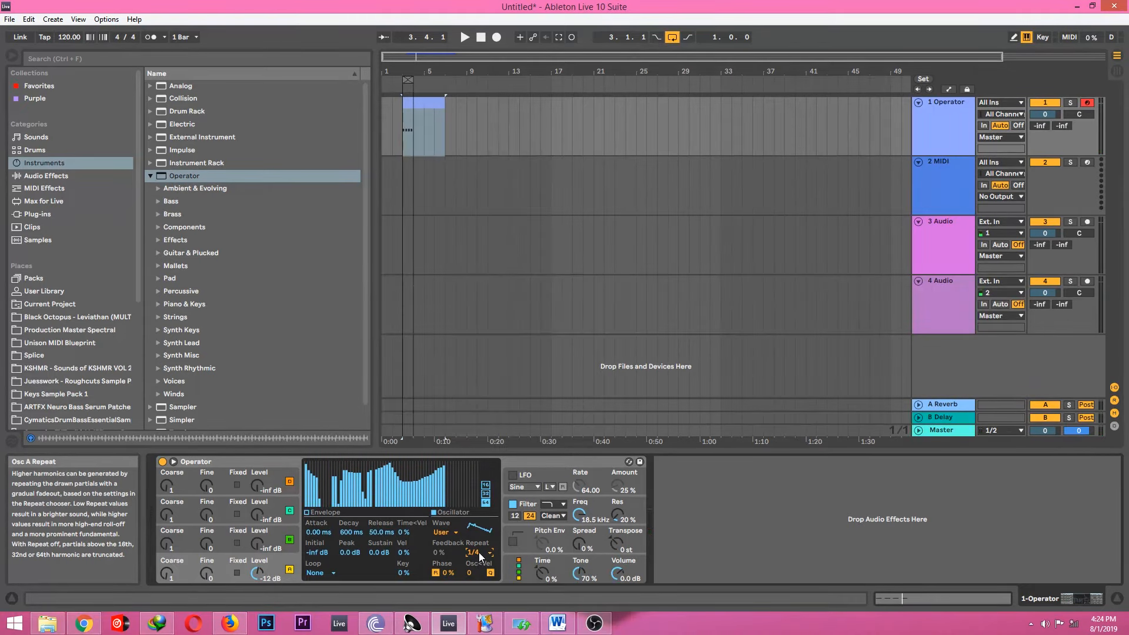
{"action": "left_click", "coordinate": [478, 553]}
{"action": "left_click", "coordinate": [478, 514]}
{"action": "left_click", "coordinate": [475, 548]}
{"action": "left_click", "coordinate": [476, 524]}
{"action": "left_click", "coordinate": [478, 552]}
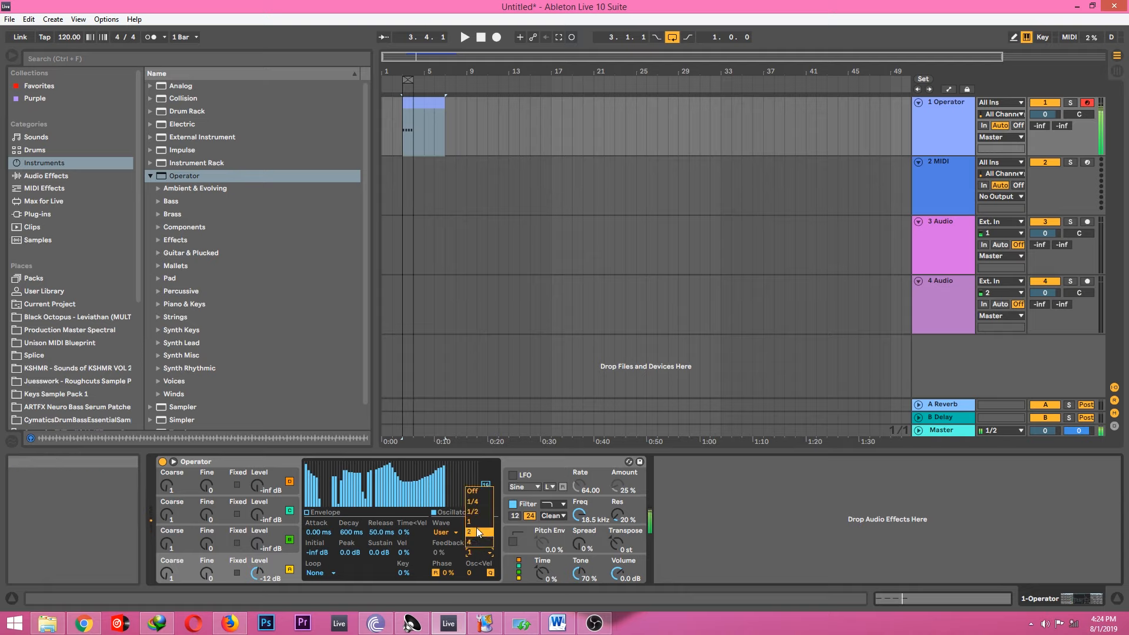
{"action": "left_click", "coordinate": [478, 534]}
{"action": "left_click", "coordinate": [477, 551]}
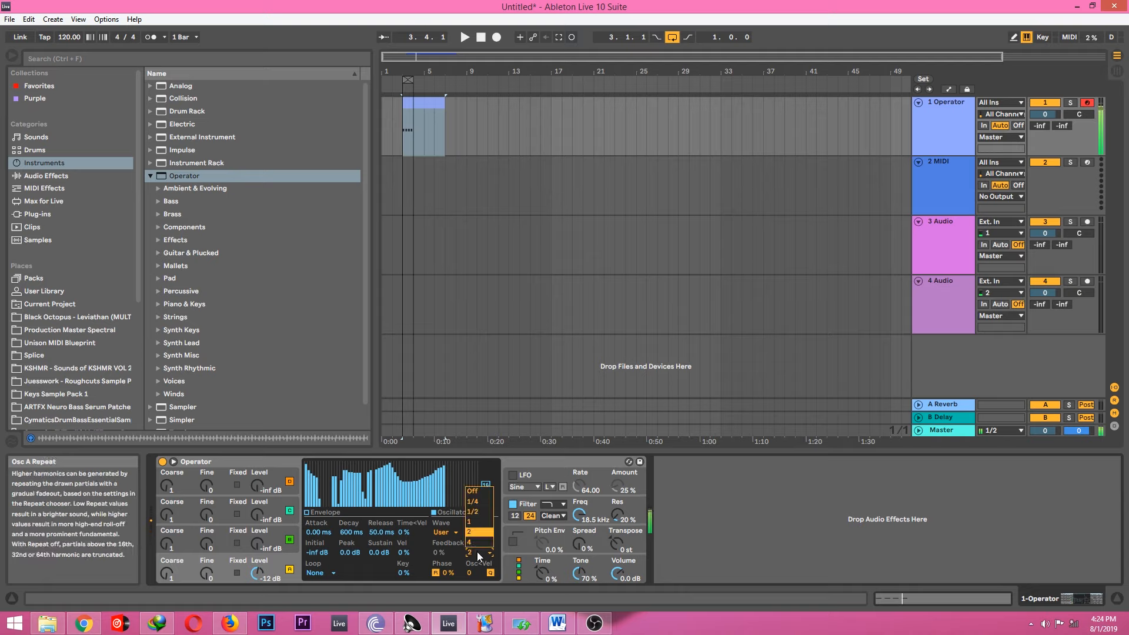
{"action": "left_click", "coordinate": [481, 503]}
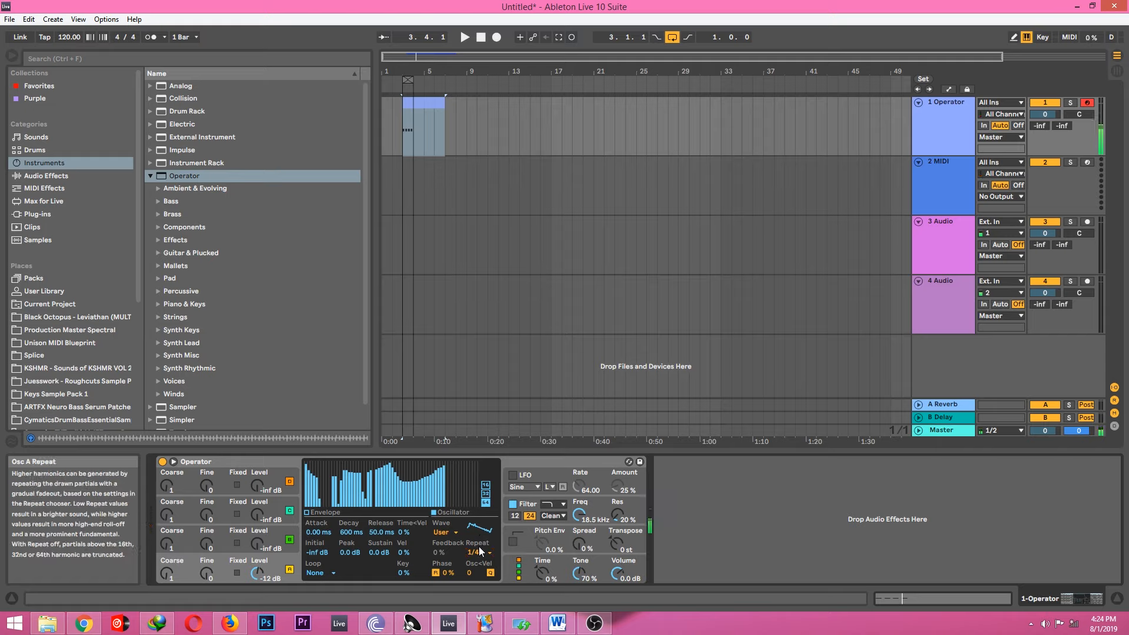
{"action": "left_click", "coordinate": [475, 552]}
{"action": "left_click", "coordinate": [481, 492]}
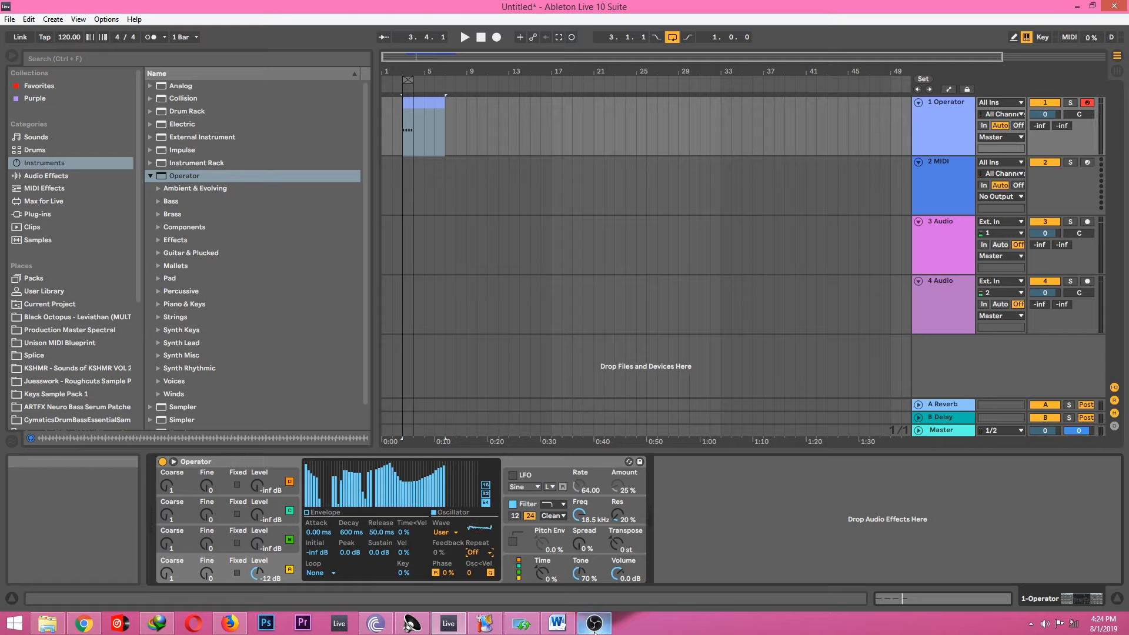
- Limit oscillator A's waveform editing to even partials and raise the even partials to full level across the spectrum
{"action": "mouse_move", "coordinate": [591, 628]}
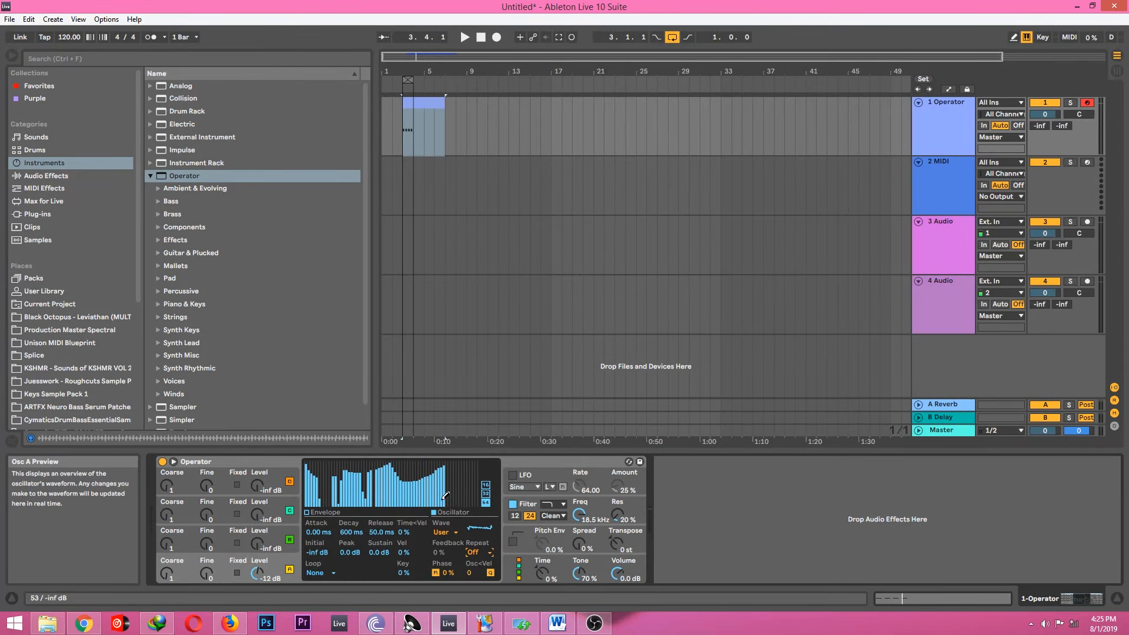
{"action": "right_click", "coordinate": [488, 488]}
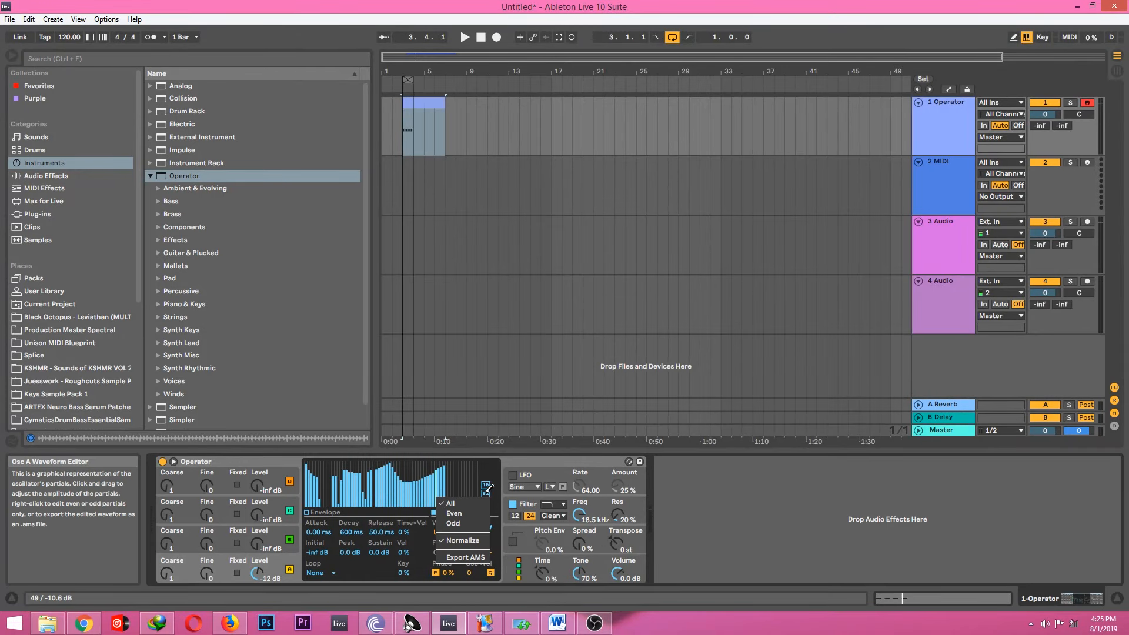
{"action": "left_click", "coordinate": [438, 478]}
{"action": "right_click", "coordinate": [402, 474]}
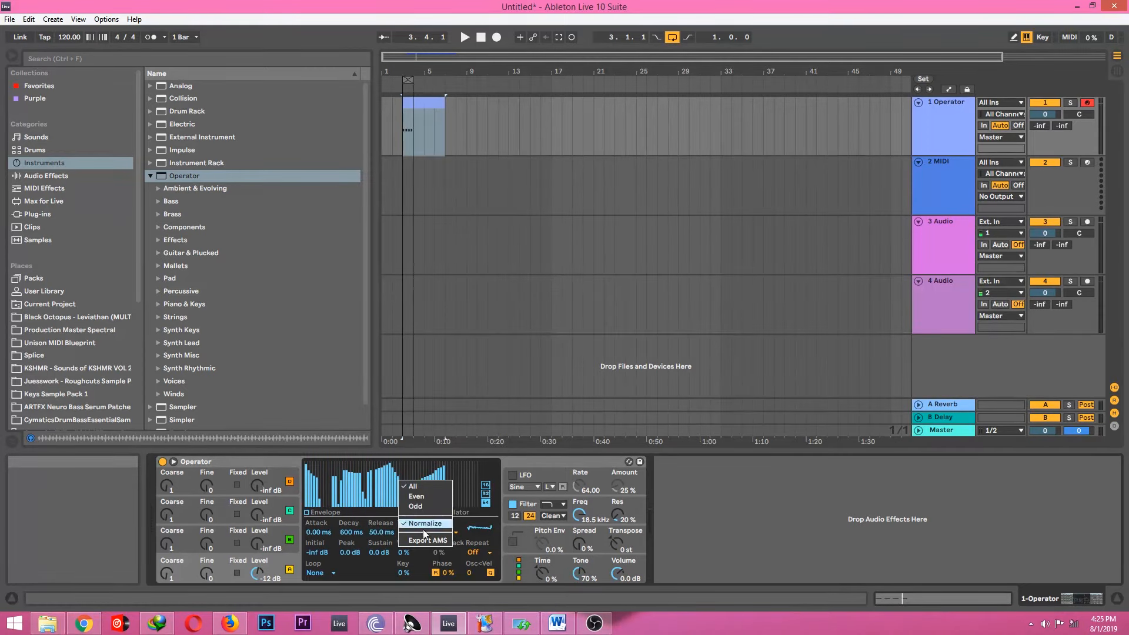
{"action": "left_click", "coordinate": [419, 498]}
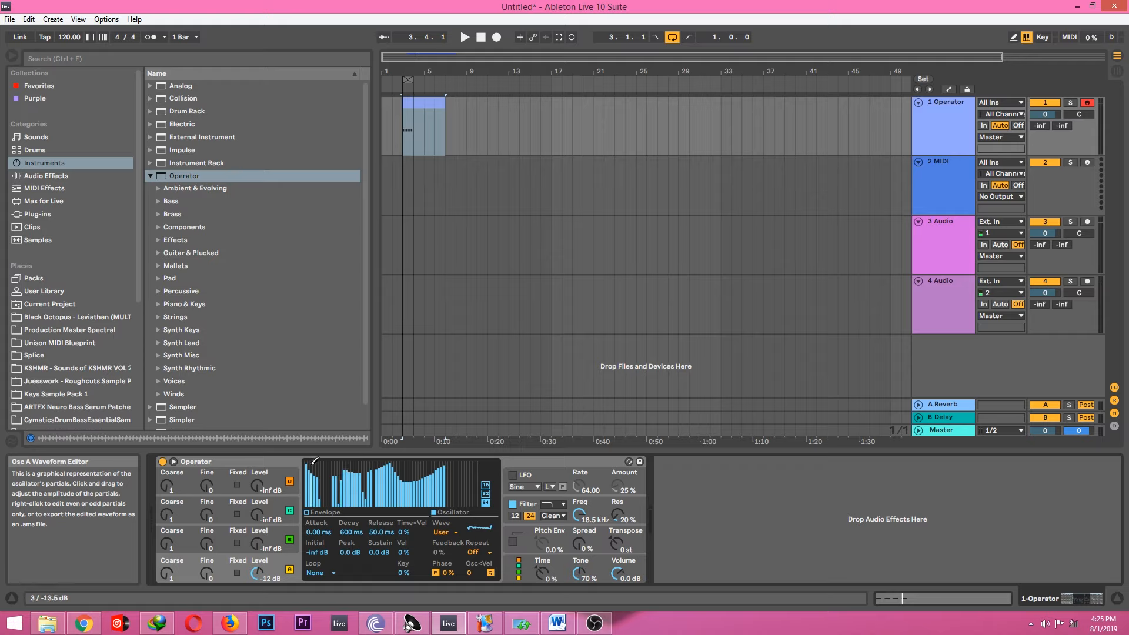
{"action": "mouse_move", "coordinate": [313, 458]}
{"action": "left_mouse_down"}
{"action": "mouse_move", "coordinate": [321, 470]}
{"action": "mouse_move", "coordinate": [441, 471]}
{"action": "mouse_move", "coordinate": [401, 471]}
{"action": "left_mouse_up"}
{"action": "mouse_move", "coordinate": [321, 424]}
{"action": "left_mouse_down"}
{"action": "mouse_move", "coordinate": [464, 500]}
{"action": "mouse_move", "coordinate": [333, 505]}
{"action": "mouse_move", "coordinate": [483, 507]}
{"action": "mouse_move", "coordinate": [383, 470]}
{"action": "mouse_move", "coordinate": [400, 480]}
{"action": "mouse_move", "coordinate": [315, 468]}
{"action": "mouse_move", "coordinate": [476, 464]}
{"action": "left_mouse_up"}
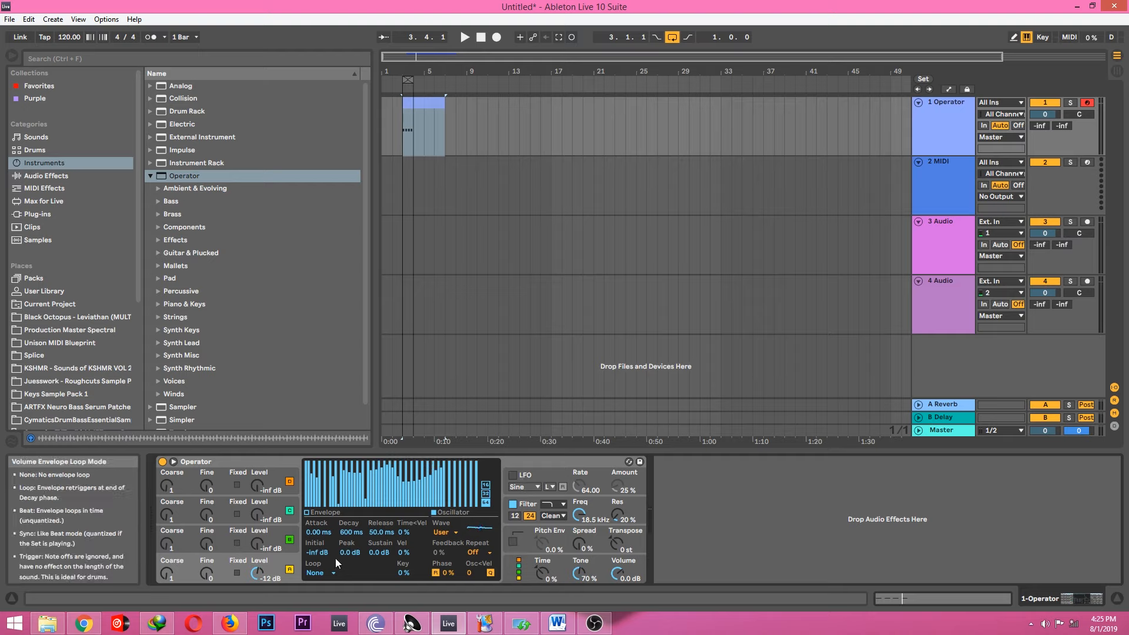
- Switch oscillator A's waveform editing to odd partials and pull all the odd partials down to zero
{"action": "left_click", "coordinate": [441, 534]}
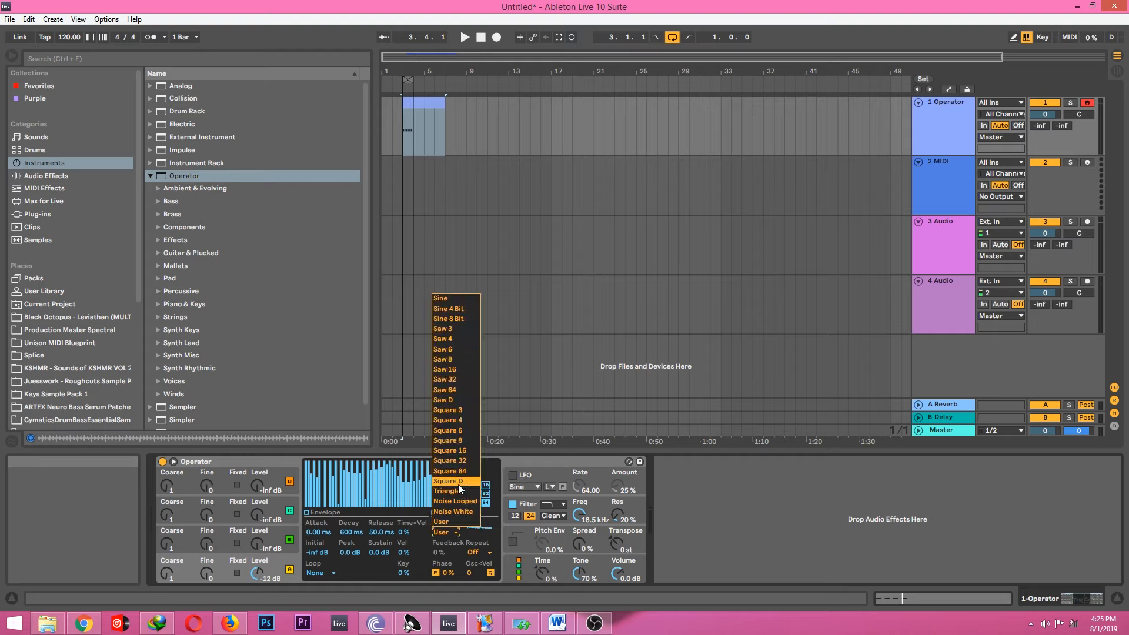
{"action": "left_click", "coordinate": [440, 534]}
{"action": "right_click", "coordinate": [358, 487]}
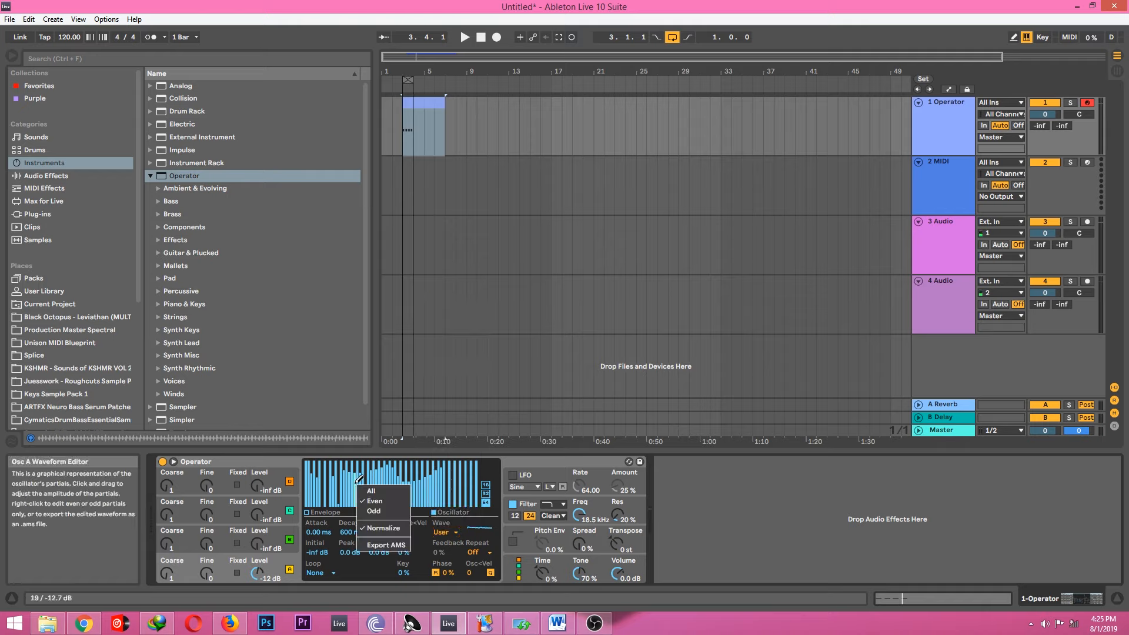
{"action": "left_click", "coordinate": [388, 512]}
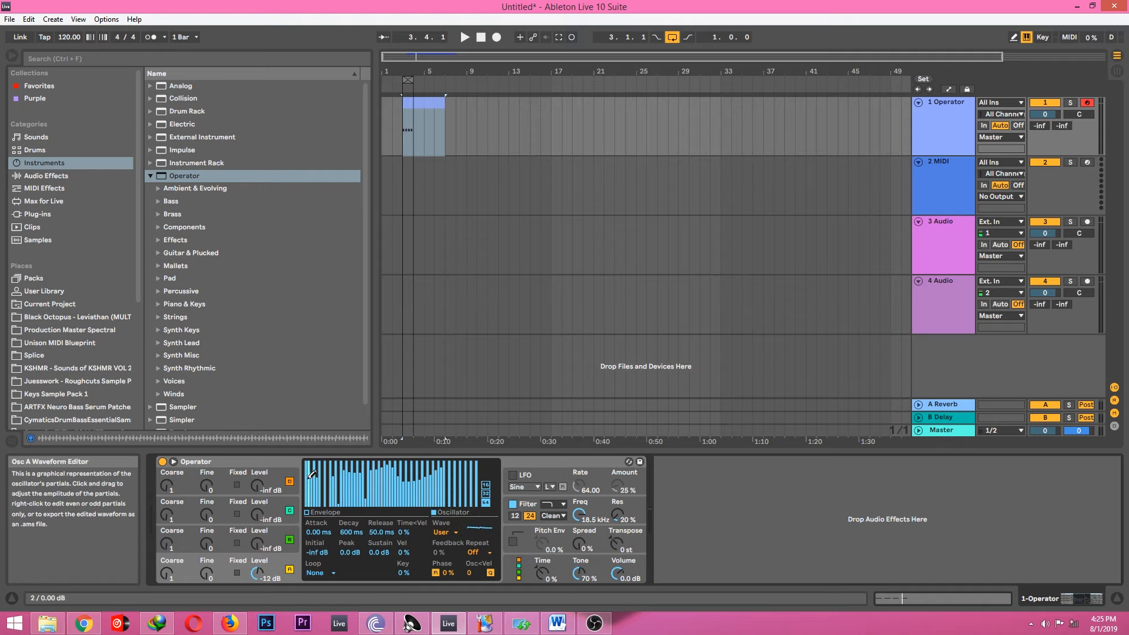
{"action": "mouse_move", "coordinate": [308, 506]}
{"action": "left_mouse_down"}
{"action": "mouse_move", "coordinate": [369, 486]}
{"action": "mouse_move", "coordinate": [367, 501]}
{"action": "mouse_move", "coordinate": [259, 521]}
{"action": "mouse_move", "coordinate": [568, 575]}
{"action": "left_mouse_up"}
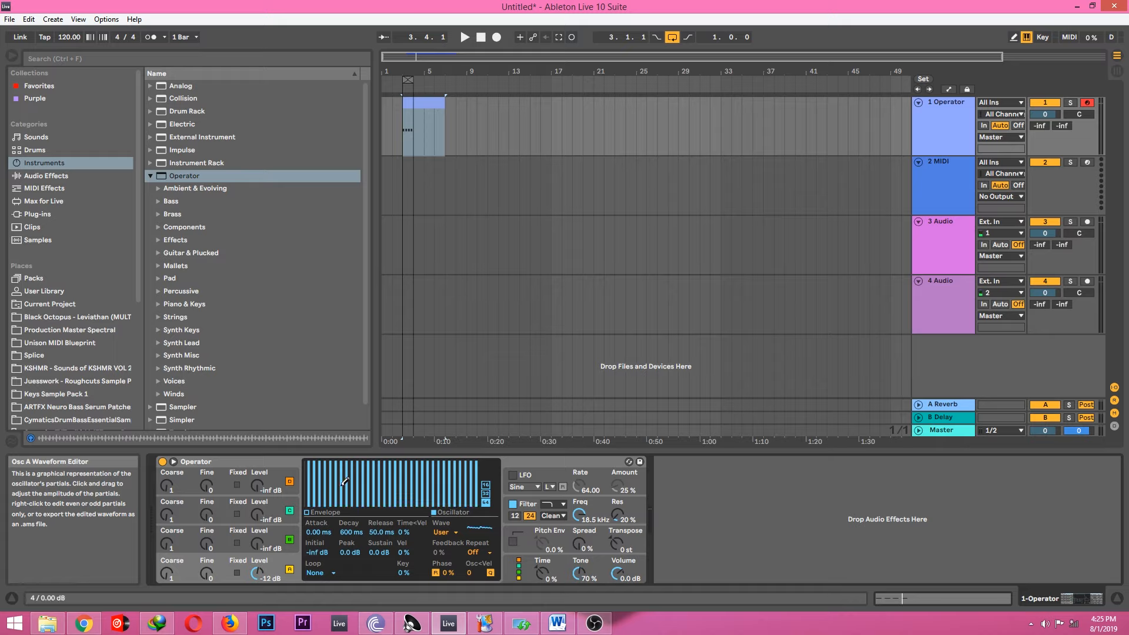
- Draw a low arch across the odd partials, audition it with the computer keyboard octave lowered, and clear the arch
{"action": "mouse_move", "coordinate": [338, 501]}
{"action": "left_mouse_down"}
{"action": "mouse_move", "coordinate": [419, 487]}
{"action": "mouse_move", "coordinate": [439, 497]}
{"action": "mouse_move", "coordinate": [333, 496]}
{"action": "mouse_move", "coordinate": [406, 501]}
{"action": "mouse_move", "coordinate": [431, 488]}
{"action": "mouse_move", "coordinate": [361, 505]}
{"action": "mouse_move", "coordinate": [438, 482]}
{"action": "mouse_move", "coordinate": [503, 545]}
{"action": "mouse_move", "coordinate": [320, 576]}
{"action": "mouse_move", "coordinate": [291, 598]}
{"action": "left_mouse_up"}
{"action": "mouse_move", "coordinate": [311, 500]}
{"action": "left_mouse_down"}
{"action": "mouse_move", "coordinate": [379, 488]}
{"action": "mouse_move", "coordinate": [443, 500]}
{"action": "left_mouse_up"}
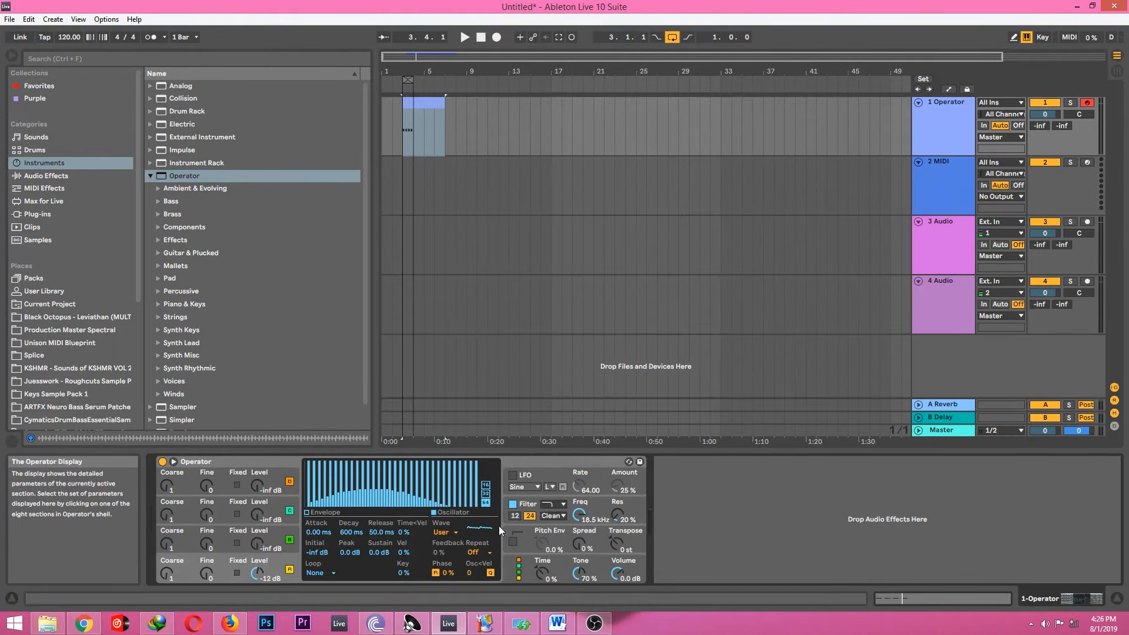
{"action": "key", "text": "z"}
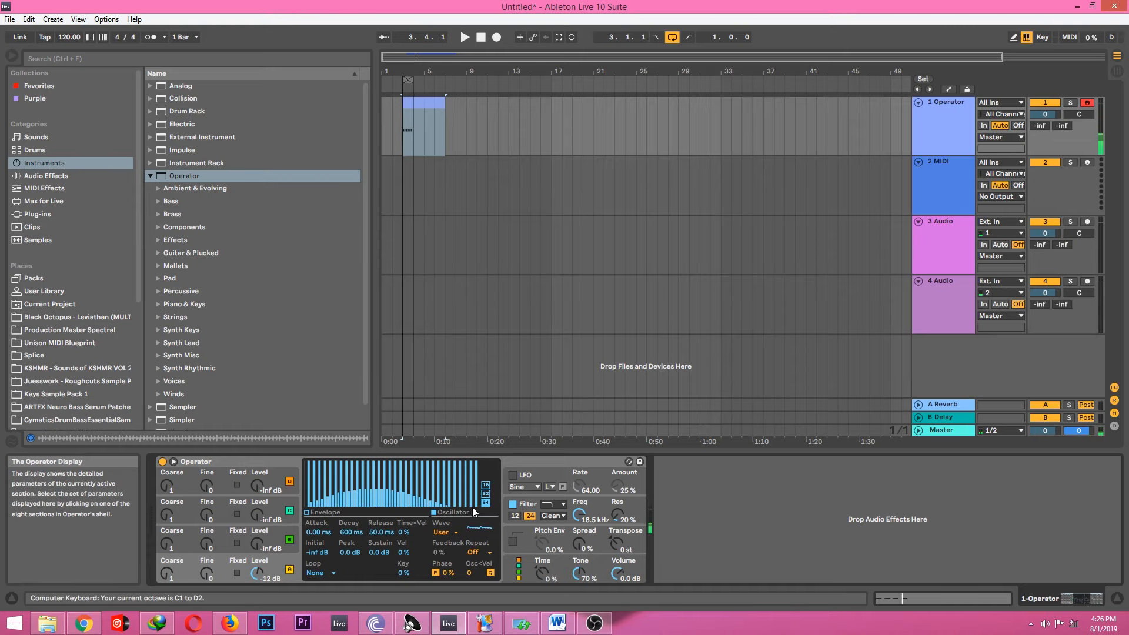
{"action": "key", "text": "z"}
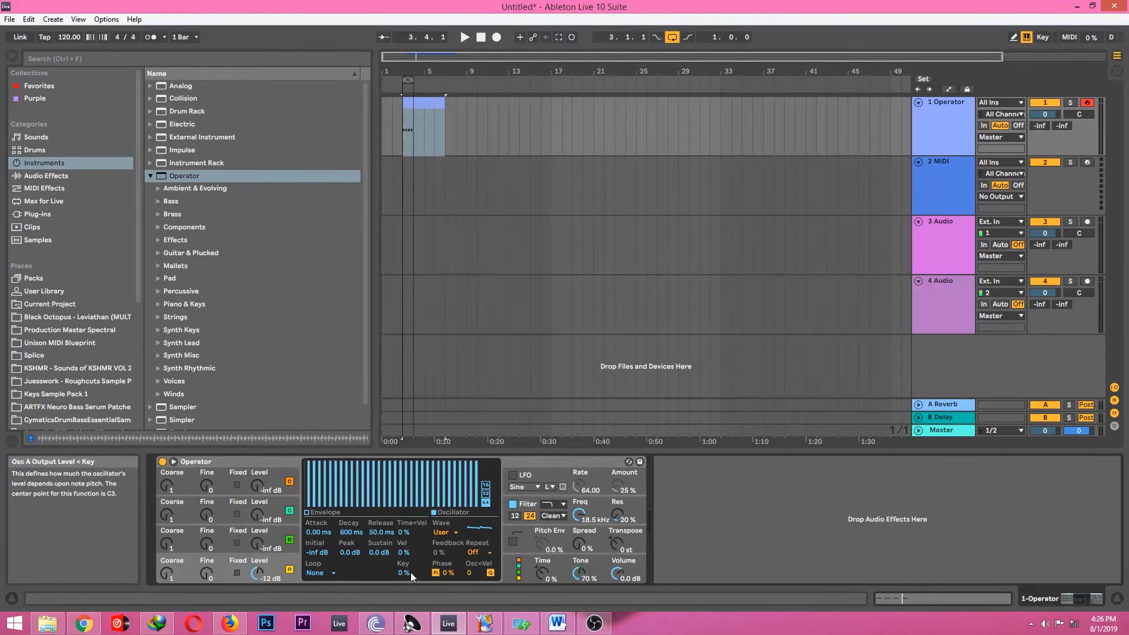
- Turn off Normalize for oscillator A's waveform, check the Operator track's level in Session View, and turn Normalize back on in Arrangement View
{"action": "right_click", "coordinate": [315, 471]}
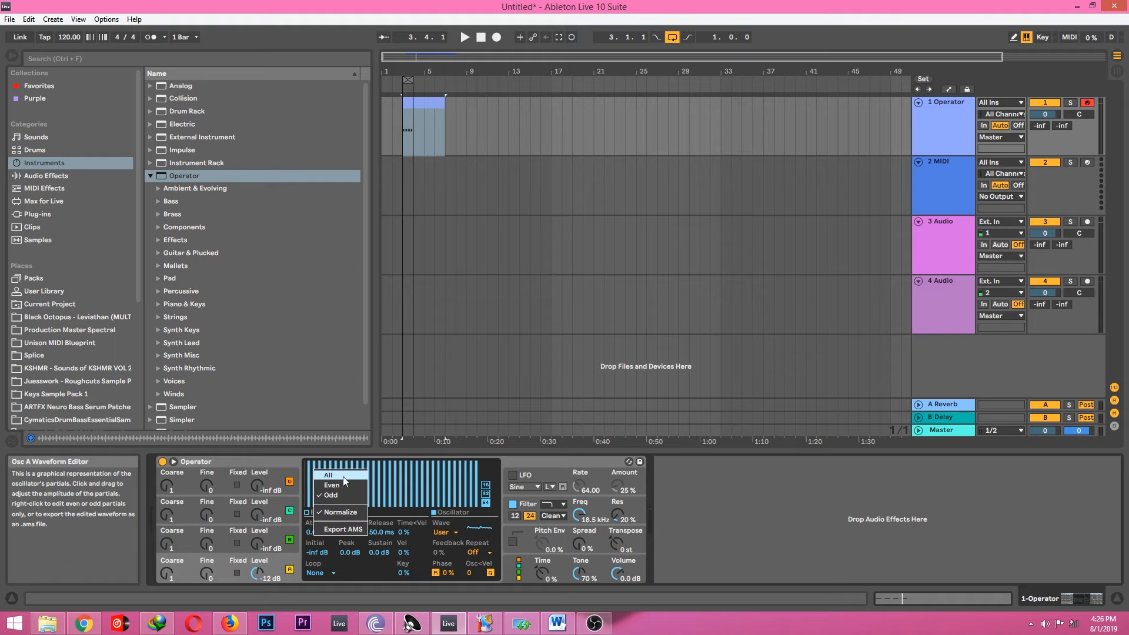
{"action": "left_click", "coordinate": [351, 511]}
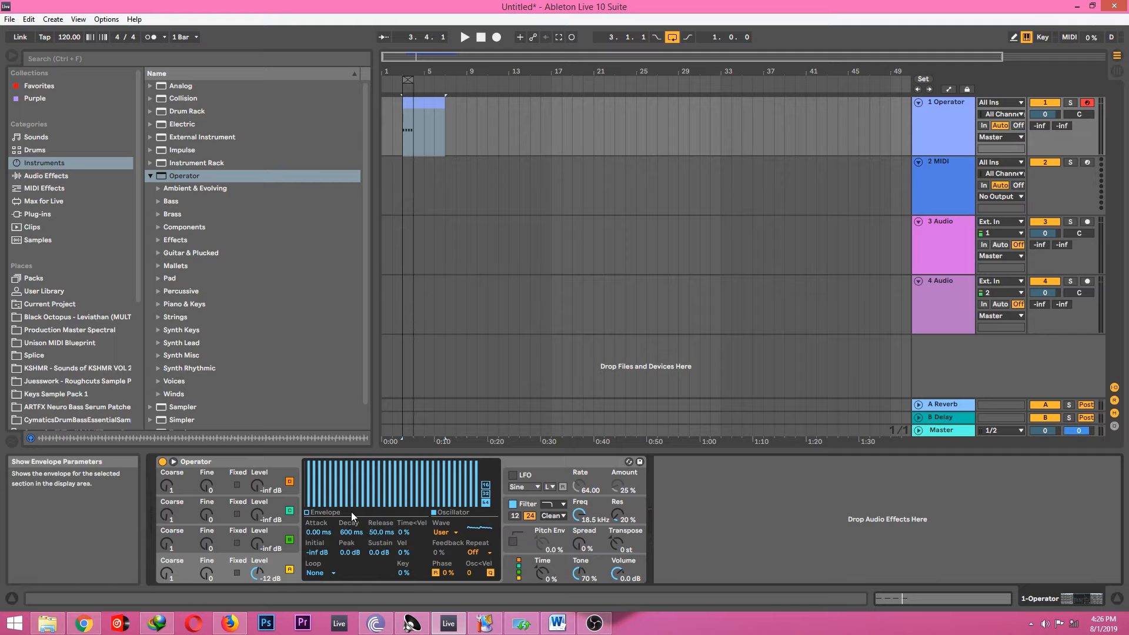
{"action": "left_click", "coordinate": [960, 429]}
{"action": "left_click", "coordinate": [955, 123]}
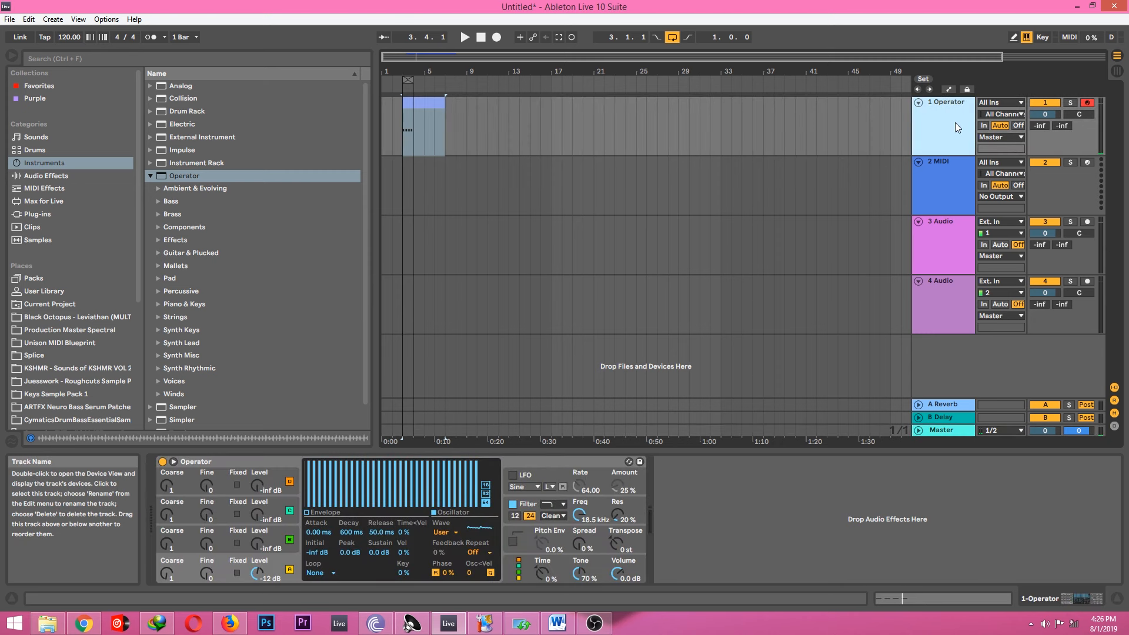
{"action": "left_click", "coordinate": [1121, 71]}
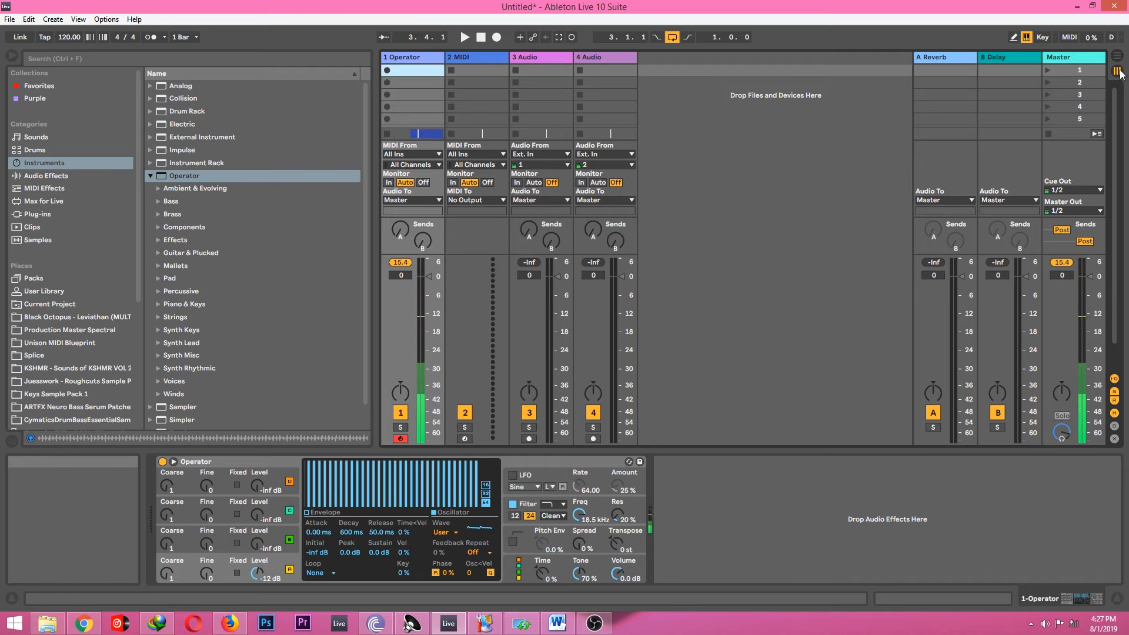
{"action": "key", "text": "Tab"}
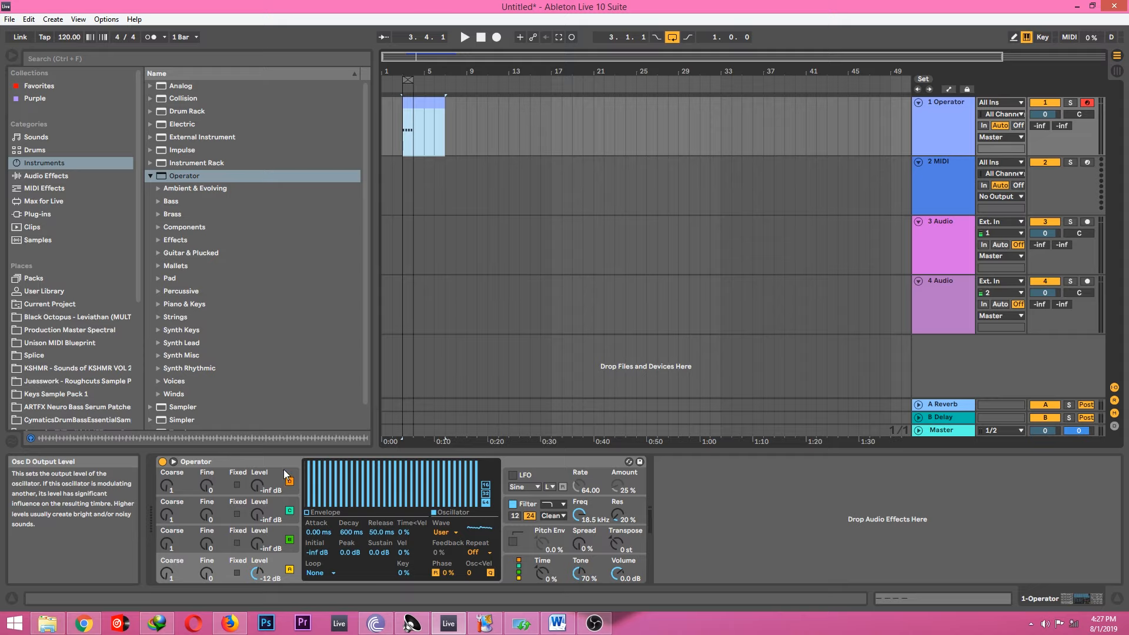
{"action": "right_click", "coordinate": [353, 488]}
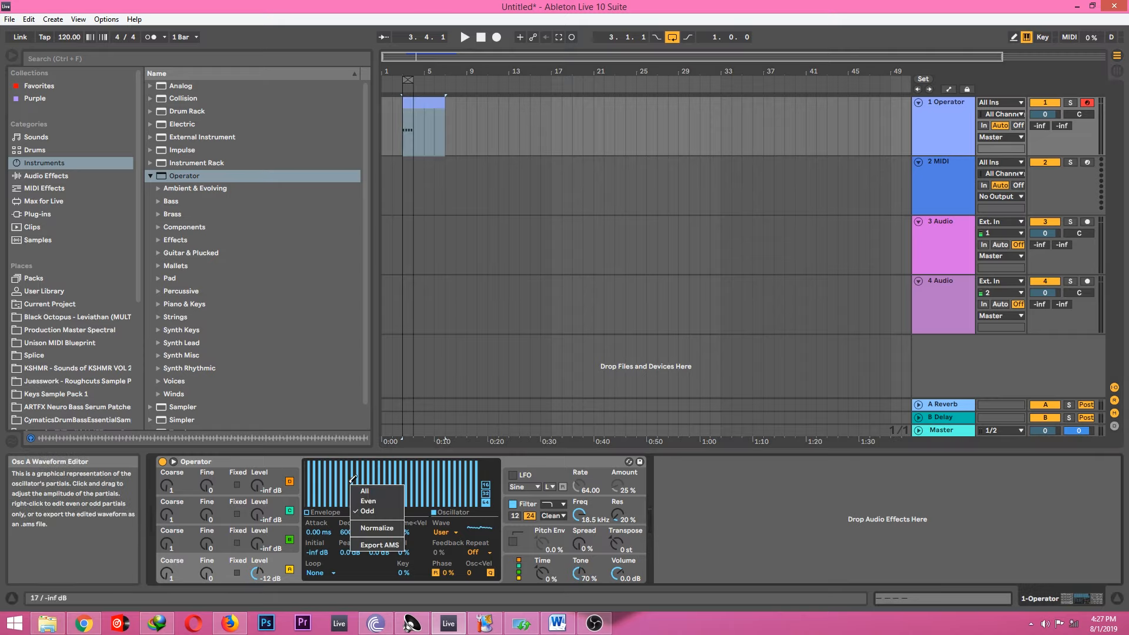
{"action": "left_click", "coordinate": [376, 528]}
- Export oscillator A's custom waveform as an AMS file and change the oscillator's wave to Square 16
{"action": "right_click", "coordinate": [390, 488]}
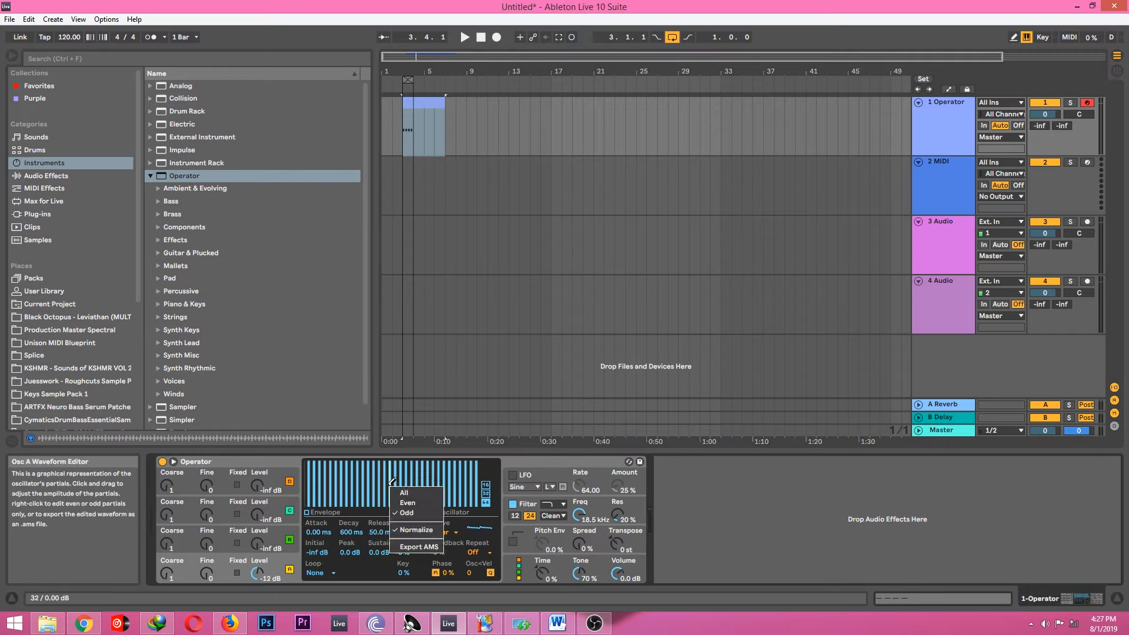
{"action": "left_click", "coordinate": [416, 547]}
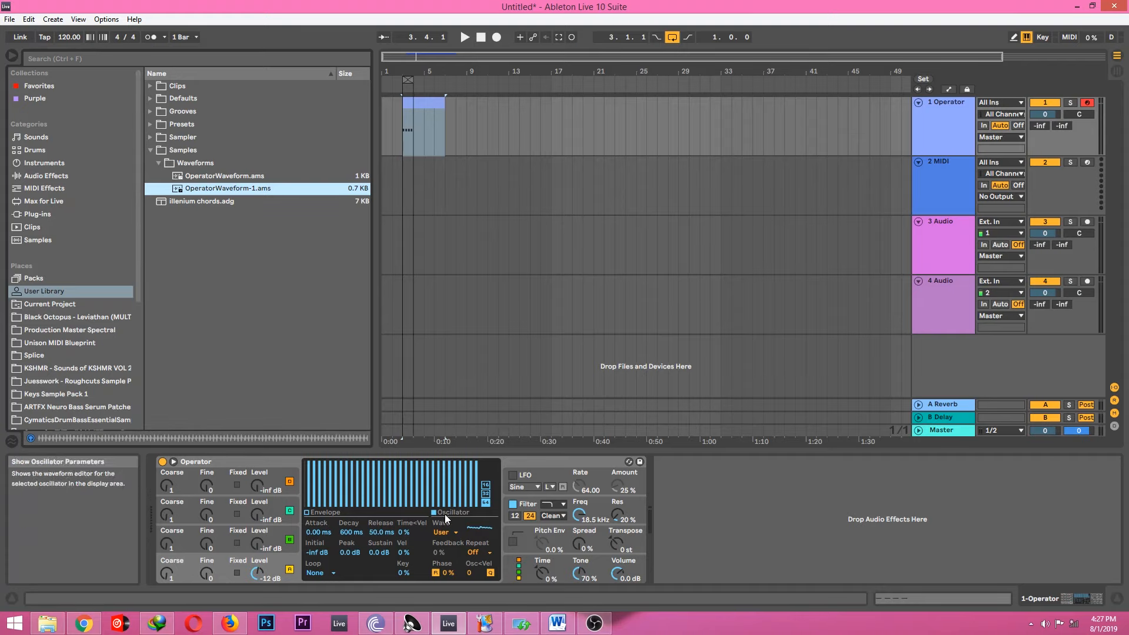
{"action": "left_click", "coordinate": [442, 533]}
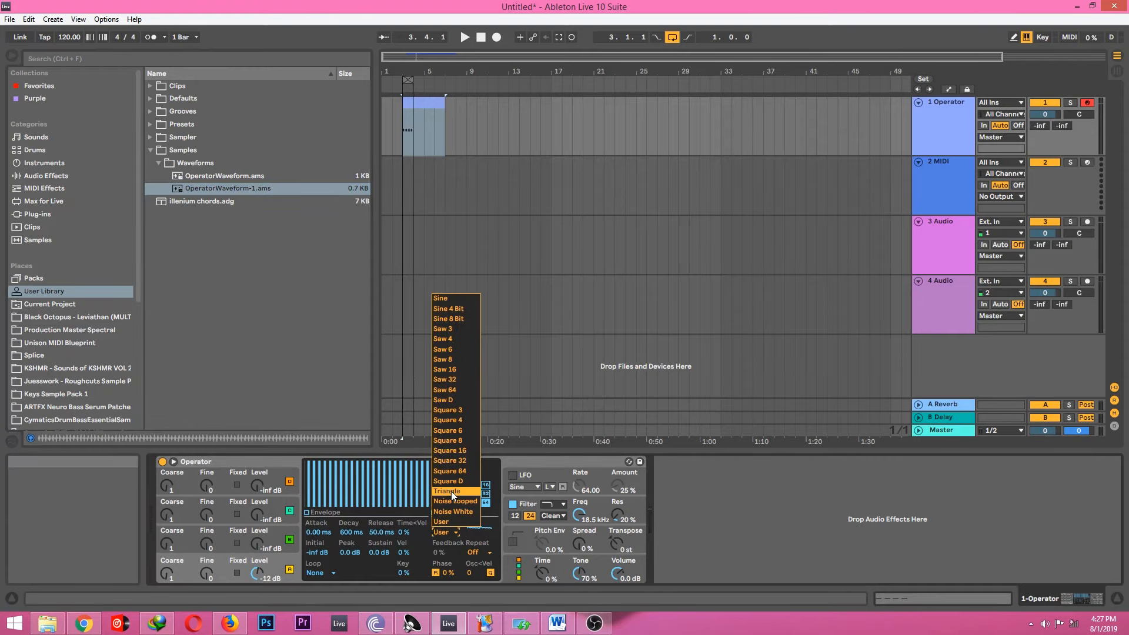
{"action": "left_click", "coordinate": [462, 450]}
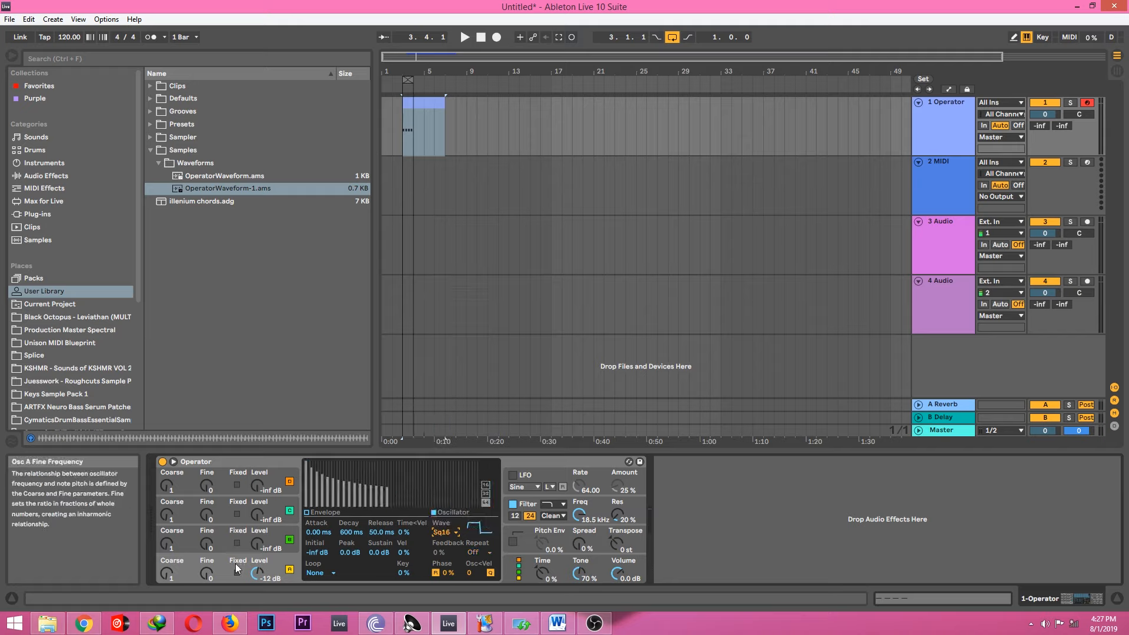
- Play notes with and without Fixed frequency on oscillator A, leaving Fixed on at 100 Hz and the keyboard one octave lower
{"action": "key", "text": "a"}
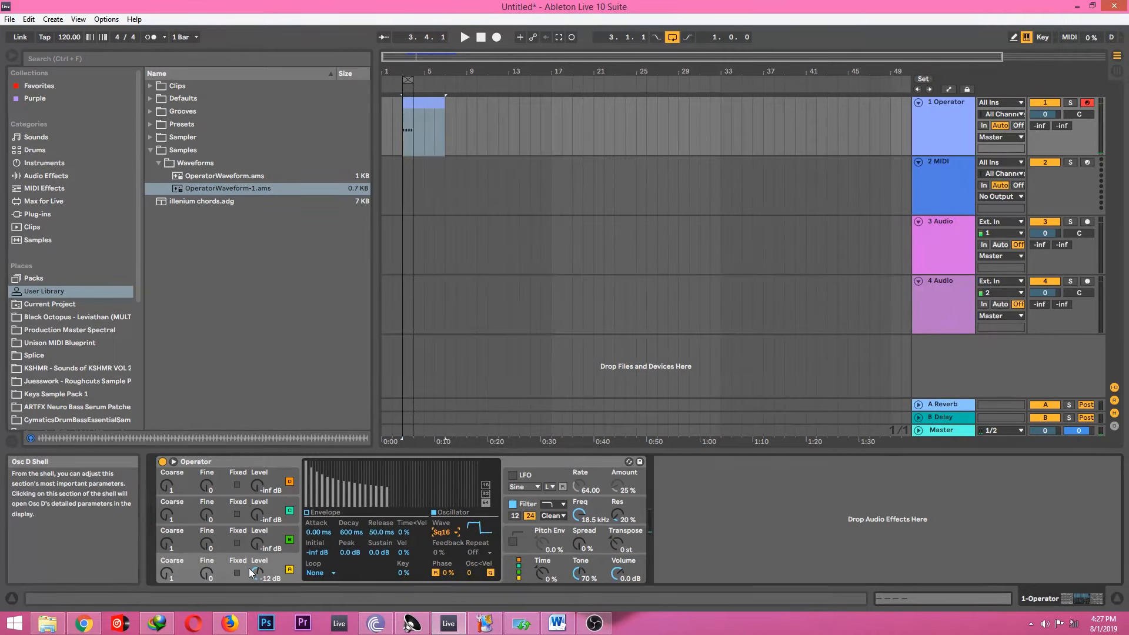
{"action": "key", "text": "a"}
{"action": "key", "text": "a"}
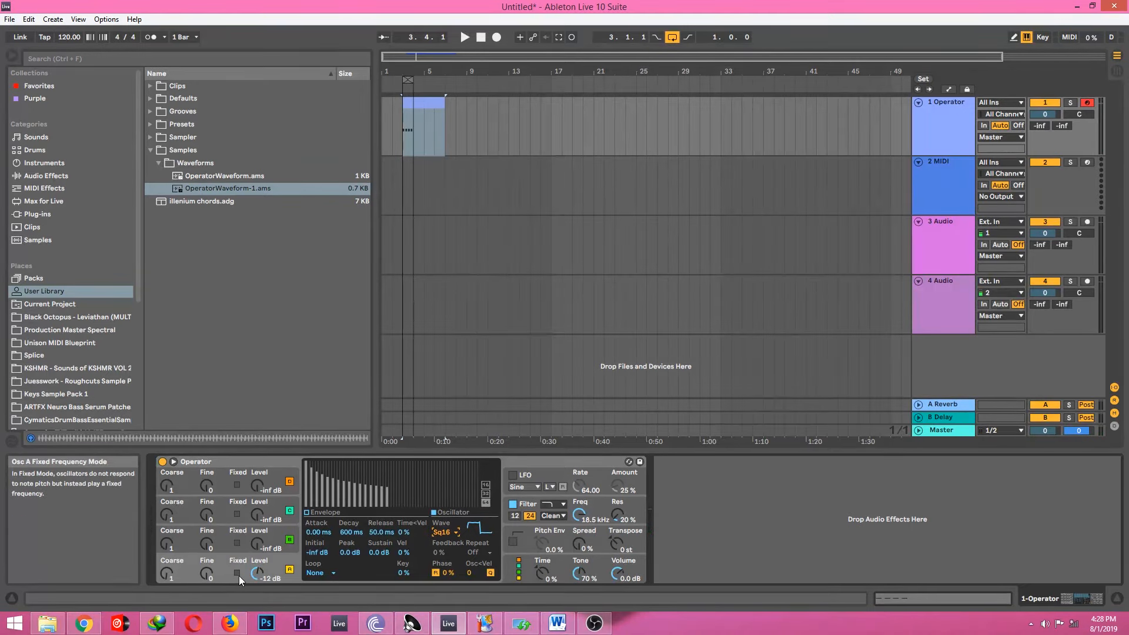
{"action": "left_click", "coordinate": [238, 571]}
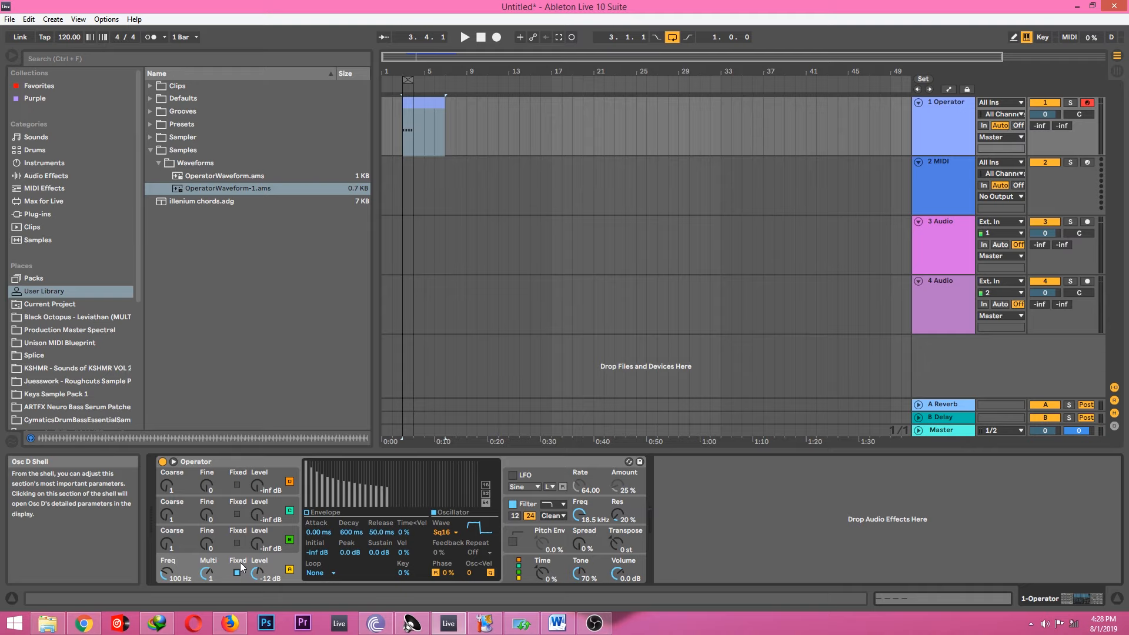
{"action": "key", "text": "a"}
{"action": "key", "text": "a"}
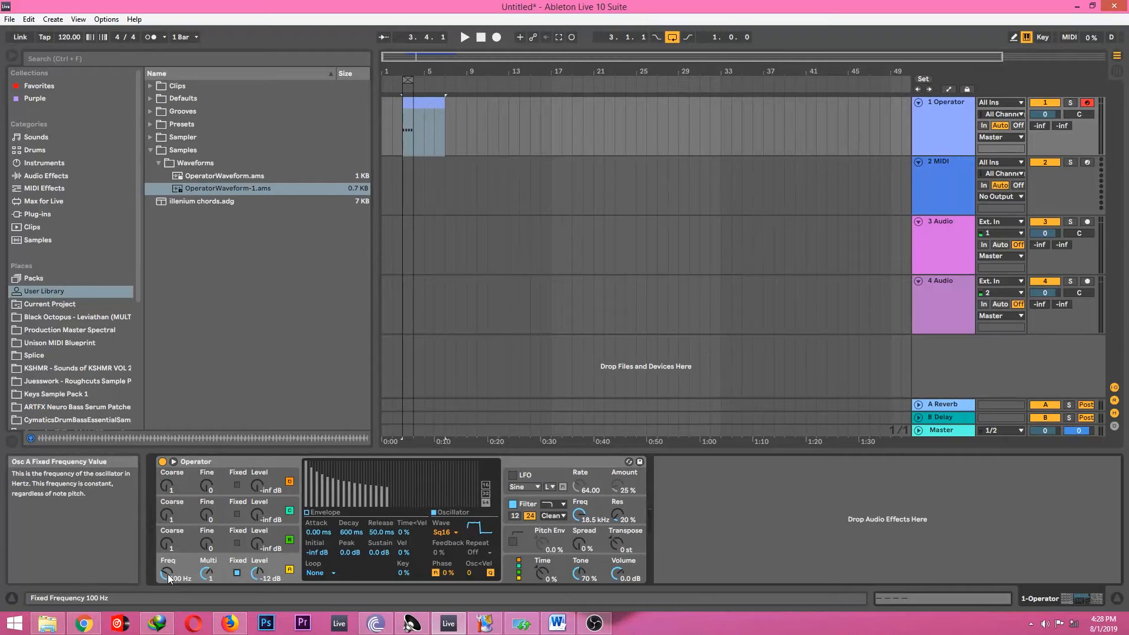
{"action": "key", "text": "z"}
{"action": "key", "text": "a"}
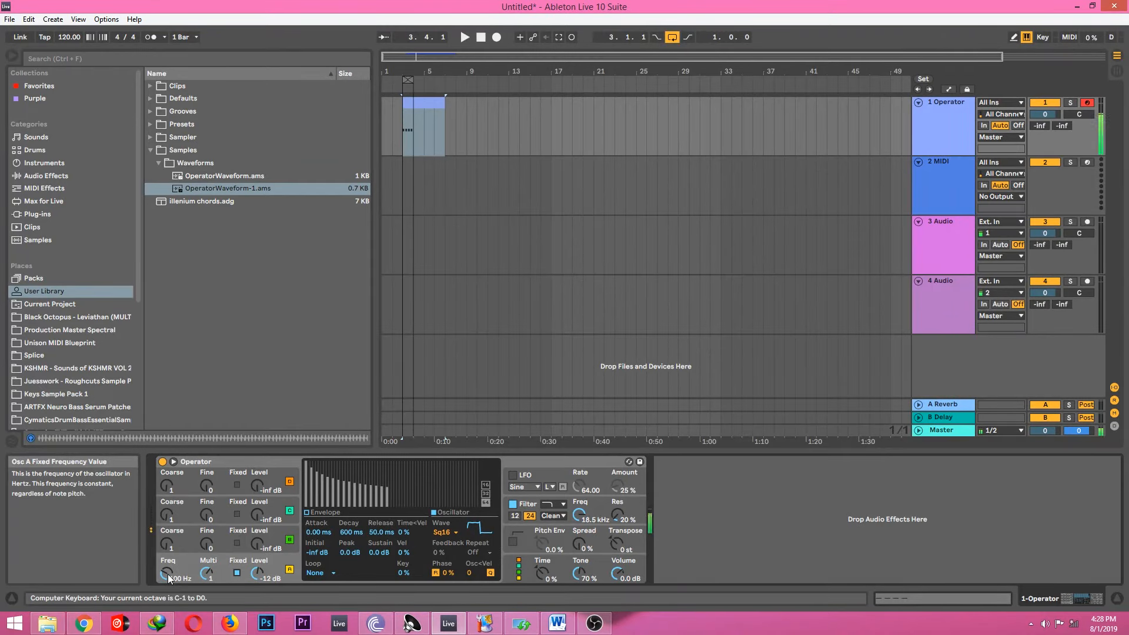
- Sweep oscillator A's fixed frequency down to 10 Hz and up to 40.9 Hz while playing a note
{"action": "mouse_move", "coordinate": [171, 568]}
{"action": "left_mouse_down"}
{"action": "mouse_move", "coordinate": [171, 539]}
{"action": "mouse_move", "coordinate": [168, 574]}
{"action": "left_mouse_up"}
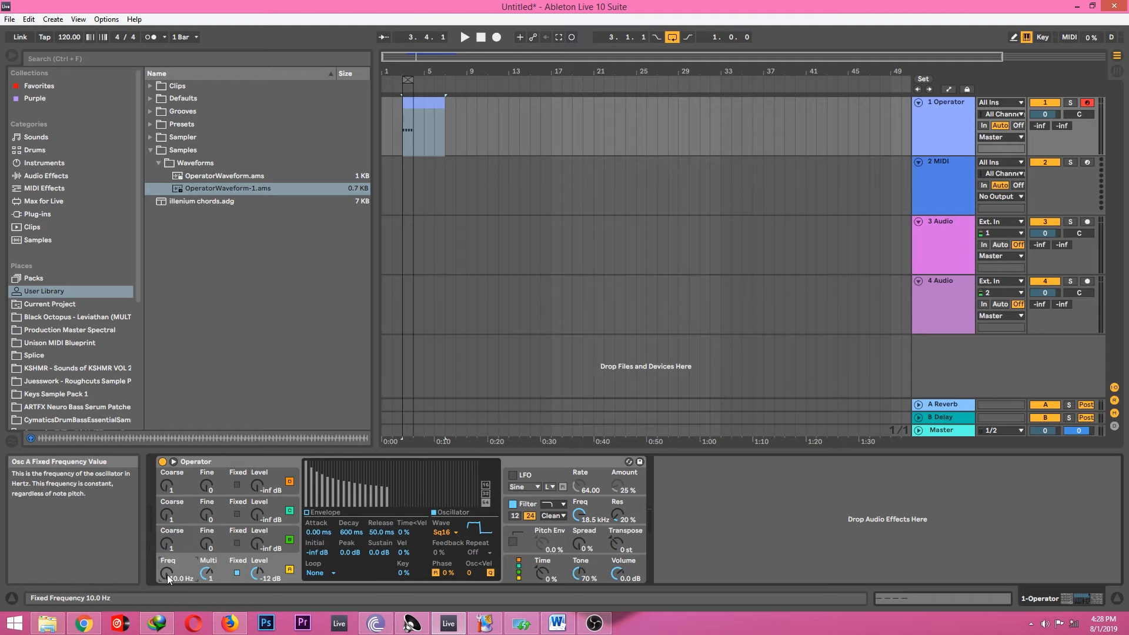
{"action": "key", "text": "a"}
{"action": "left_click_drag", "start_coordinate": [170, 575], "coordinate": [170, 563]}
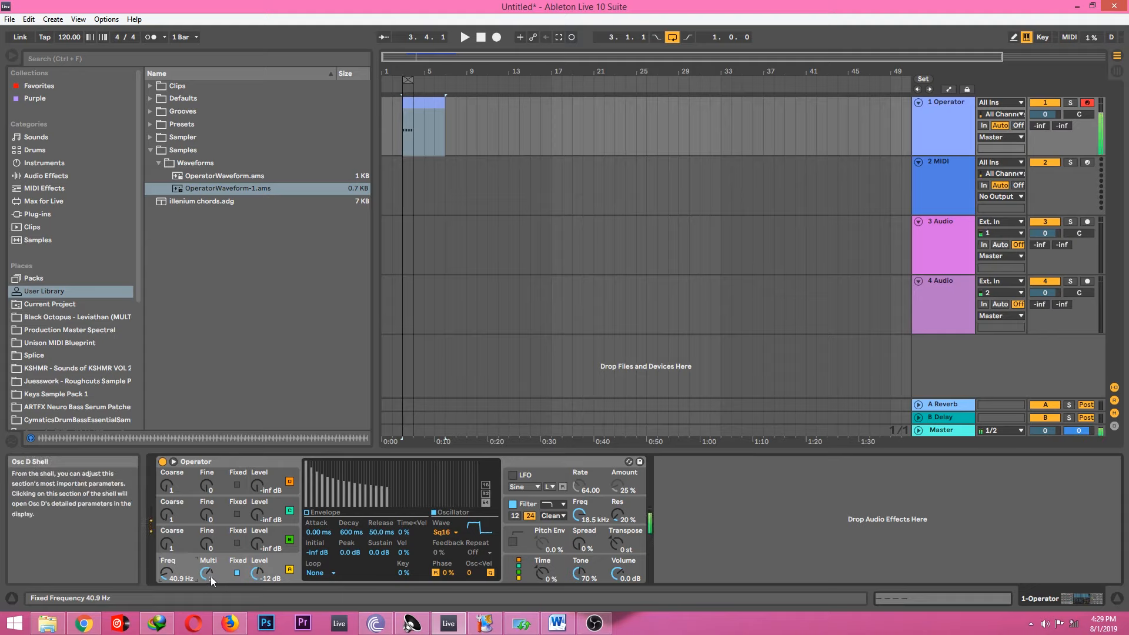
- Turn on Fixed frequency for oscillator B at 483 Hz and bring its level up to about -38 dB
{"action": "left_click", "coordinate": [237, 543]}
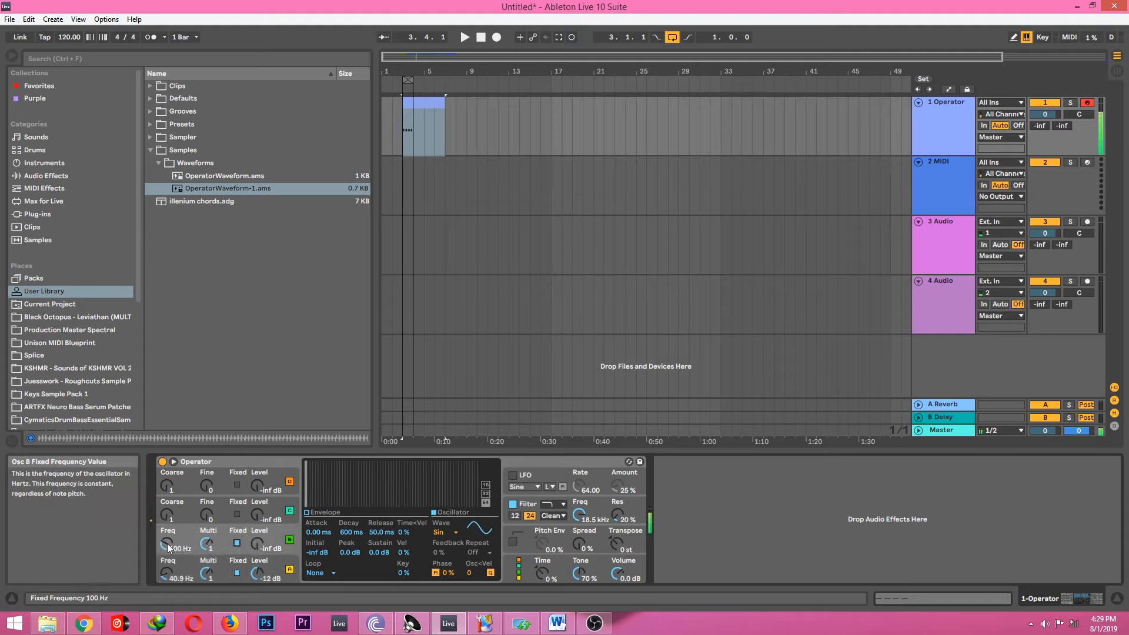
{"action": "left_click_drag", "start_coordinate": [167, 544], "coordinate": [167, 521]}
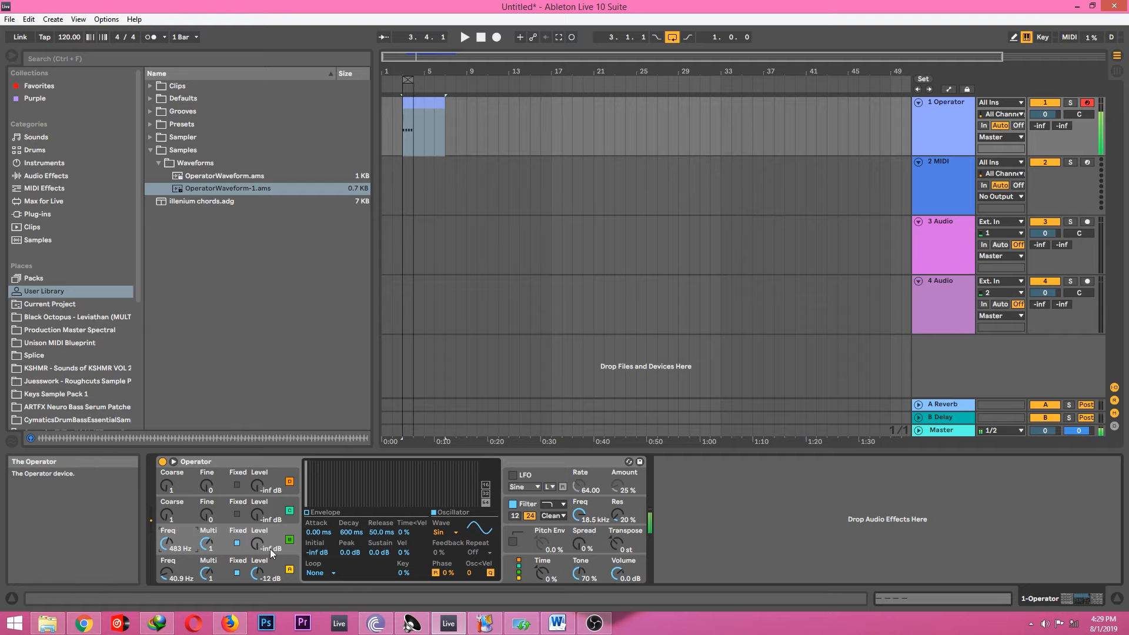
{"action": "left_click_drag", "start_coordinate": [270, 548], "coordinate": [270, 544]}
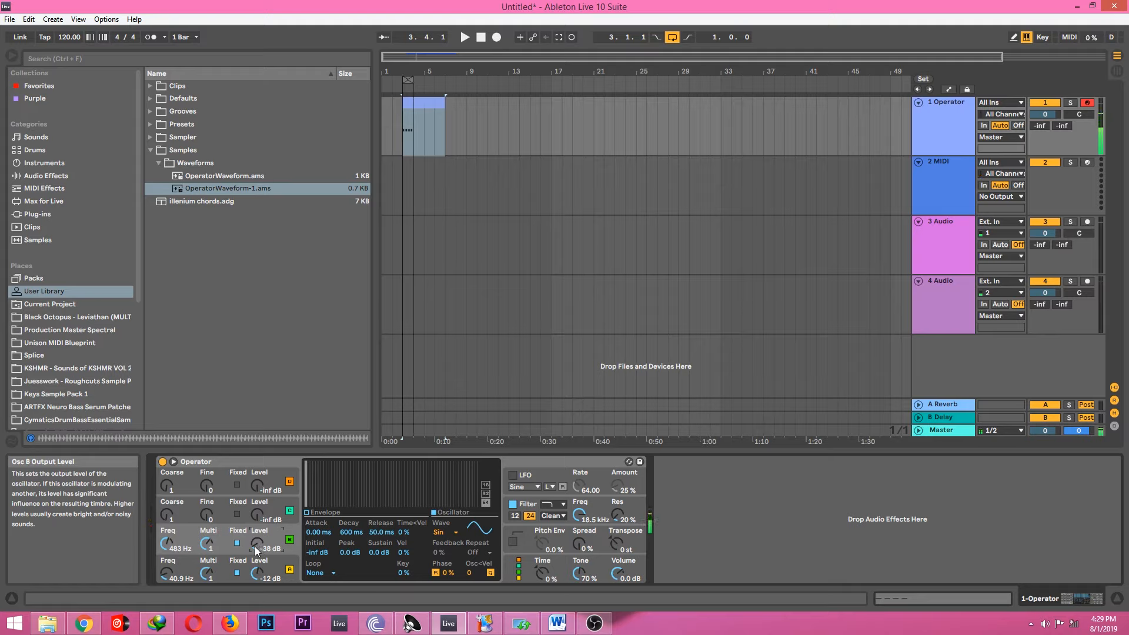
- Vary oscillator B's level and fixed frequency while a note sounds, finishing at -inf dB and 10 Hz
{"action": "left_click_drag", "start_coordinate": [255, 545], "coordinate": [167, 556]}
{"action": "left_click_drag", "start_coordinate": [257, 541], "coordinate": [257, 544]}
{"action": "left_click_drag", "start_coordinate": [167, 543], "coordinate": [167, 546]}
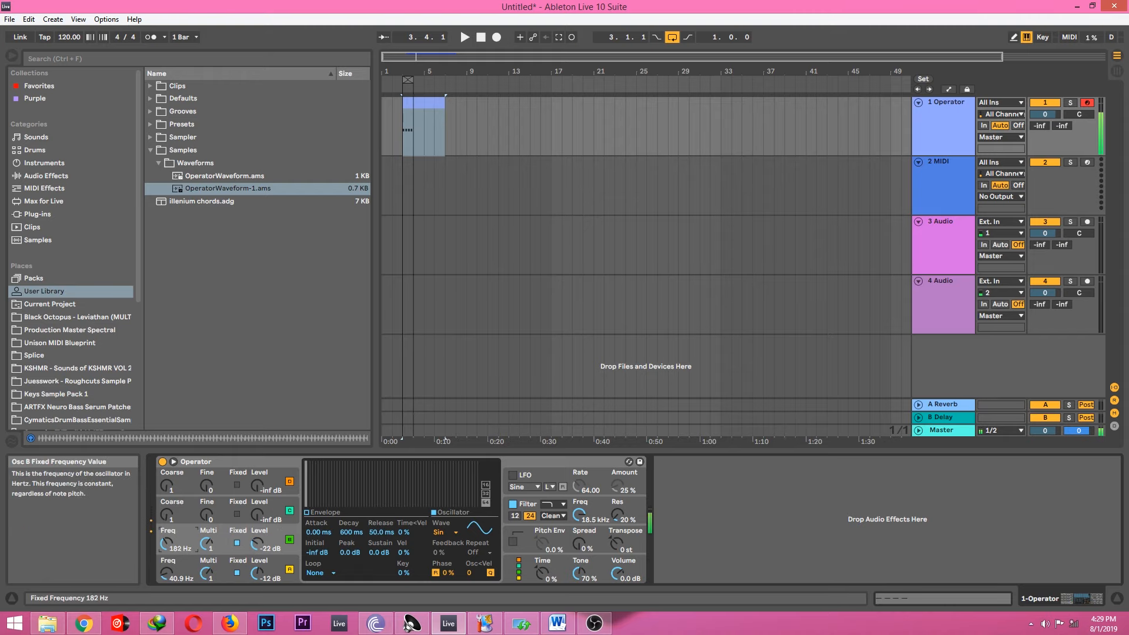
{"action": "mouse_move", "coordinate": [256, 544]}
{"action": "left_mouse_down"}
{"action": "mouse_move", "coordinate": [257, 529]}
{"action": "mouse_move", "coordinate": [256, 558]}
{"action": "left_mouse_up"}
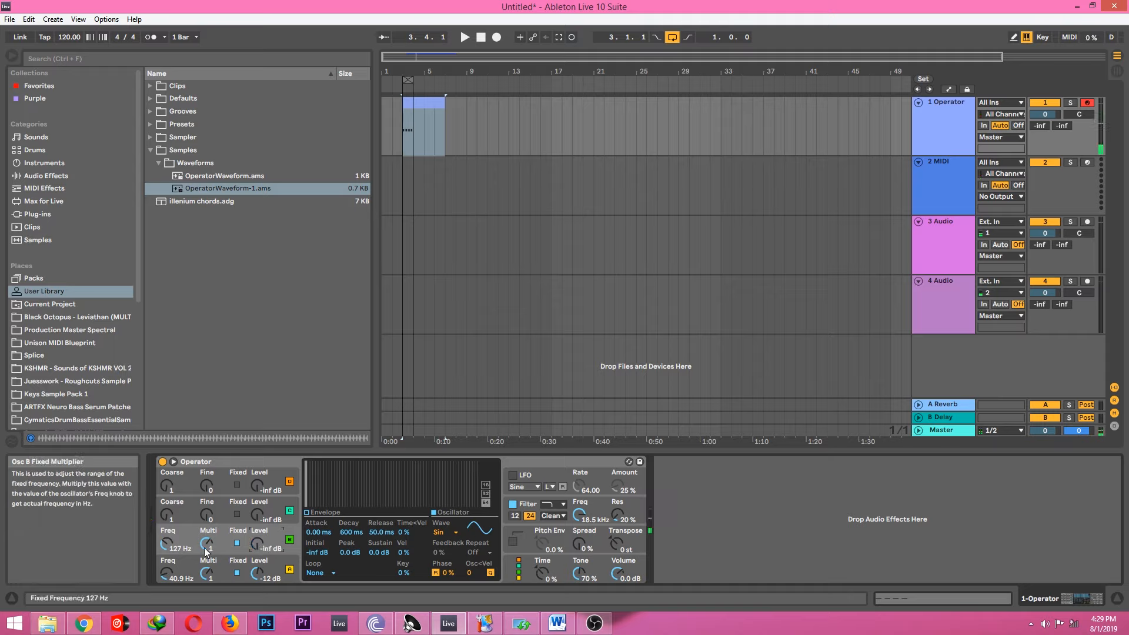
{"action": "left_click_drag", "start_coordinate": [213, 545], "coordinate": [178, 556]}
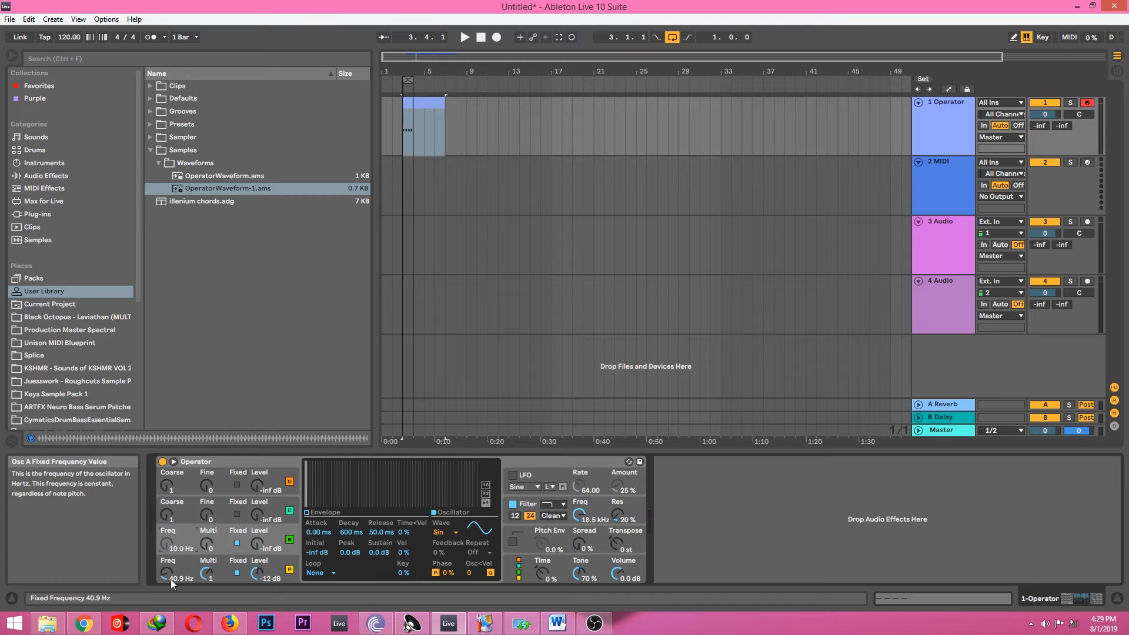
- Set oscillator A's fixed frequency to 10 Hz and its multiplier to 0.1 while playing a note
{"action": "mouse_move", "coordinate": [168, 575]}
{"action": "left_mouse_down"}
{"action": "mouse_move", "coordinate": [168, 529]}
{"action": "mouse_move", "coordinate": [167, 579]}
{"action": "left_mouse_up"}
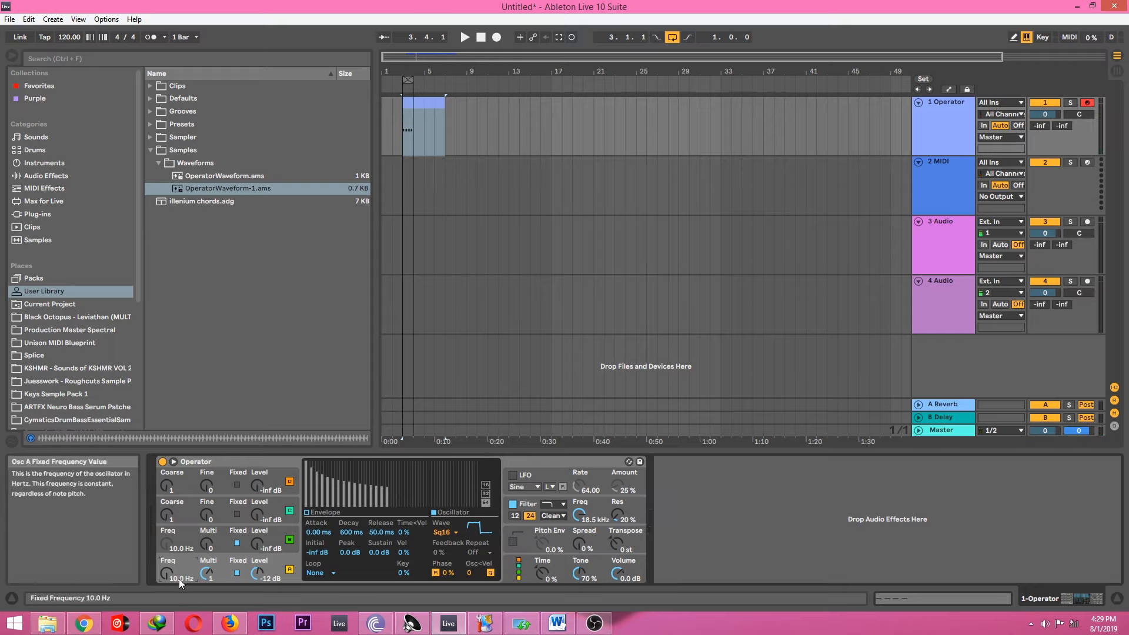
{"action": "key", "text": "a"}
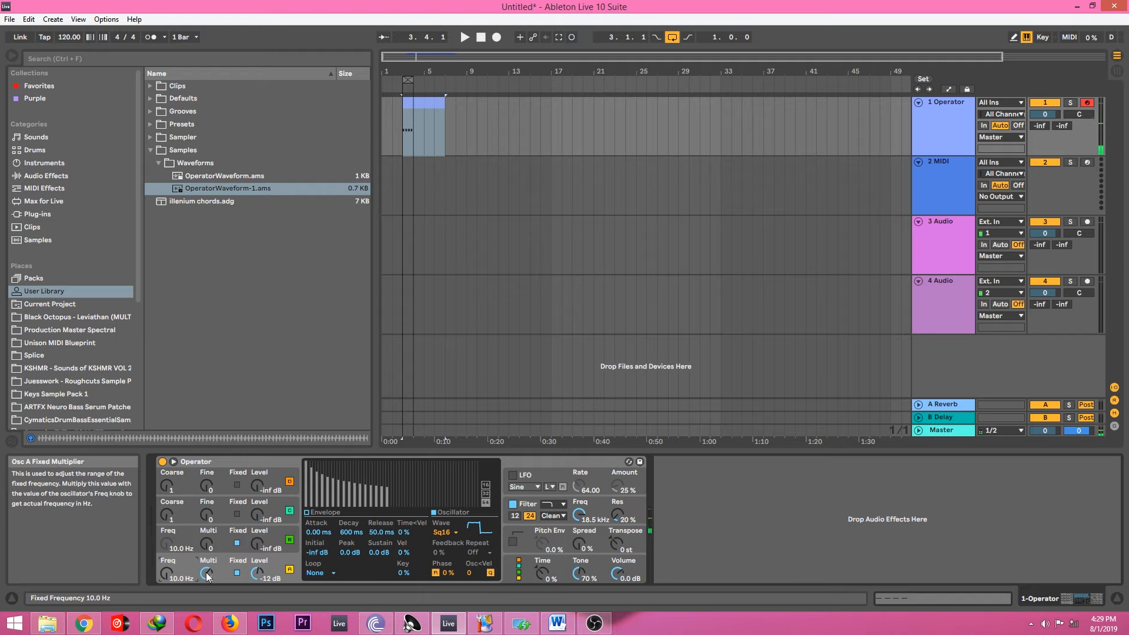
{"action": "left_click_drag", "start_coordinate": [207, 576], "coordinate": [207, 571]}
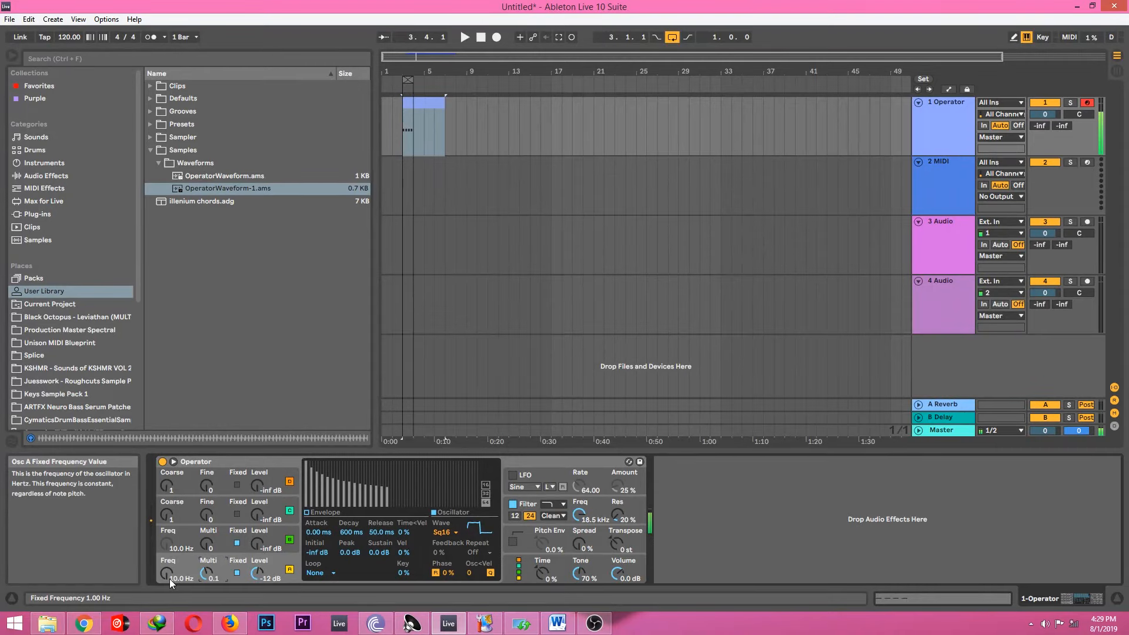
{"action": "left_click_drag", "start_coordinate": [167, 572], "coordinate": [167, 597]}
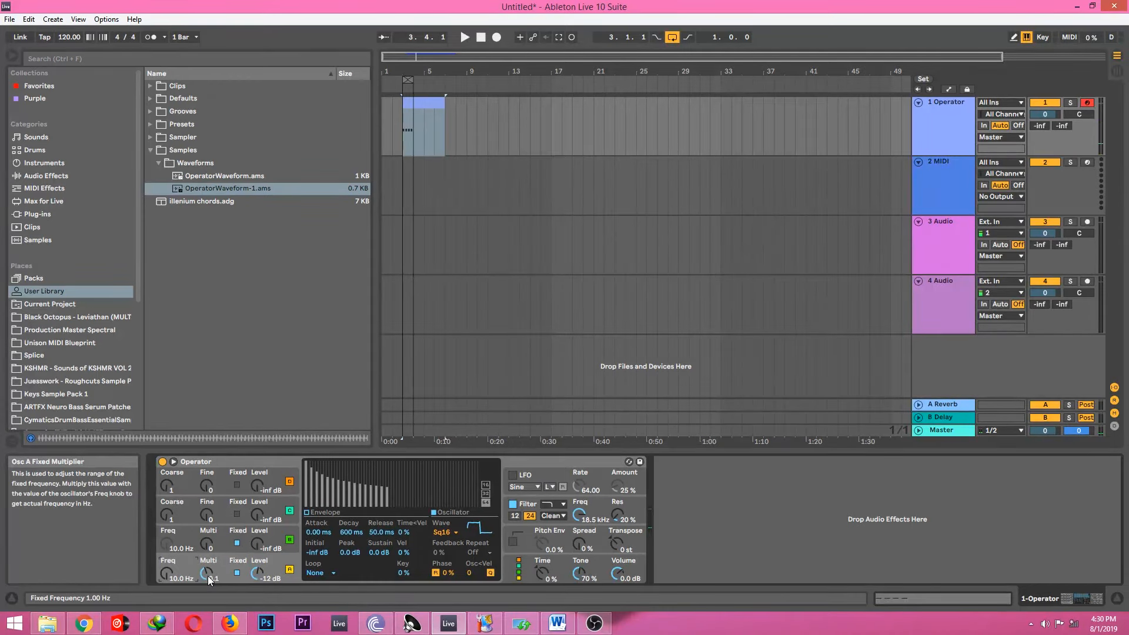
- Toggle oscillator A's Fixed mode off and on, and try multiplier 10 before setting it to 1 with a note sounding
{"action": "left_click", "coordinate": [237, 572]}
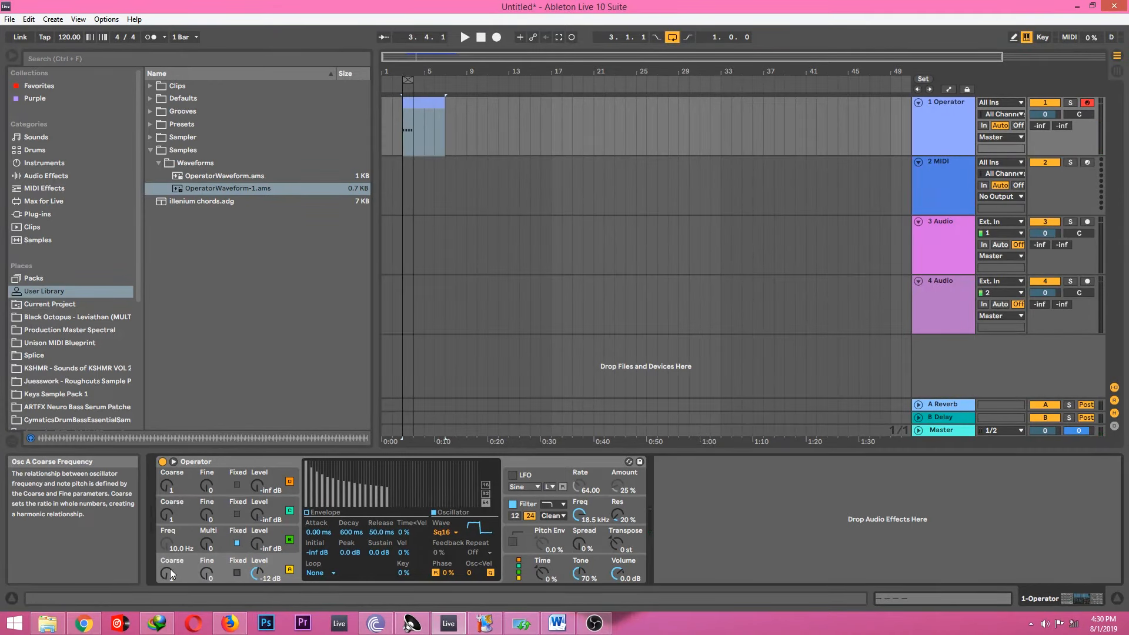
{"action": "left_click", "coordinate": [235, 573]}
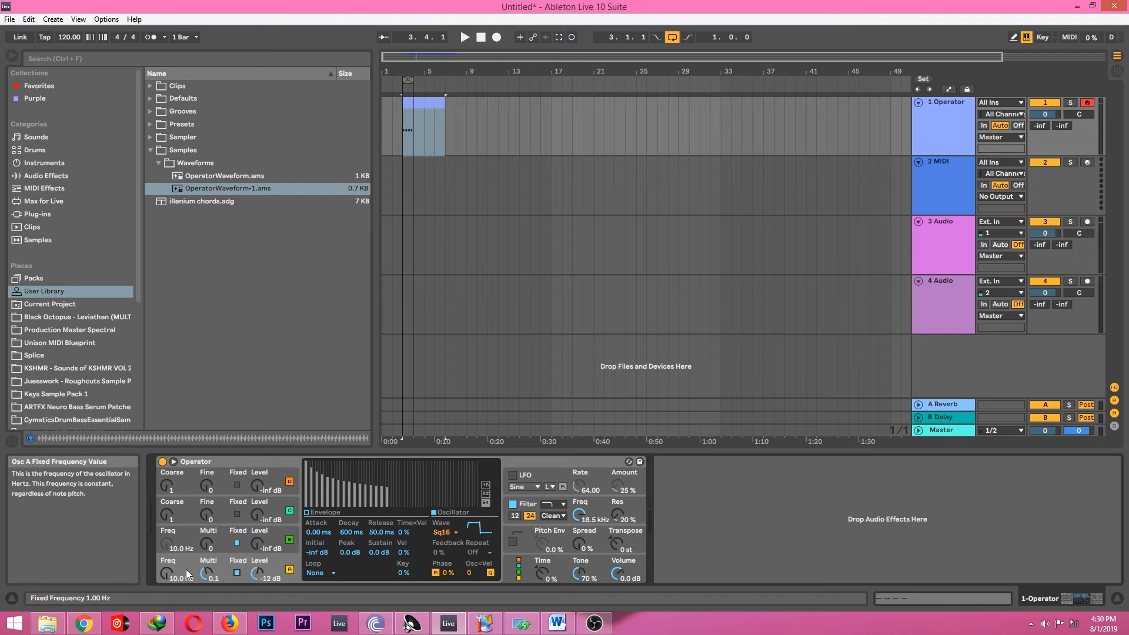
{"action": "left_click_drag", "start_coordinate": [206, 574], "coordinate": [176, 572]}
{"action": "key", "text": "a"}
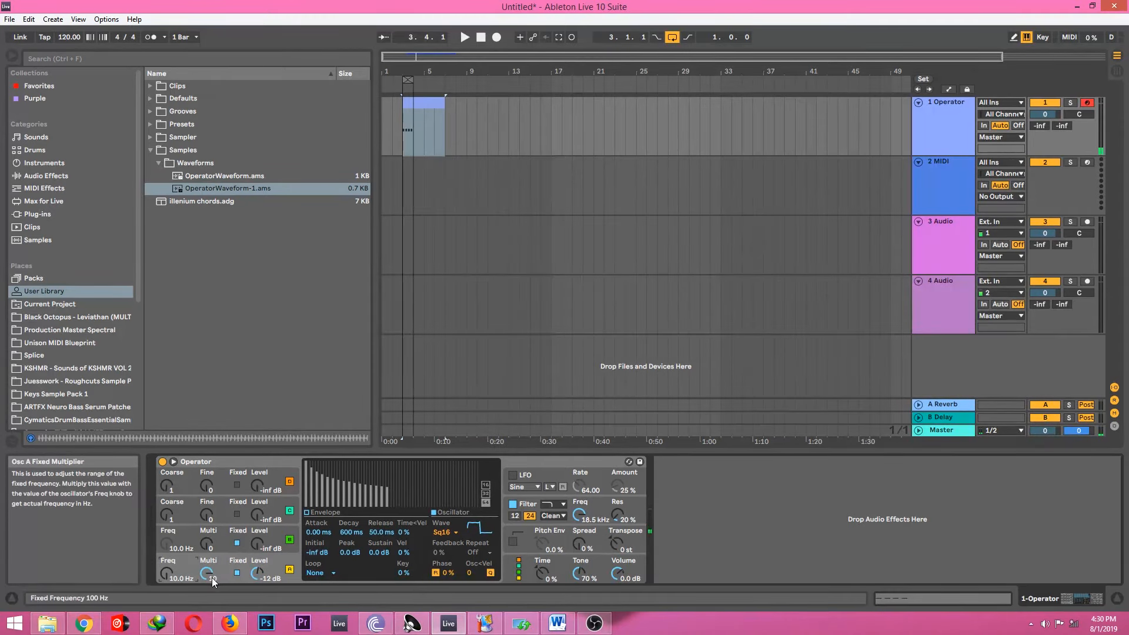
{"action": "left_click_drag", "start_coordinate": [207, 572], "coordinate": [174, 573]}
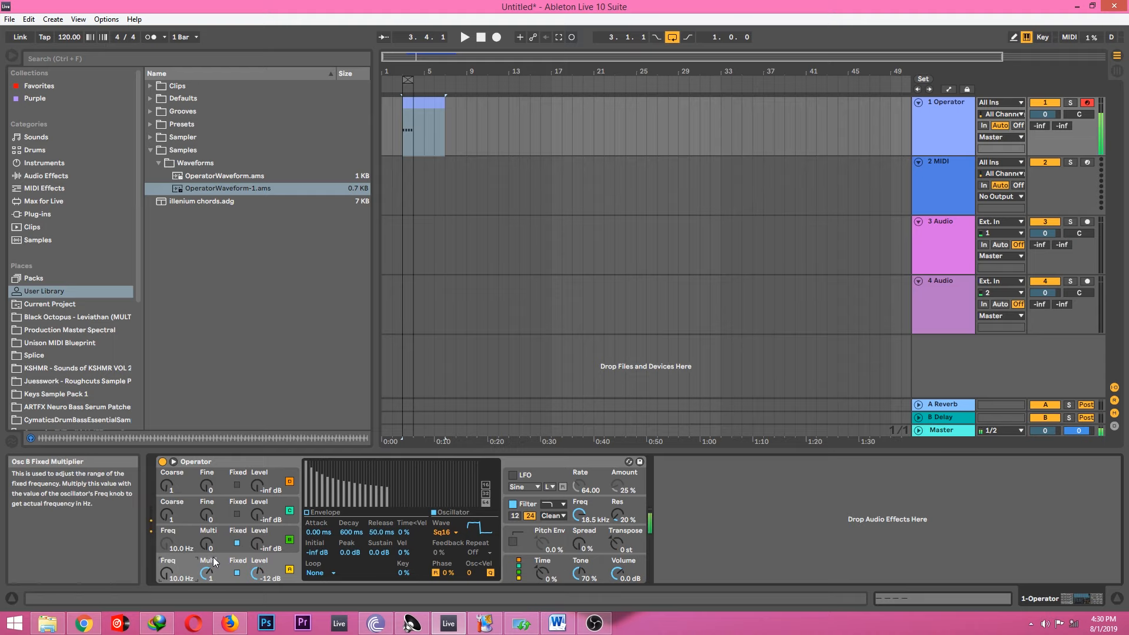
- Set oscillator B to multiplier 0.01, level -14 dB and 352 Hz, and raise oscillator A's fixed frequency to 39.2 Hz
{"action": "left_click_drag", "start_coordinate": [213, 554], "coordinate": [257, 537]}
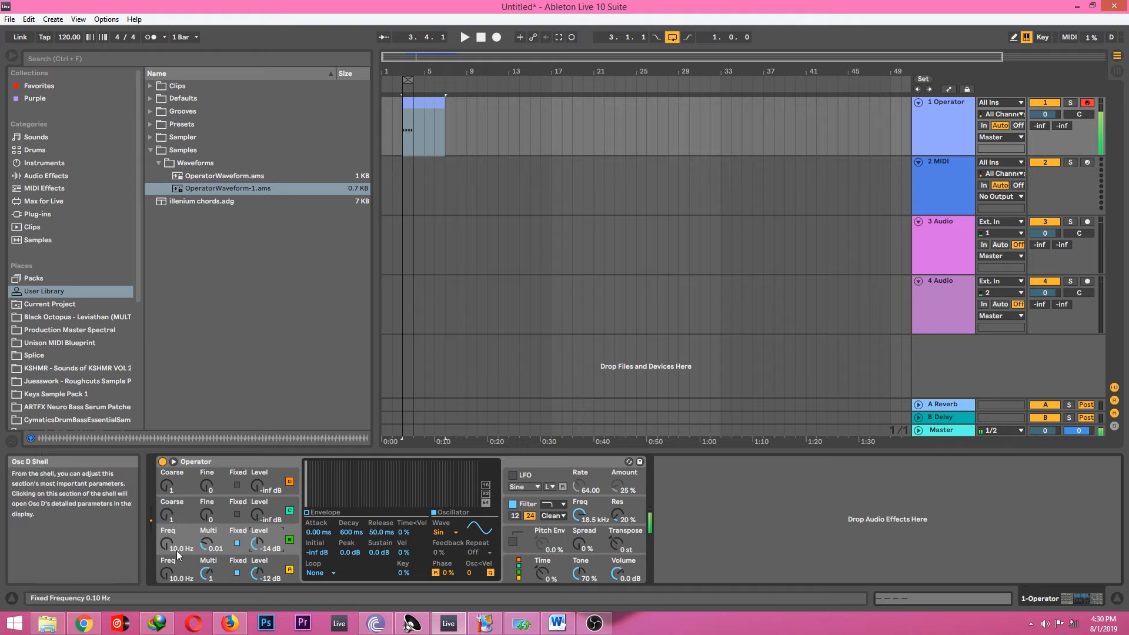
{"action": "mouse_move", "coordinate": [168, 546]}
{"action": "left_mouse_down"}
{"action": "mouse_move", "coordinate": [168, 507]}
{"action": "mouse_move", "coordinate": [170, 557]}
{"action": "mouse_move", "coordinate": [170, 531]}
{"action": "mouse_move", "coordinate": [170, 543]}
{"action": "left_mouse_up"}
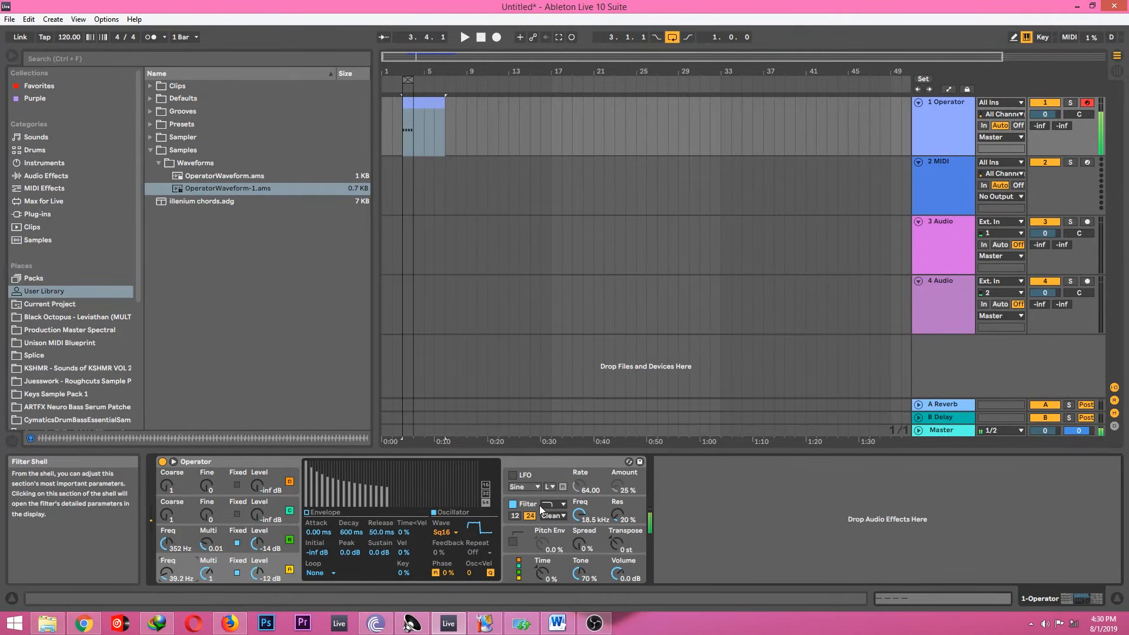
- Enable the LFO with the SwDown waveform, tempo-synced at a rate of 1/12 and an amount of 100%
{"action": "left_click", "coordinate": [512, 475]}
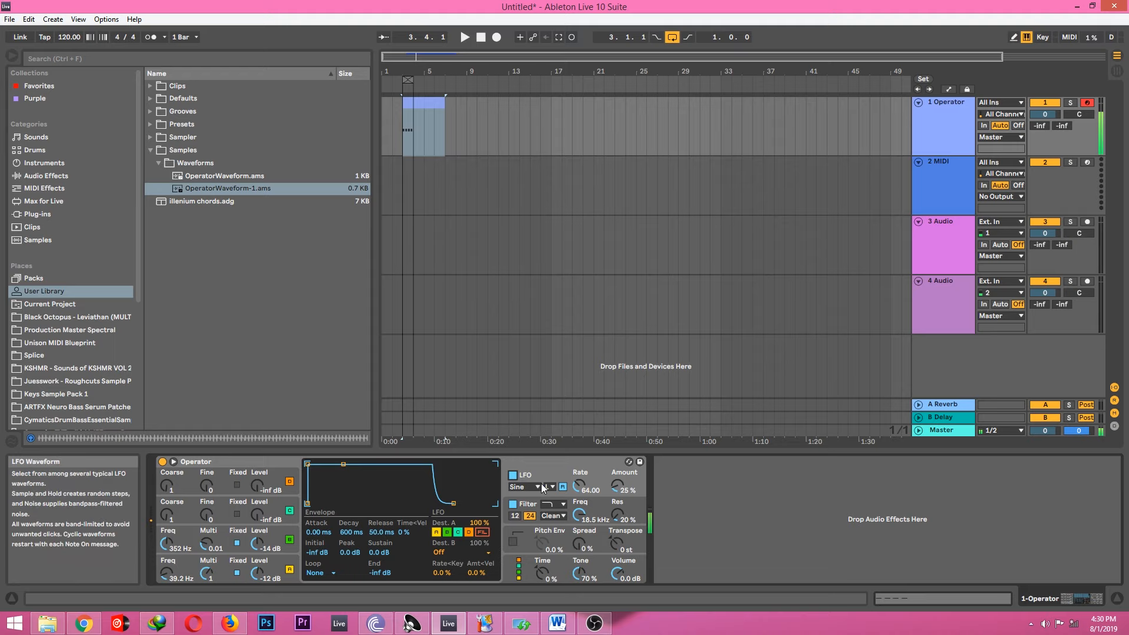
{"action": "left_click", "coordinate": [537, 486]}
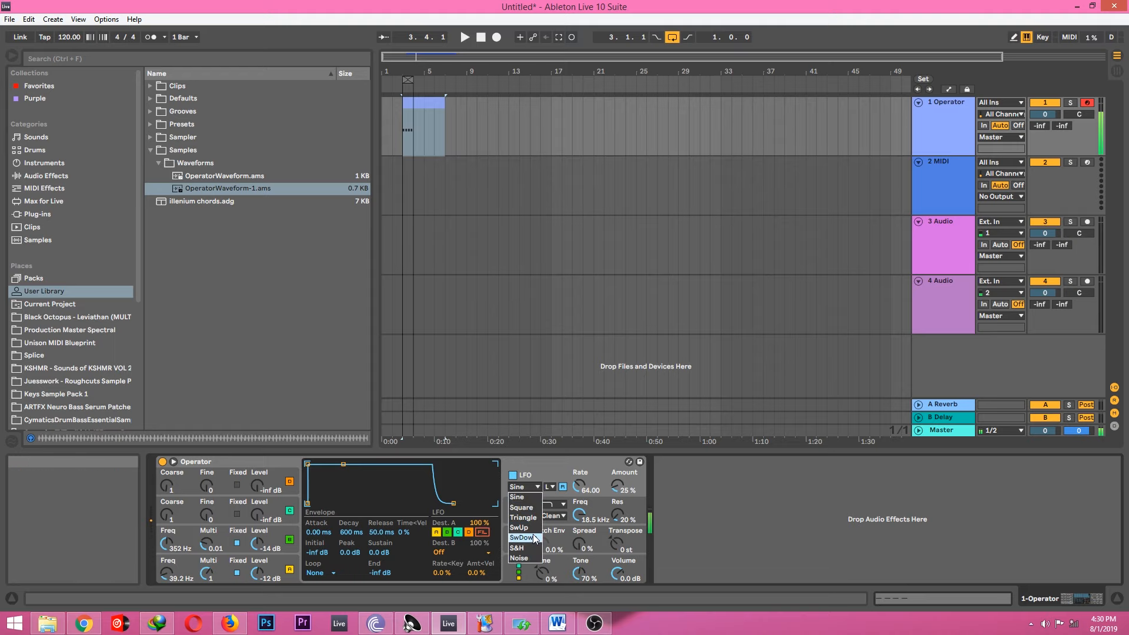
{"action": "left_click", "coordinate": [524, 538]}
{"action": "left_click_drag", "start_coordinate": [581, 490], "coordinate": [582, 489]}
{"action": "left_click", "coordinate": [551, 487]}
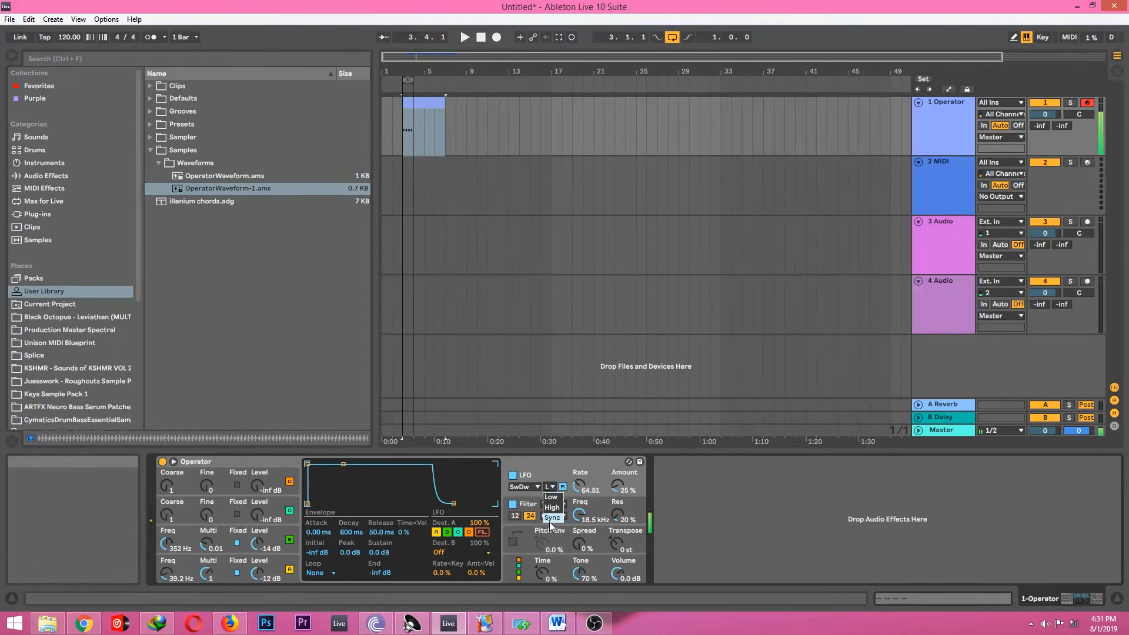
{"action": "left_click", "coordinate": [554, 498]}
{"action": "left_click", "coordinate": [551, 487]}
{"action": "left_click", "coordinate": [554, 518]}
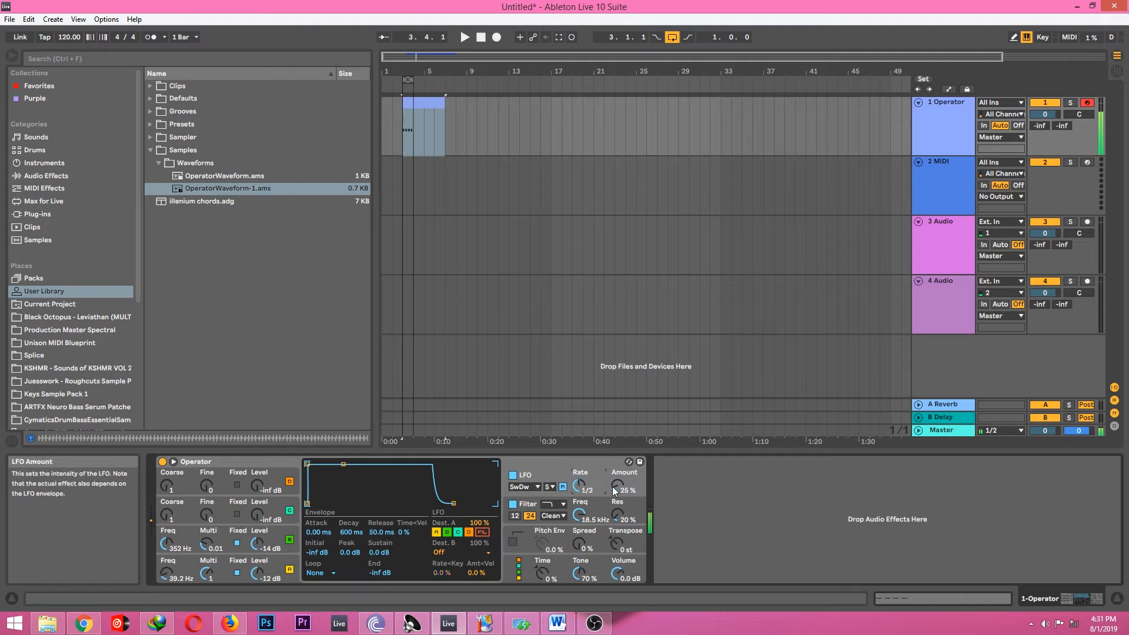
{"action": "left_click_drag", "start_coordinate": [616, 486], "coordinate": [616, 474]}
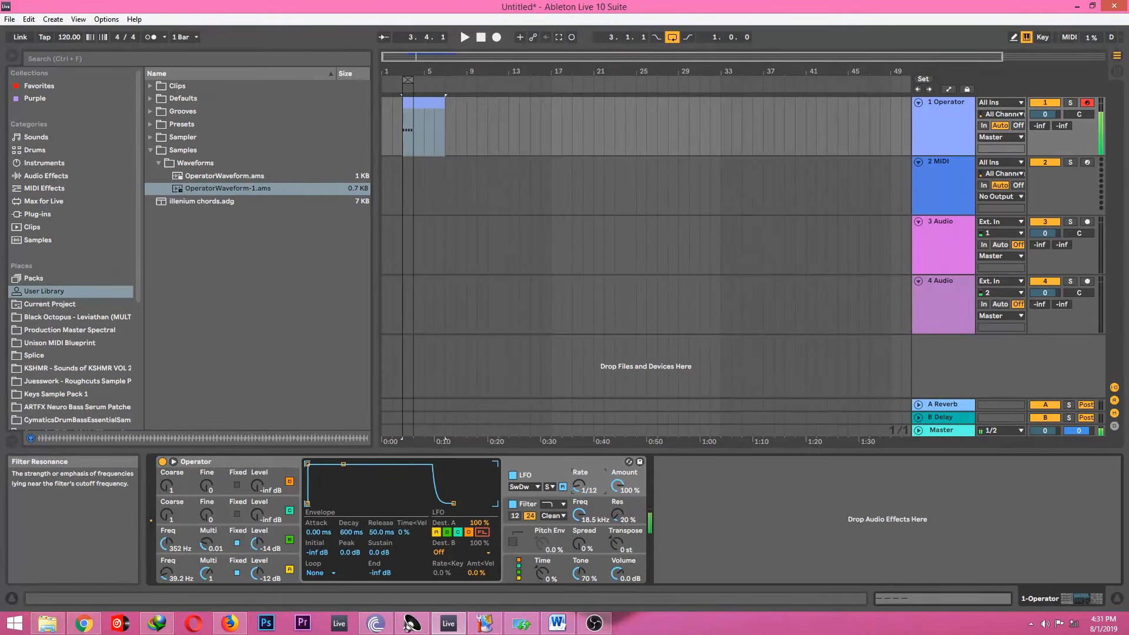
- Try the highpass filter swept down to 30 Hz, returning to lowpass with the cutoff at 914 Hz and resonance at 9.9%
{"action": "left_click_drag", "start_coordinate": [617, 517], "coordinate": [618, 532]}
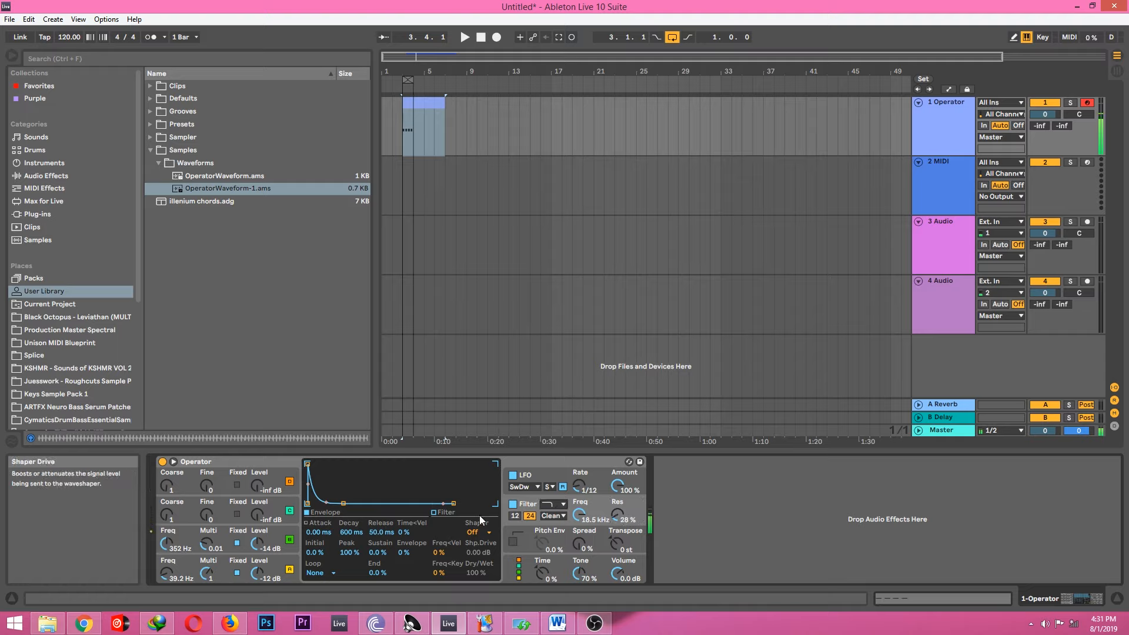
{"action": "left_click", "coordinate": [539, 469]}
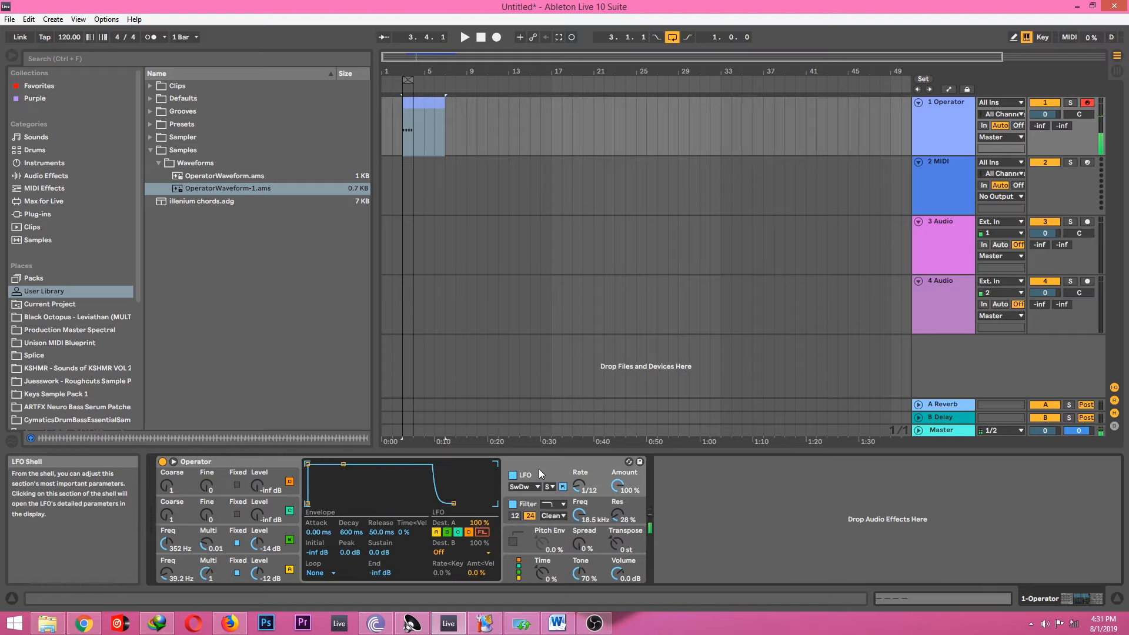
{"action": "left_click", "coordinate": [563, 506]}
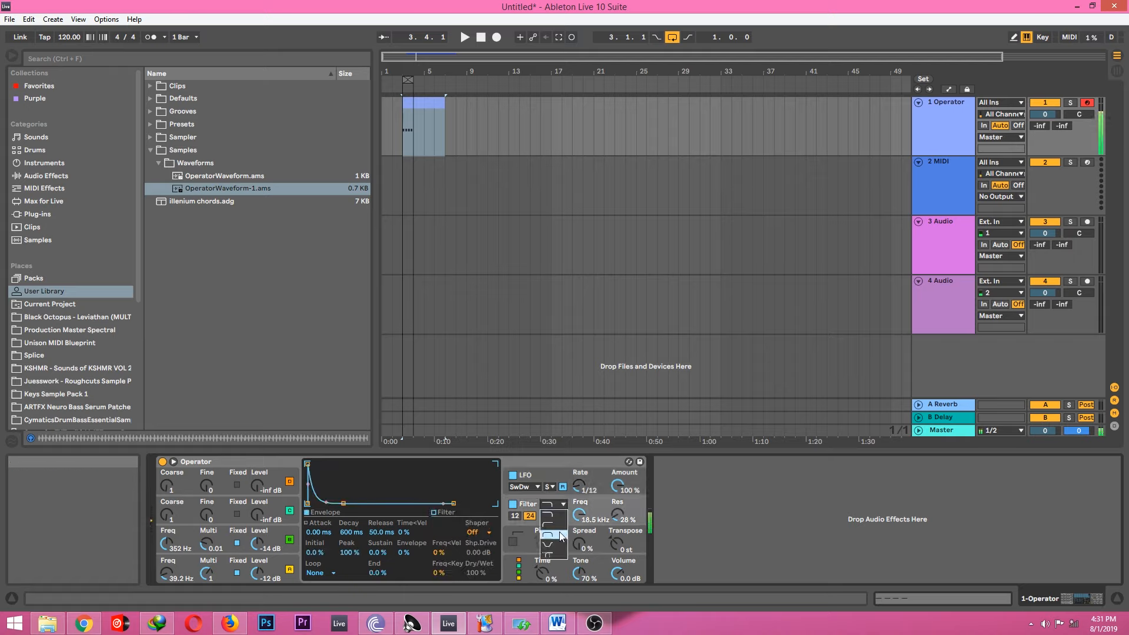
{"action": "left_click", "coordinate": [555, 515]}
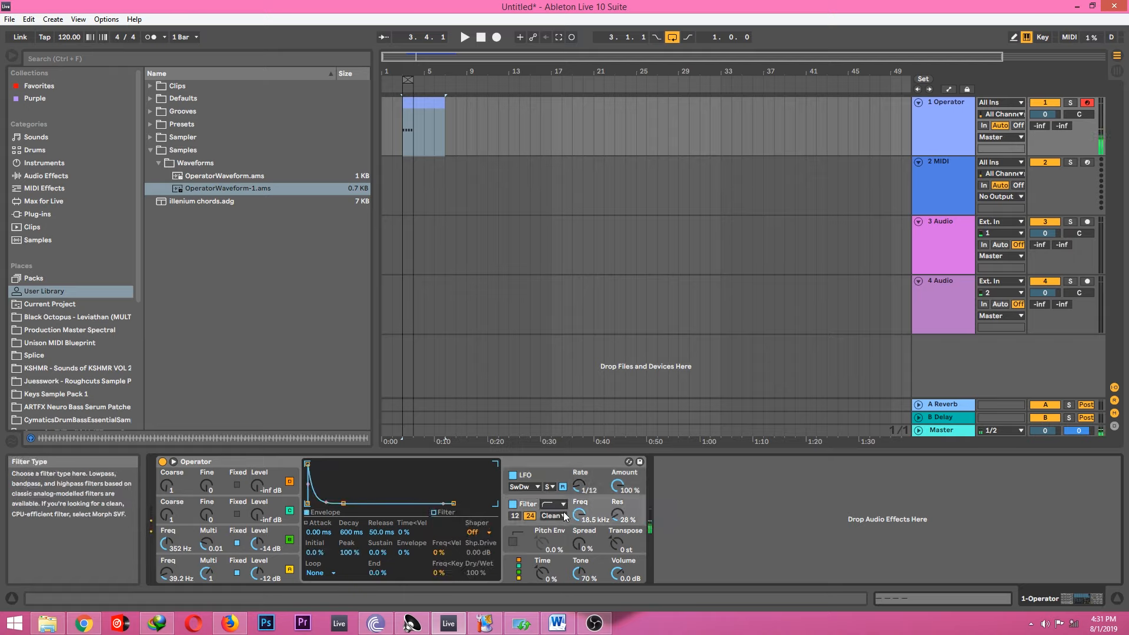
{"action": "left_click_drag", "start_coordinate": [576, 515], "coordinate": [576, 582]}
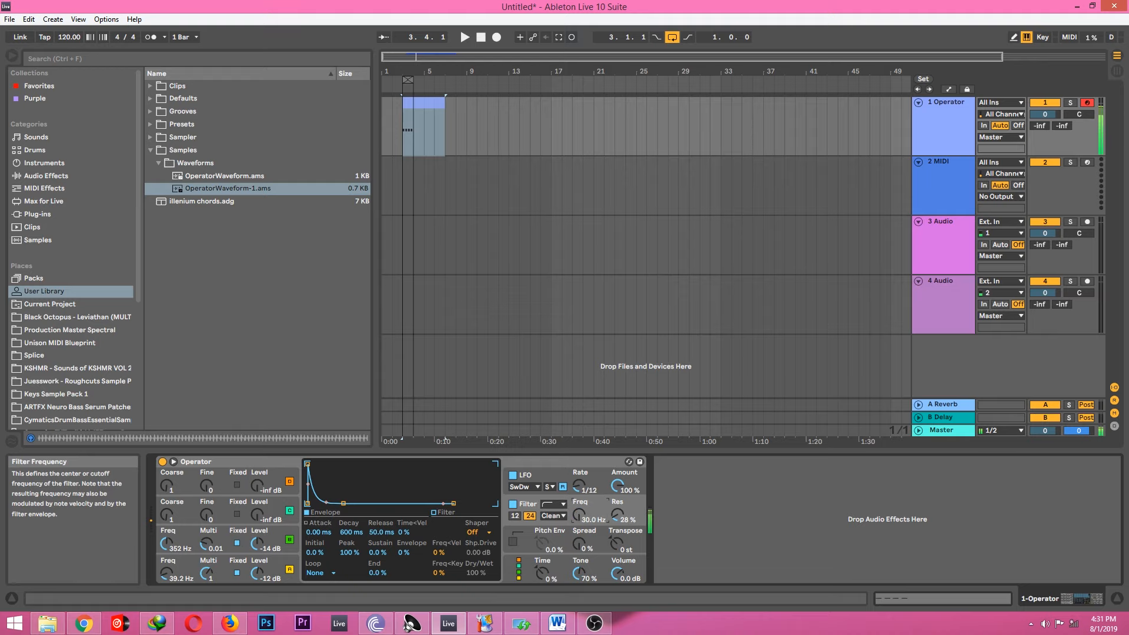
{"action": "left_click", "coordinate": [555, 504]}
{"action": "left_click", "coordinate": [556, 515]}
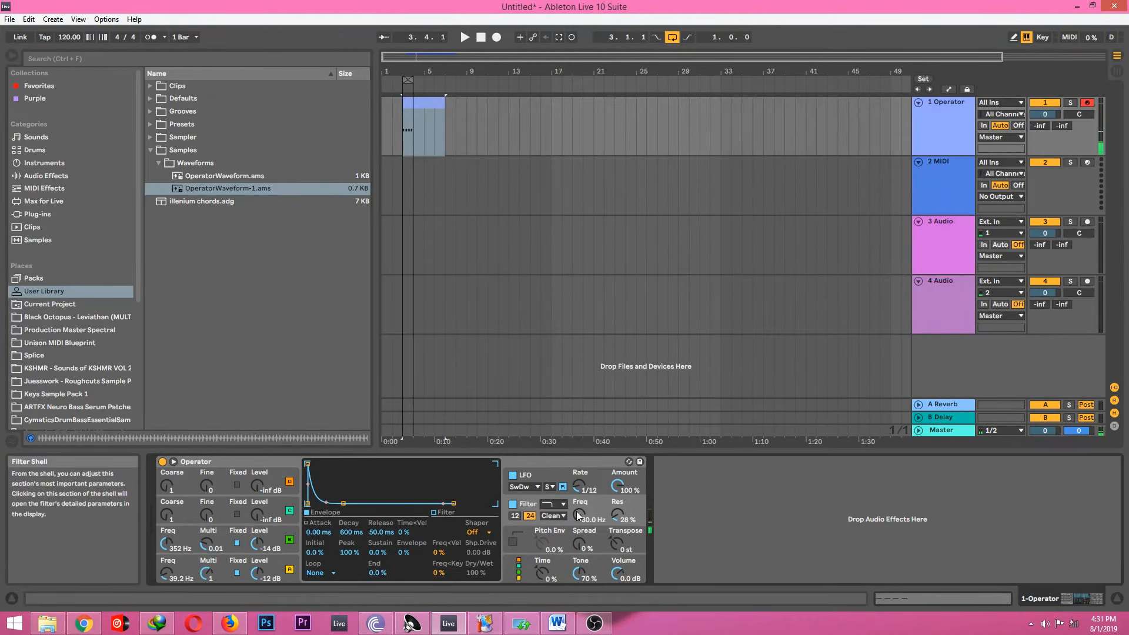
{"action": "left_click_drag", "start_coordinate": [578, 515], "coordinate": [579, 464]}
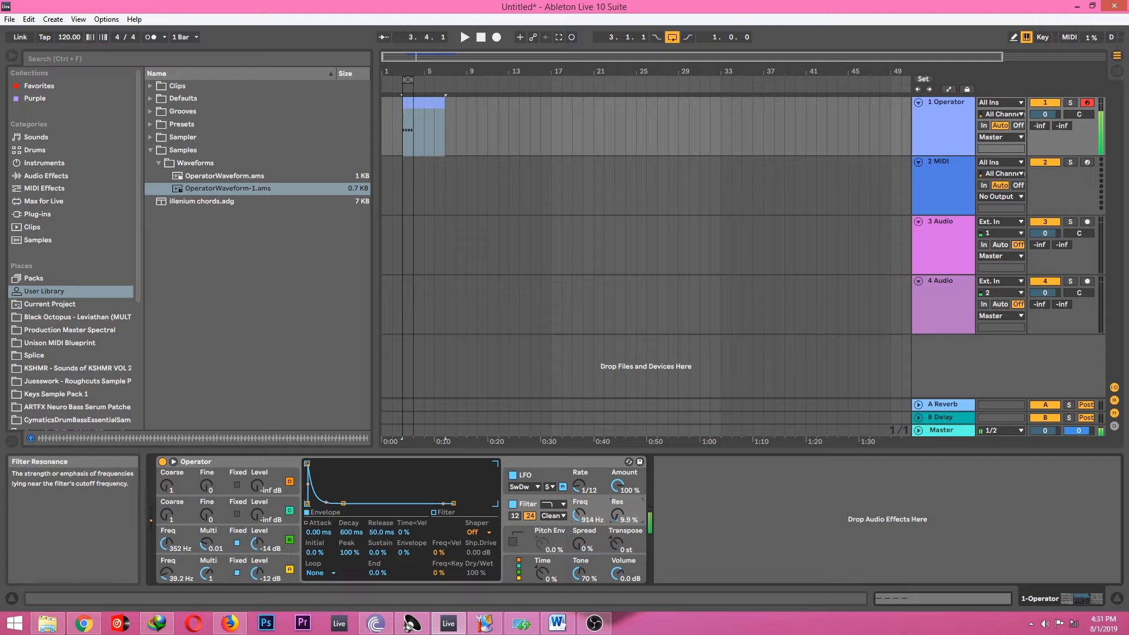
- Switch the filter circuit to MS2 with 12.4 dB drive, a 5.47 kHz cutoff and 39% resonance
{"action": "left_click", "coordinate": [555, 516]}
{"action": "left_click", "coordinate": [552, 546]}
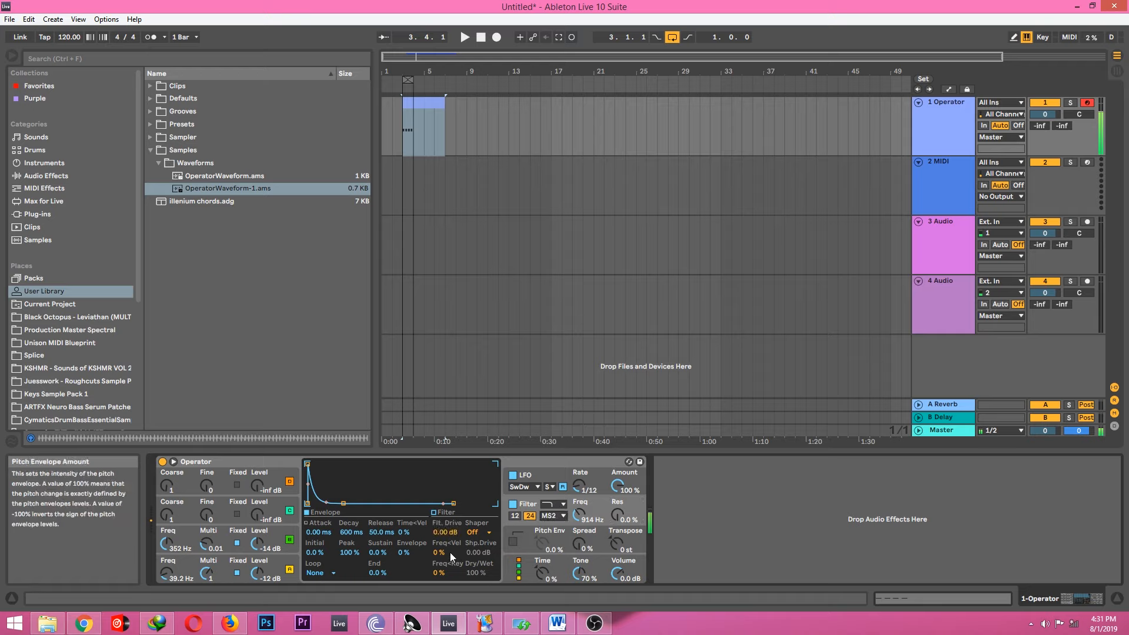
{"action": "left_click_drag", "start_coordinate": [450, 536], "coordinate": [461, 498]}
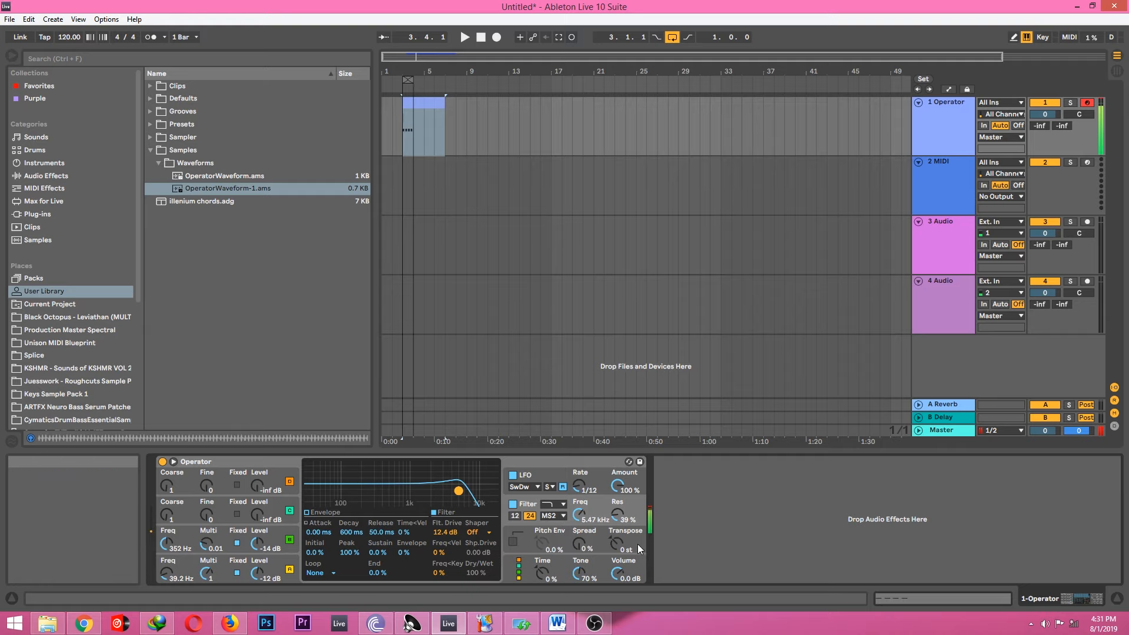
- Try global Time at -100% and Transpose at +15 st, resetting each to 0
{"action": "left_click_drag", "start_coordinate": [542, 574], "coordinate": [542, 588]}
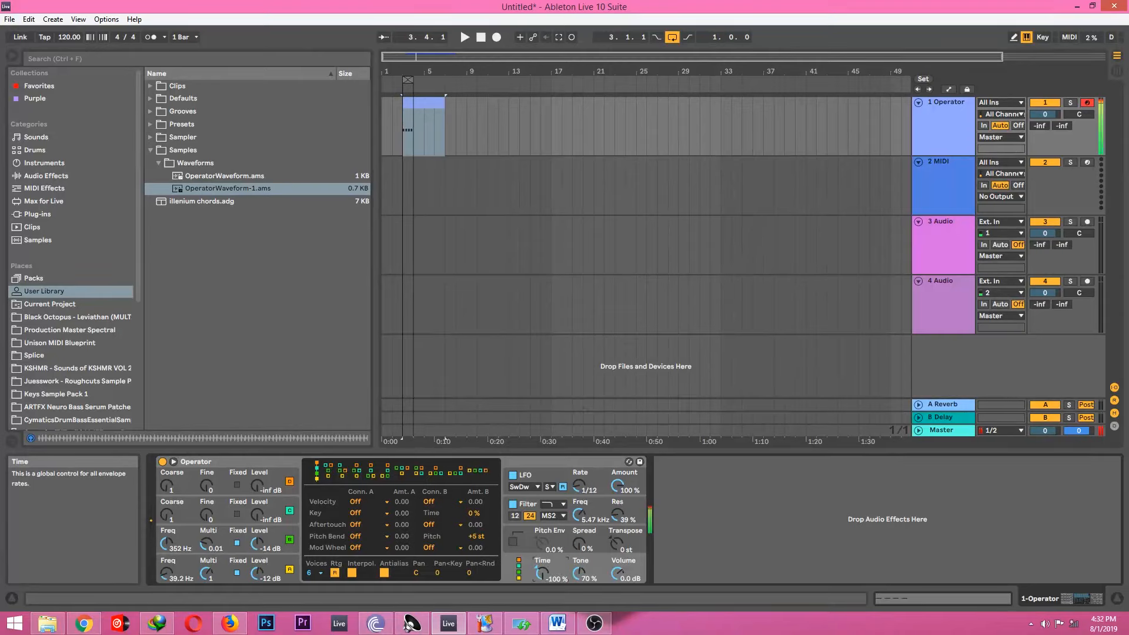
{"action": "double_click", "coordinate": [542, 575]}
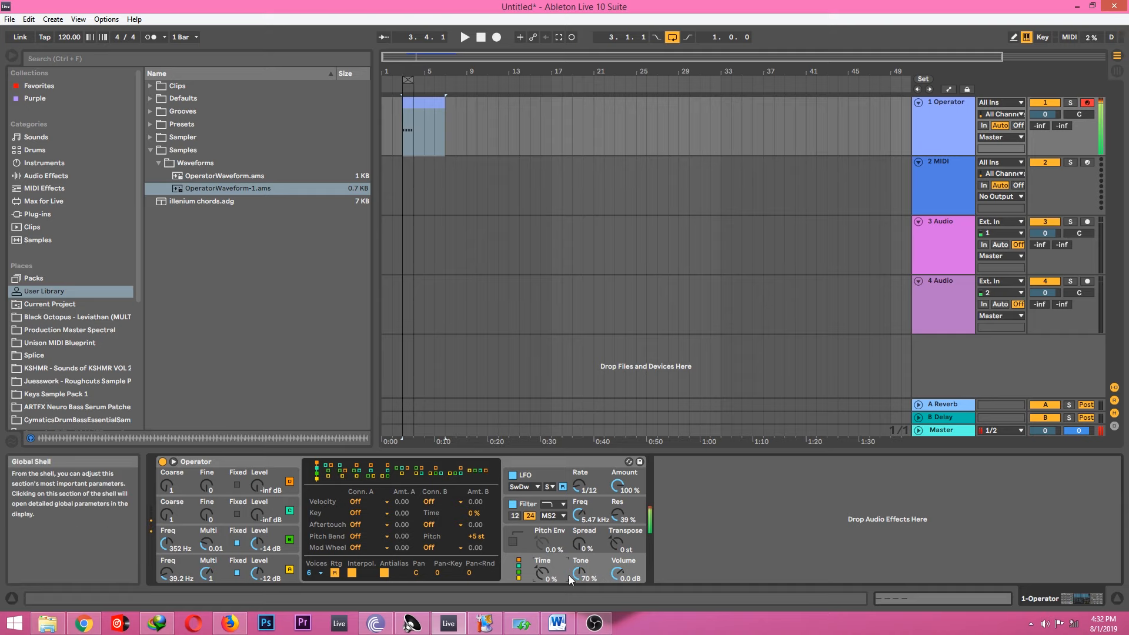
{"action": "left_click", "coordinate": [615, 542]}
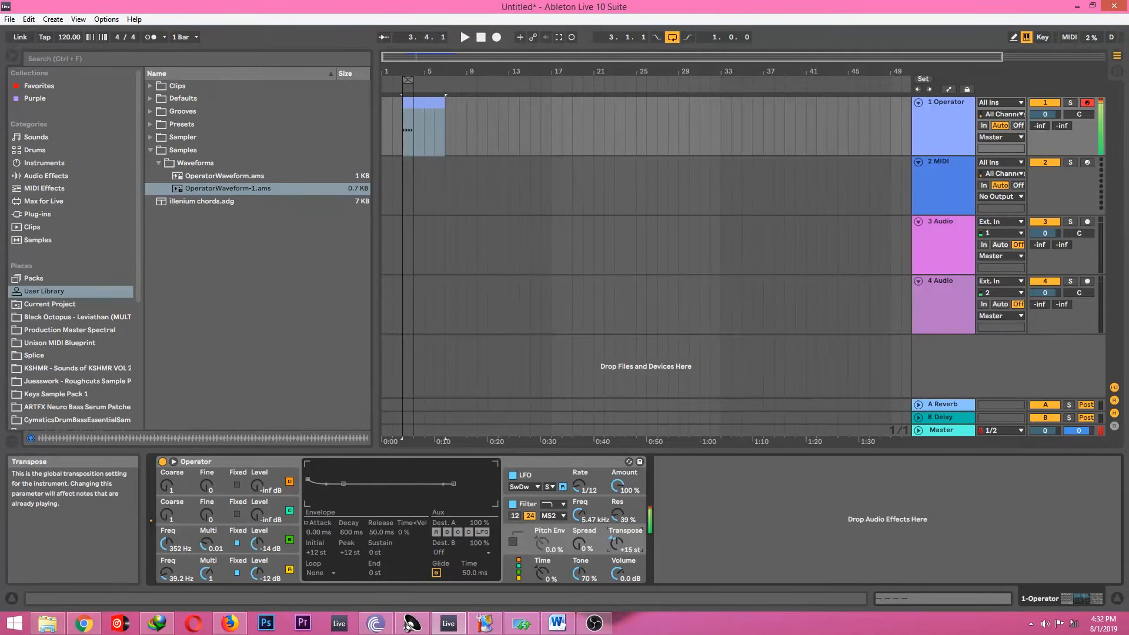
{"action": "left_click_drag", "start_coordinate": [611, 542], "coordinate": [611, 544]}
{"action": "double_click", "coordinate": [627, 548]}
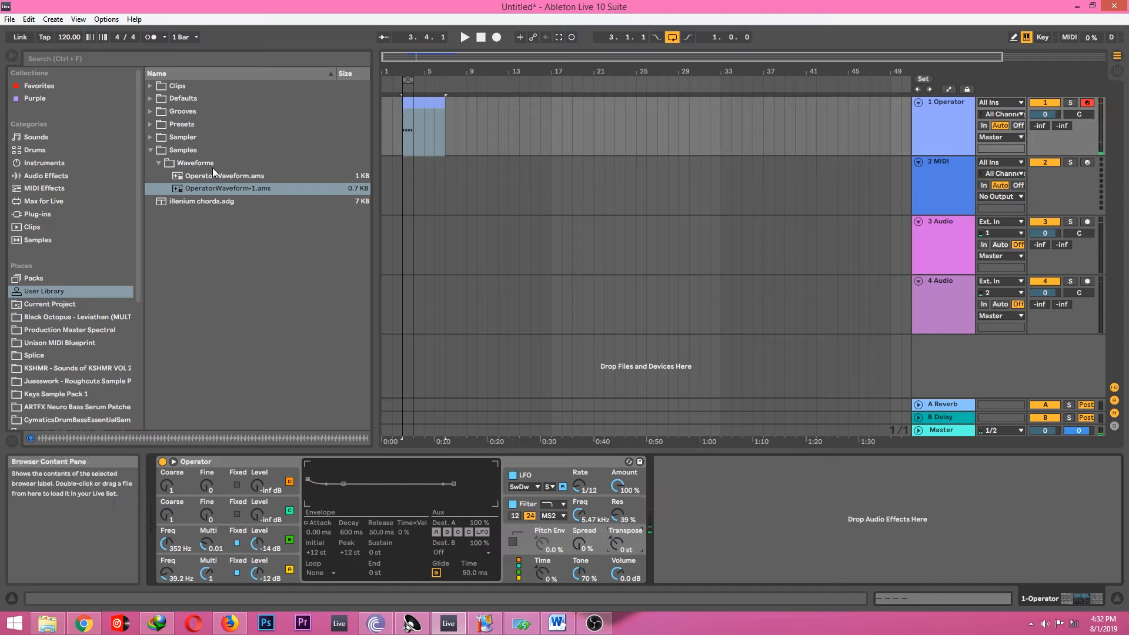
- Delete the edited Operator from the first track and load a fresh default Operator instrument in its place
{"action": "left_click", "coordinate": [183, 138]}
{"action": "left_click", "coordinate": [253, 462]}
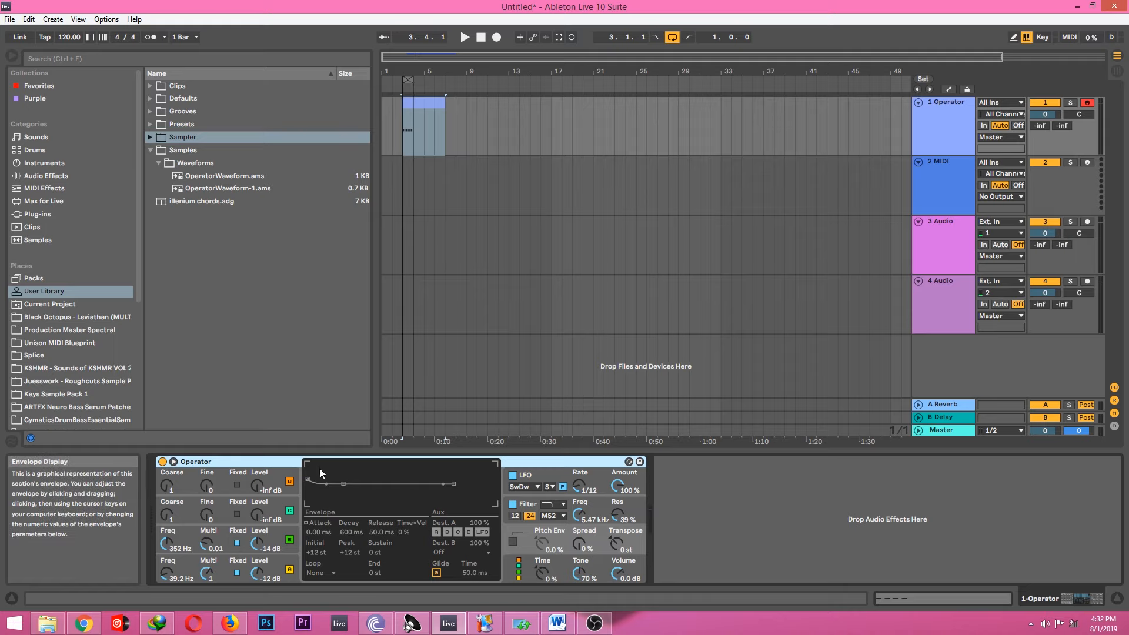
{"action": "key", "text": "Delete"}
{"action": "left_click", "coordinate": [50, 161]}
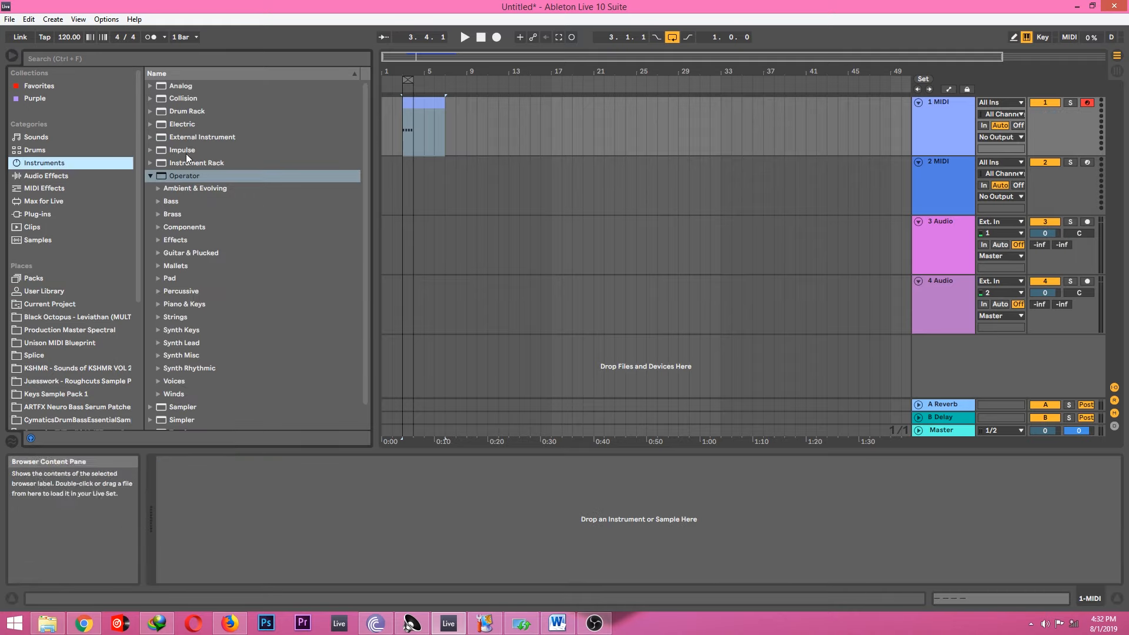
{"action": "left_click_drag", "start_coordinate": [186, 176], "coordinate": [456, 454]}
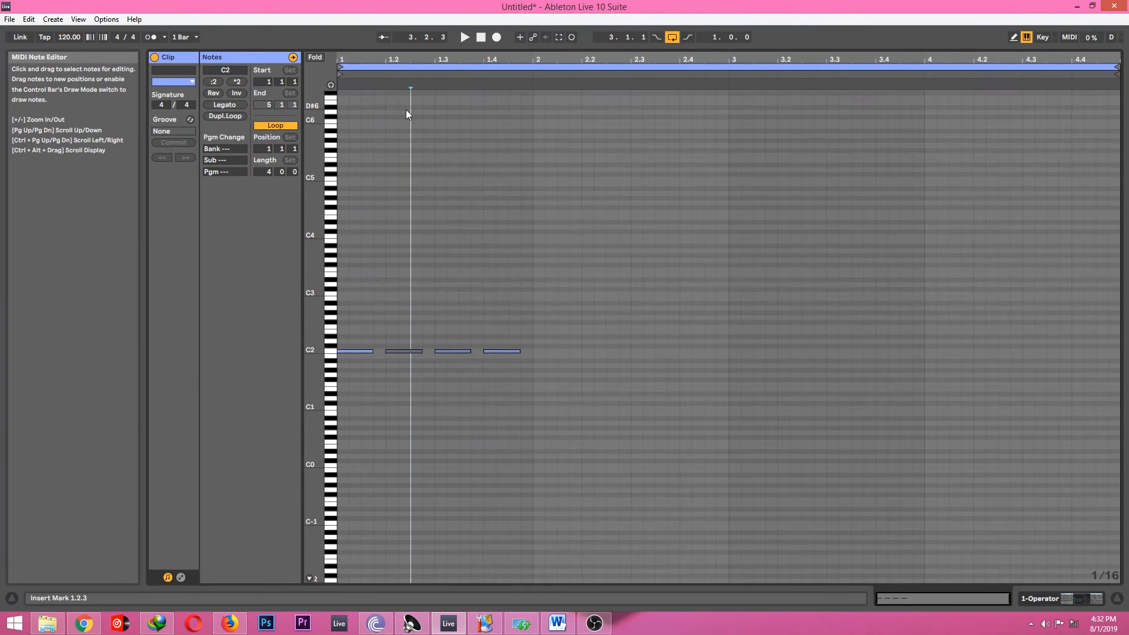
- Show the velocity editor below the four C2 notes in the MIDI clip
{"action": "left_click", "coordinate": [423, 306]}
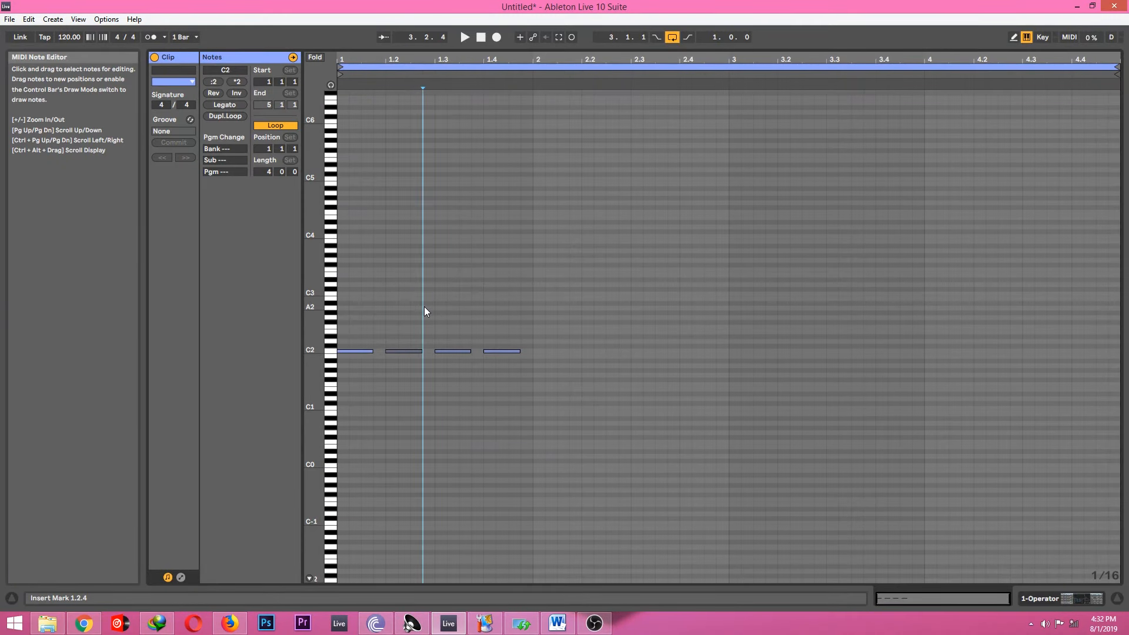
{"action": "left_click_drag", "start_coordinate": [347, 309], "coordinate": [510, 381]}
{"action": "left_click", "coordinate": [557, 557]}
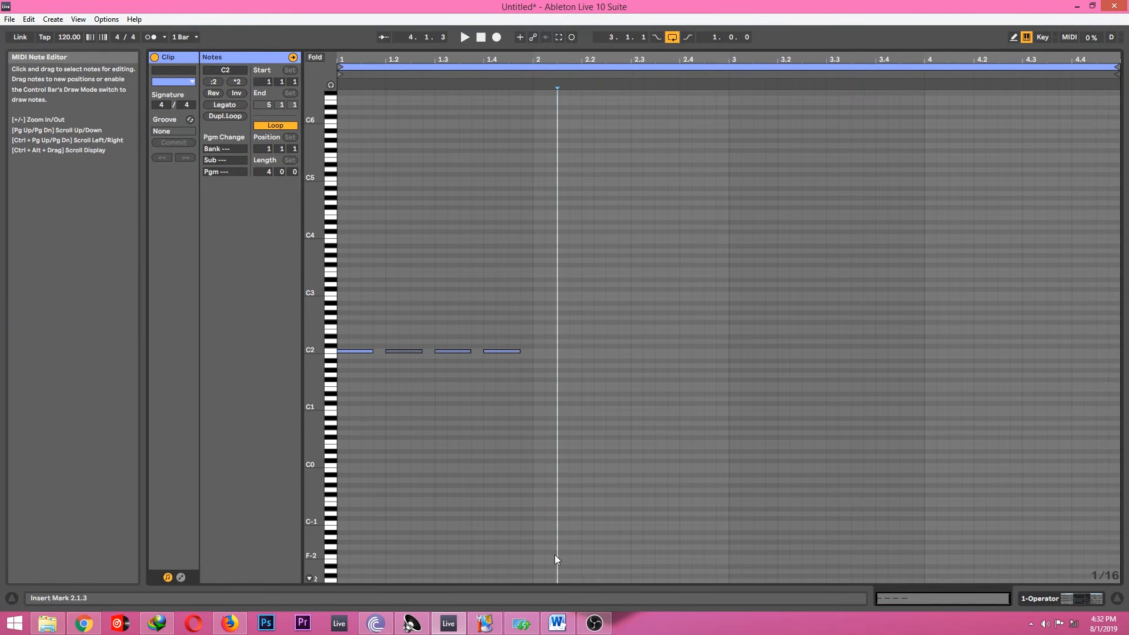
{"action": "left_click", "coordinate": [446, 581]}
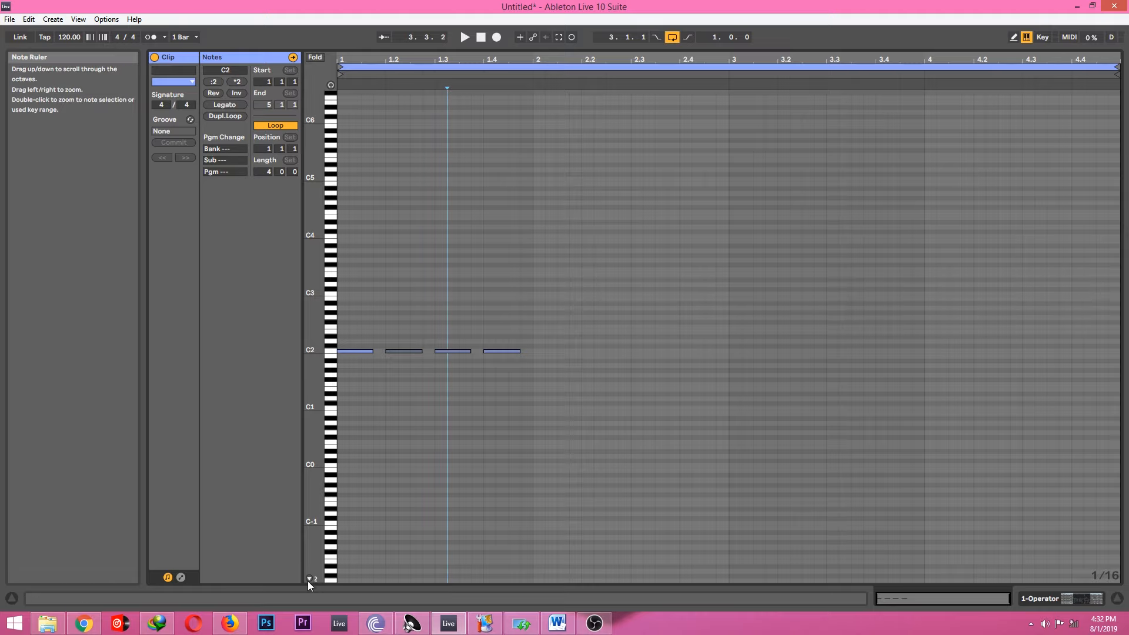
{"action": "left_click", "coordinate": [309, 580]}
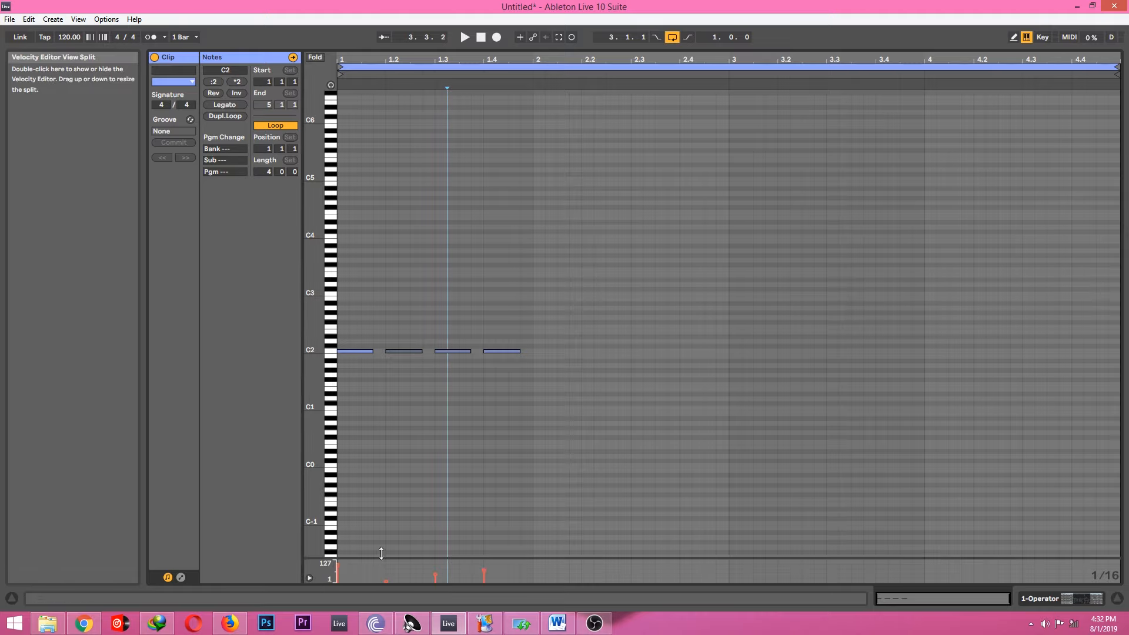
- Enlarge the velocity editor below the piano roll so it fills about the lower third of the clip view
{"action": "left_click_drag", "start_coordinate": [380, 557], "coordinate": [411, 418]}
{"action": "left_click_drag", "start_coordinate": [411, 414], "coordinate": [412, 412]}
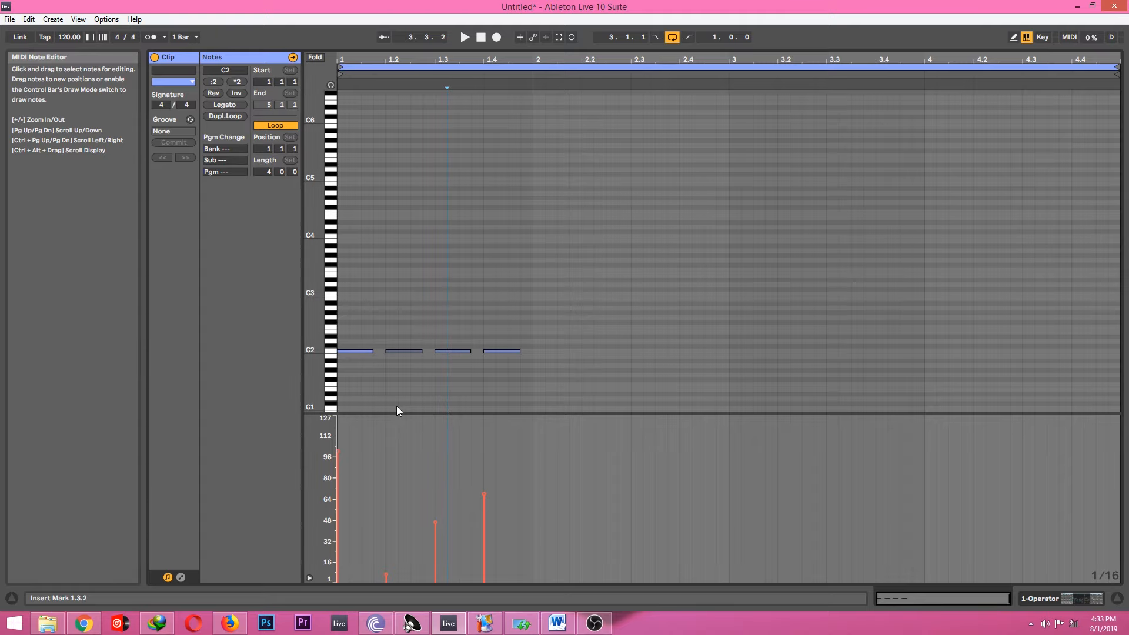
{"action": "left_click", "coordinate": [440, 351]}
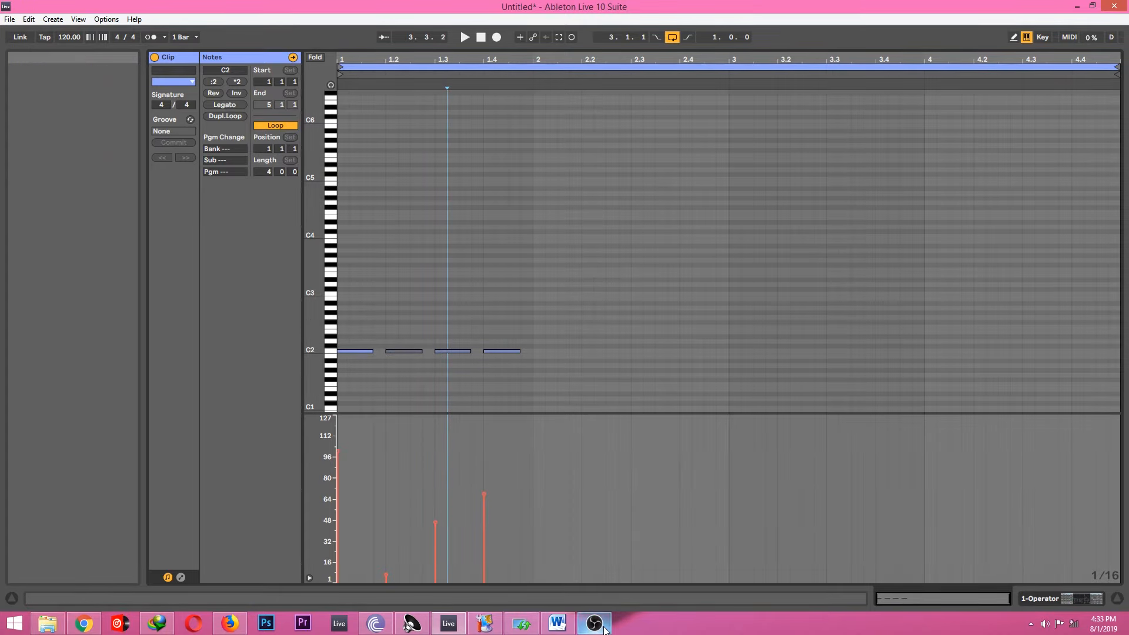
{"action": "mouse_move", "coordinate": [485, 623]}
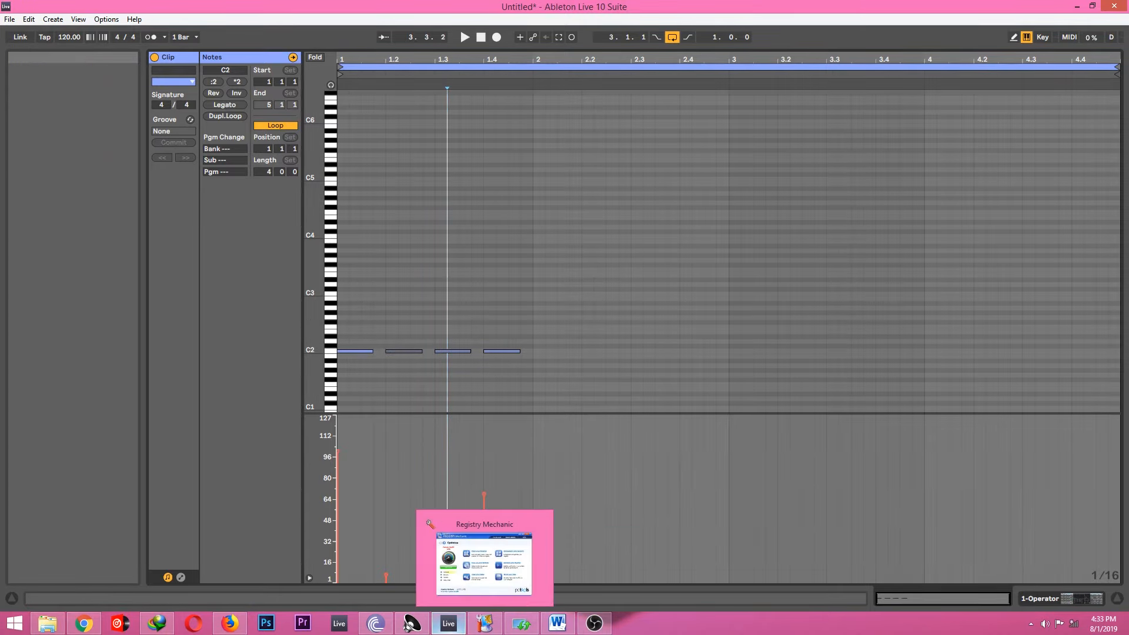
{"action": "left_click", "coordinate": [557, 623]}
{"action": "left_click", "coordinate": [595, 624]}
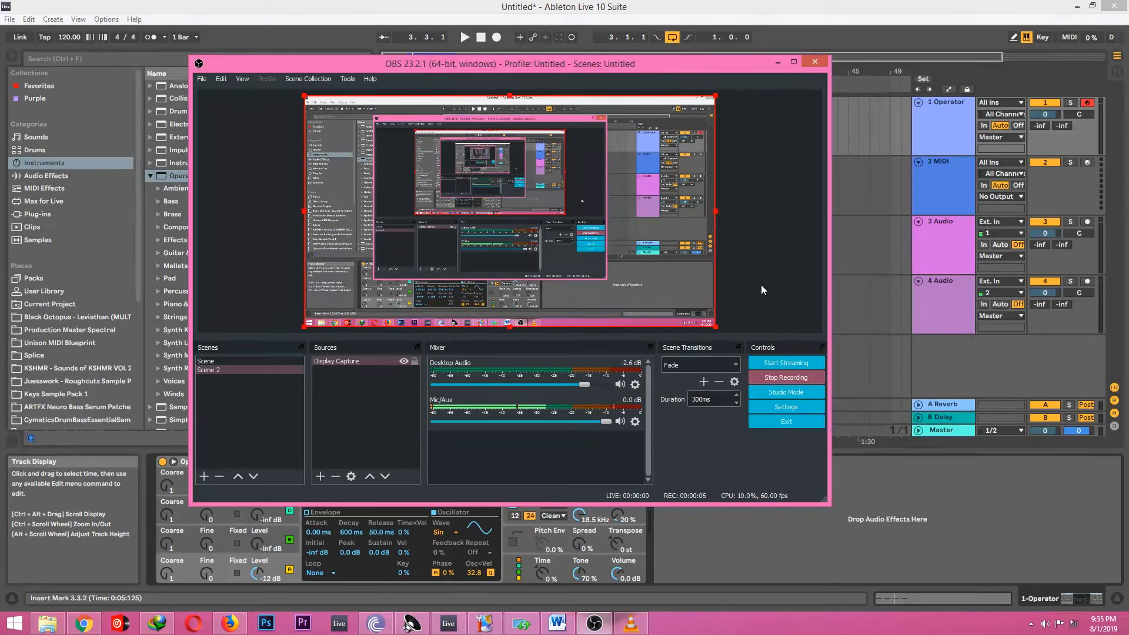
{"action": "left_click", "coordinate": [778, 63]}
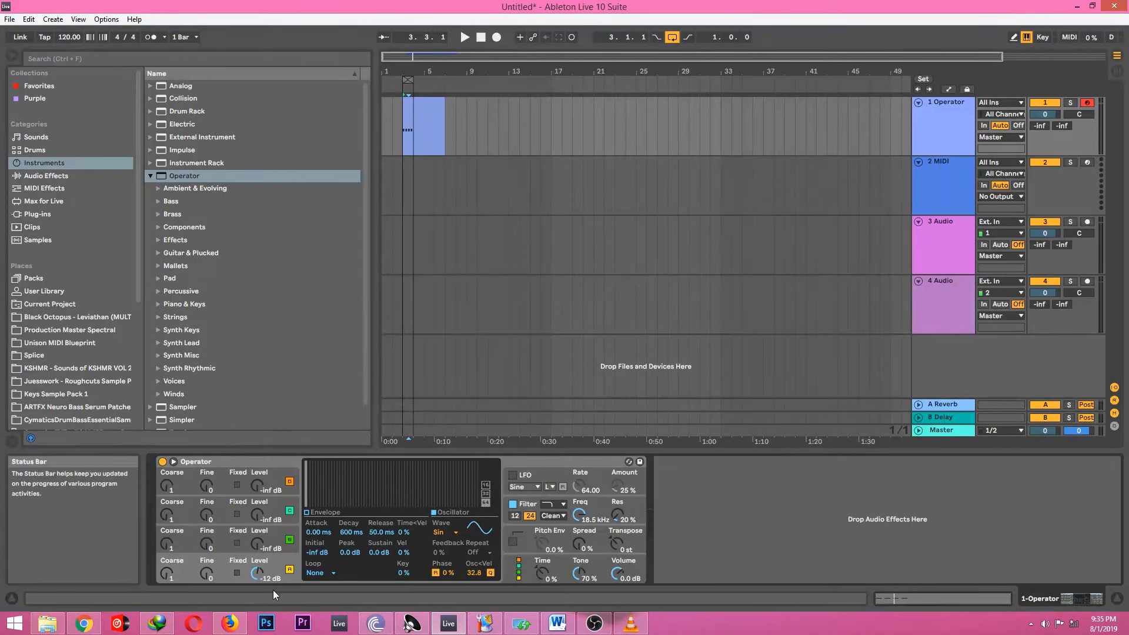
- Reset oscillator A's Osc<Vel amount, review the clip's C2 notes, and raise the amount to 21.9 during playback
{"action": "double_click", "coordinate": [474, 573]}
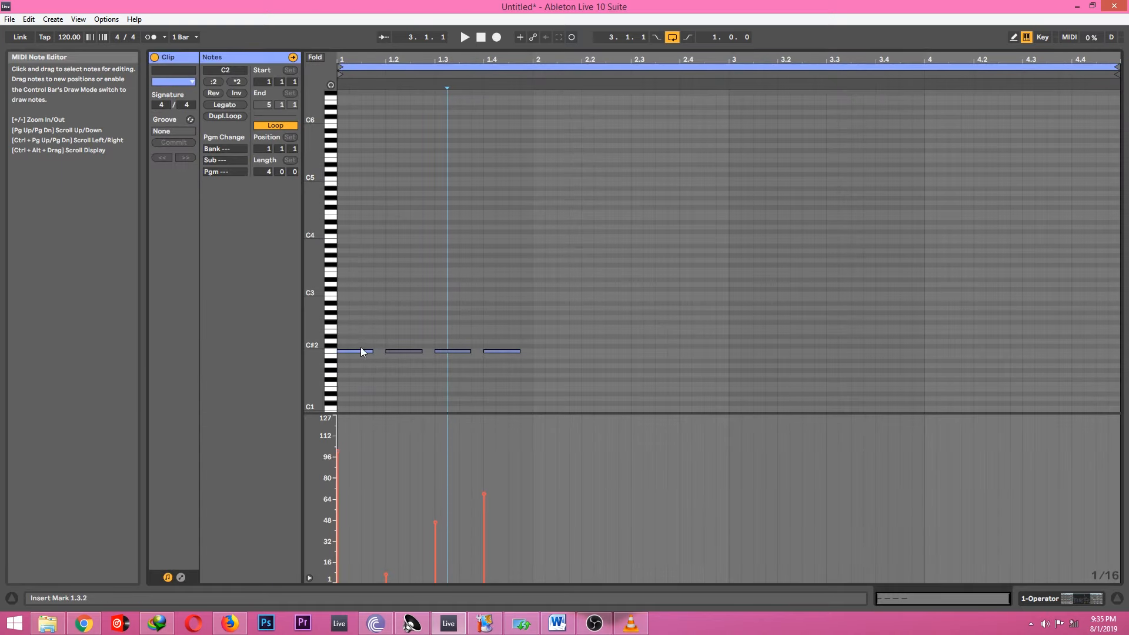
{"action": "left_click", "coordinate": [364, 347]}
{"action": "left_click_drag", "start_coordinate": [416, 335], "coordinate": [508, 365]}
{"action": "left_click", "coordinate": [592, 392]}
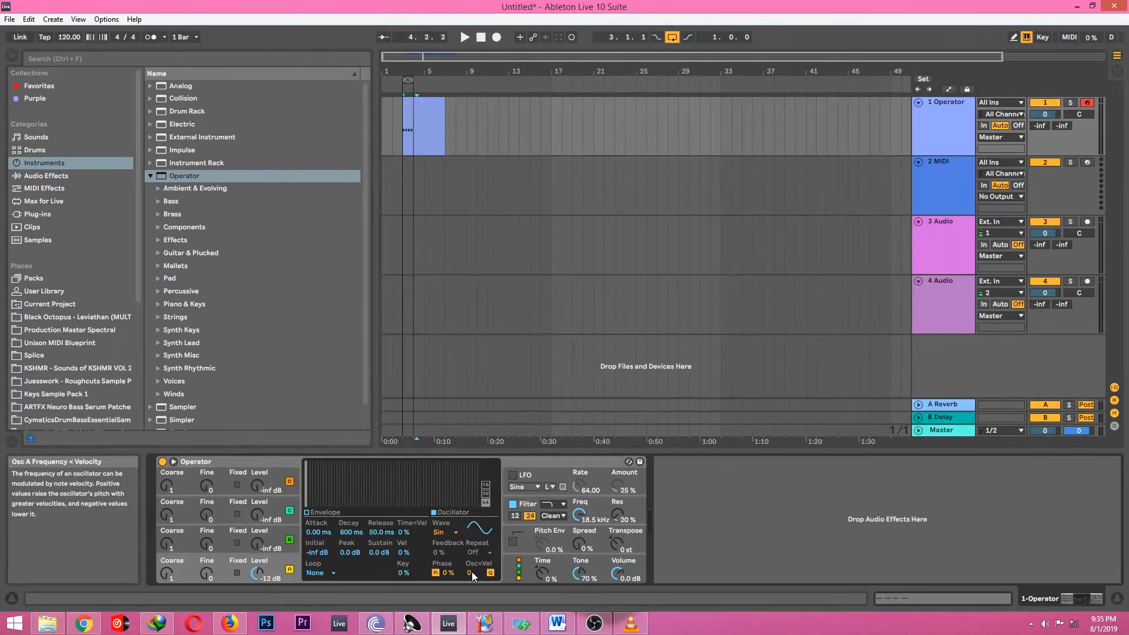
{"action": "key", "text": "space"}
{"action": "left_click_drag", "start_coordinate": [472, 572], "coordinate": [472, 559]}
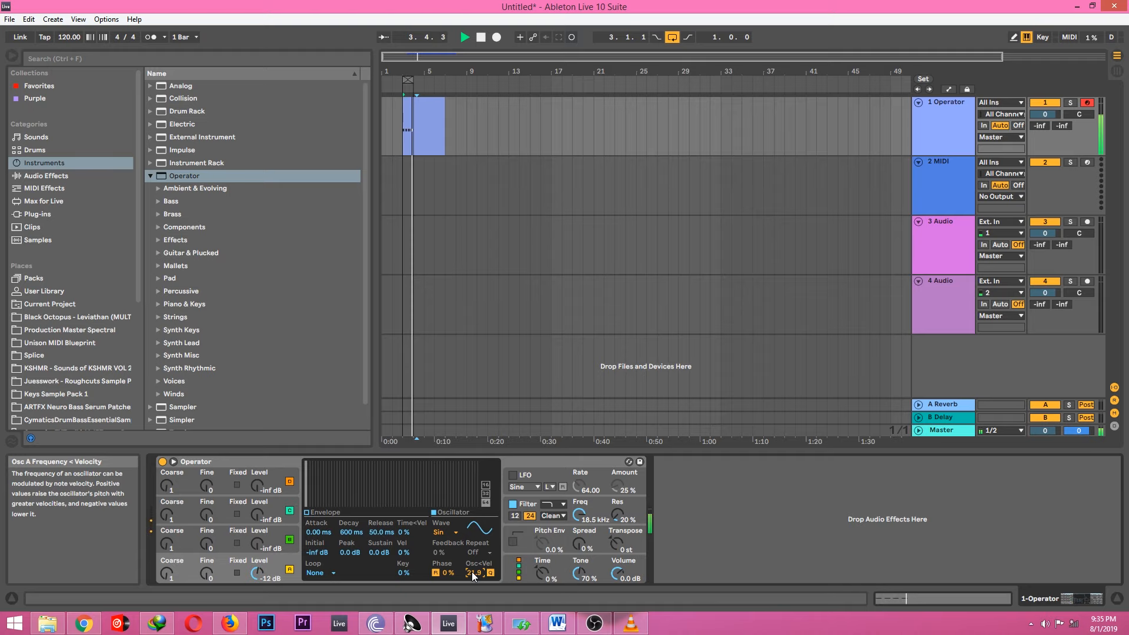
- Raise the second C2 note's velocity to about 82 while the loop plays, and return to the Operator device
{"action": "double_click", "coordinate": [411, 123]}
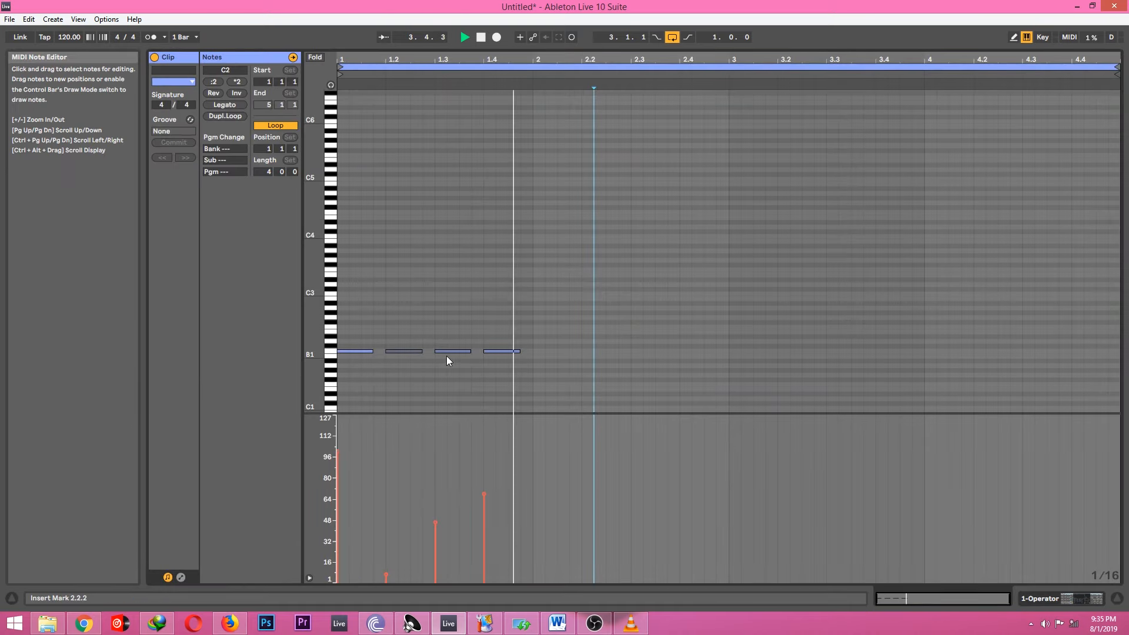
{"action": "key", "text": "space"}
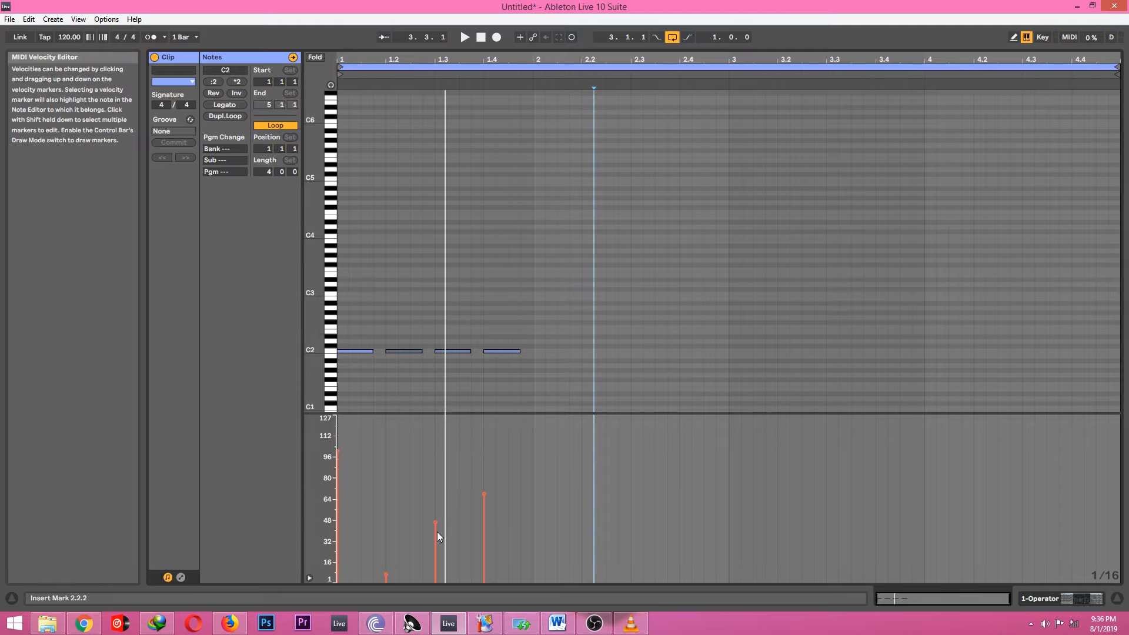
{"action": "key", "text": "space"}
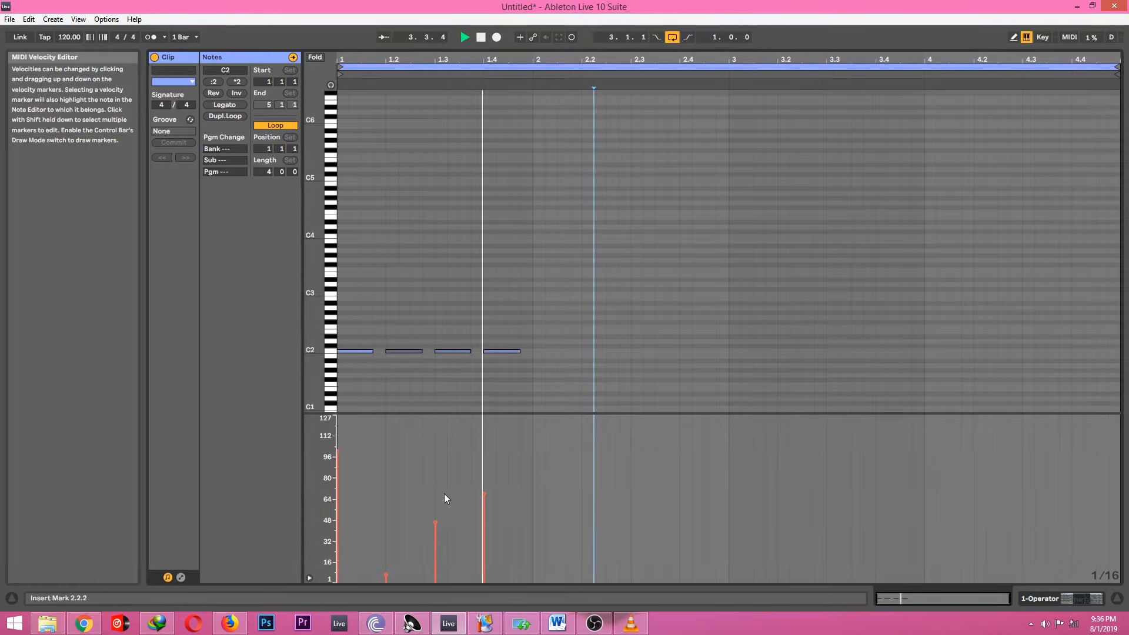
{"action": "mouse_move", "coordinate": [386, 569]}
{"action": "left_mouse_down"}
{"action": "mouse_move", "coordinate": [391, 534]}
{"action": "mouse_move", "coordinate": [383, 578]}
{"action": "mouse_move", "coordinate": [387, 474]}
{"action": "left_mouse_up"}
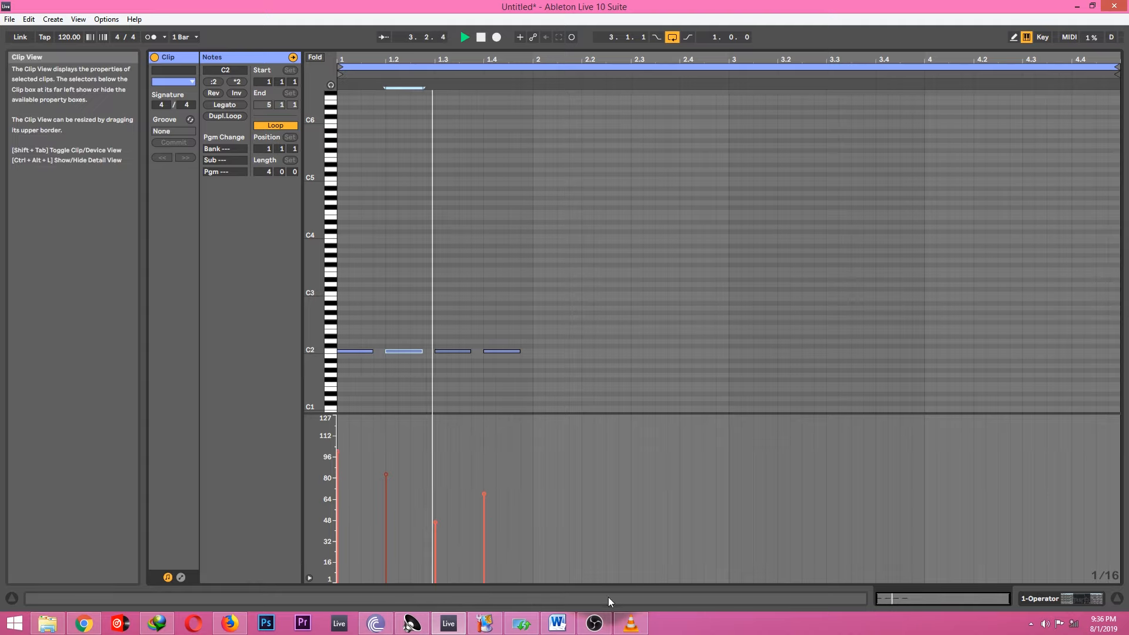
{"action": "key", "text": "space"}
{"action": "left_click", "coordinate": [1069, 604]}
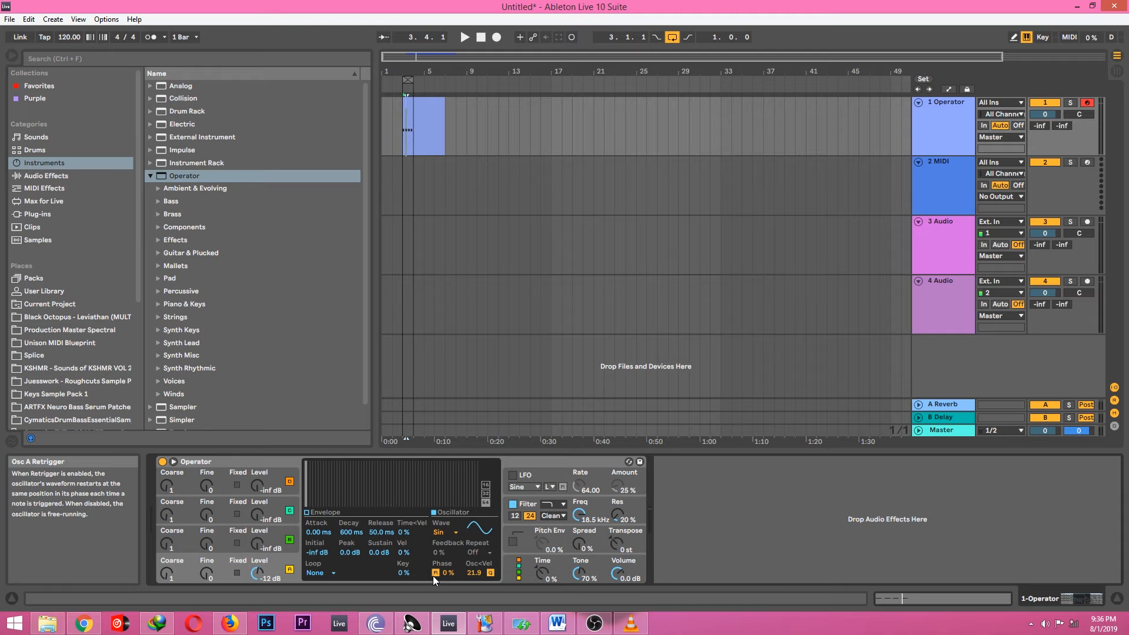
- Turn off oscillator A's Retrigger while listening to the loop
{"action": "key", "text": "space"}
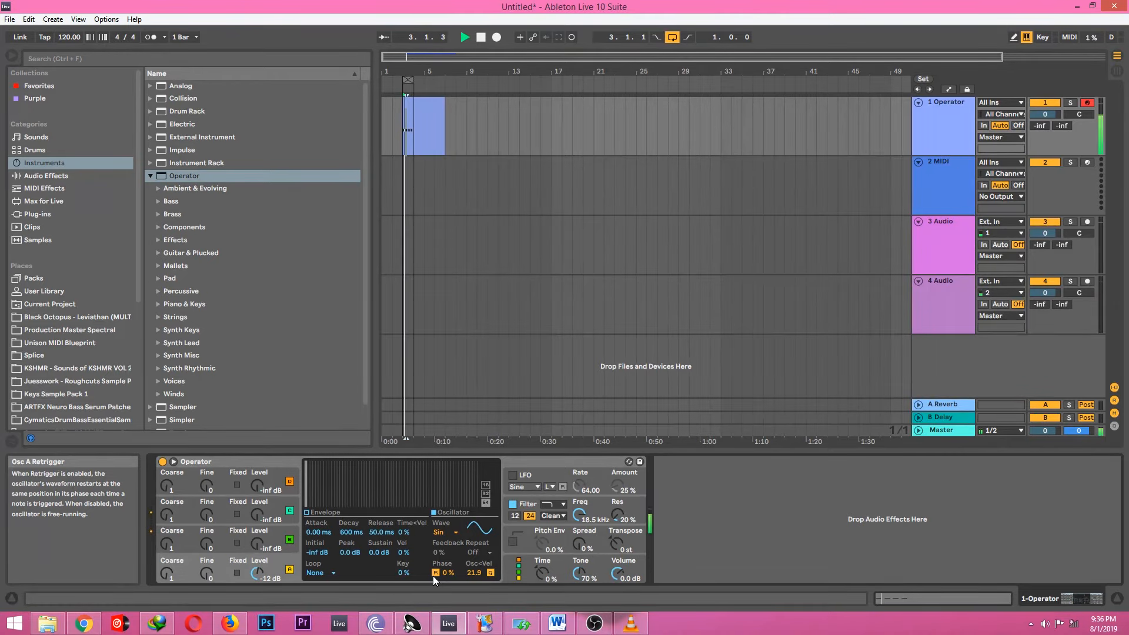
{"action": "left_click", "coordinate": [435, 573]}
{"action": "key", "text": "space"}
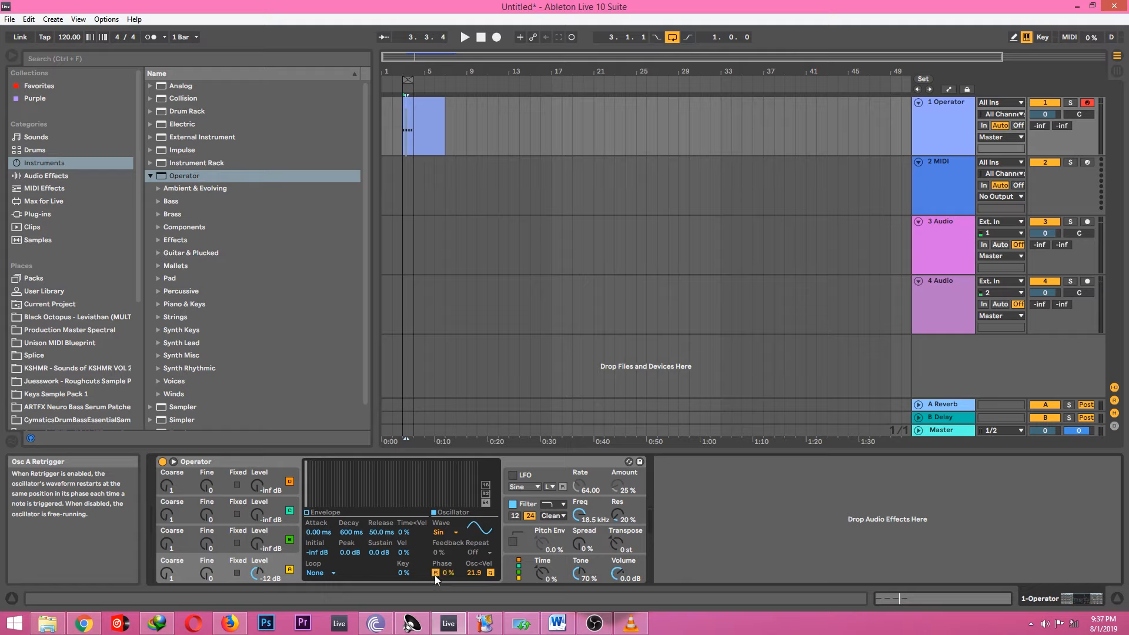
- Set oscillator A's Phase to 58% during playback and turn its Retrigger on
{"action": "key", "text": "space"}
{"action": "left_click_drag", "start_coordinate": [446, 575], "coordinate": [447, 523]}
{"action": "left_click_drag", "start_coordinate": [446, 571], "coordinate": [447, 541]}
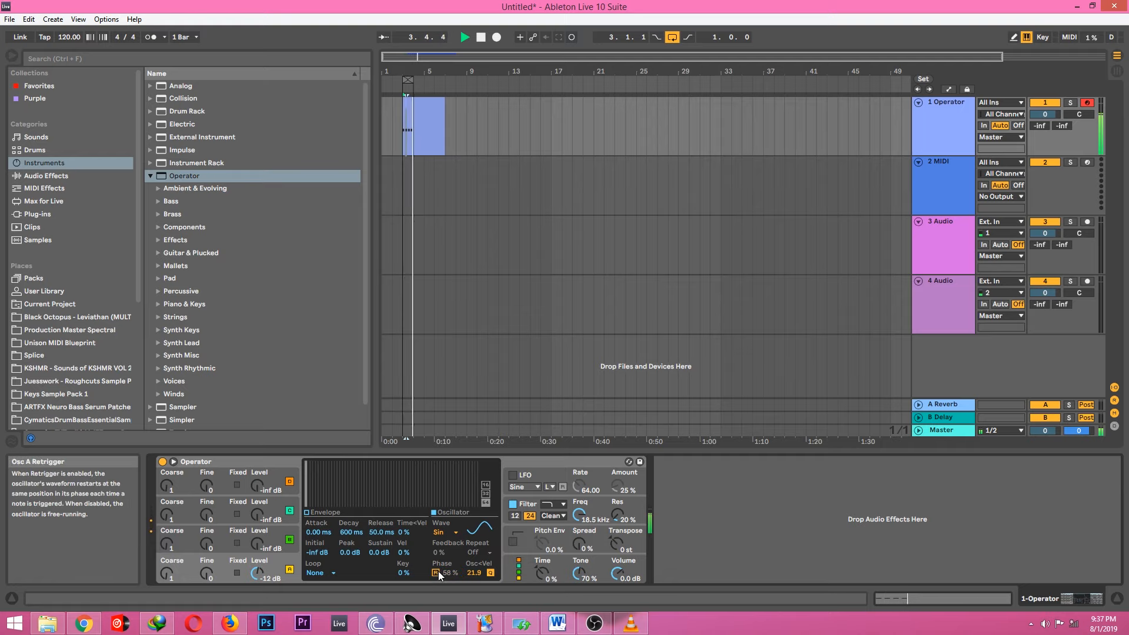
{"action": "left_click", "coordinate": [436, 574]}
{"action": "key", "text": "space"}
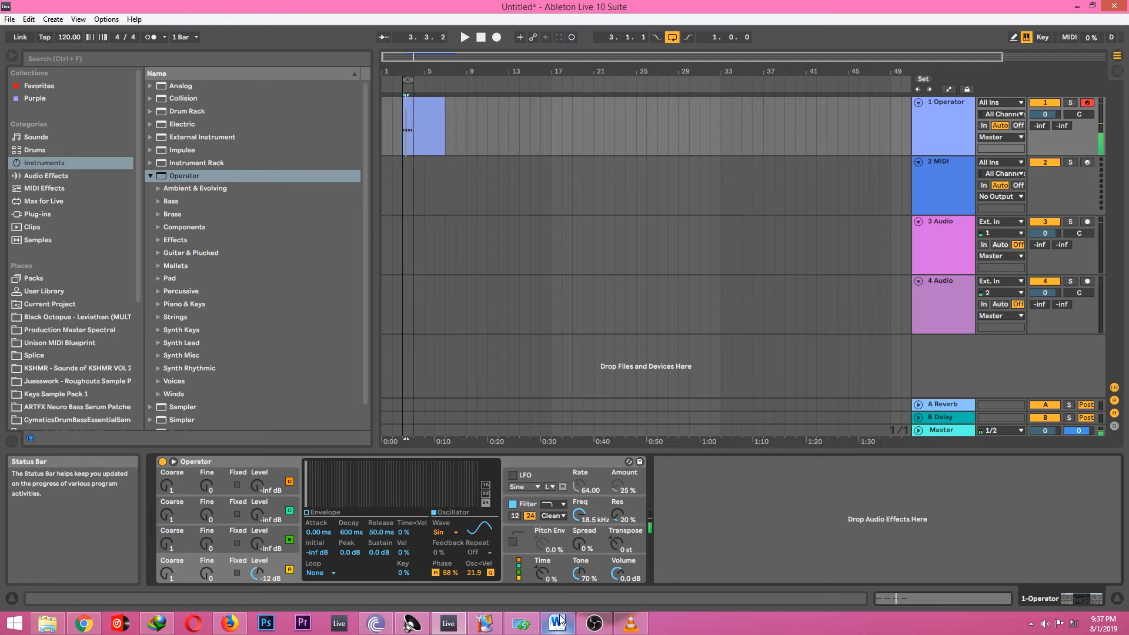
- Select oscillator D, set its Feedback to 47% and play the loop to hear it
{"action": "mouse_move", "coordinate": [557, 623]}
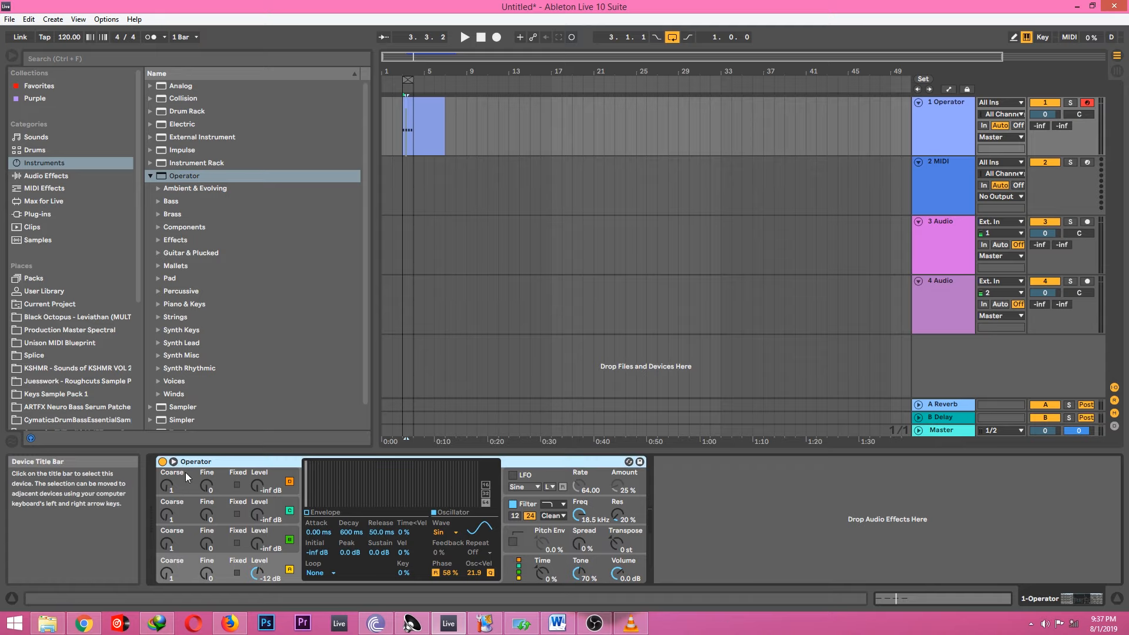
{"action": "left_click", "coordinate": [182, 572]}
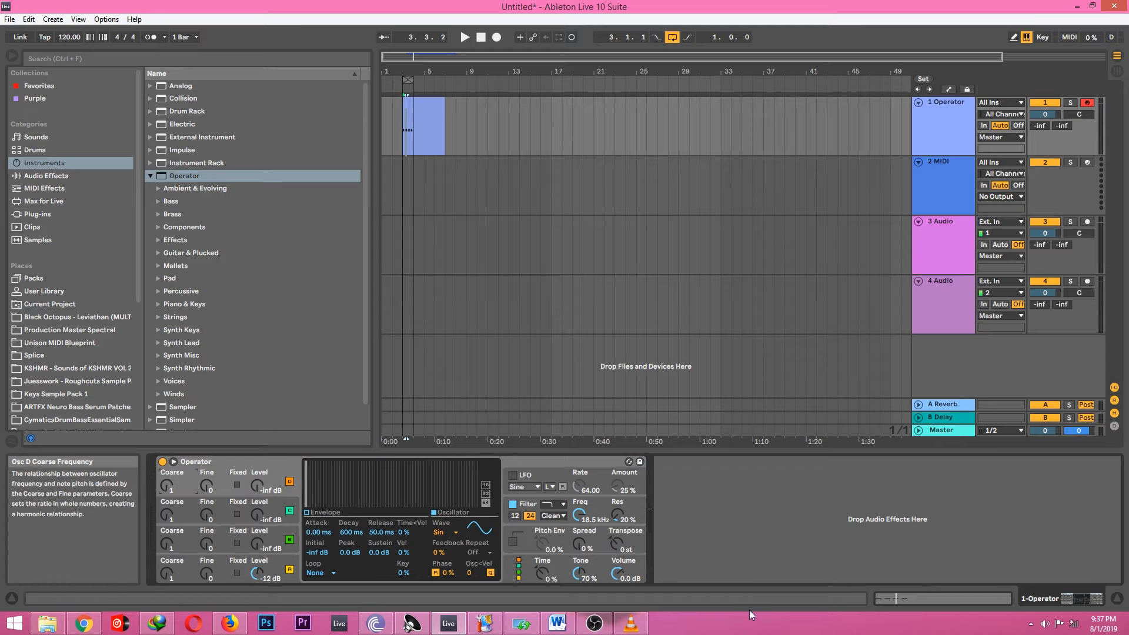
{"action": "left_click", "coordinate": [183, 541]}
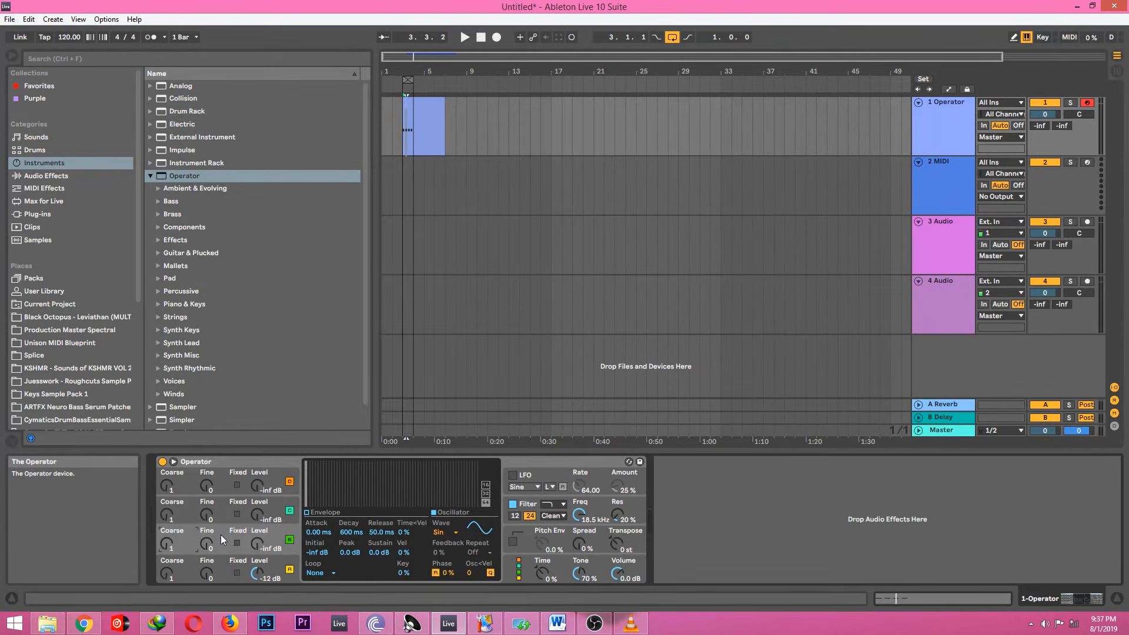
{"action": "left_click", "coordinate": [217, 479]}
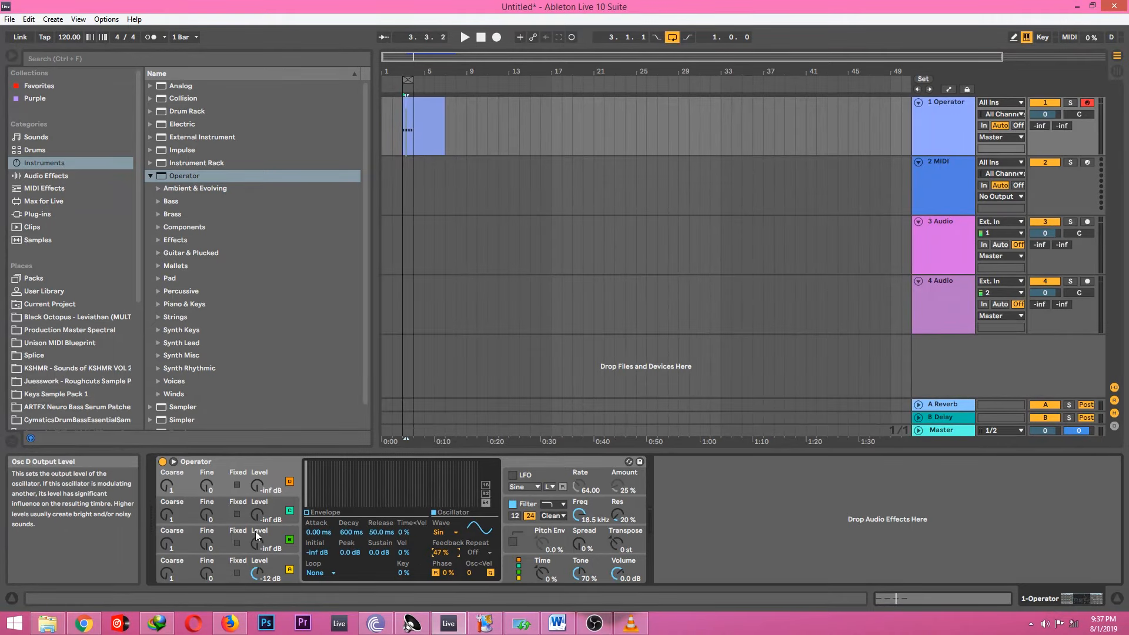
{"action": "key", "text": "space"}
{"action": "key", "text": "space"}
{"action": "key", "text": "a"}
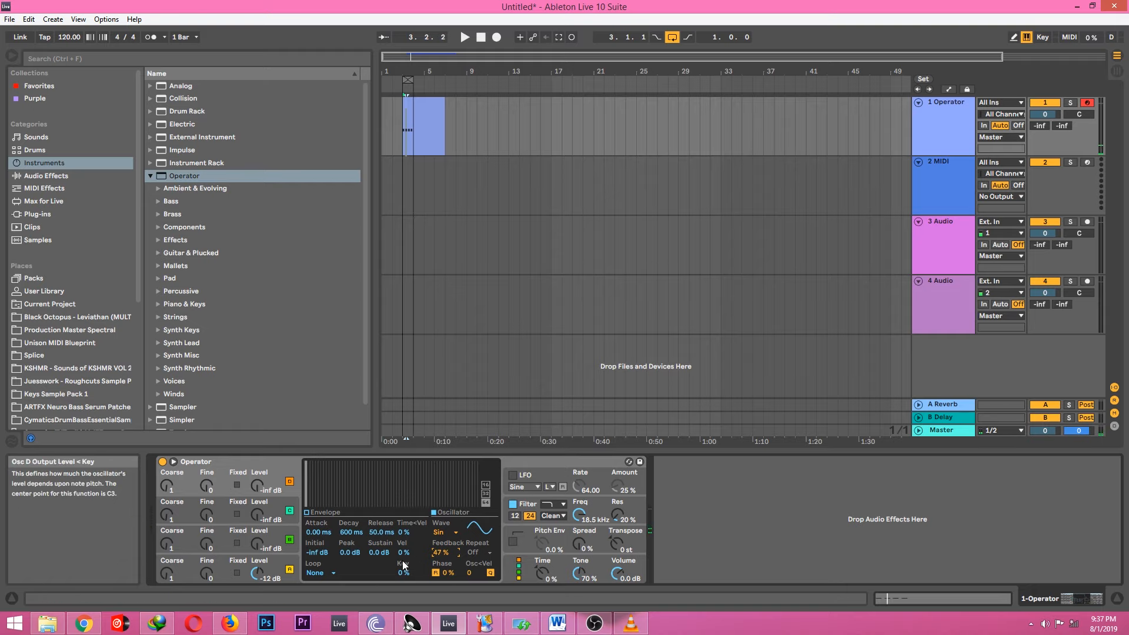
{"action": "key", "text": "space"}
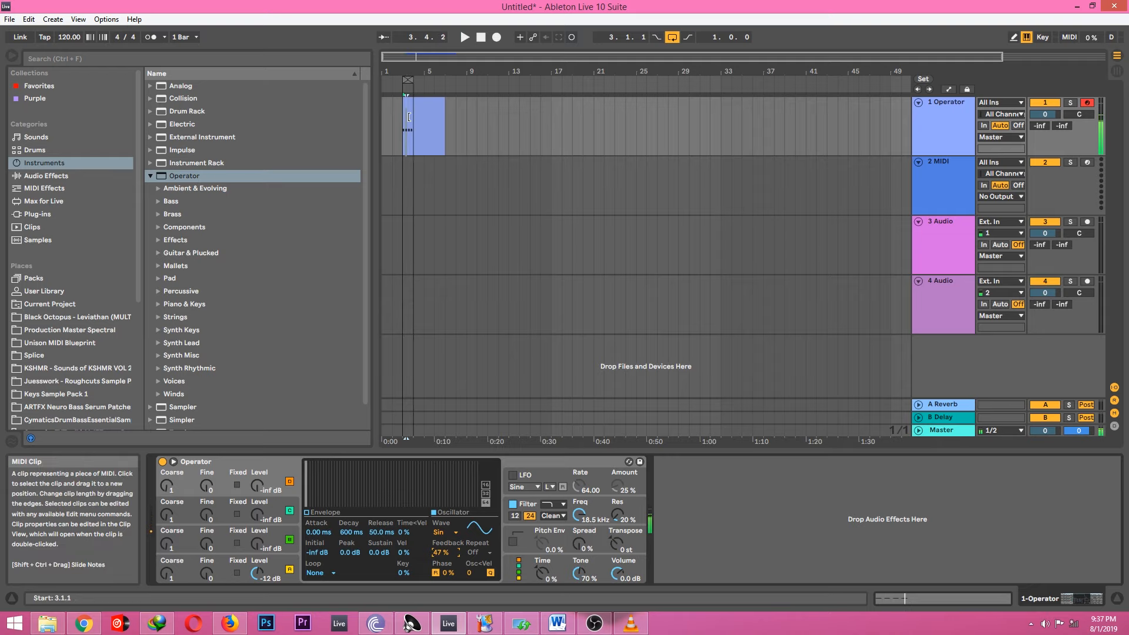
- Replace the four-bar clip with a new one-bar MIDI clip at bar 3 containing a row of C3 notes
{"action": "key", "text": "space"}
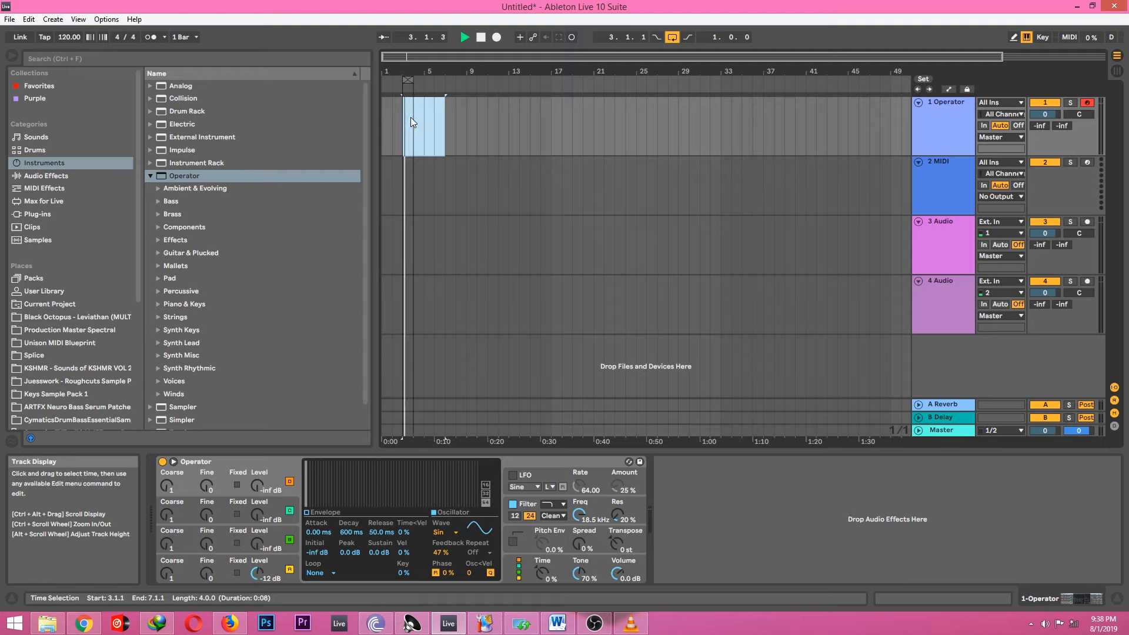
{"action": "double_click", "coordinate": [406, 101]}
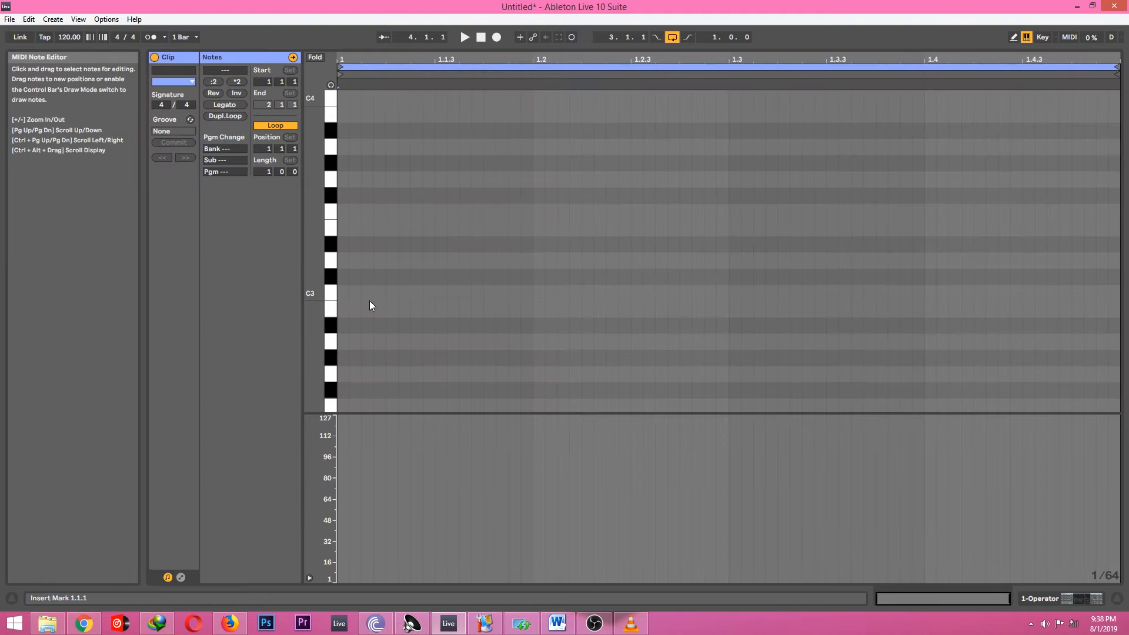
{"action": "key", "text": "space"}
{"action": "double_click", "coordinate": [343, 293]}
{"action": "mouse_move", "coordinate": [346, 293]}
{"action": "left_mouse_down"}
{"action": "mouse_move", "coordinate": [515, 284]}
{"action": "mouse_move", "coordinate": [540, 298]}
{"action": "mouse_move", "coordinate": [630, 298]}
{"action": "mouse_move", "coordinate": [340, 276]}
{"action": "left_mouse_up"}
{"action": "double_click", "coordinate": [503, 280]}
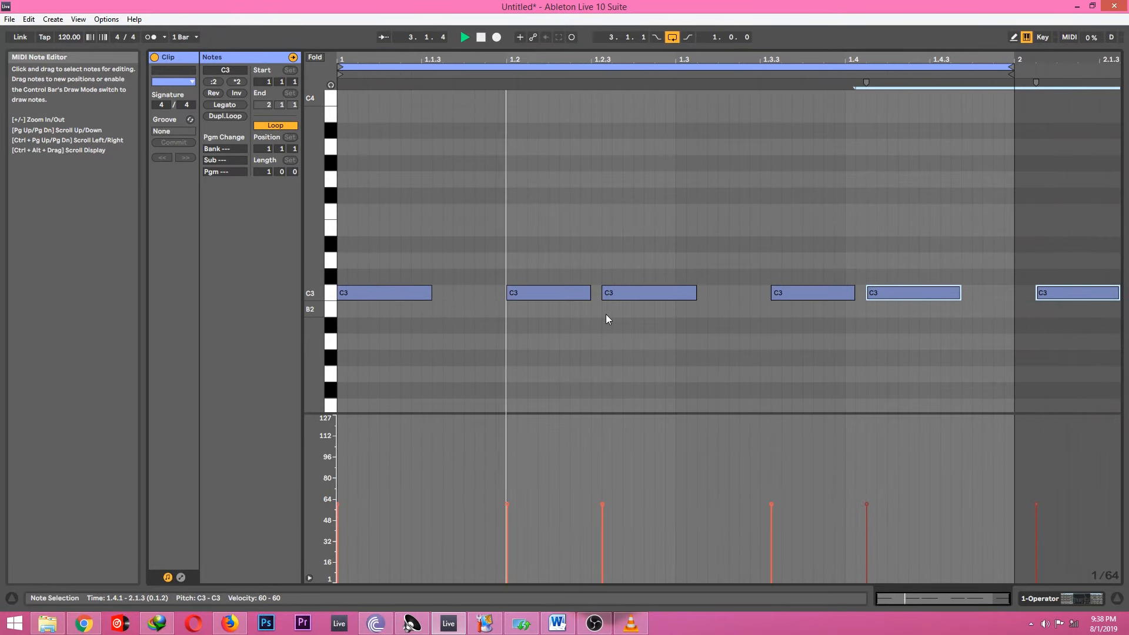
{"action": "left_click", "coordinate": [1086, 601]}
{"action": "key", "text": "space"}
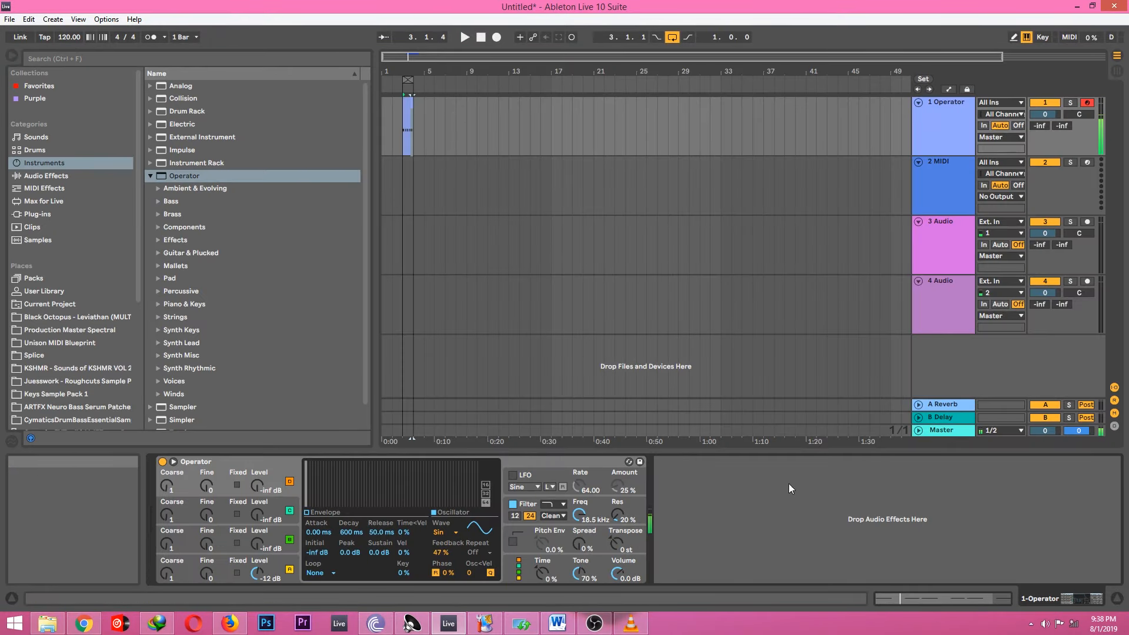
- Select the new one-bar clip on the Operator track and play it
{"action": "left_click", "coordinate": [418, 174]}
{"action": "left_click", "coordinate": [405, 122]}
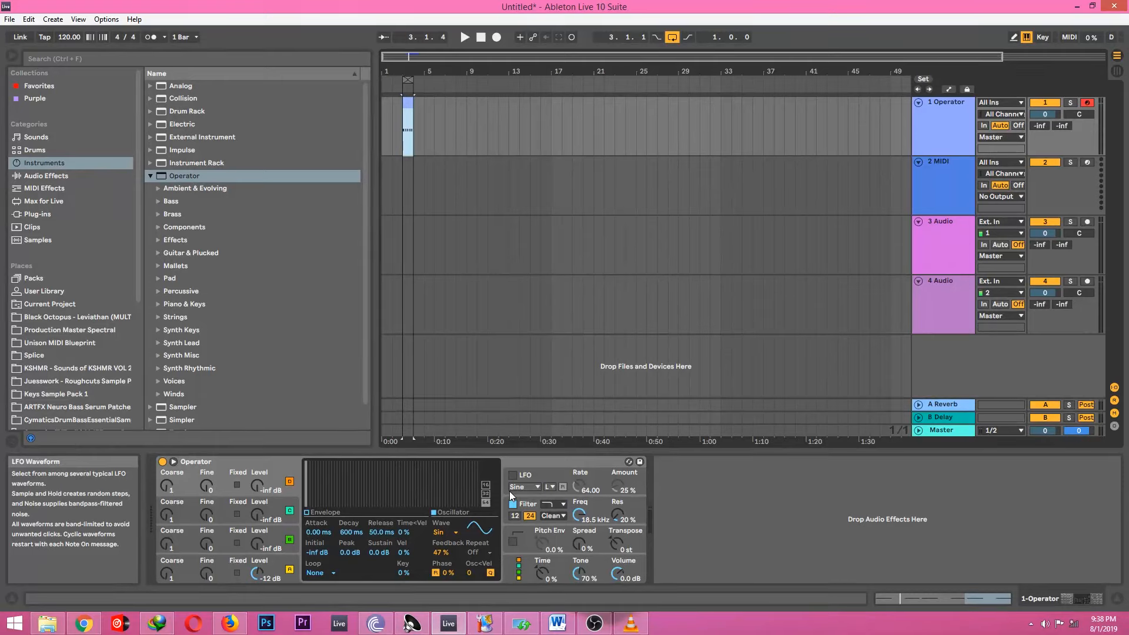
{"action": "key", "text": "space"}
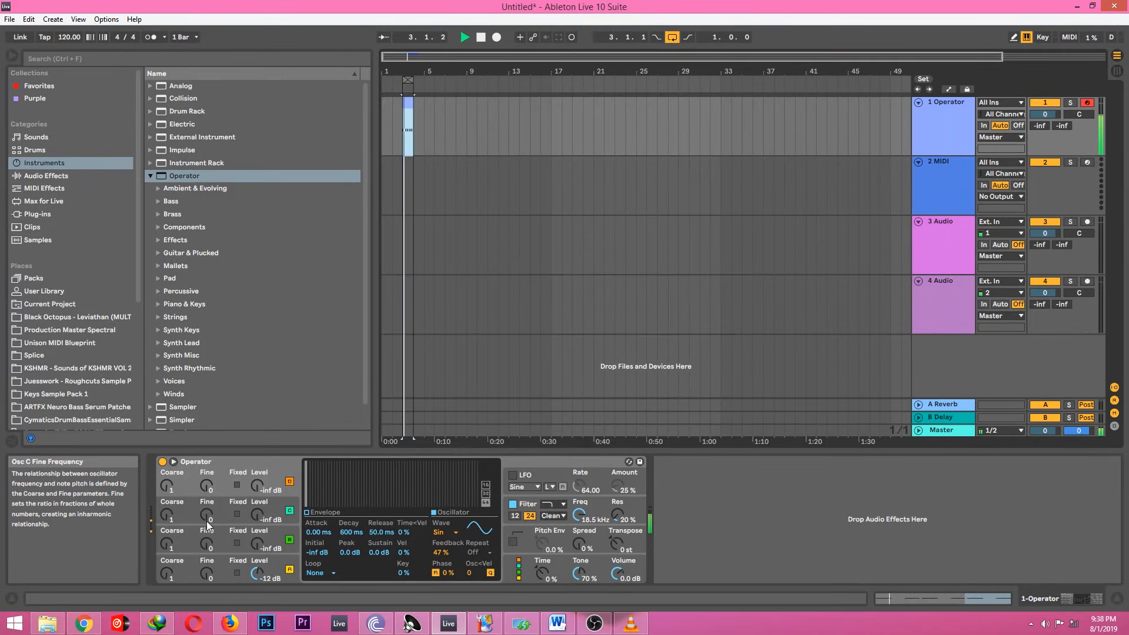
{"action": "key", "text": "space"}
- Raise the levels of oscillators B, C and D to -20 dB, -11 dB and -13 dB and play the loop
{"action": "left_click", "coordinate": [258, 544]}
{"action": "key", "text": "space"}
{"action": "left_click_drag", "start_coordinate": [258, 544], "coordinate": [255, 453]}
{"action": "key", "text": "space"}
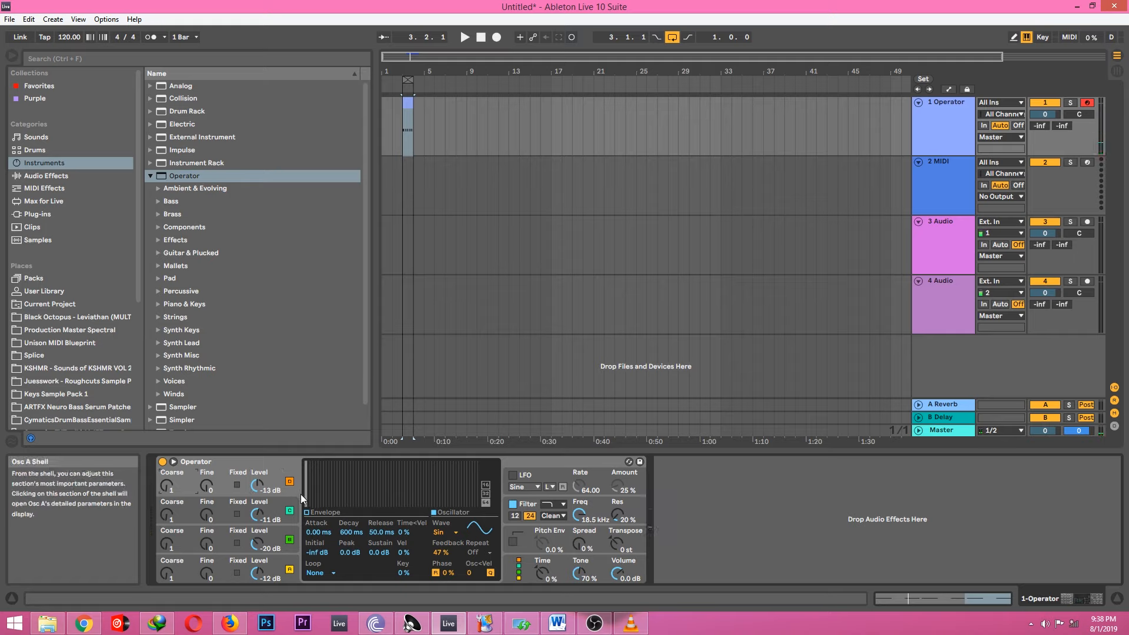
{"action": "key", "text": "space"}
{"action": "key", "text": "space"}
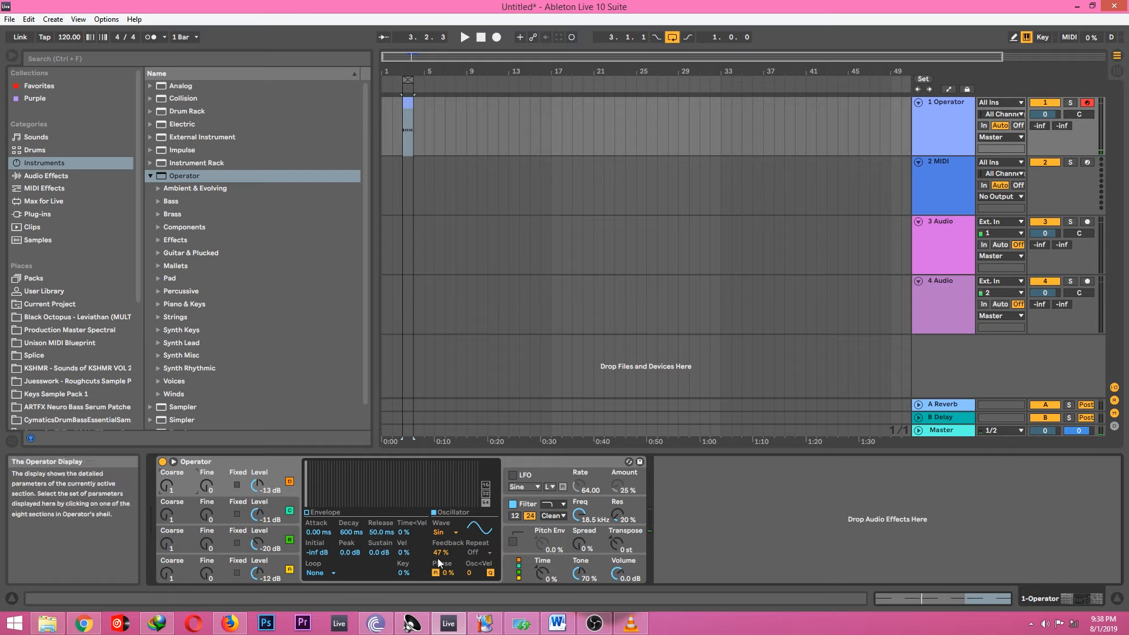
- Set oscillator D's Feedback to 100% and listen to the loop
{"action": "left_click_drag", "start_coordinate": [439, 553], "coordinate": [440, 500]}
{"action": "key", "text": "space"}
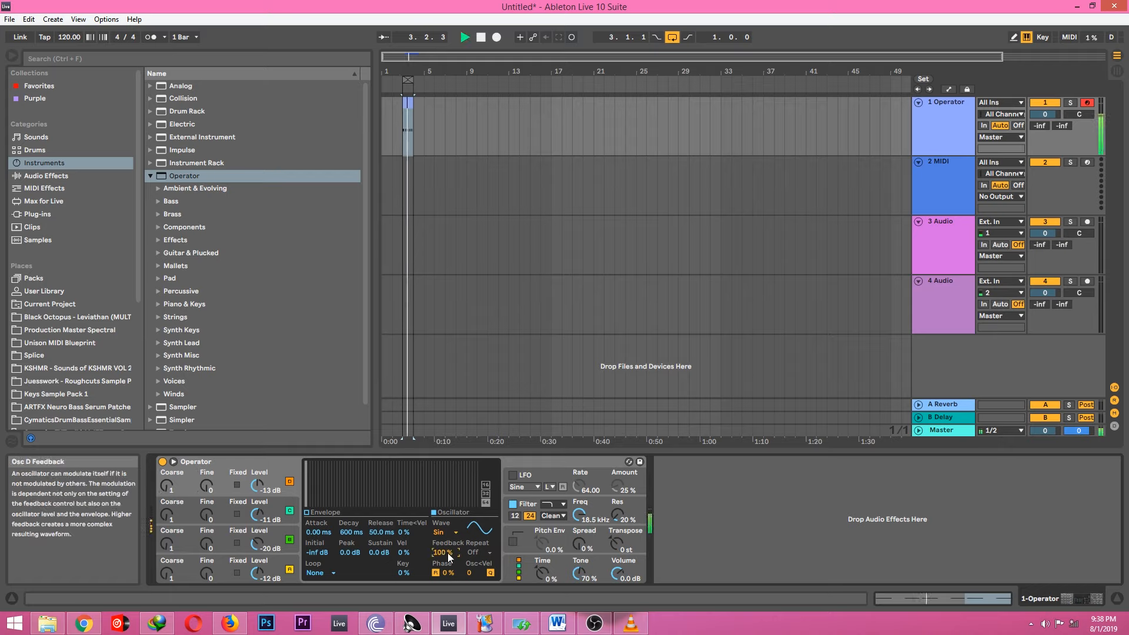
{"action": "key", "text": "space"}
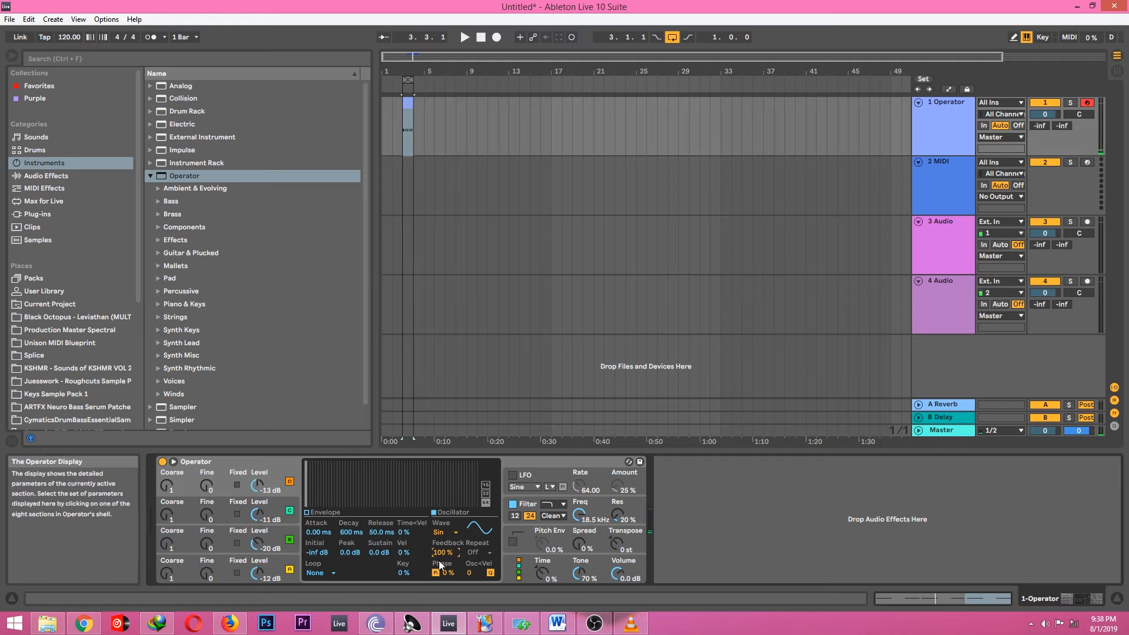
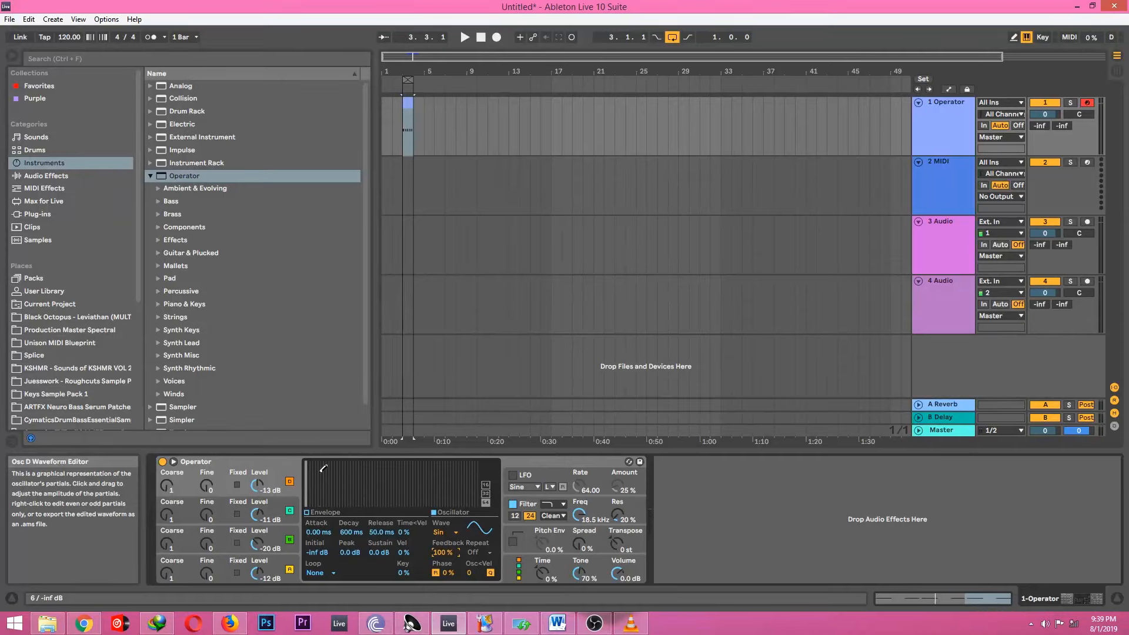
- Review the audio device, sample rate and latency settings in Preferences, show Operator's pitch envelope settings, and close Preferences
{"action": "left_click", "coordinate": [105, 18]}
{"action": "left_click", "coordinate": [135, 337]}
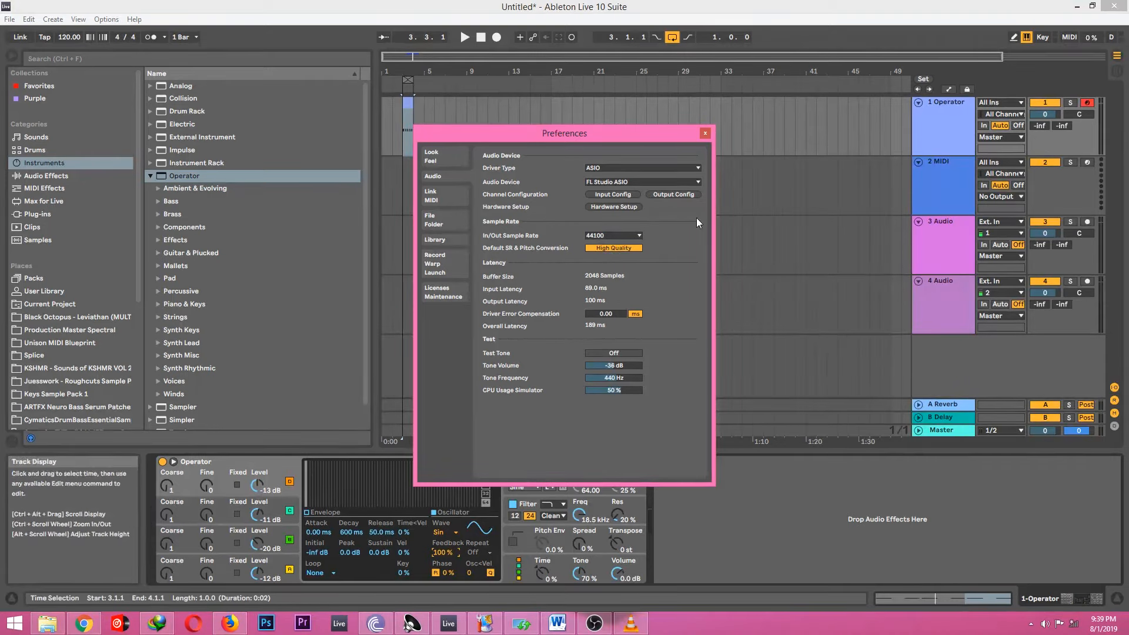
{"action": "left_click", "coordinate": [755, 160]}
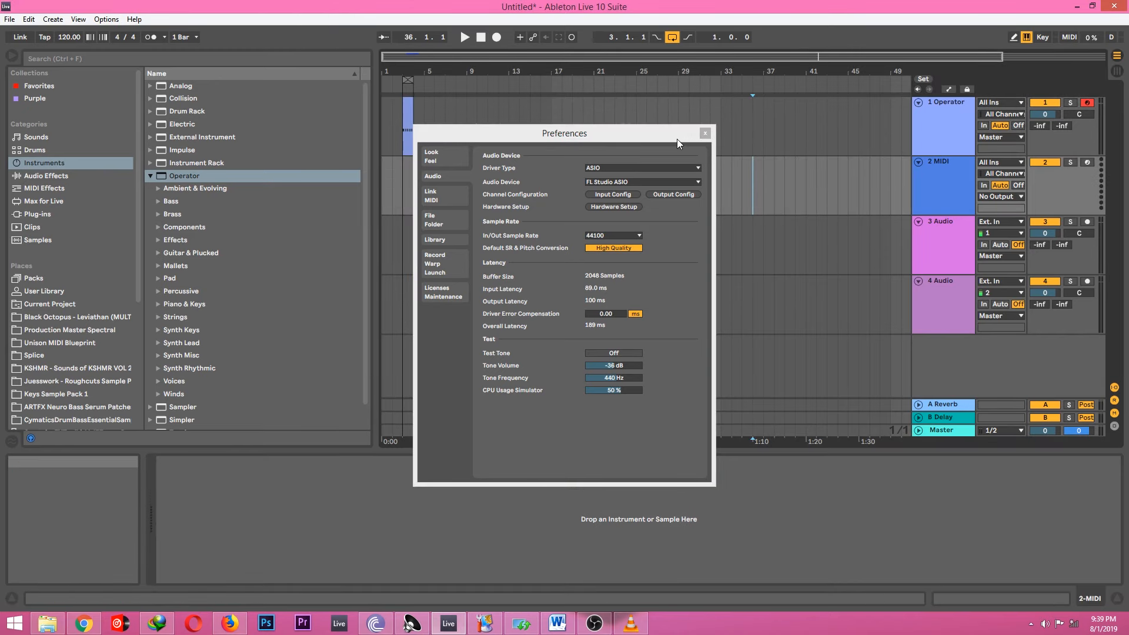
{"action": "left_click", "coordinate": [495, 110]}
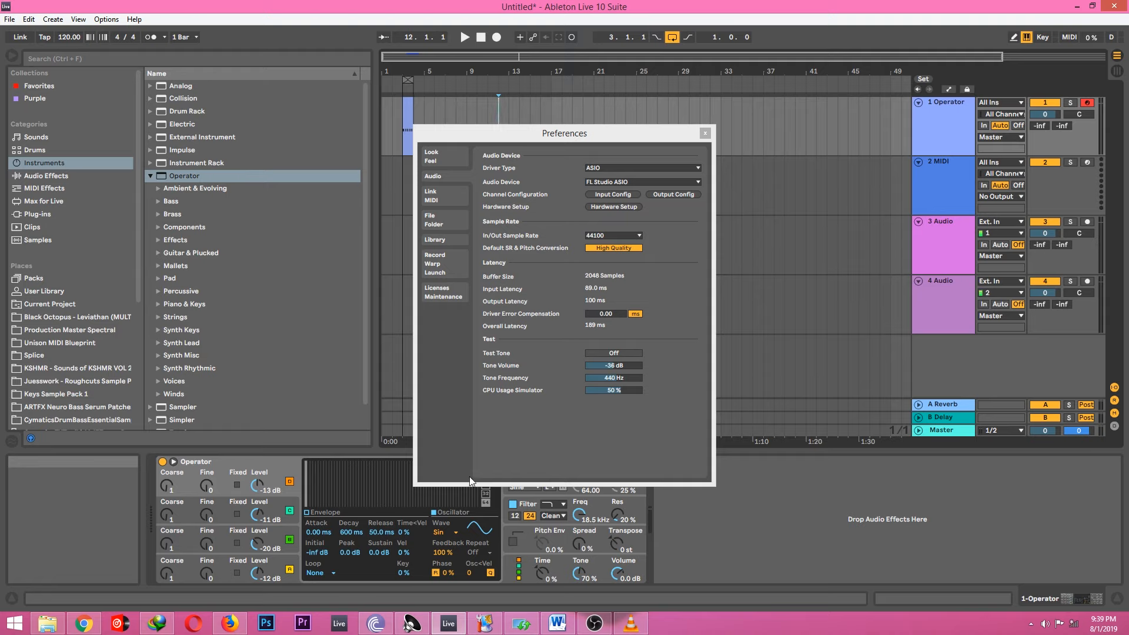
{"action": "left_click", "coordinate": [513, 542]}
{"action": "left_click", "coordinate": [519, 540]}
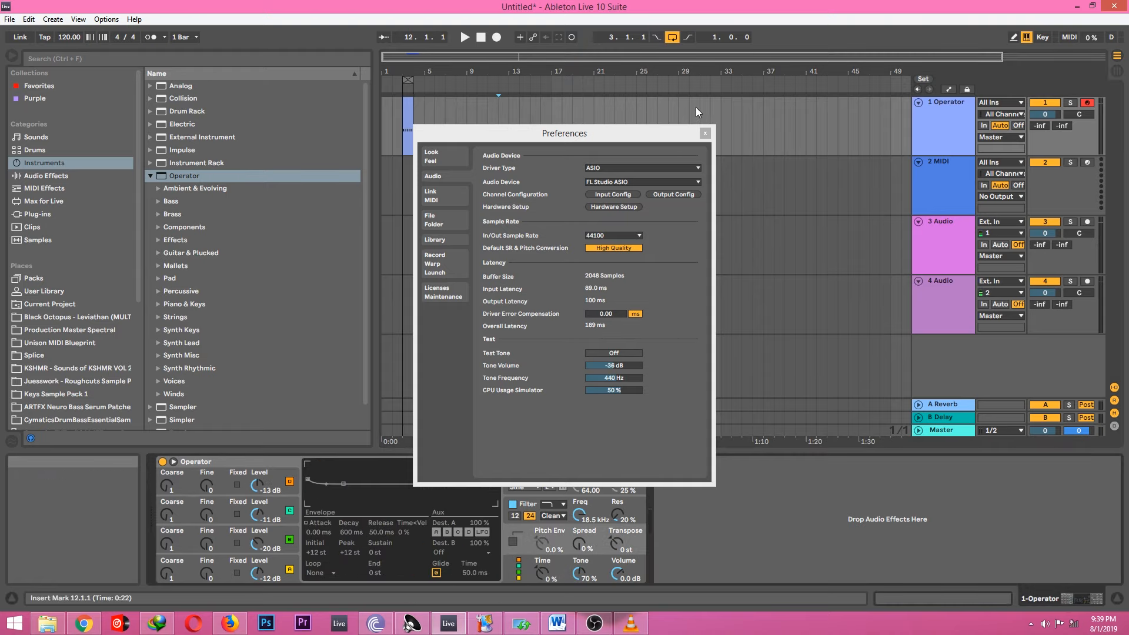
{"action": "left_click", "coordinate": [705, 133]}
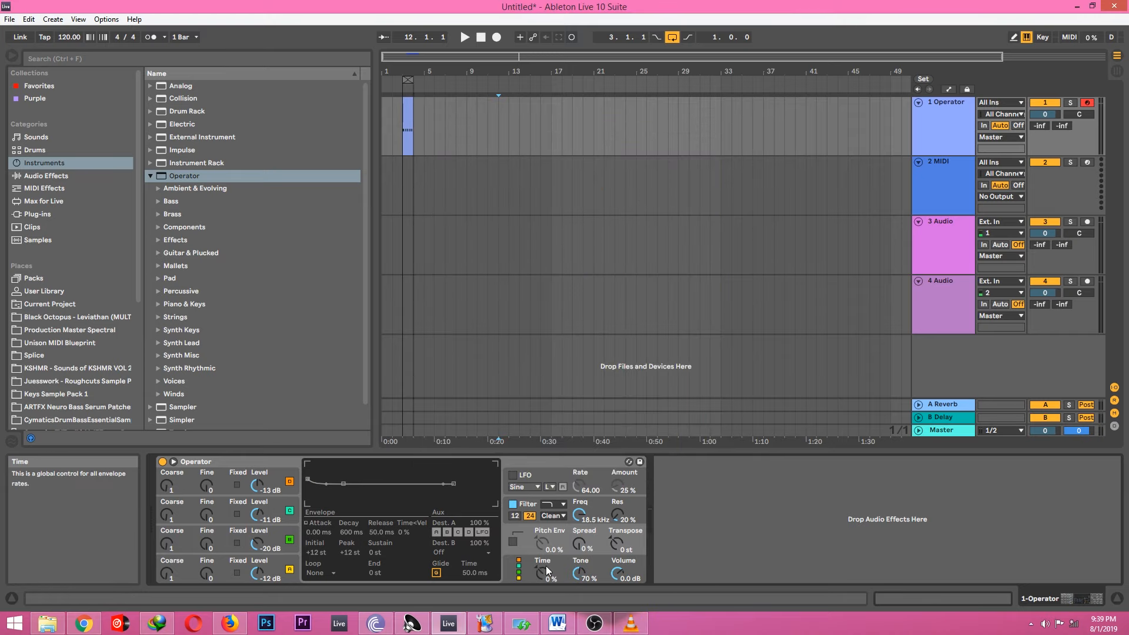
- Raise Operator's global Tone to 98% and play test notes in several octaves
{"action": "left_click_drag", "start_coordinate": [580, 574], "coordinate": [580, 553]}
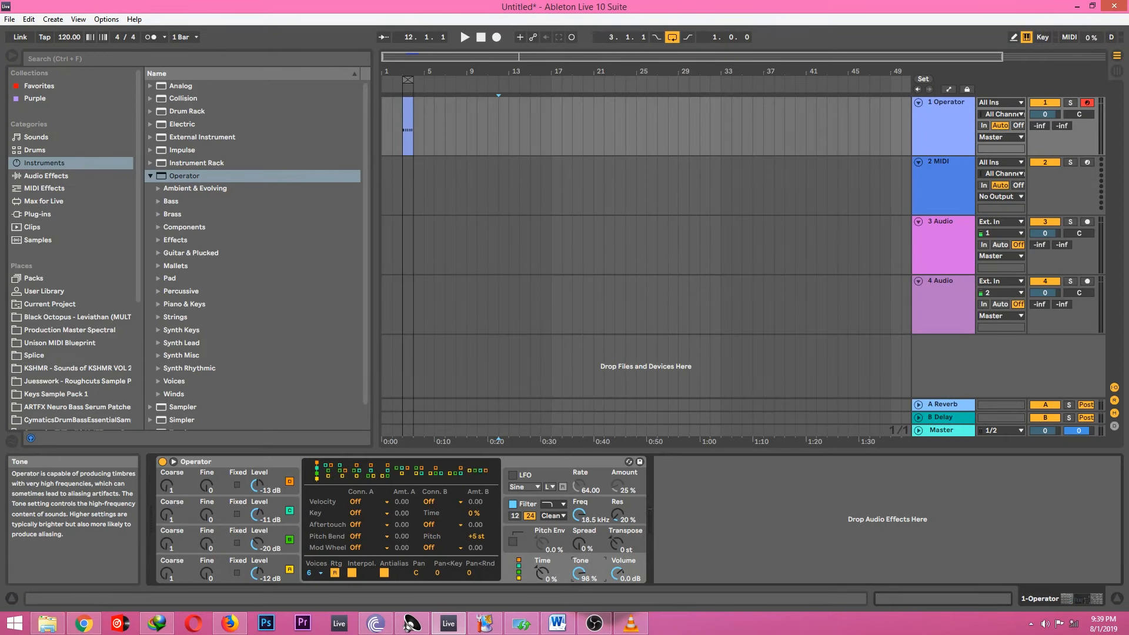
{"action": "key", "text": "a"}
{"action": "key", "text": "z"}
{"action": "key", "text": "a"}
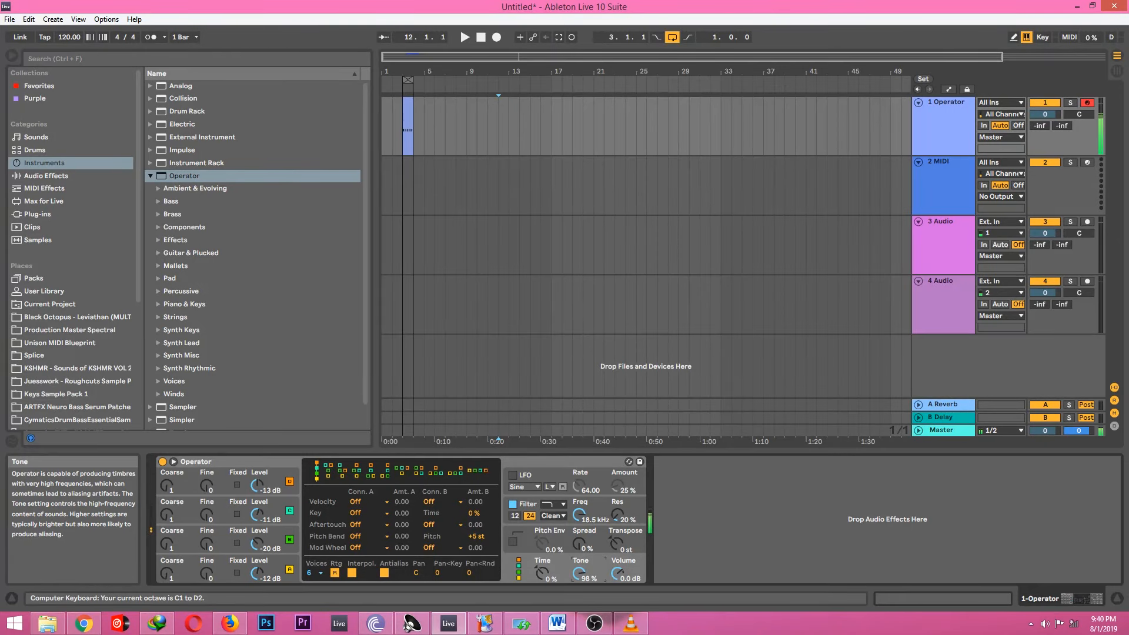
{"action": "key", "text": "x"}
{"action": "key", "text": "x"}
{"action": "key", "text": "x"}
{"action": "key", "text": "x"}
{"action": "key", "text": "x"}
{"action": "key", "text": "a"}
- Lower Operator's Tone to 7.9%, play test notes while raising it again, and return it to 70%
{"action": "left_click_drag", "start_coordinate": [579, 573], "coordinate": [579, 625]}
{"action": "key", "text": "a"}
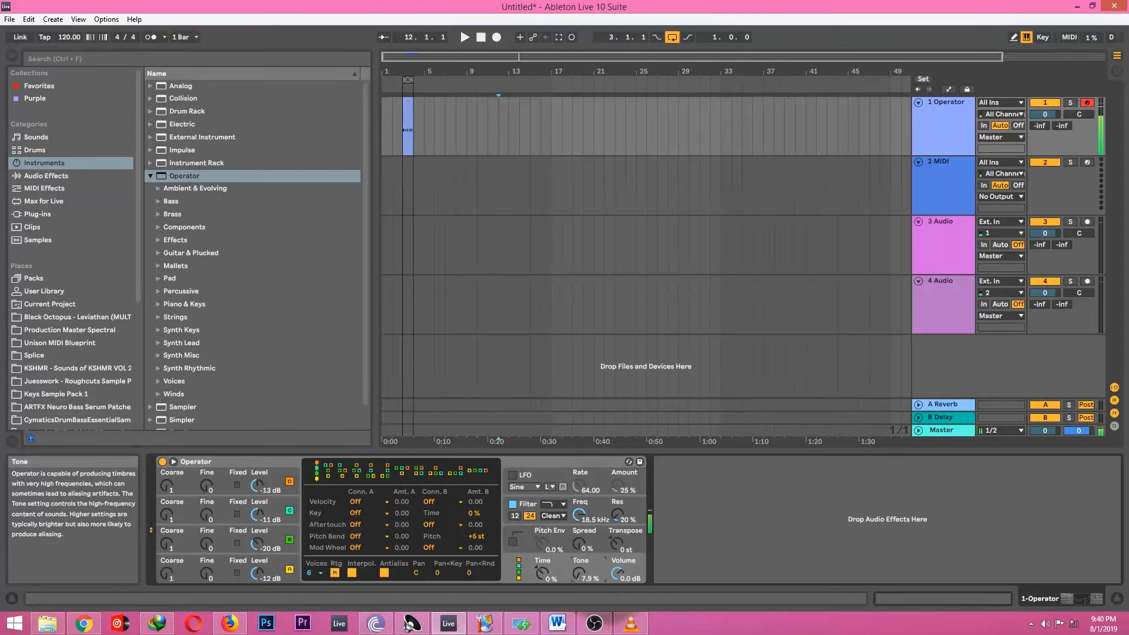
{"action": "left_click_drag", "start_coordinate": [580, 574], "coordinate": [579, 542]}
{"action": "key", "text": "x"}
{"action": "key", "text": "a"}
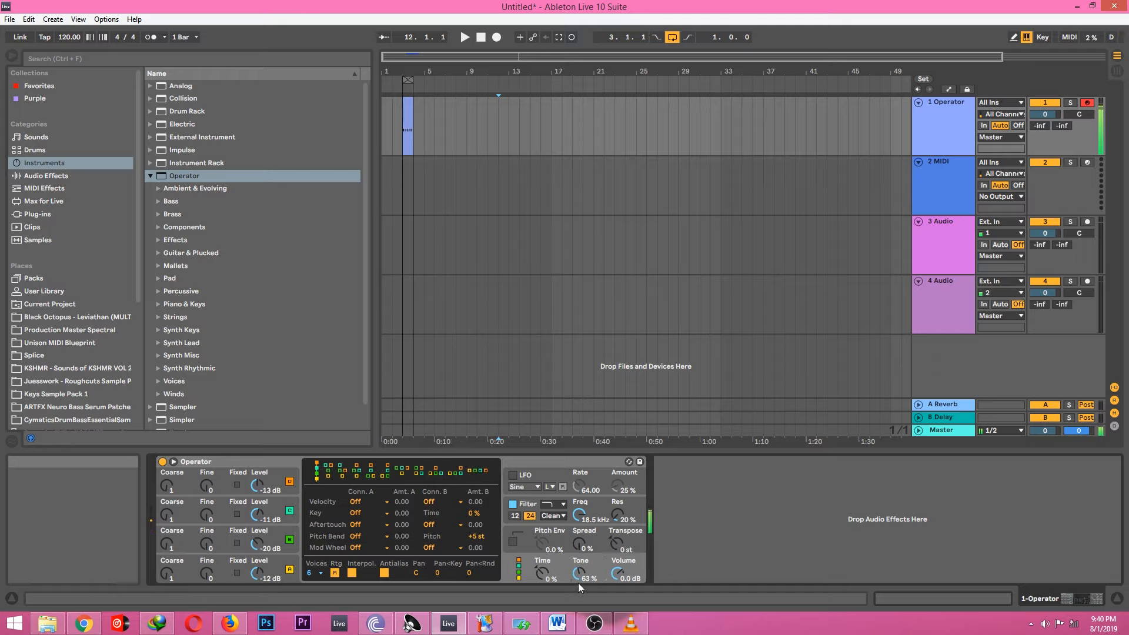
{"action": "left_click_drag", "start_coordinate": [577, 584], "coordinate": [587, 497]}
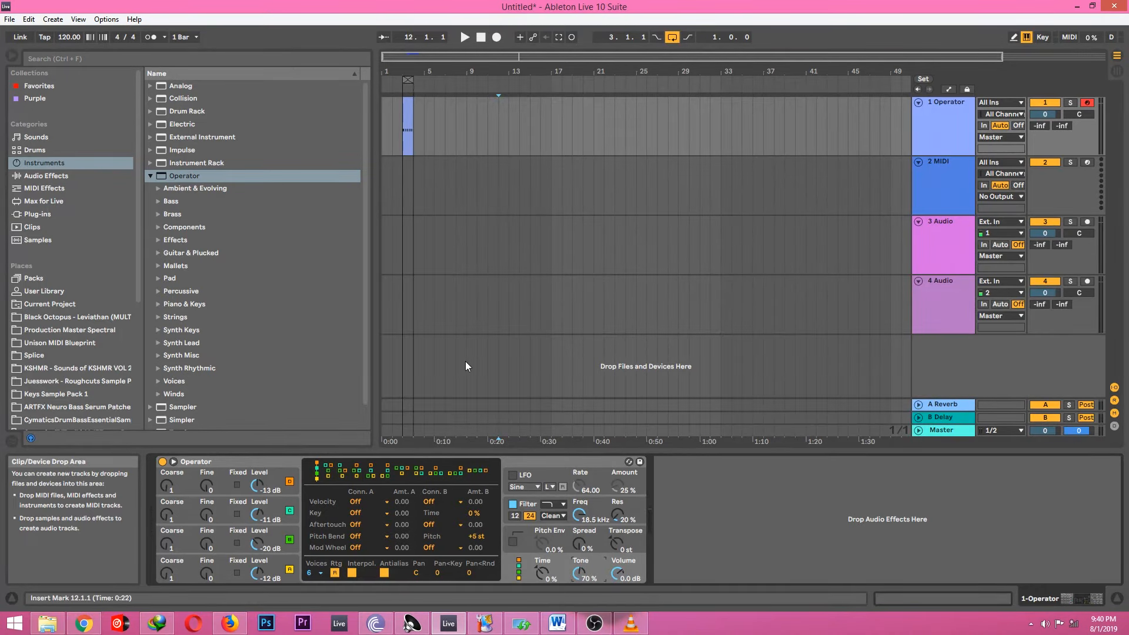
- Play test notes in different octaves, turn oscillator D's level down to -inf dB and set oscillator C's level to -17 dB
{"action": "key", "text": "x"}
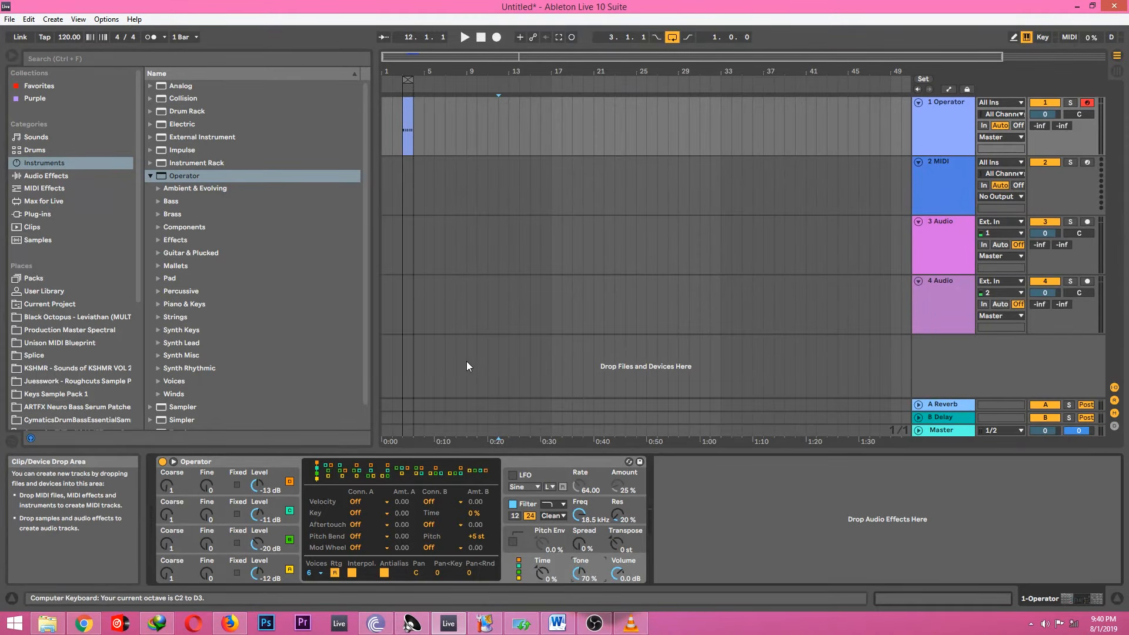
{"action": "key", "text": "a"}
{"action": "key", "text": "z"}
{"action": "key", "text": "a"}
{"action": "left_click_drag", "start_coordinate": [257, 486], "coordinate": [257, 559]}
{"action": "mouse_move", "coordinate": [257, 515]}
{"action": "left_mouse_down"}
{"action": "mouse_move", "coordinate": [257, 583]}
{"action": "mouse_move", "coordinate": [257, 496]}
{"action": "left_mouse_up"}
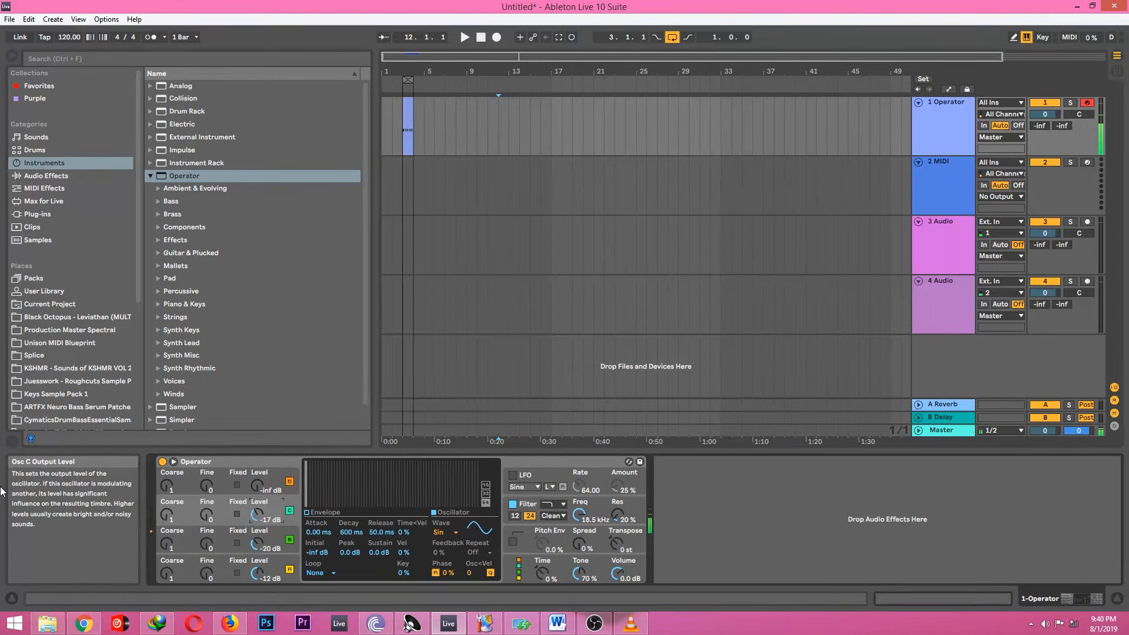
- Turn on Operator's LFO, raise its amount to 86% and its rate to about 112
{"action": "mouse_move", "coordinate": [631, 617]}
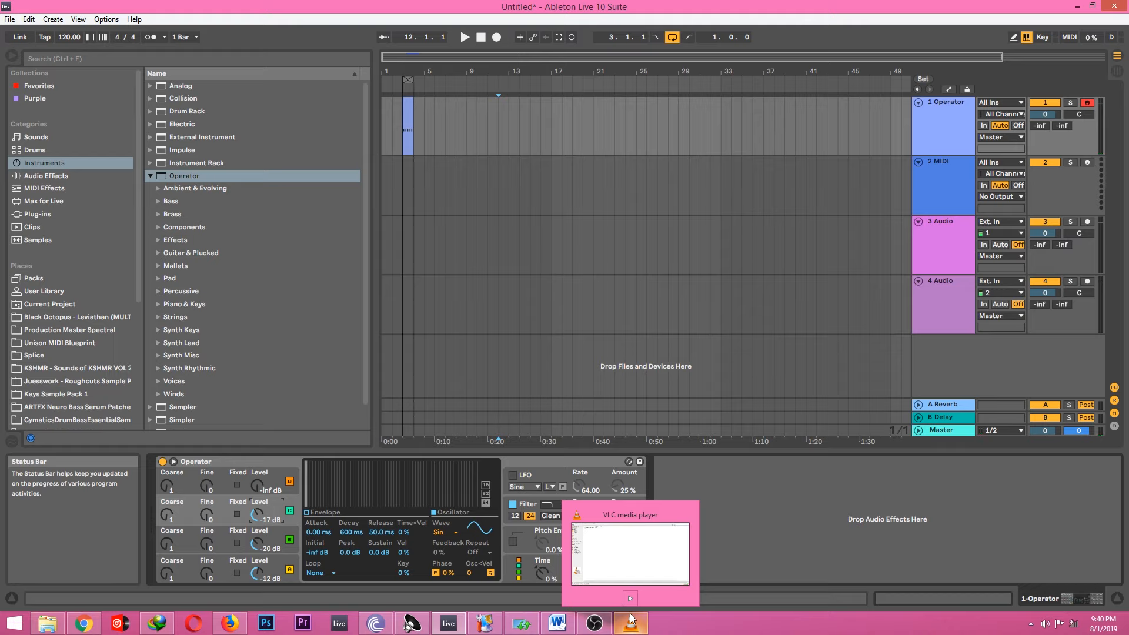
{"action": "left_click", "coordinate": [544, 475]}
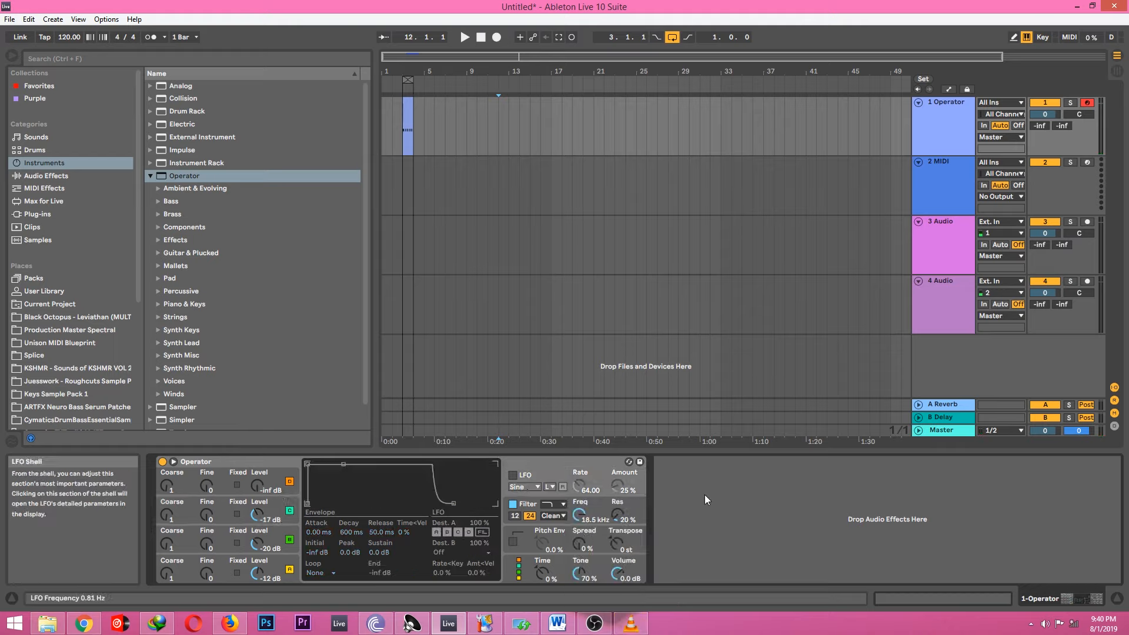
{"action": "left_click", "coordinate": [512, 475]}
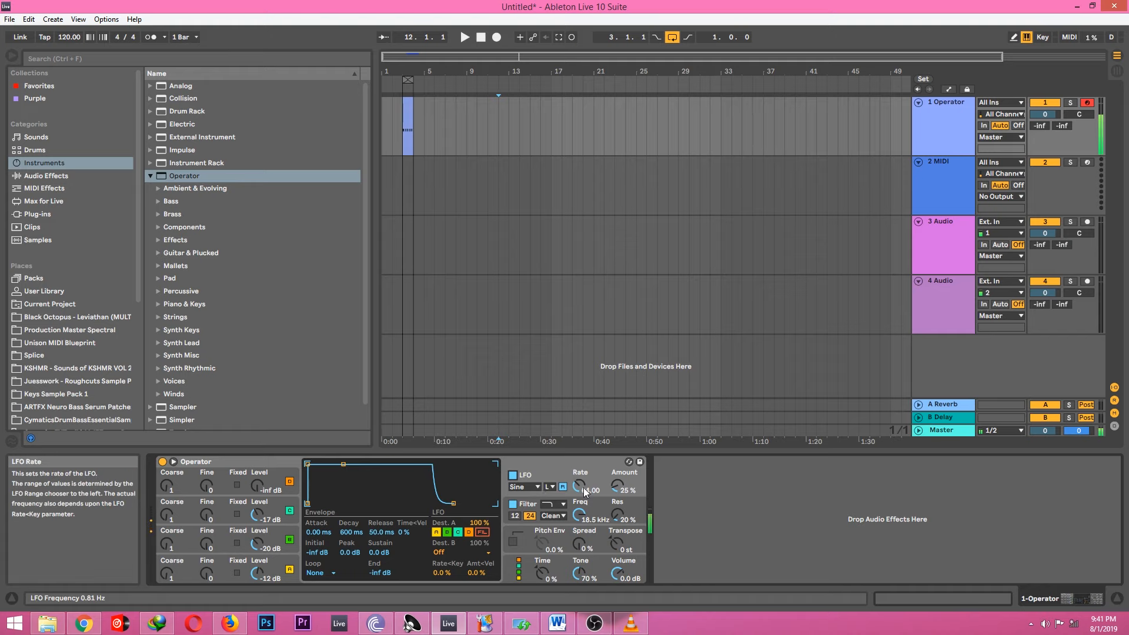
{"action": "left_click_drag", "start_coordinate": [618, 487], "coordinate": [617, 447]}
{"action": "left_click_drag", "start_coordinate": [581, 490], "coordinate": [581, 394]}
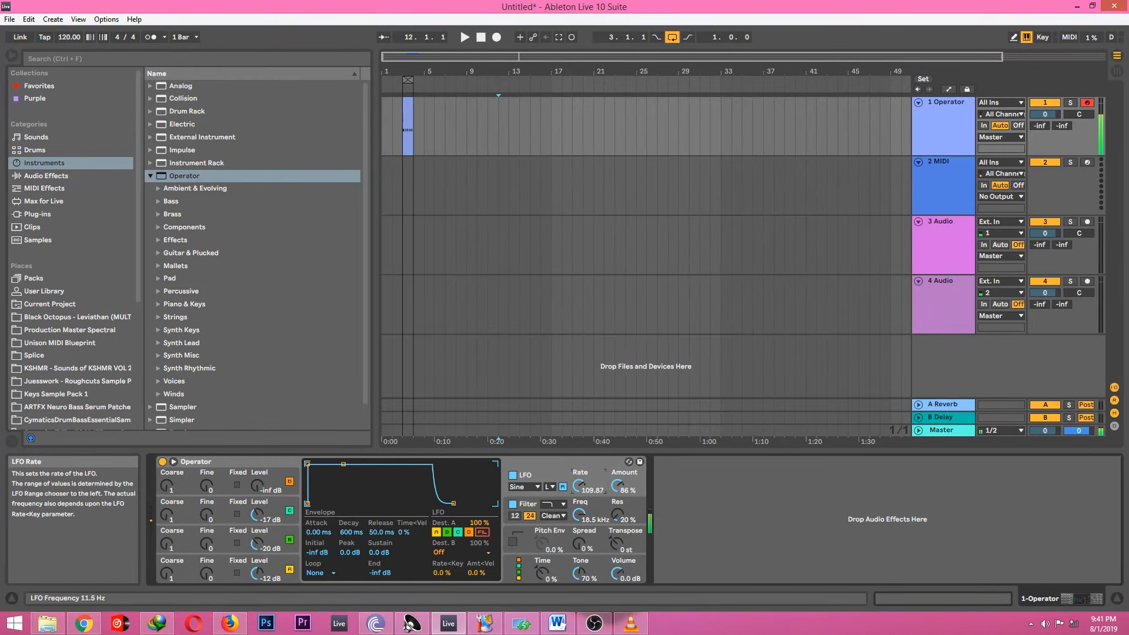
- Switch the LFO range to High and lower its rate to 0.00
{"action": "left_click", "coordinate": [551, 487]}
{"action": "left_click", "coordinate": [552, 507]}
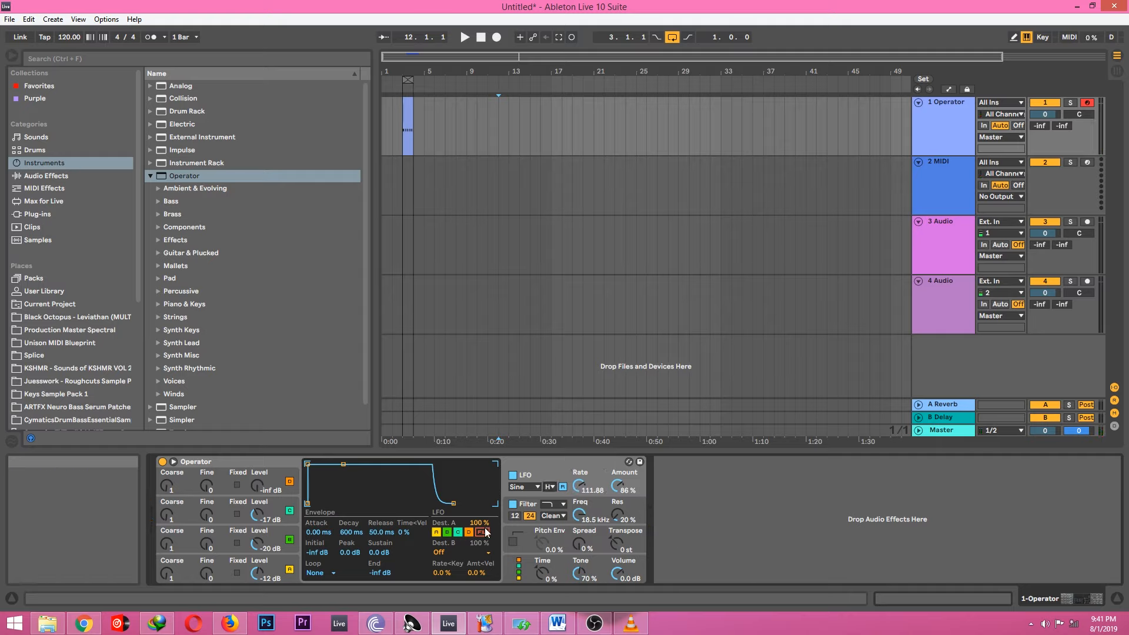
{"action": "left_click_drag", "start_coordinate": [585, 488], "coordinate": [585, 558]}
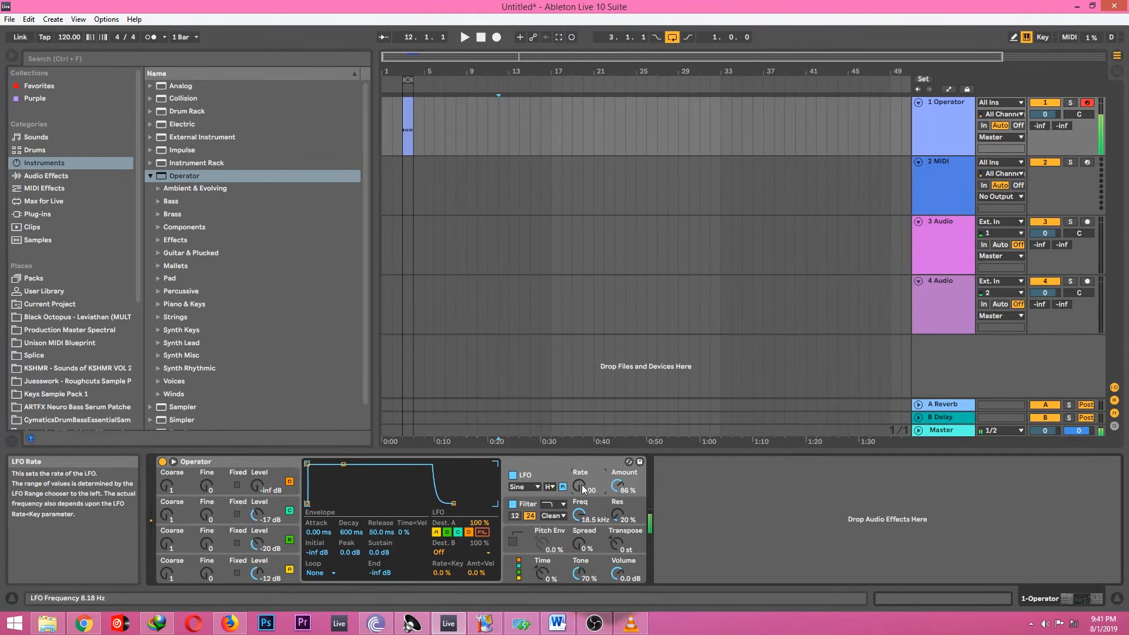
- Lower the output levels of oscillators B and C to -inf dB, and sweep the LFO rate up and back to 0.00
{"action": "left_click_drag", "start_coordinate": [258, 544], "coordinate": [258, 600]}
{"action": "left_click_drag", "start_coordinate": [258, 515], "coordinate": [257, 565]}
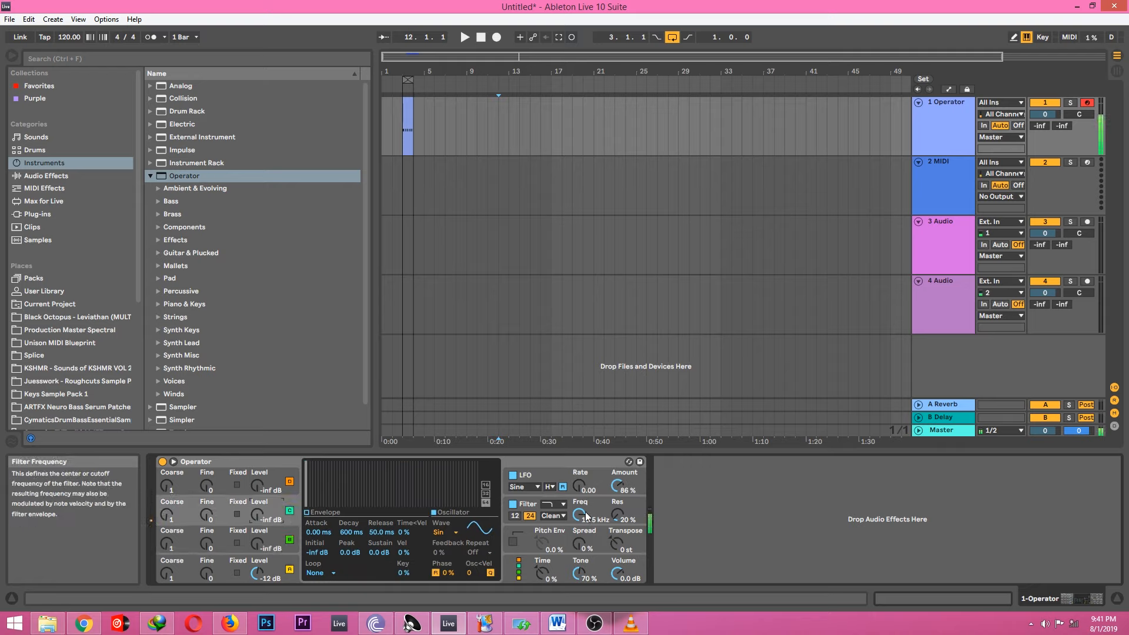
{"action": "left_click", "coordinate": [580, 486]}
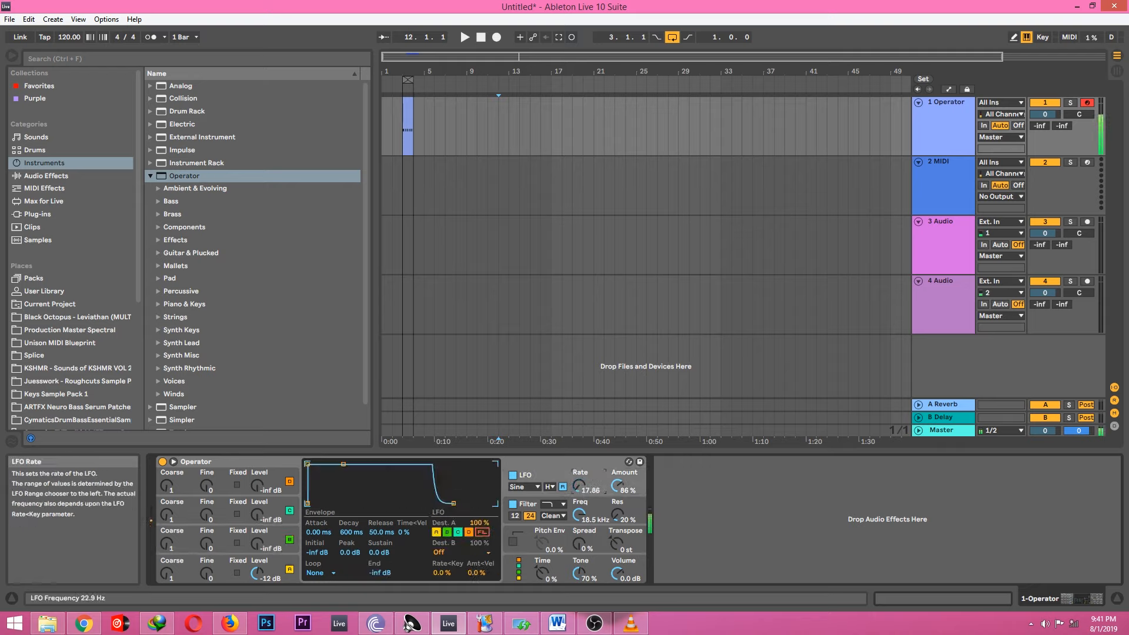
{"action": "mouse_move", "coordinate": [580, 486]}
{"action": "left_mouse_down"}
{"action": "mouse_move", "coordinate": [579, 453]}
{"action": "mouse_move", "coordinate": [580, 485]}
{"action": "left_mouse_up"}
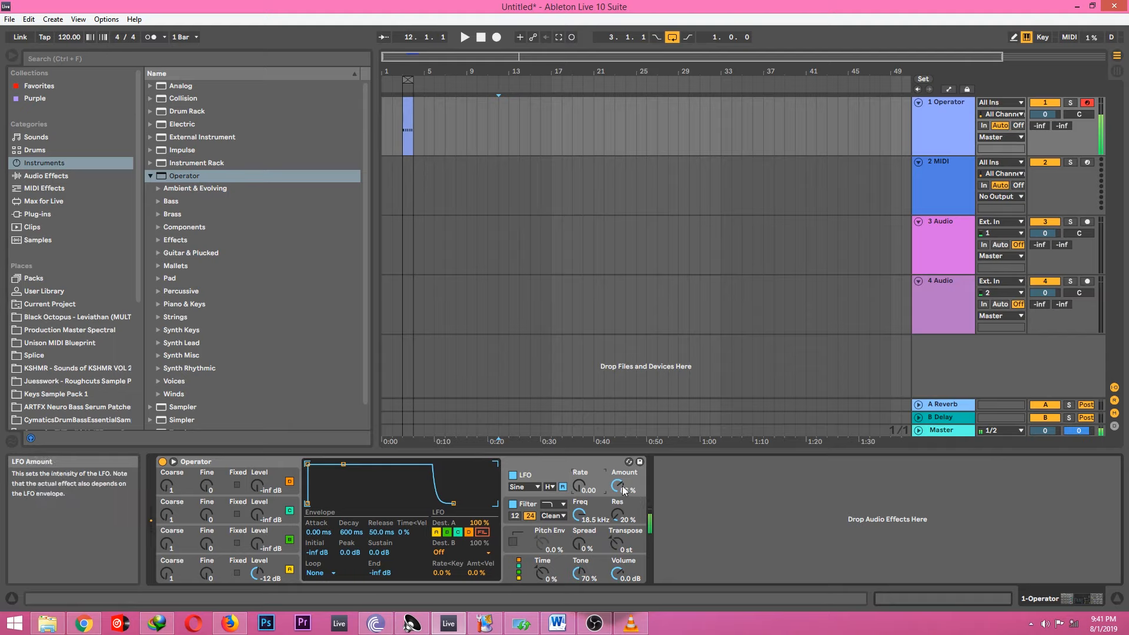
- Try the Square, Triangle and SwUp waveforms on the LFO, and set it to SwDown
{"action": "left_click", "coordinate": [524, 487]}
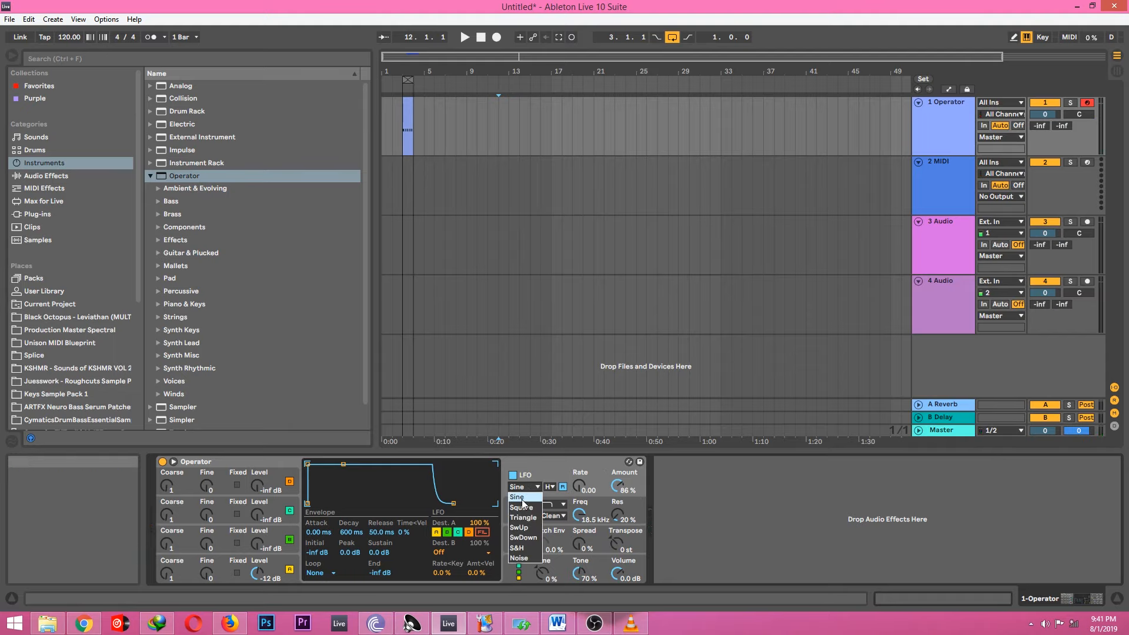
{"action": "left_click", "coordinate": [522, 508]}
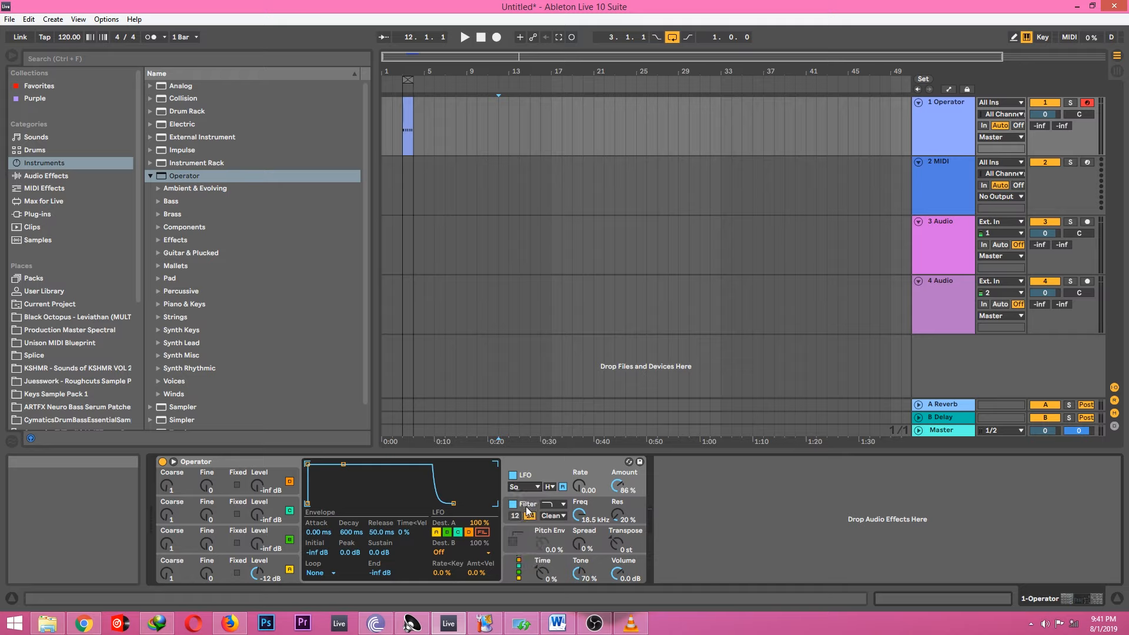
{"action": "left_click", "coordinate": [523, 487]}
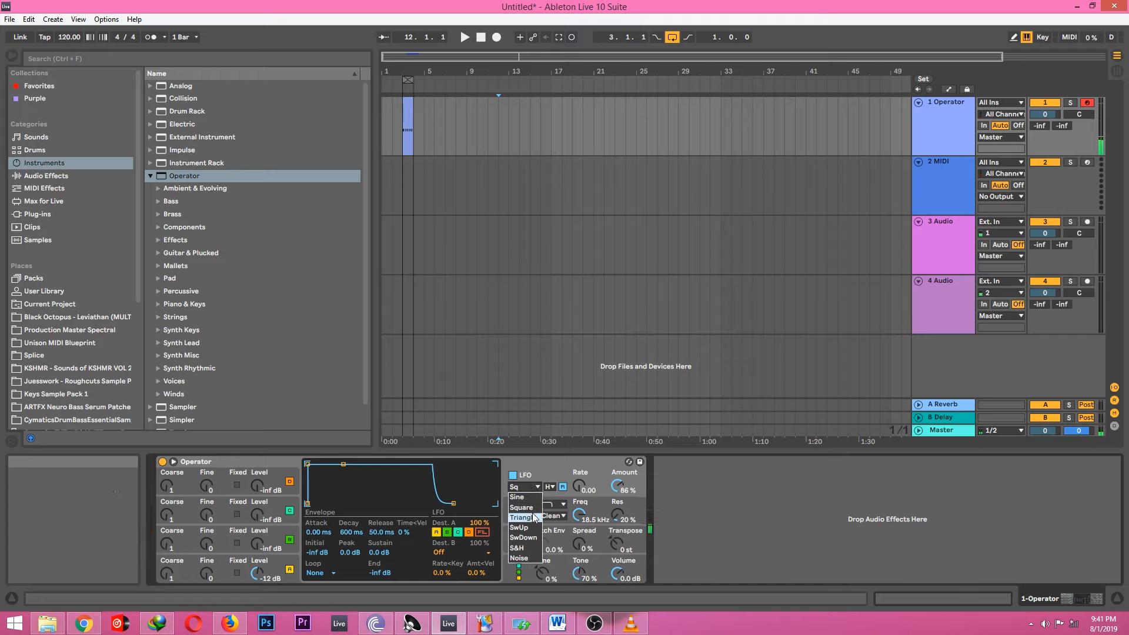
{"action": "left_click", "coordinate": [524, 517]}
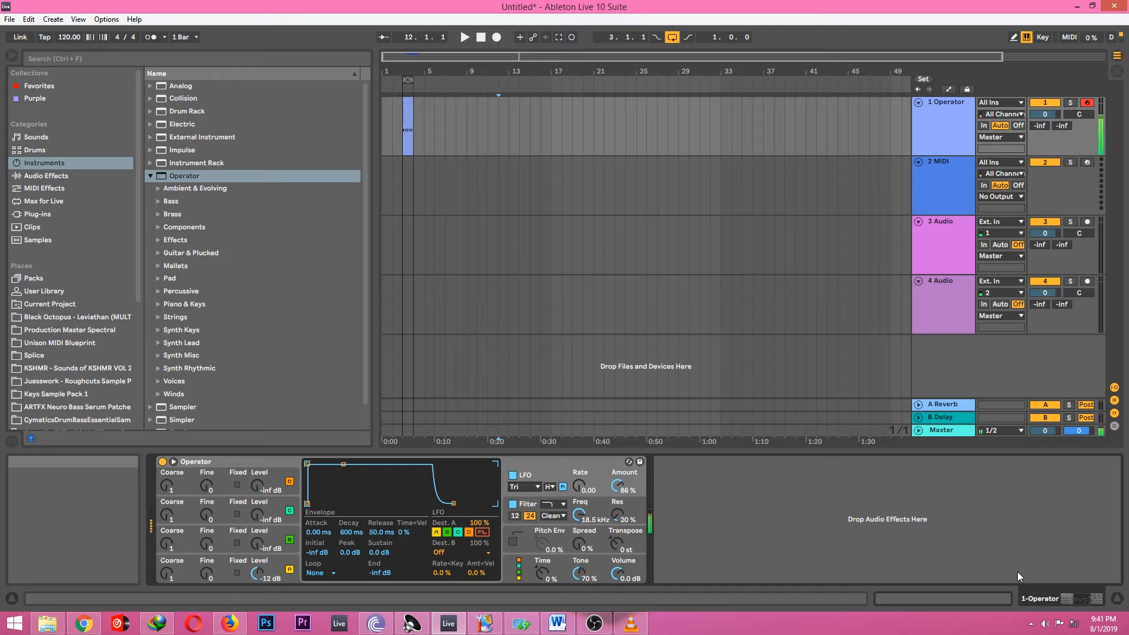
{"action": "left_click", "coordinate": [528, 485]}
{"action": "left_click", "coordinate": [525, 527]}
{"action": "left_click", "coordinate": [534, 487]}
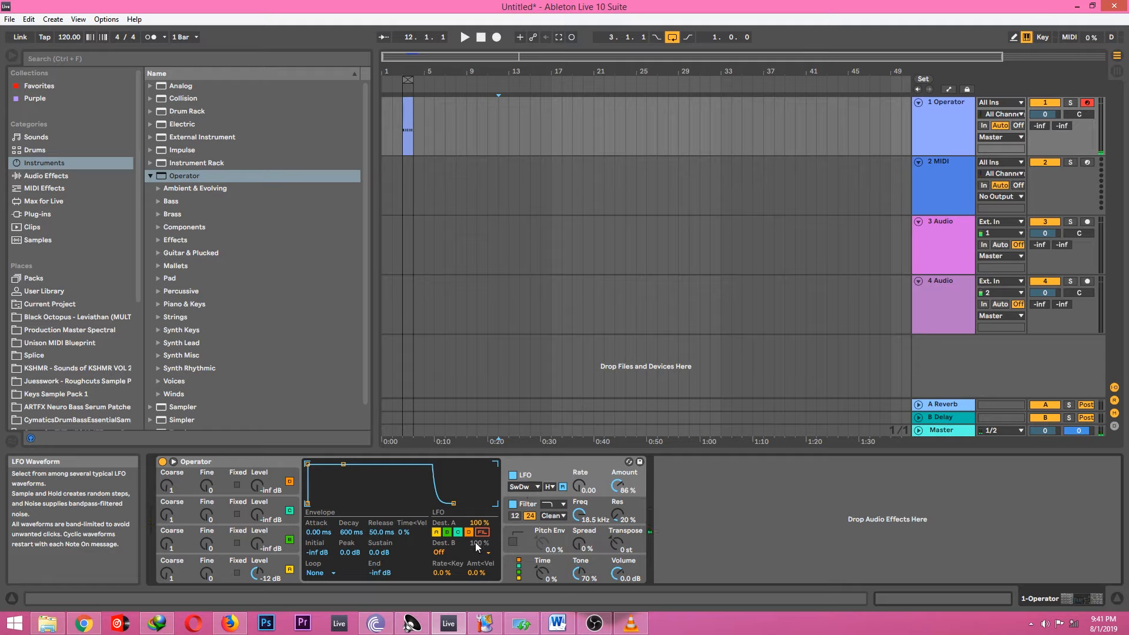
{"action": "left_click", "coordinate": [799, 554]}
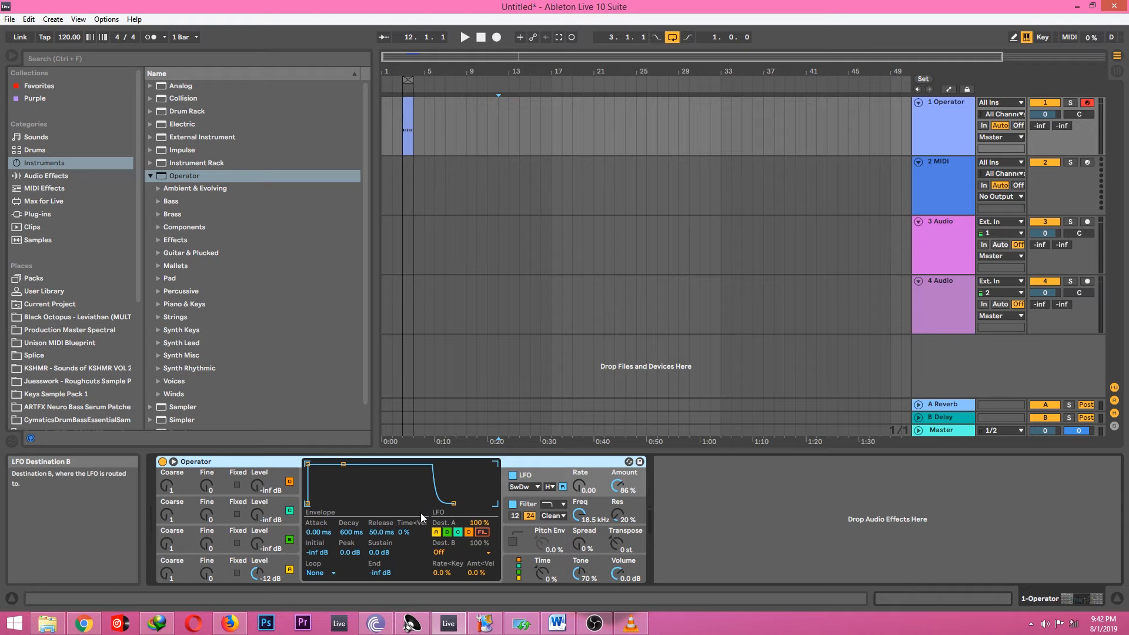
{"action": "right_click", "coordinate": [327, 533]}
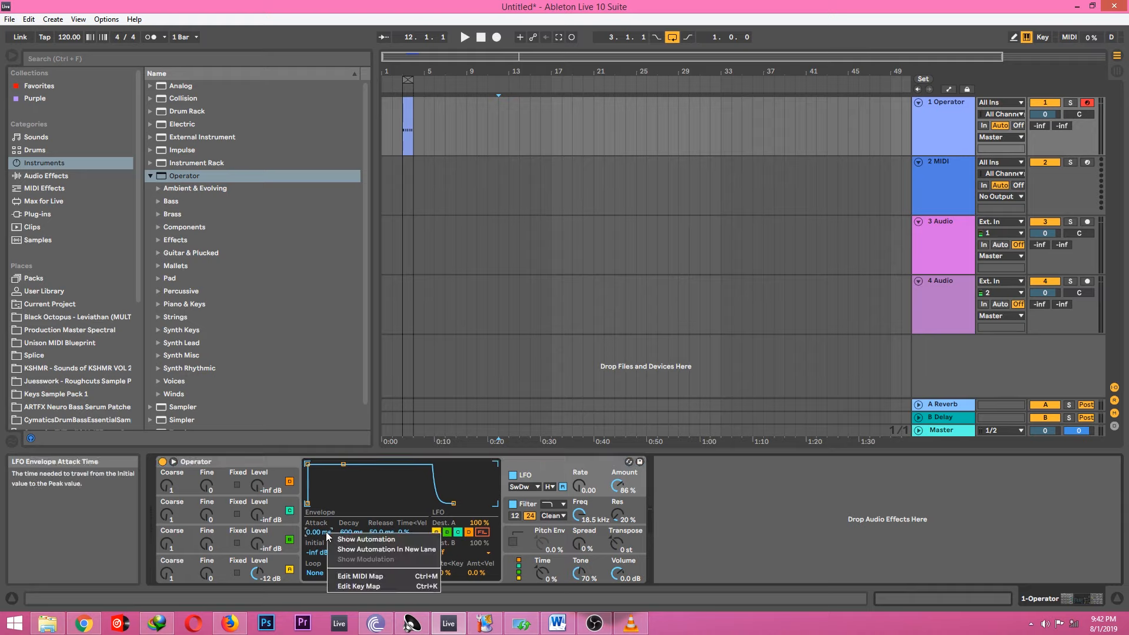
{"action": "left_click", "coordinate": [380, 531]}
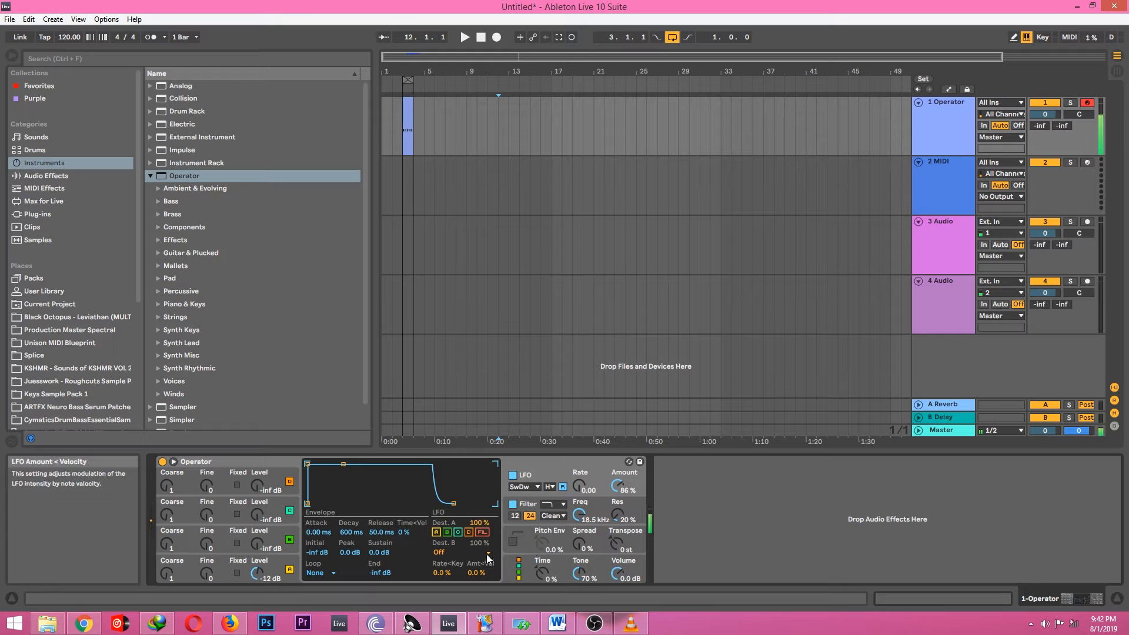
- Route LFO destination A to the filter and lower the filter frequency to 287 Hz
{"action": "left_click", "coordinate": [483, 533]}
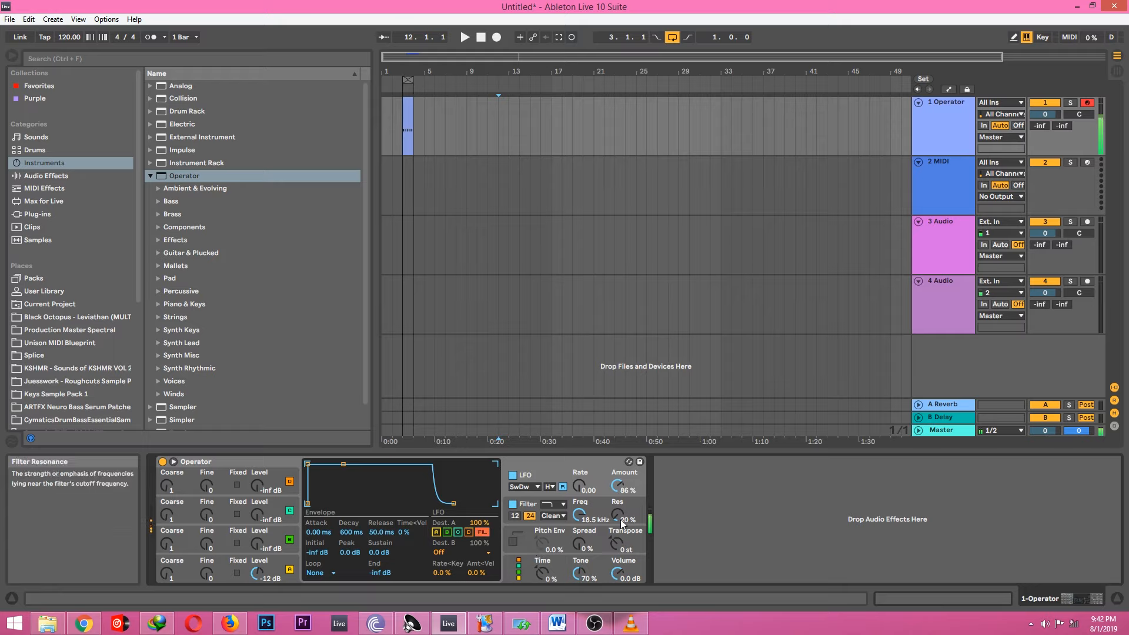
{"action": "left_click_drag", "start_coordinate": [585, 521], "coordinate": [586, 533]}
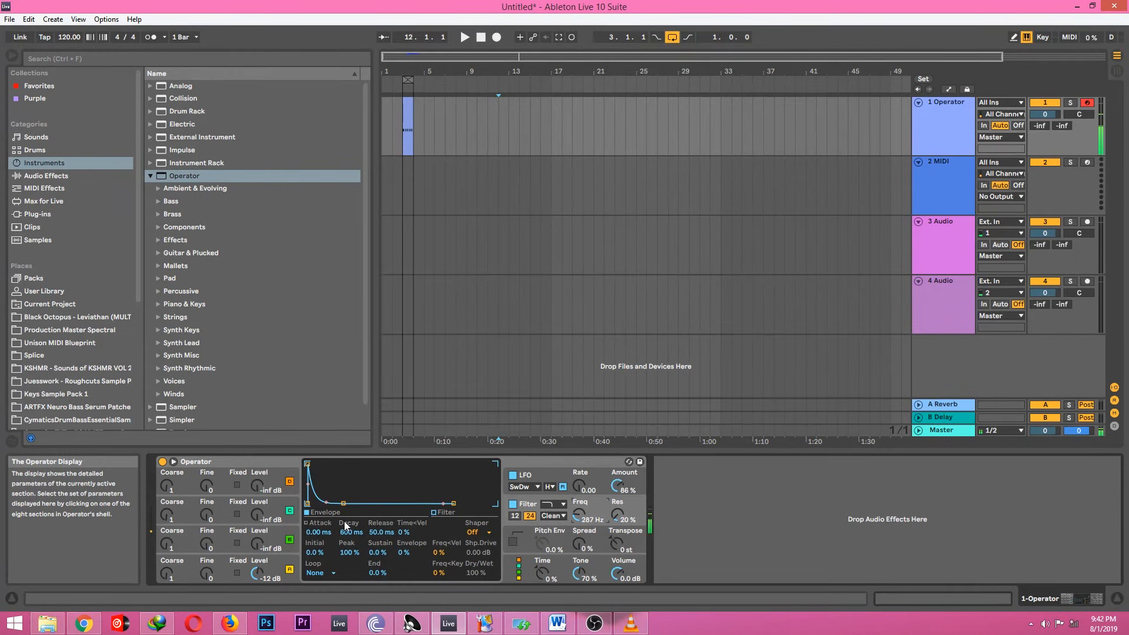
{"action": "left_click", "coordinate": [542, 492]}
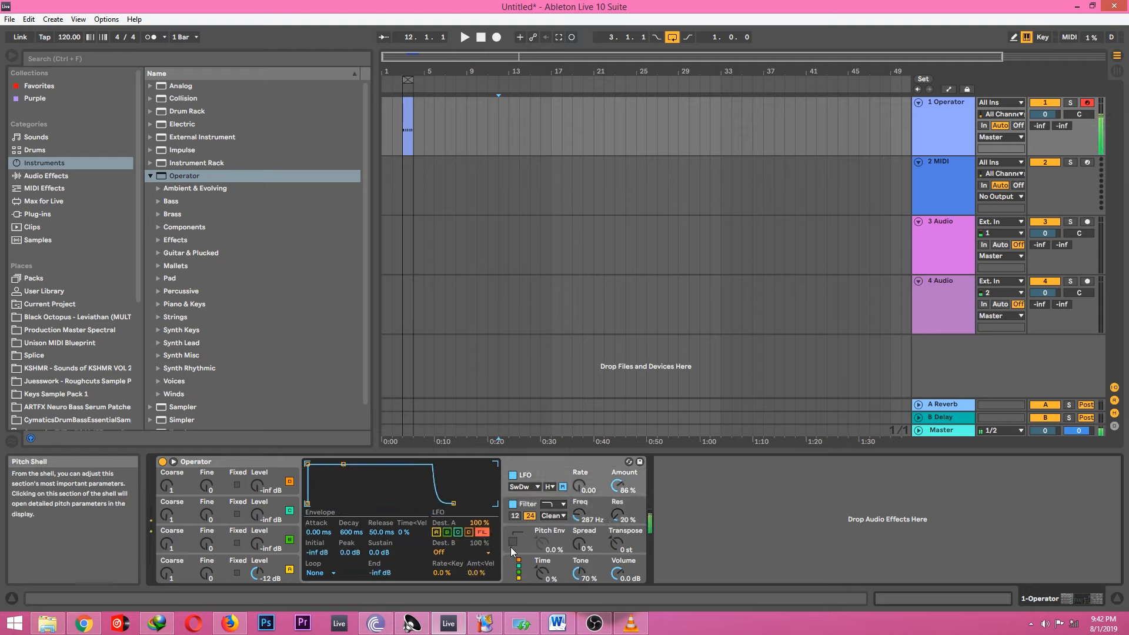
- Set LFO destination B to Volume and raise its amount to 100%
{"action": "left_click", "coordinate": [450, 551]}
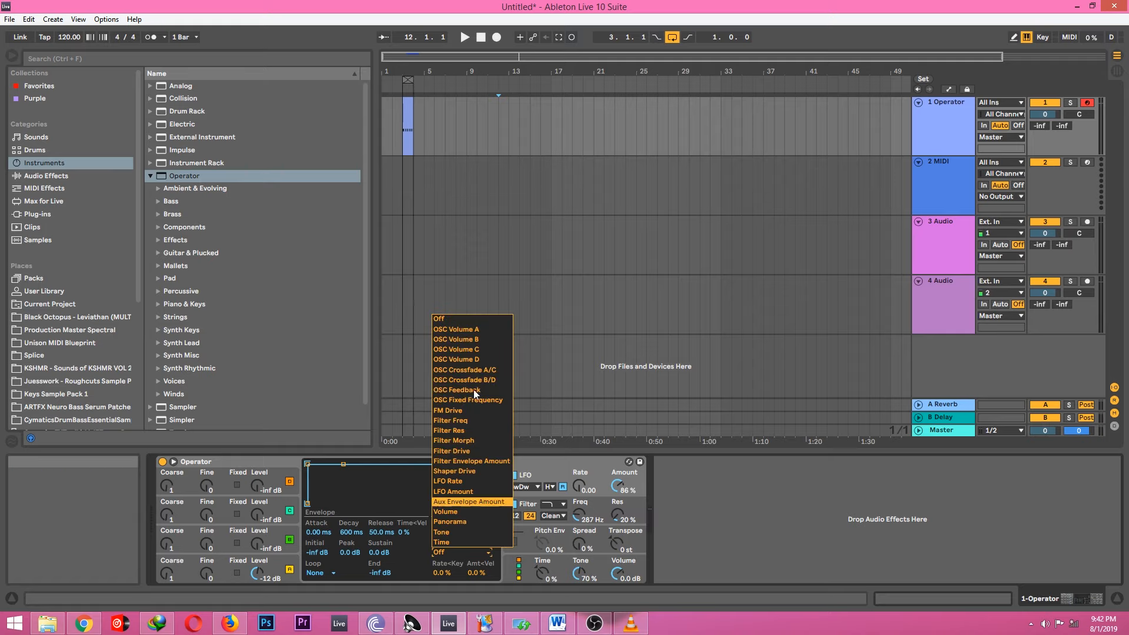
{"action": "left_click", "coordinate": [467, 511]}
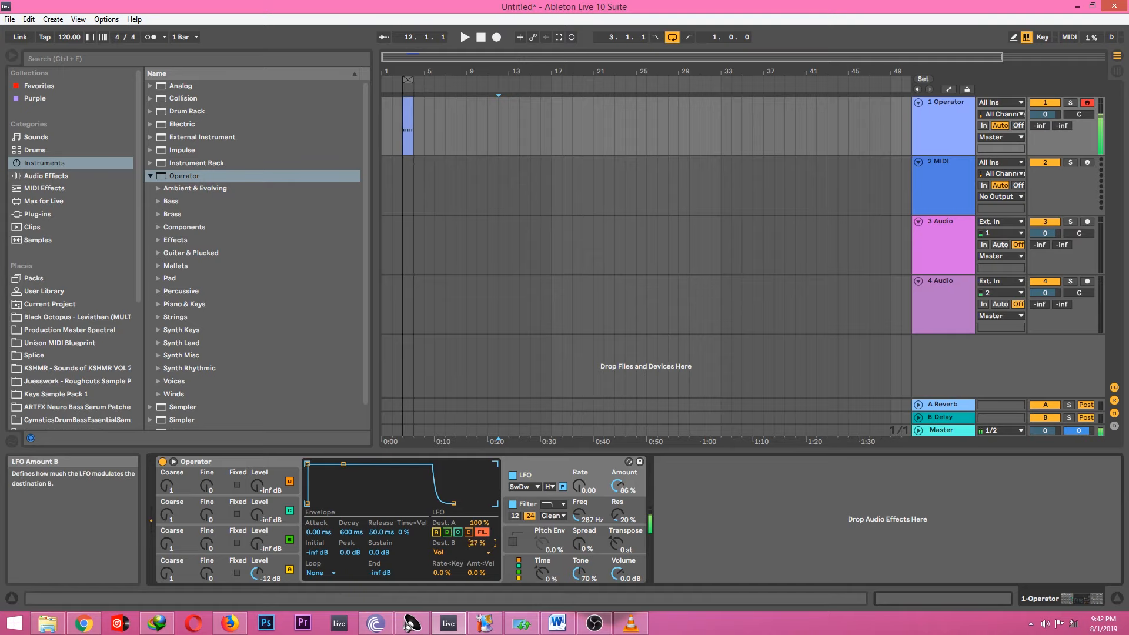
{"action": "left_click_drag", "start_coordinate": [475, 544], "coordinate": [474, 470]}
- Try Time as LFO destination B, and set the destination to Filter Drive
{"action": "left_click", "coordinate": [477, 555]}
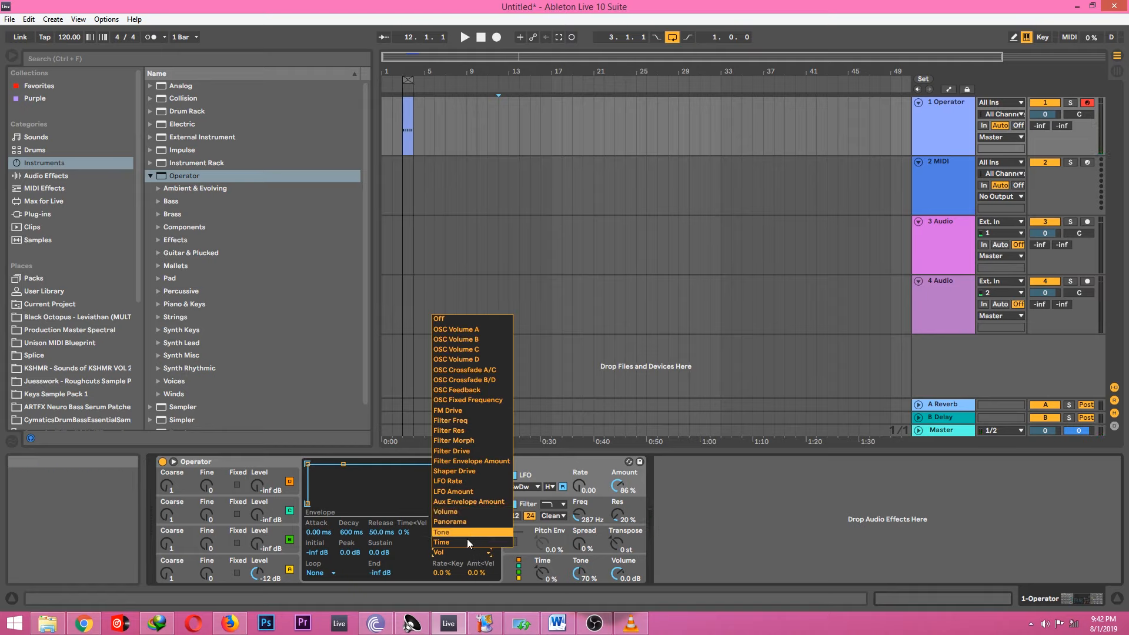
{"action": "left_click", "coordinate": [467, 541]}
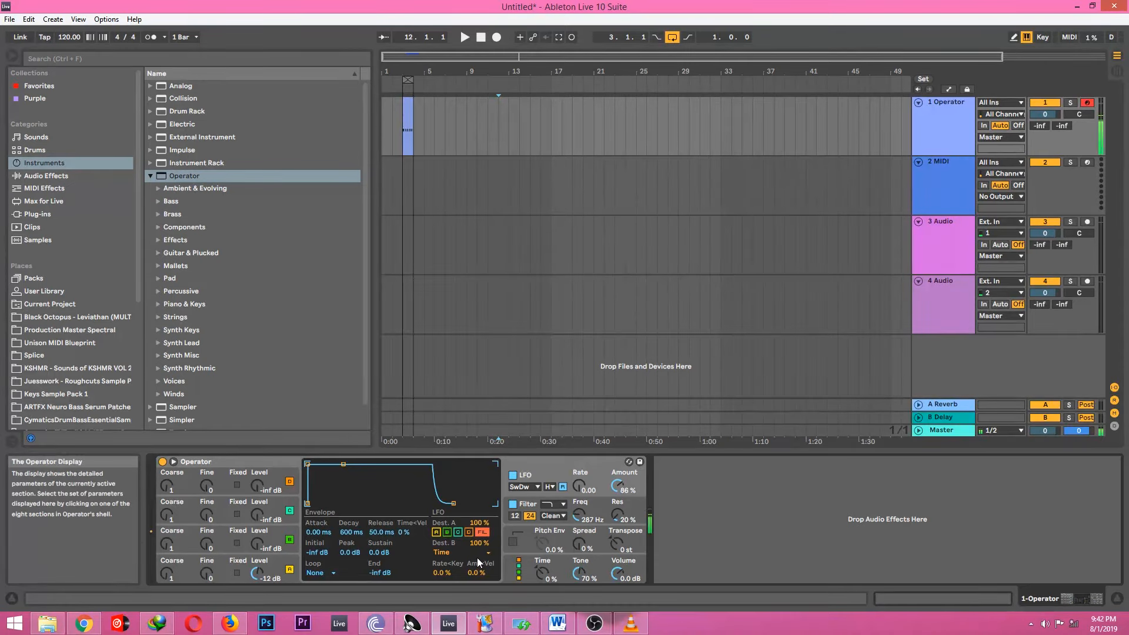
{"action": "left_click", "coordinate": [453, 554]}
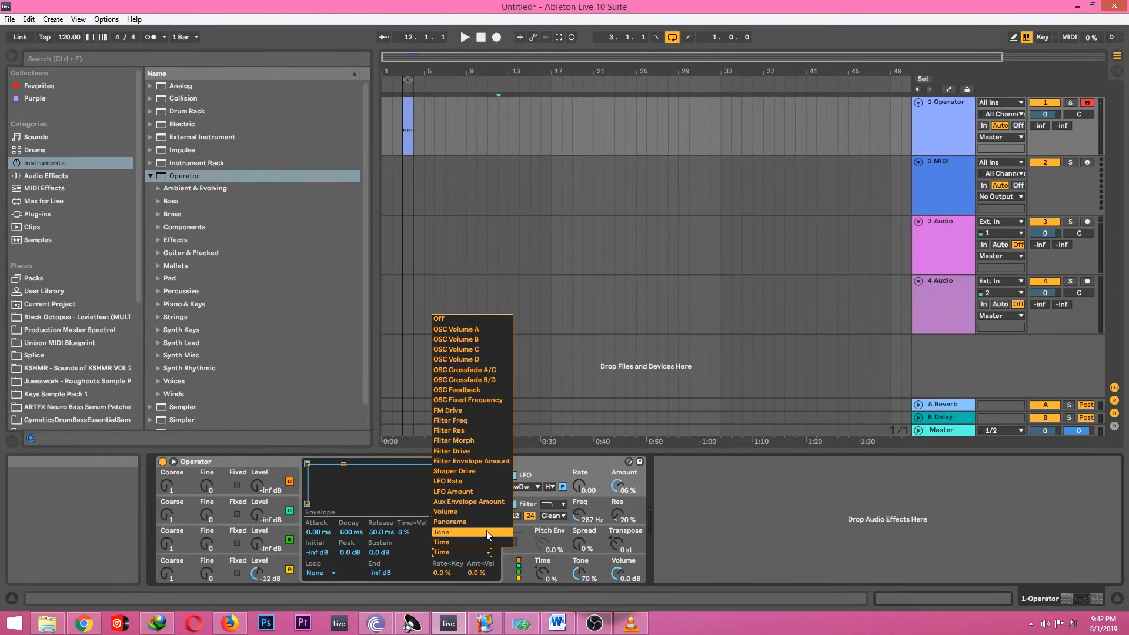
{"action": "left_click", "coordinate": [470, 452]}
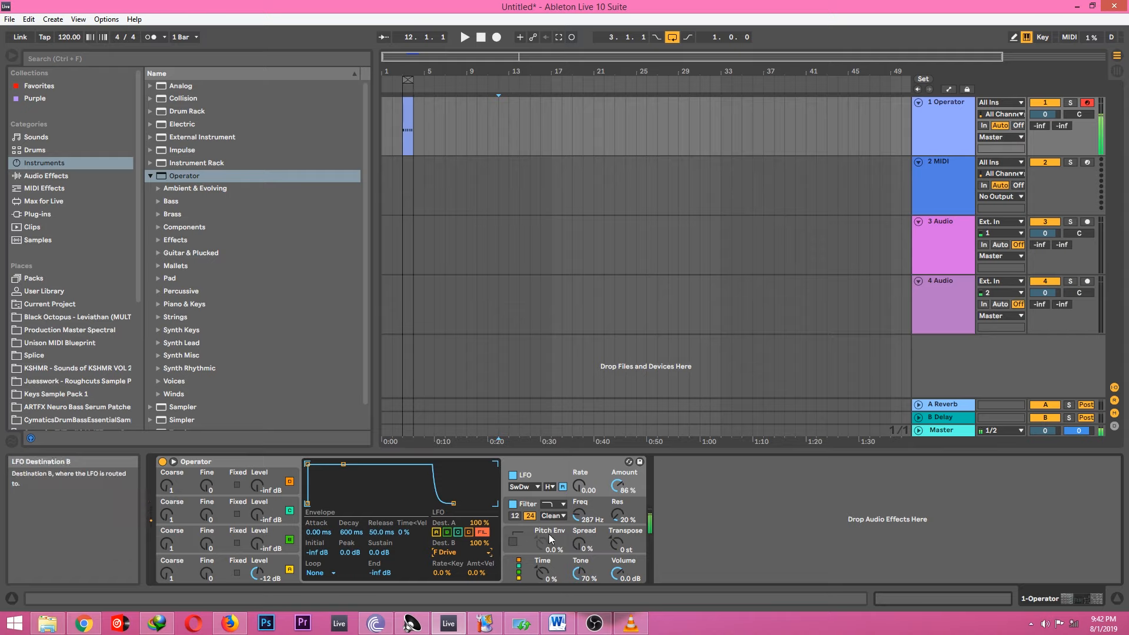
{"action": "left_click", "coordinate": [478, 551]}
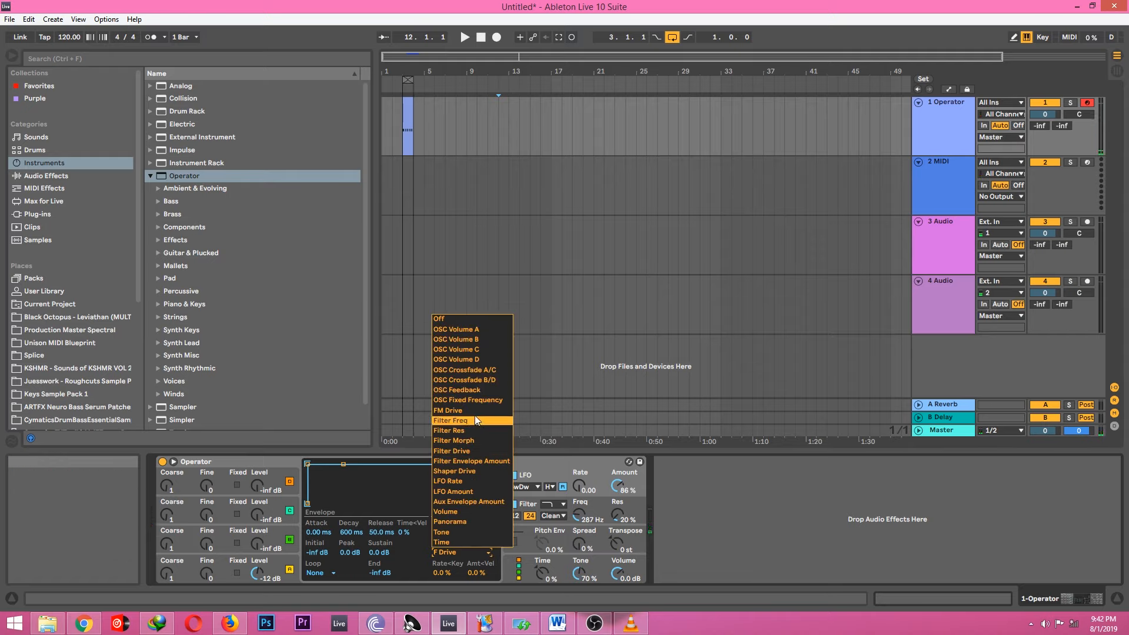
{"action": "left_click", "coordinate": [451, 596]}
- Change the filter circuit type to SMP and raise the filter drive to about 6.56 dB
{"action": "left_click", "coordinate": [554, 516]}
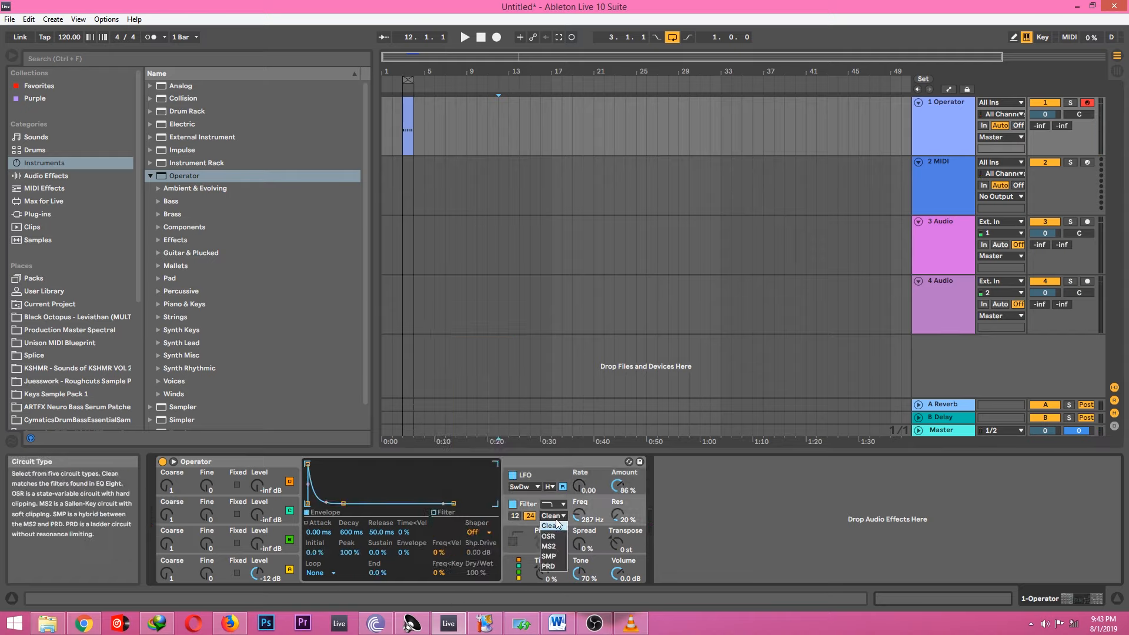
{"action": "left_click", "coordinate": [552, 556]}
{"action": "key", "text": "a"}
{"action": "left_click_drag", "start_coordinate": [445, 532], "coordinate": [445, 518]}
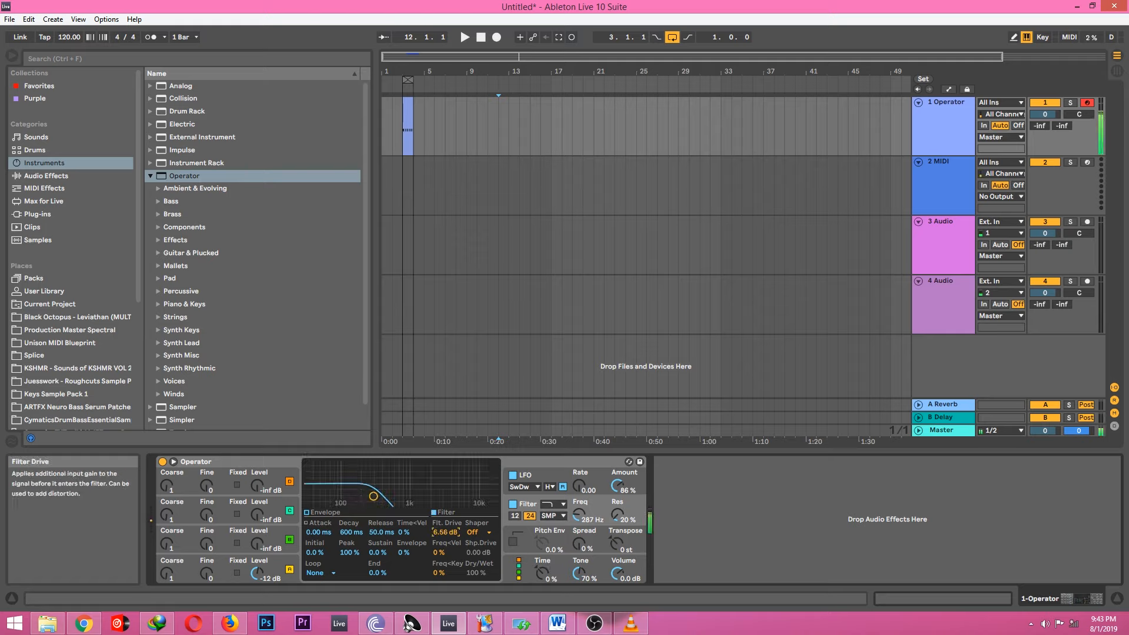
- Lower the LFO amount for destination B to 34% and start playback
{"action": "left_click", "coordinate": [523, 493]}
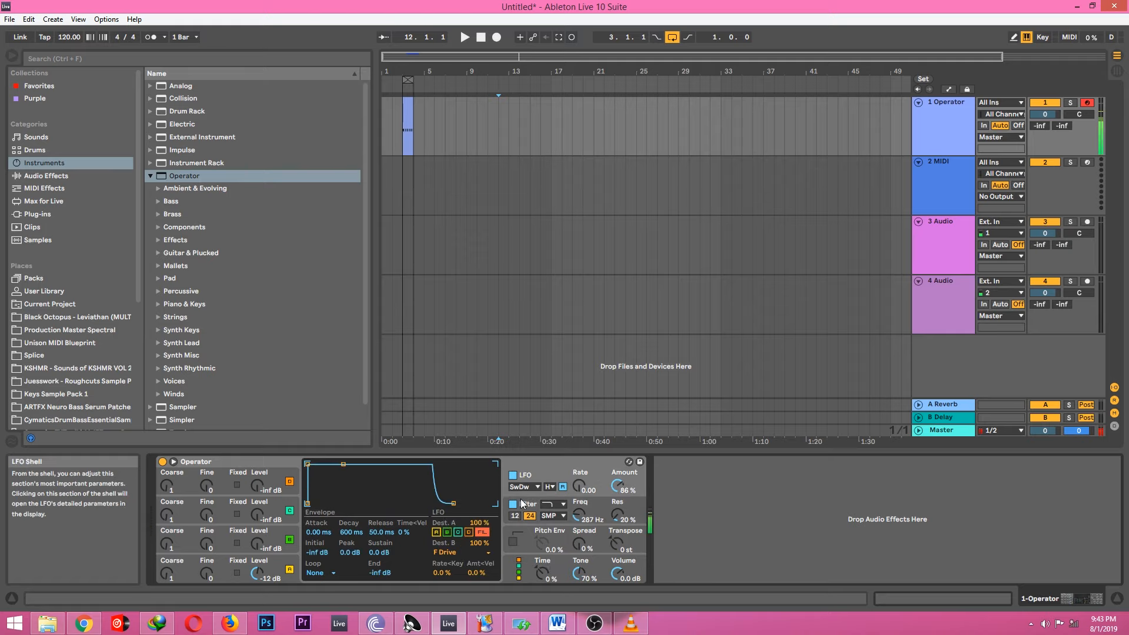
{"action": "left_click_drag", "start_coordinate": [476, 546], "coordinate": [477, 582]}
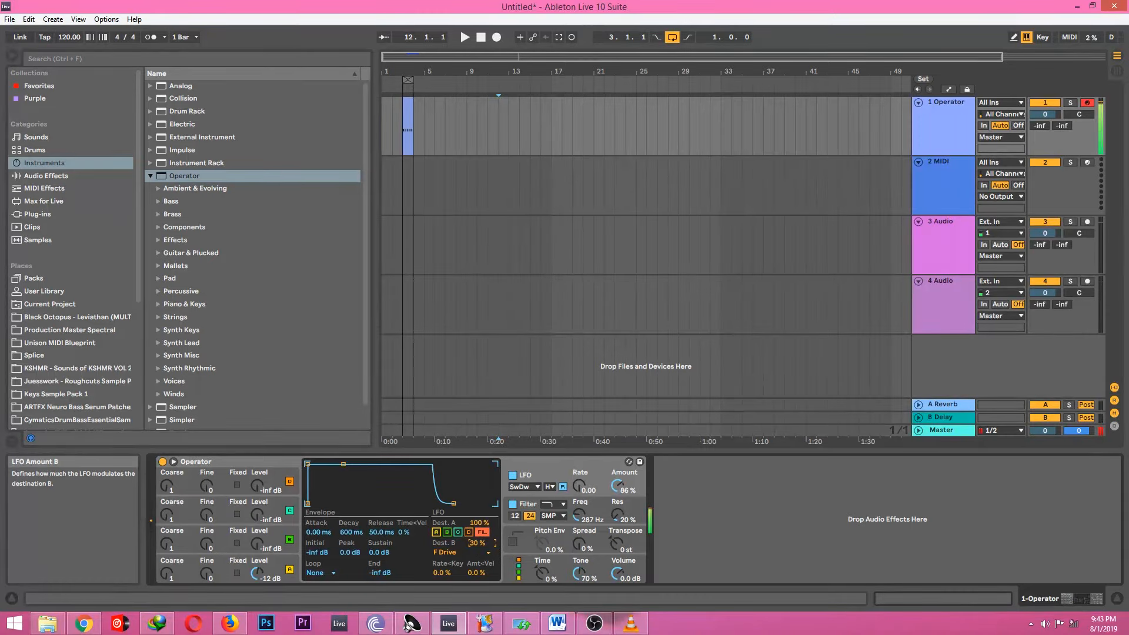
{"action": "key", "text": "space"}
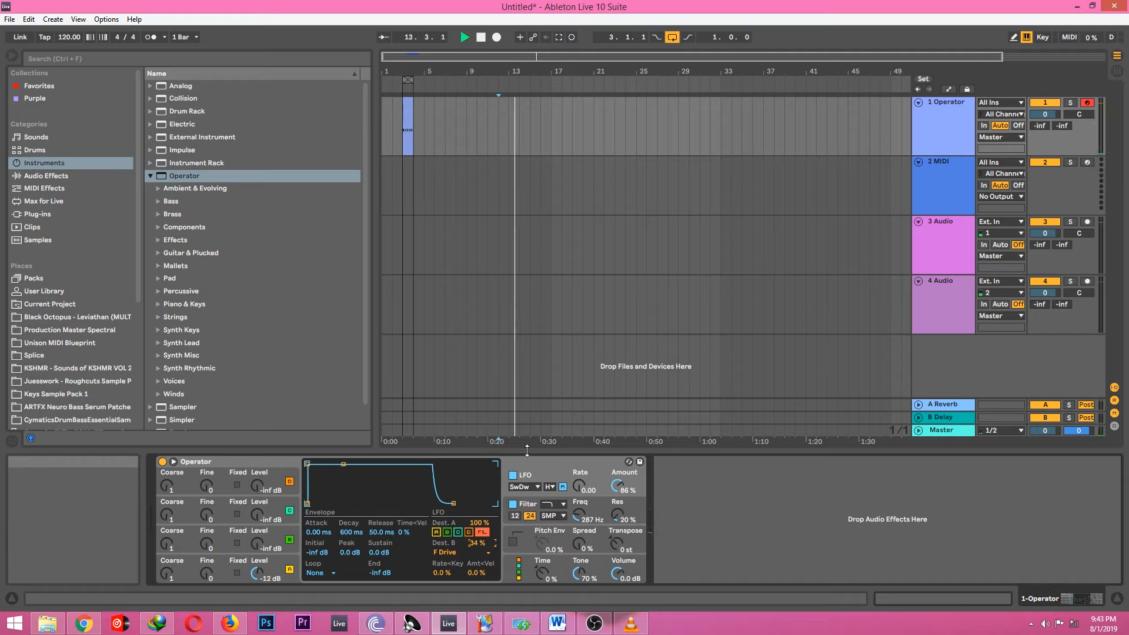
{"action": "left_click", "coordinate": [479, 552]}
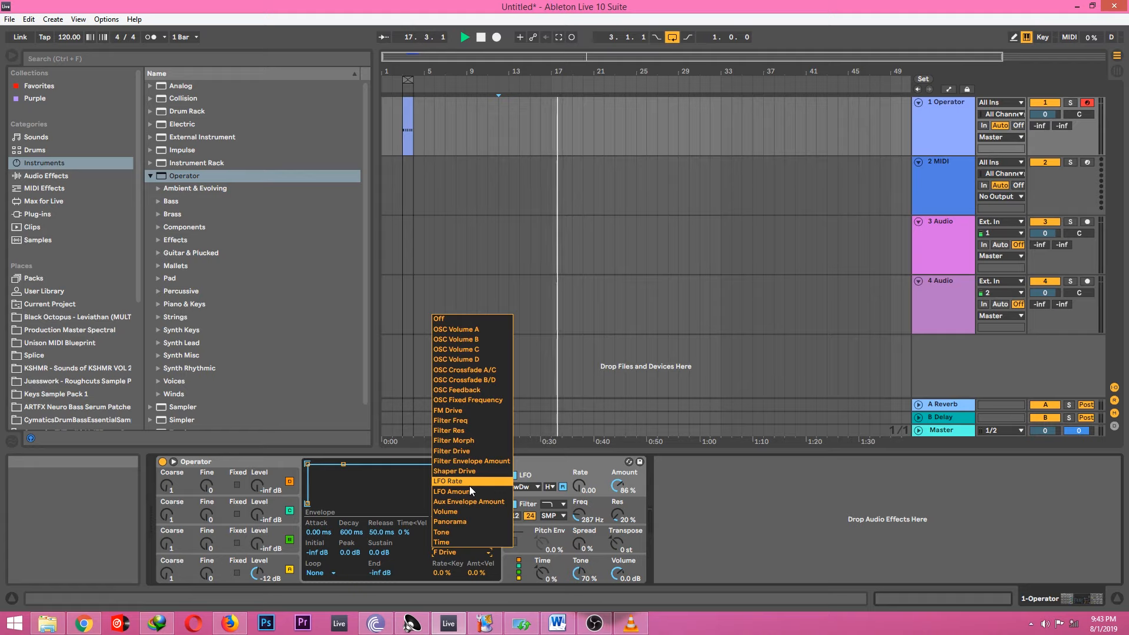
{"action": "left_click", "coordinate": [411, 541]}
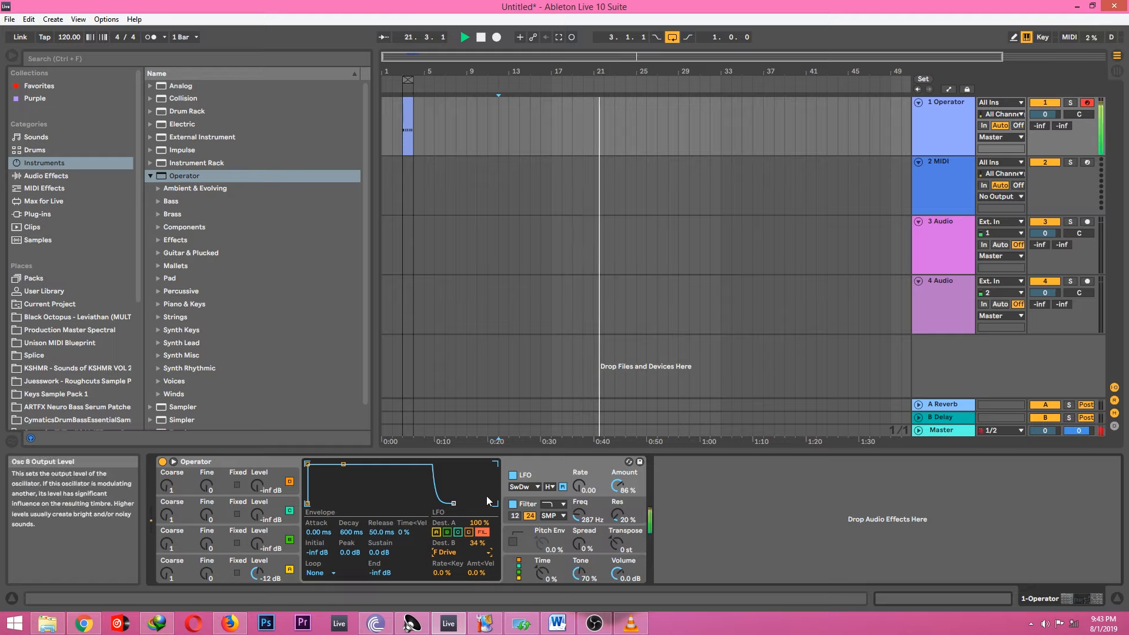
- Set oscillator A's envelope loop mode to Loop and shape its envelope to a 25.3 ms decay and -31 dB sustain
{"action": "left_click", "coordinate": [234, 563]}
{"action": "left_click", "coordinate": [319, 573]}
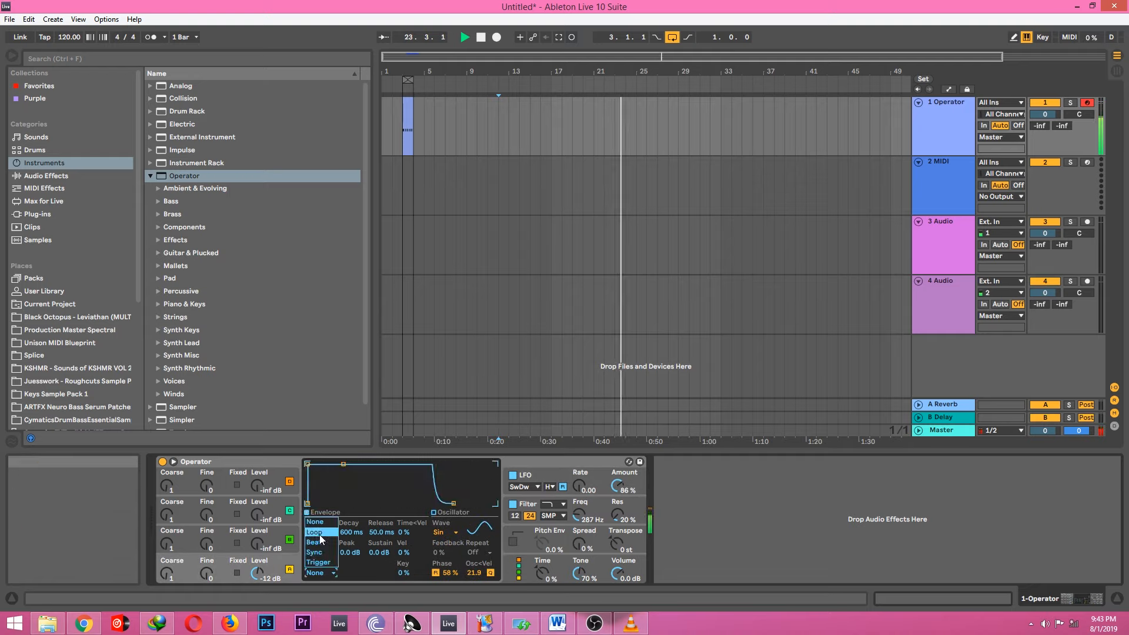
{"action": "left_click", "coordinate": [322, 535]}
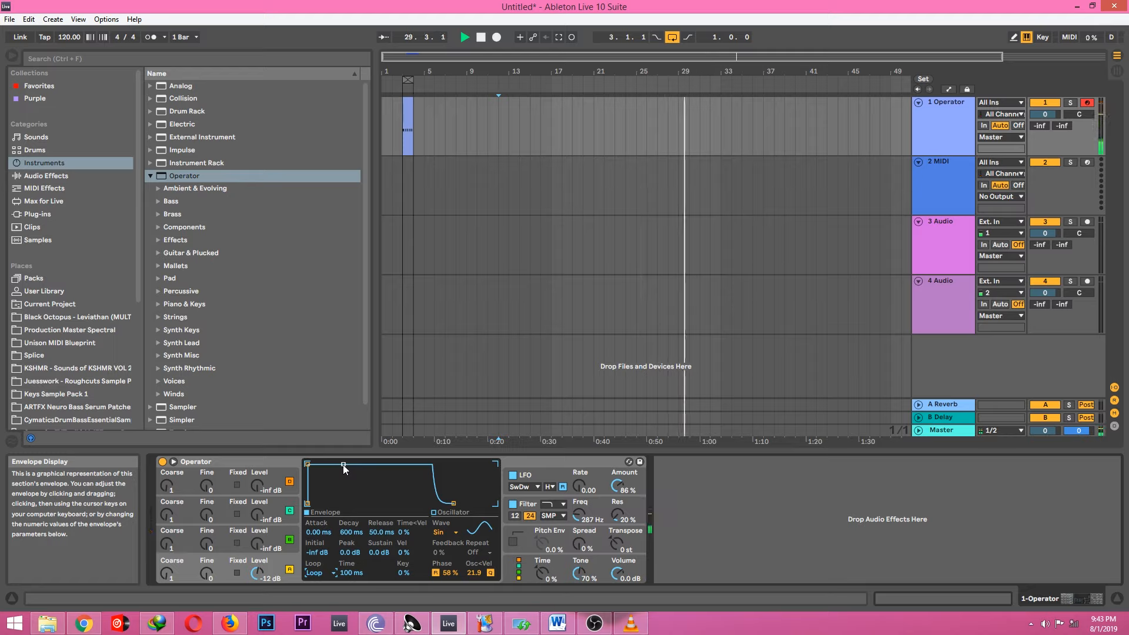
{"action": "left_click_drag", "start_coordinate": [344, 469], "coordinate": [326, 492]}
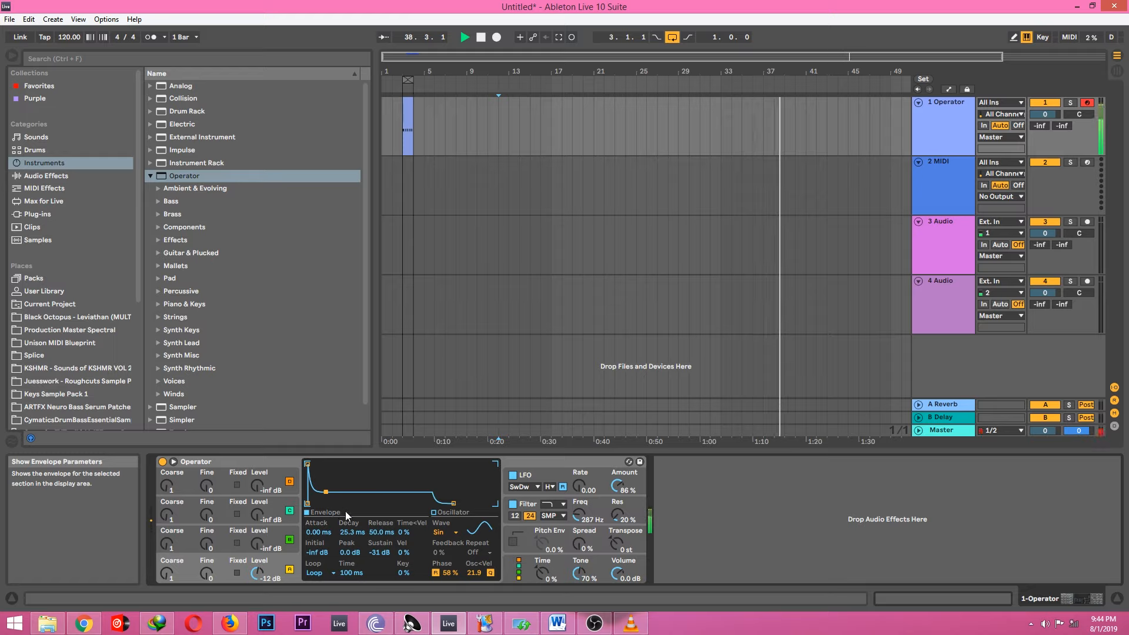
- Turn off Operator's LFO and filter
{"action": "left_click", "coordinate": [512, 475]}
{"action": "left_click", "coordinate": [512, 503]}
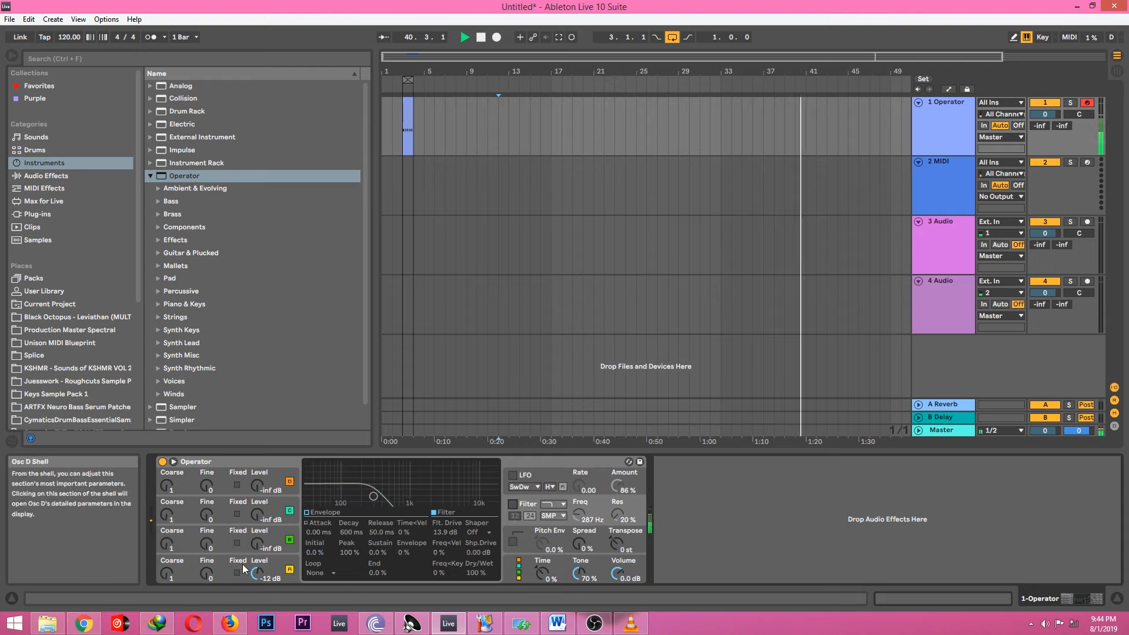
- Shorten oscillator A's envelope decay to 4.20 ms, with sustain at -51 dB and loop time at 0.45 ms
{"action": "left_click", "coordinate": [276, 566]}
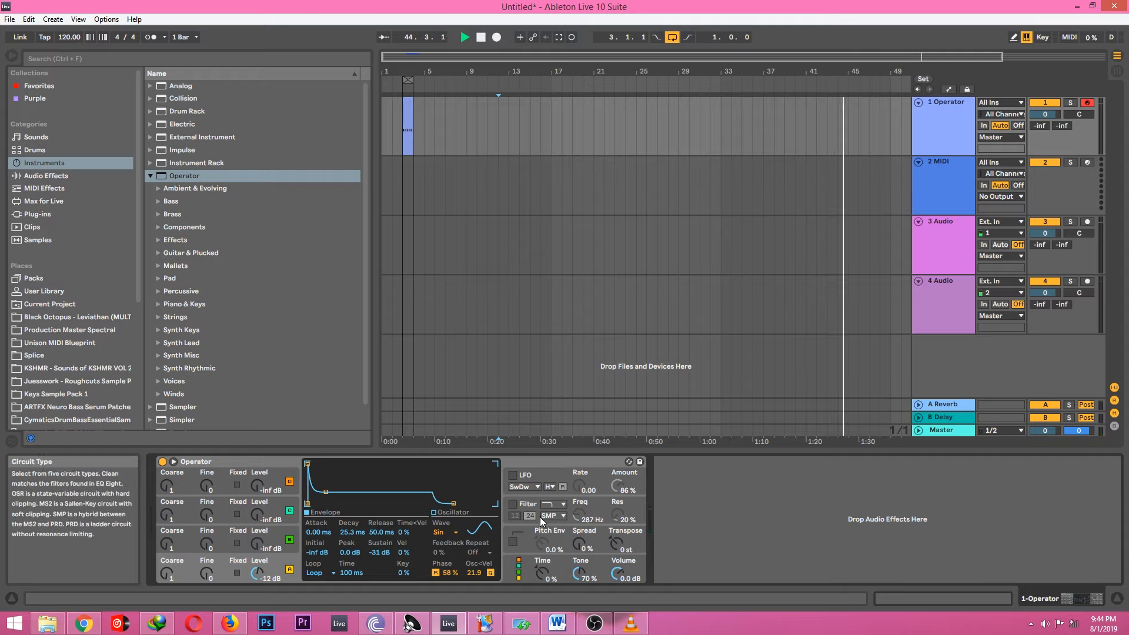
{"action": "left_click_drag", "start_coordinate": [326, 491], "coordinate": [316, 498]}
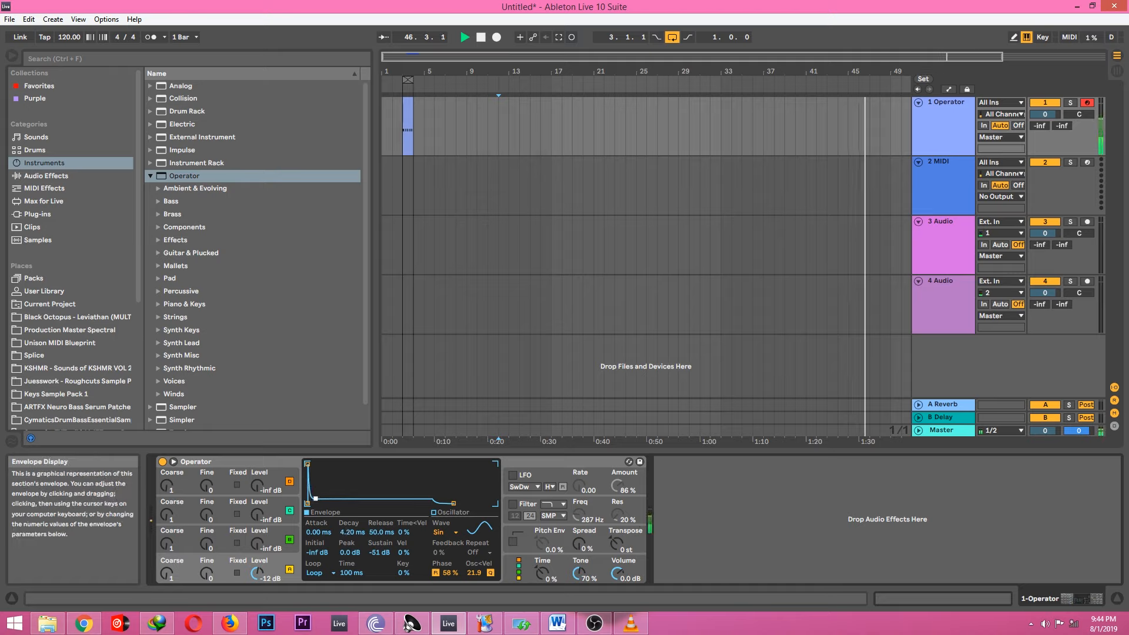
{"action": "mouse_move", "coordinate": [352, 572]}
{"action": "left_mouse_down"}
{"action": "mouse_move", "coordinate": [351, 606]}
{"action": "mouse_move", "coordinate": [355, 578]}
{"action": "left_mouse_up"}
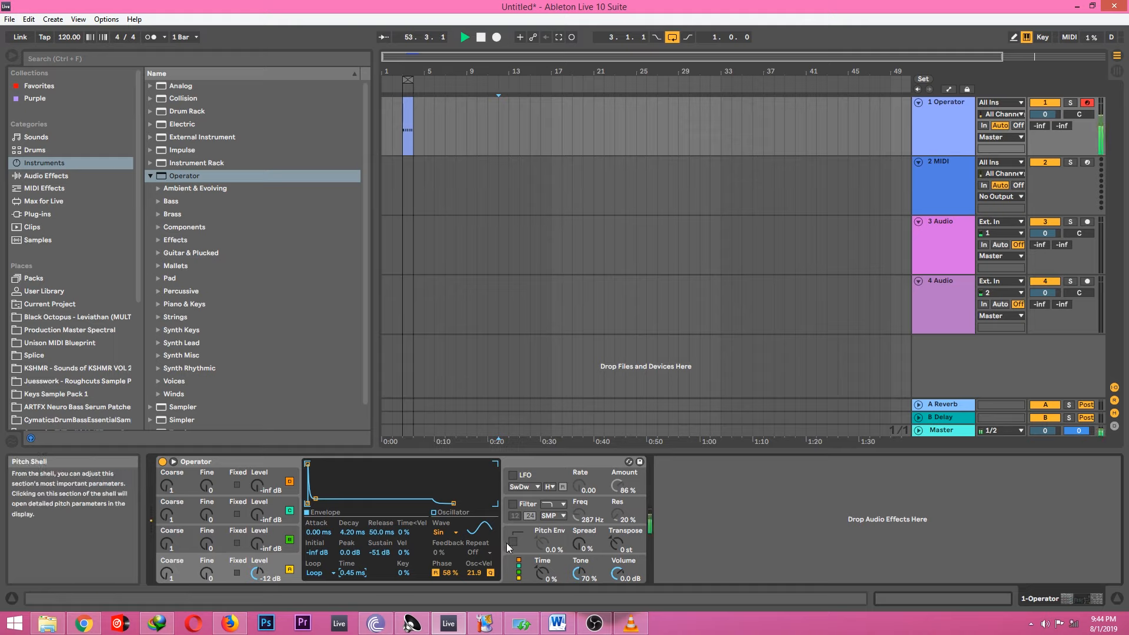
- Raise Operator's Spread to 77% and limit the number of voices to 1
{"action": "left_click_drag", "start_coordinate": [587, 551], "coordinate": [586, 540]}
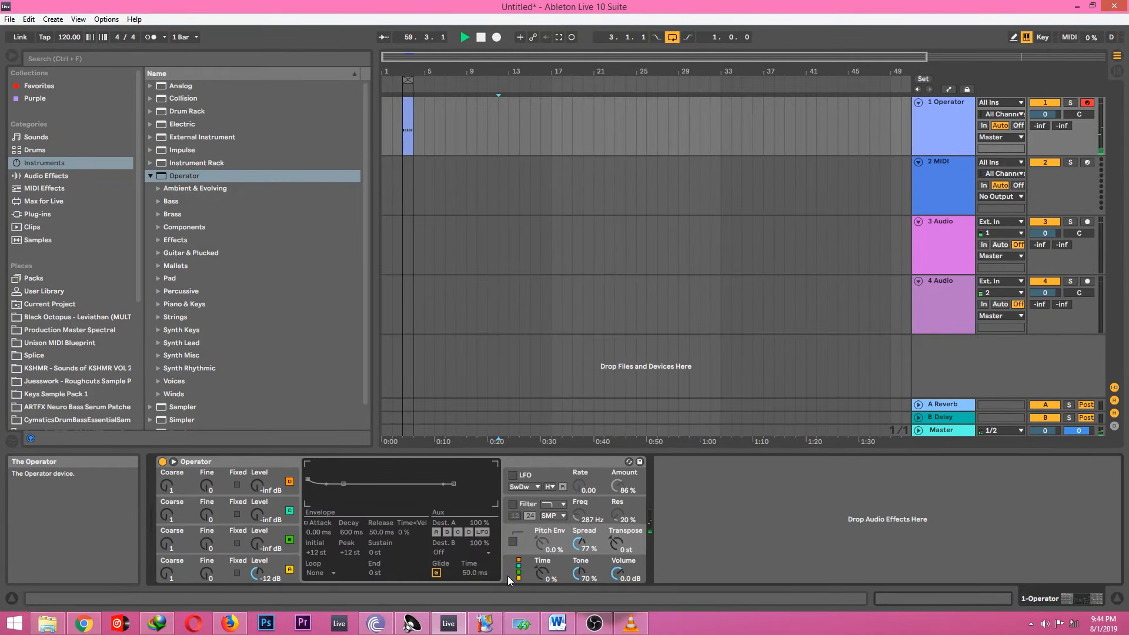
{"action": "left_click", "coordinate": [531, 569]}
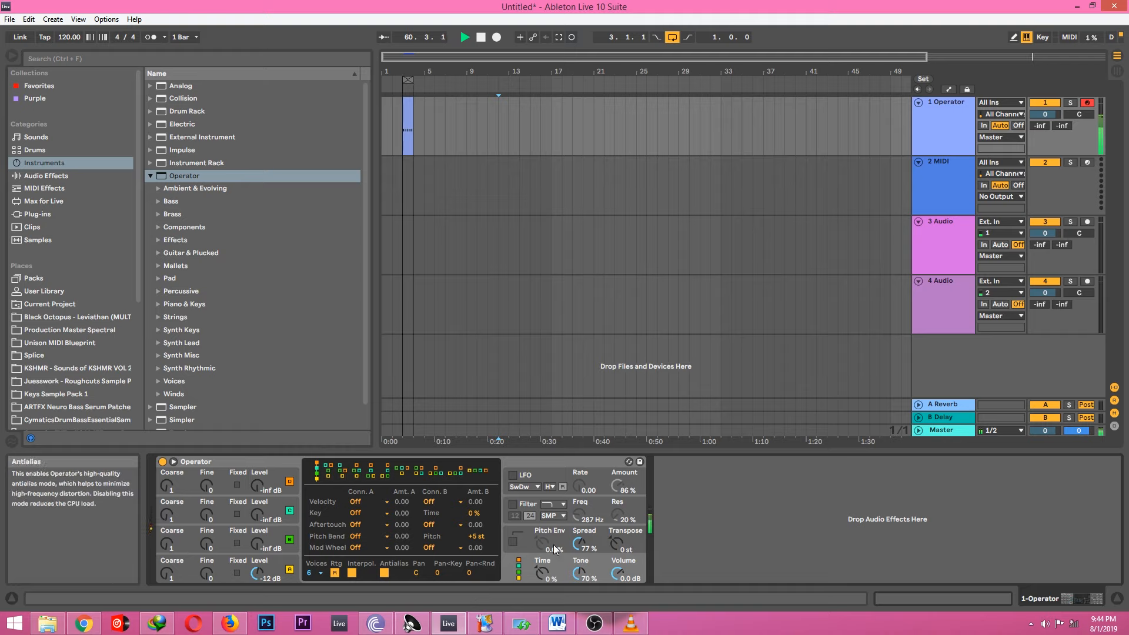
{"action": "left_click", "coordinate": [534, 549]}
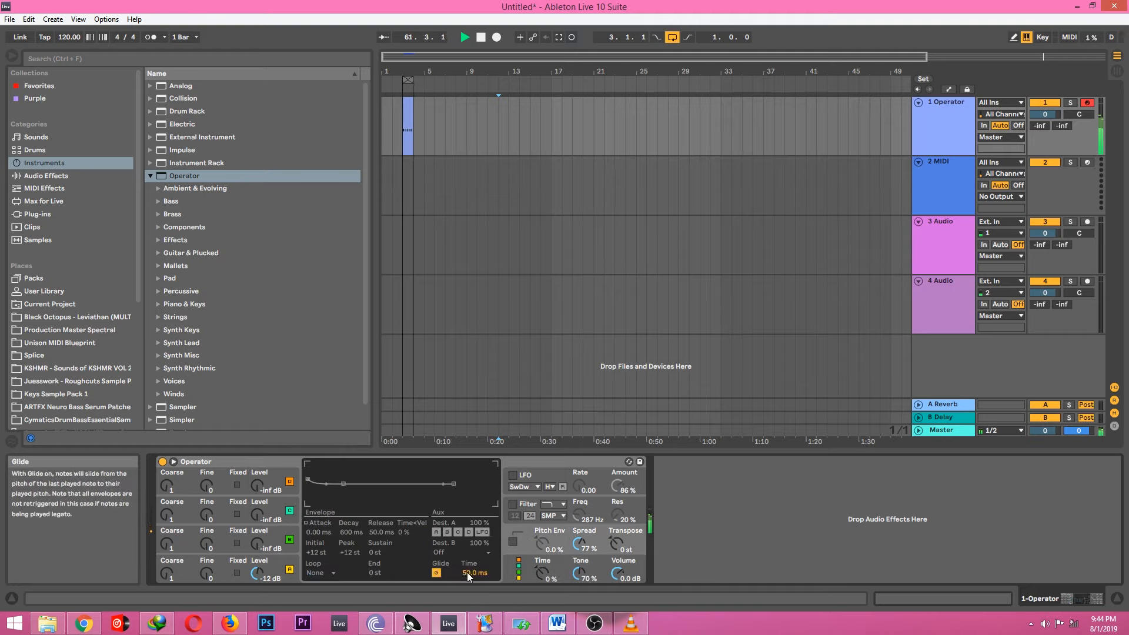
{"action": "left_click", "coordinate": [531, 565]}
{"action": "left_click", "coordinate": [315, 574]}
{"action": "left_click", "coordinate": [312, 440]}
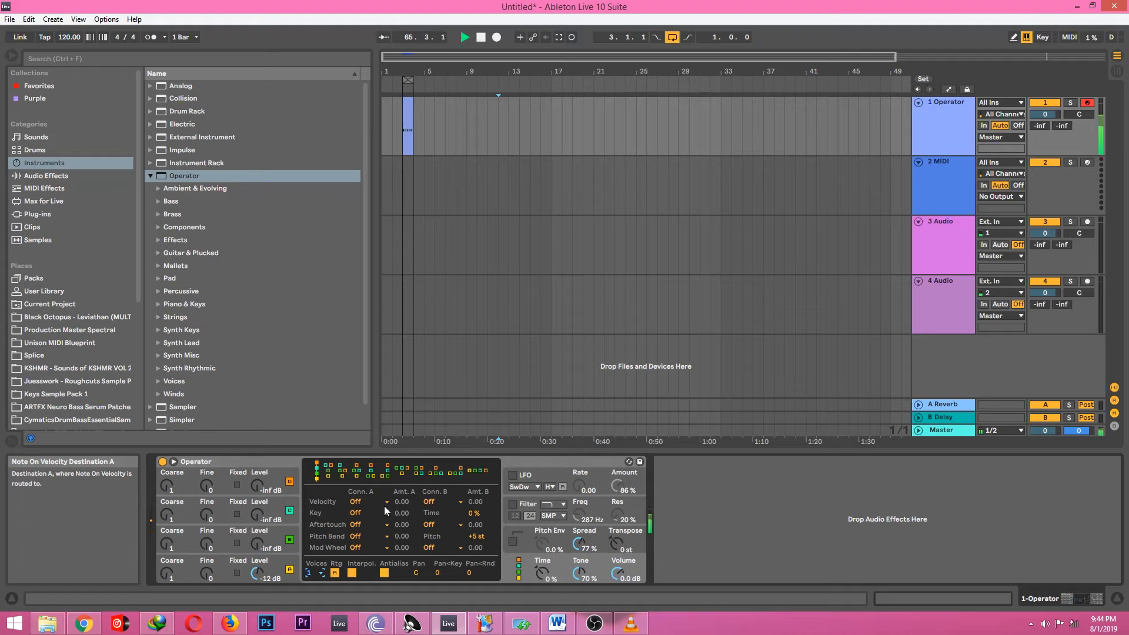
- Set the glide time to 977 ms and play two test notes
{"action": "left_click", "coordinate": [528, 538]}
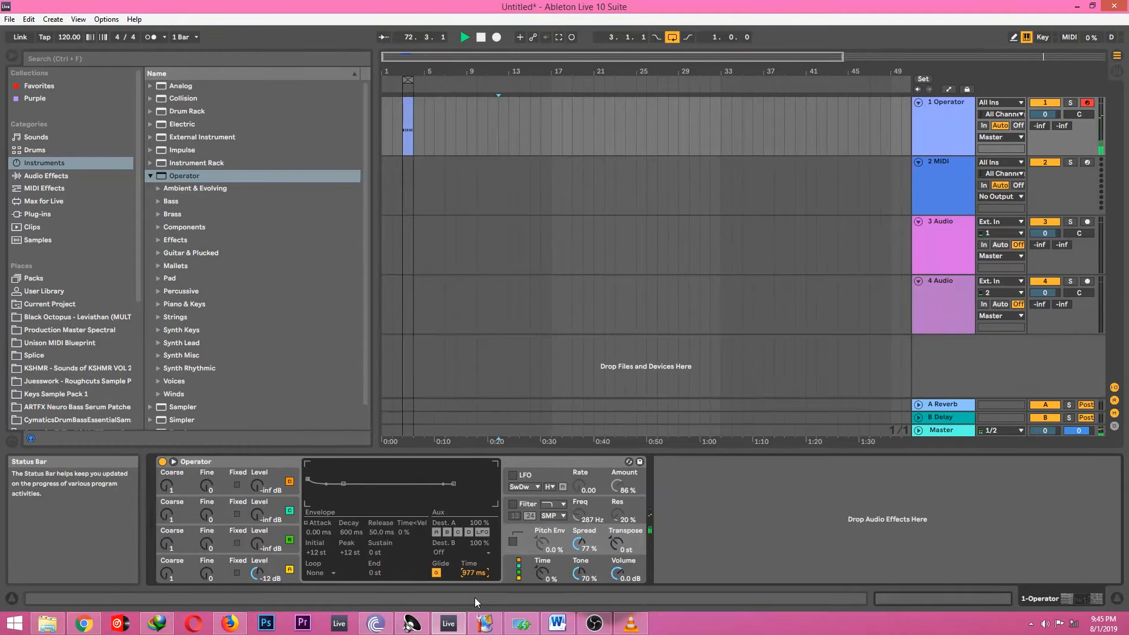
{"action": "key", "text": "z"}
{"action": "key", "text": "a"}
{"action": "left_click", "coordinate": [153, 38]}
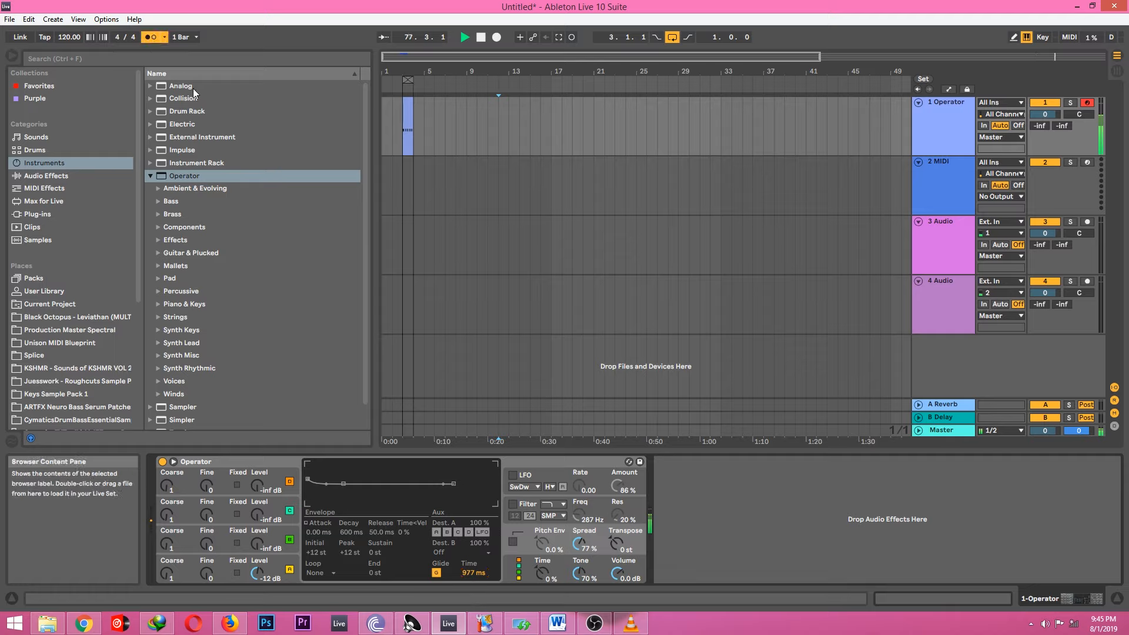
{"action": "left_click_drag", "start_coordinate": [543, 578], "coordinate": [544, 578]}
{"action": "left_click", "coordinate": [151, 37]}
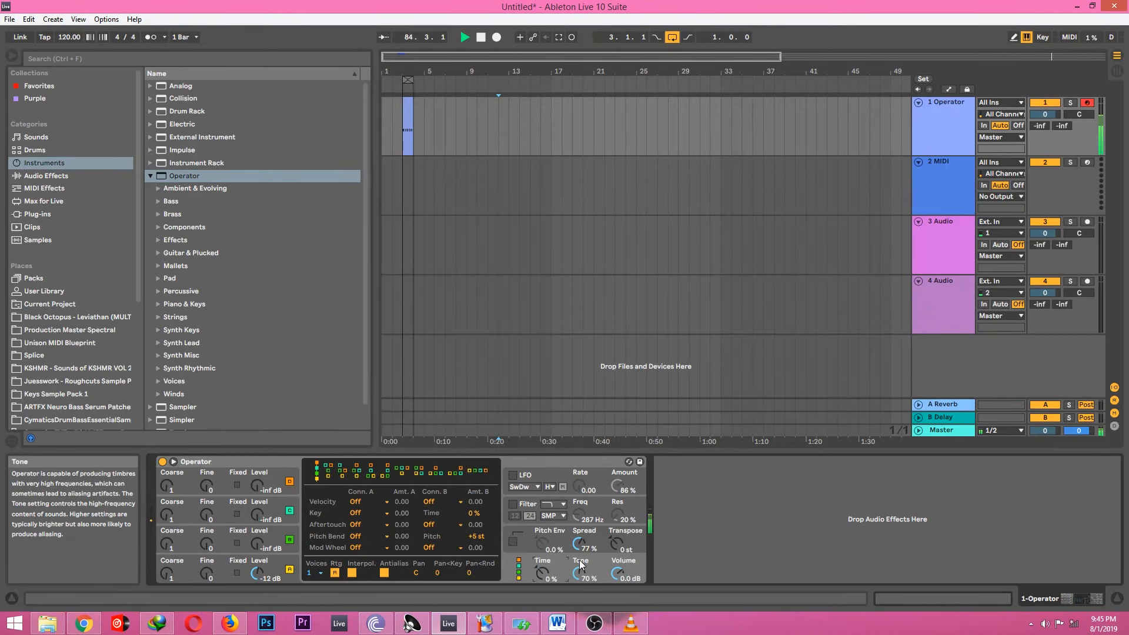
- Reduce Spread to 0% and change oscillator A's waveform to Saw D
{"action": "left_click_drag", "start_coordinate": [584, 542], "coordinate": [584, 548]}
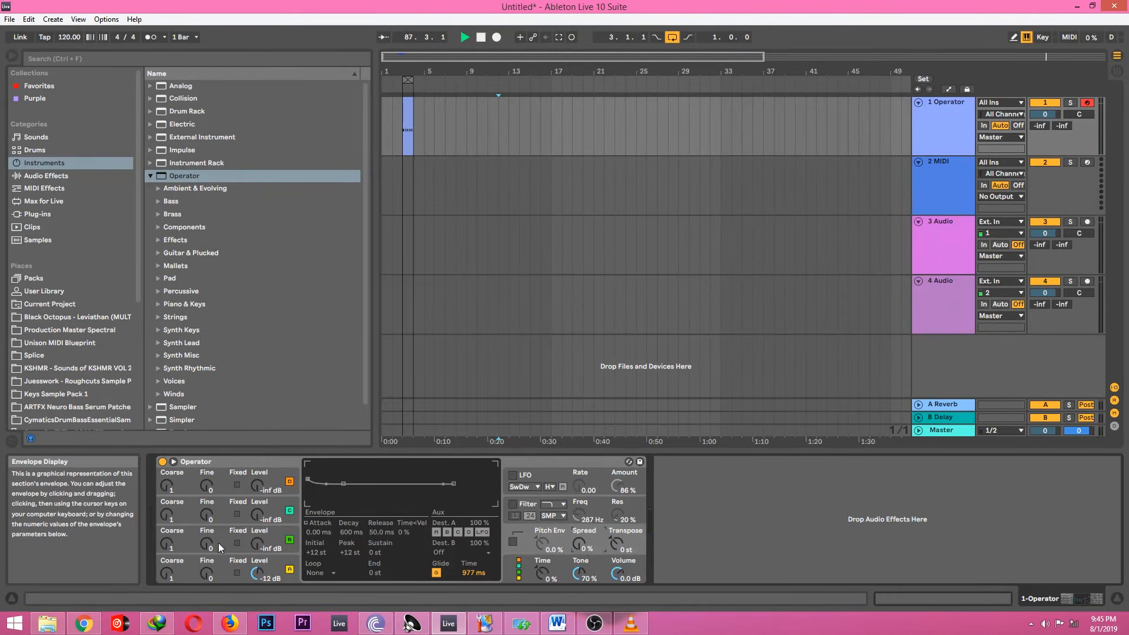
{"action": "left_click", "coordinate": [207, 570]}
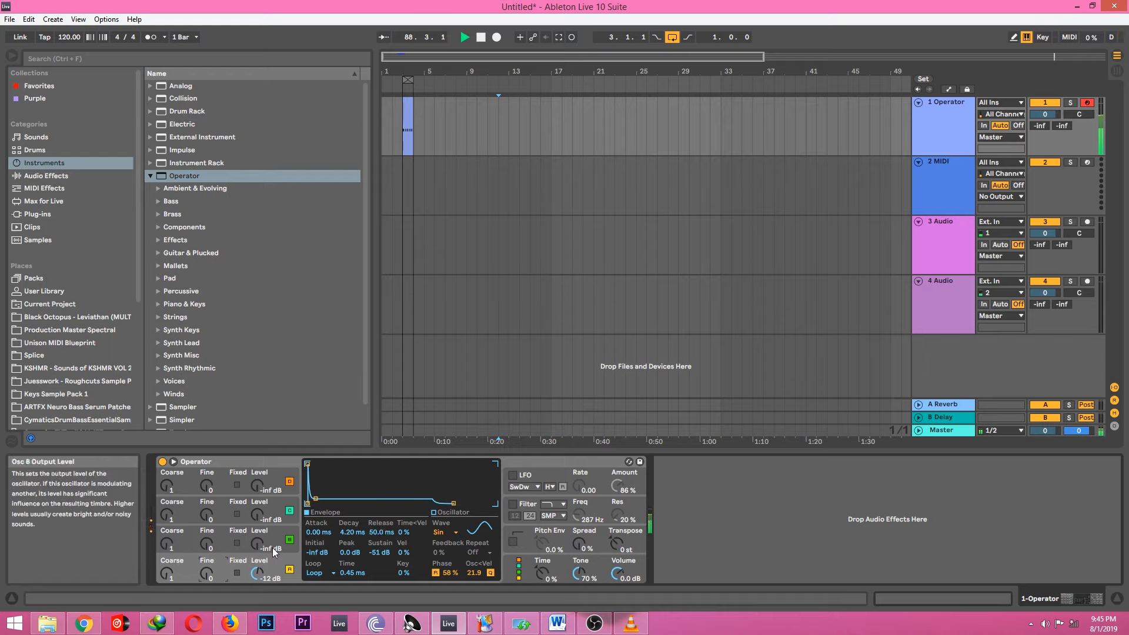
{"action": "left_click", "coordinate": [445, 533]}
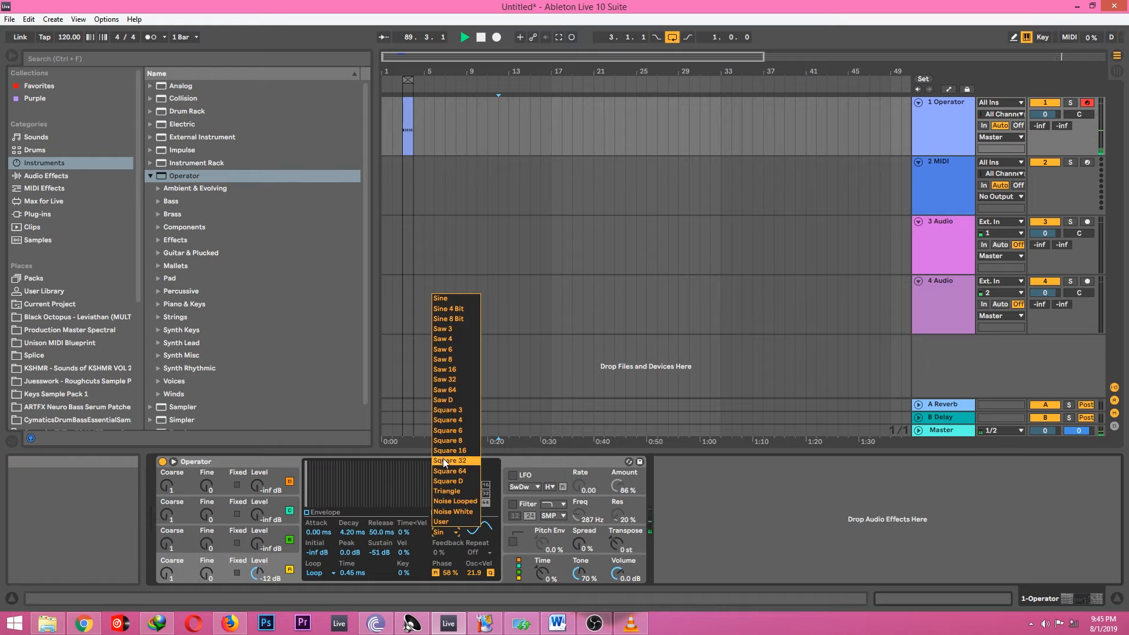
{"action": "left_click", "coordinate": [465, 397]}
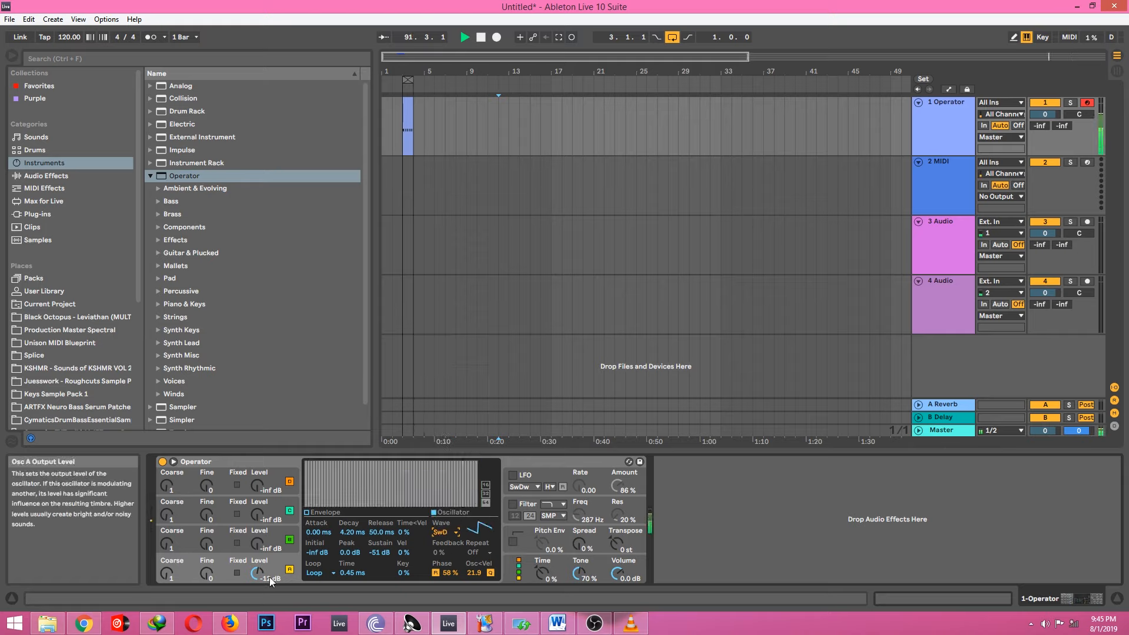
- Shape oscillator A's envelope to a 6.78 ms decay, -inf dB sustain and 1.00 ms release
{"action": "left_click", "coordinate": [327, 512]}
{"action": "left_click_drag", "start_coordinate": [317, 500], "coordinate": [318, 503]}
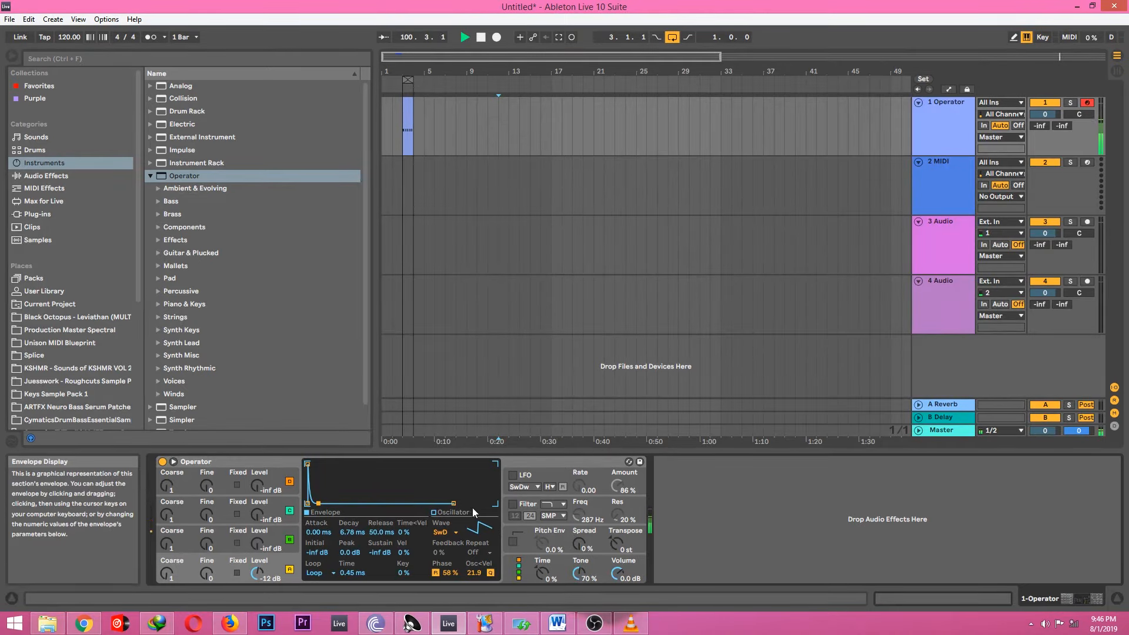
{"action": "left_click_drag", "start_coordinate": [453, 503], "coordinate": [432, 503]}
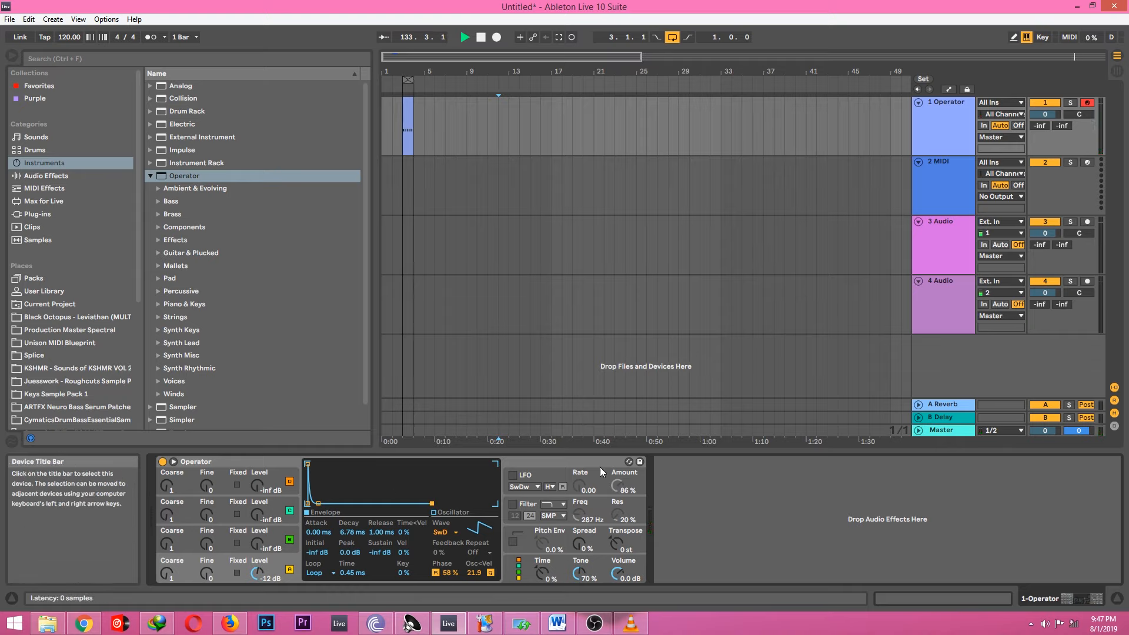
- Set oscillator B's envelope decay to 152 ms, its level to about -41 dB and its coarse frequency to 7
{"action": "left_click", "coordinate": [258, 546]}
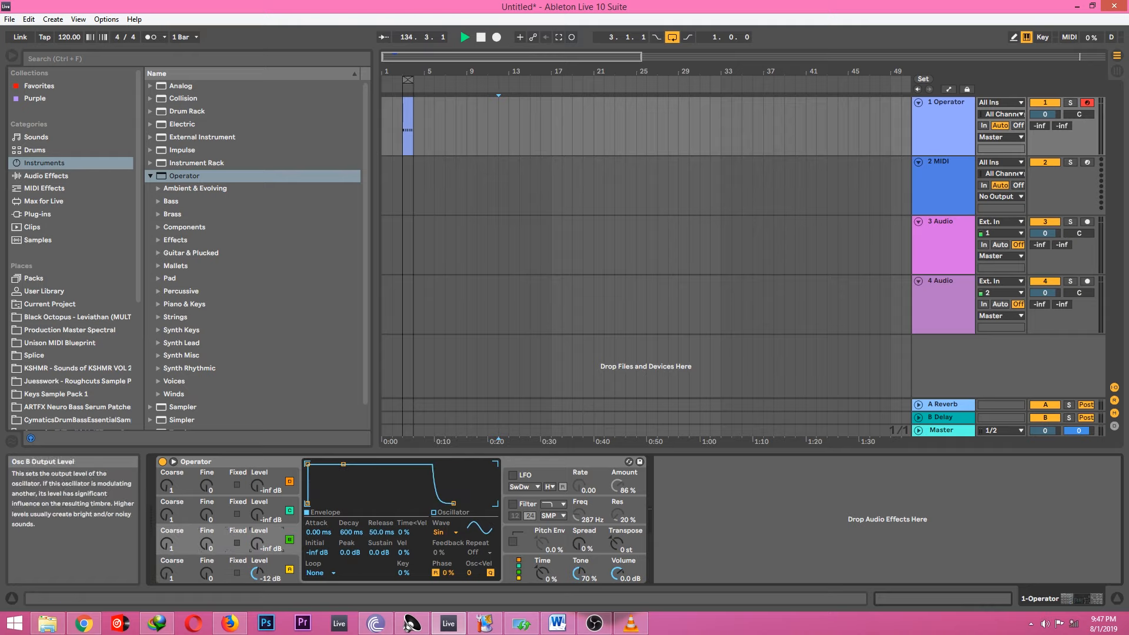
{"action": "left_click_drag", "start_coordinate": [258, 546], "coordinate": [259, 532]}
{"action": "mouse_move", "coordinate": [345, 462]}
{"action": "left_mouse_down"}
{"action": "mouse_move", "coordinate": [317, 501]}
{"action": "mouse_move", "coordinate": [309, 464]}
{"action": "mouse_move", "coordinate": [336, 464]}
{"action": "left_mouse_up"}
{"action": "left_click_drag", "start_coordinate": [257, 544], "coordinate": [257, 556]}
{"action": "left_click_drag", "start_coordinate": [168, 546], "coordinate": [168, 538]}
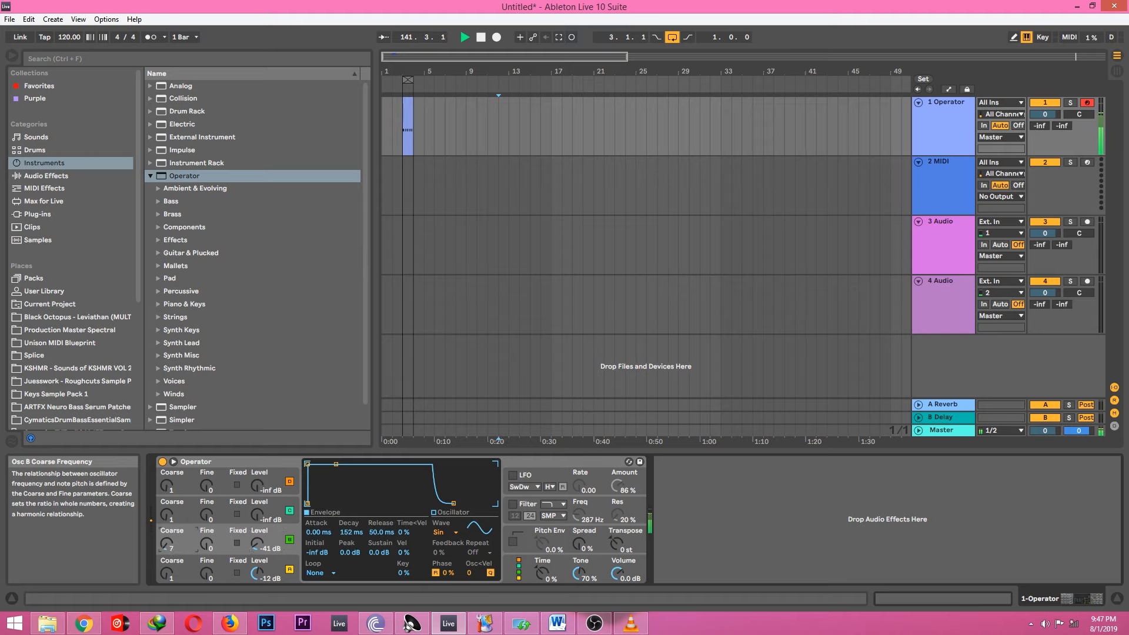
- Lower oscillator B's coarse frequency to 0.5, with fine at 123 and the level at about -28 dB
{"action": "mouse_move", "coordinate": [257, 550]}
{"action": "left_mouse_down"}
{"action": "mouse_move", "coordinate": [257, 533]}
{"action": "mouse_move", "coordinate": [257, 551]}
{"action": "left_mouse_up"}
{"action": "mouse_move", "coordinate": [167, 544]}
{"action": "left_mouse_down"}
{"action": "mouse_move", "coordinate": [167, 523]}
{"action": "mouse_move", "coordinate": [167, 538]}
{"action": "mouse_move", "coordinate": [206, 526]}
{"action": "mouse_move", "coordinate": [167, 555]}
{"action": "left_mouse_up"}
{"action": "left_click_drag", "start_coordinate": [257, 544], "coordinate": [250, 550]}
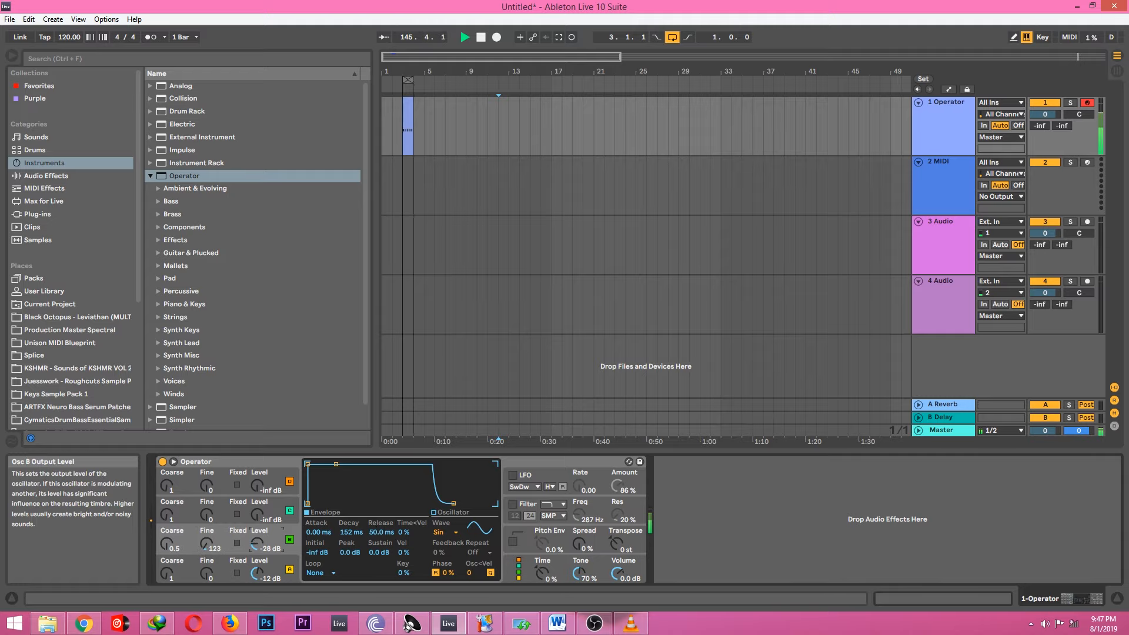
- Switch oscillator B to a fixed frequency of about 366 Hz with a 0.001 multiplier and a -4.4 dB level
{"action": "left_click", "coordinate": [237, 543]}
{"action": "left_click_drag", "start_coordinate": [206, 544], "coordinate": [167, 529]}
{"action": "left_click_drag", "start_coordinate": [257, 544], "coordinate": [257, 523]}
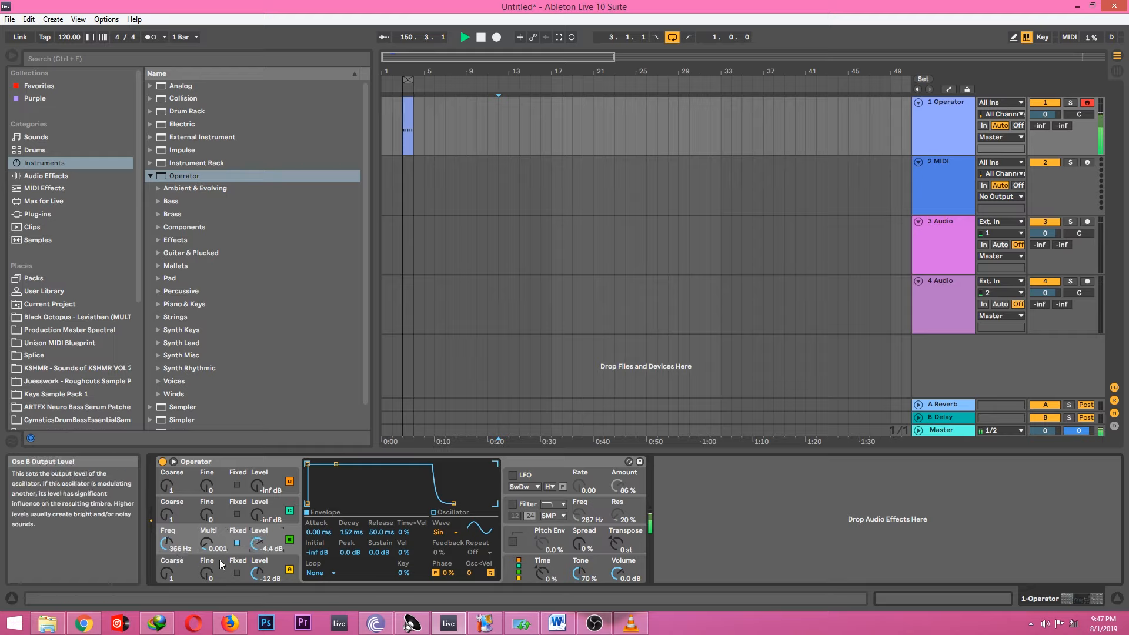
- Set oscillator B's fixed frequency to about 112 Hz with a 0.01 multiplier and play test notes
{"action": "left_click_drag", "start_coordinate": [167, 544], "coordinate": [207, 555]}
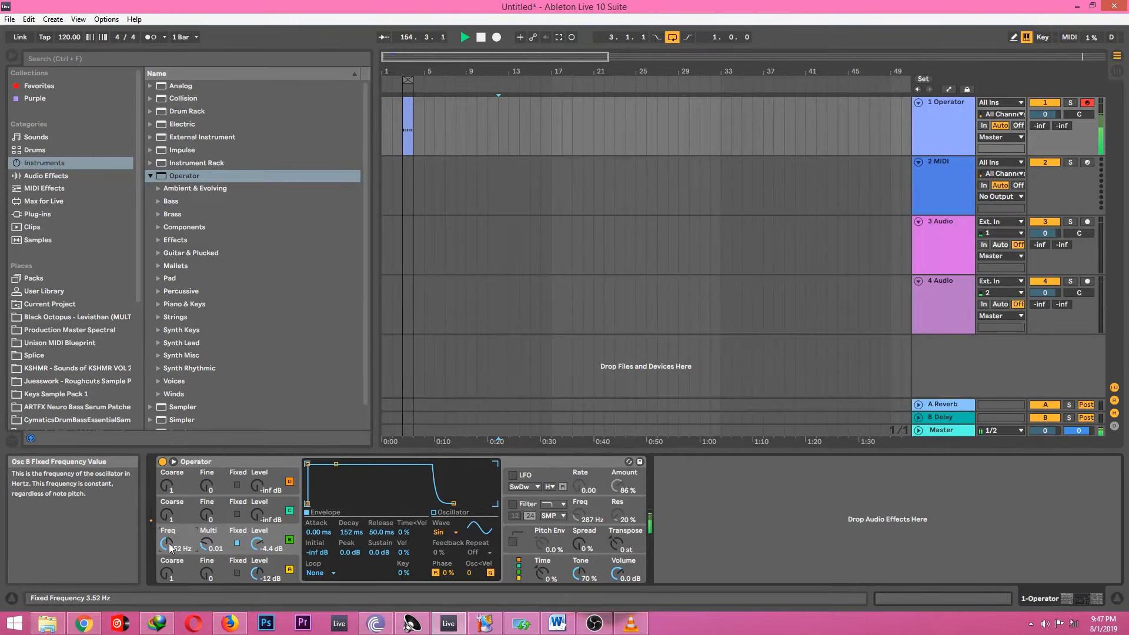
{"action": "left_click_drag", "start_coordinate": [170, 547], "coordinate": [169, 574]}
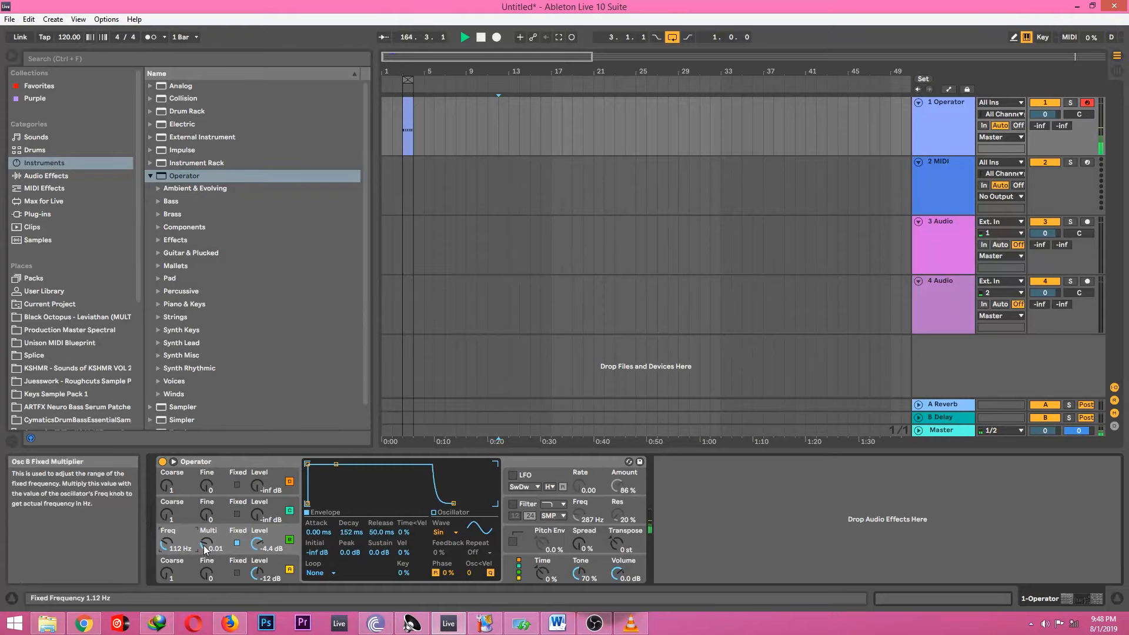
{"action": "key", "text": "z"}
{"action": "key", "text": "a"}
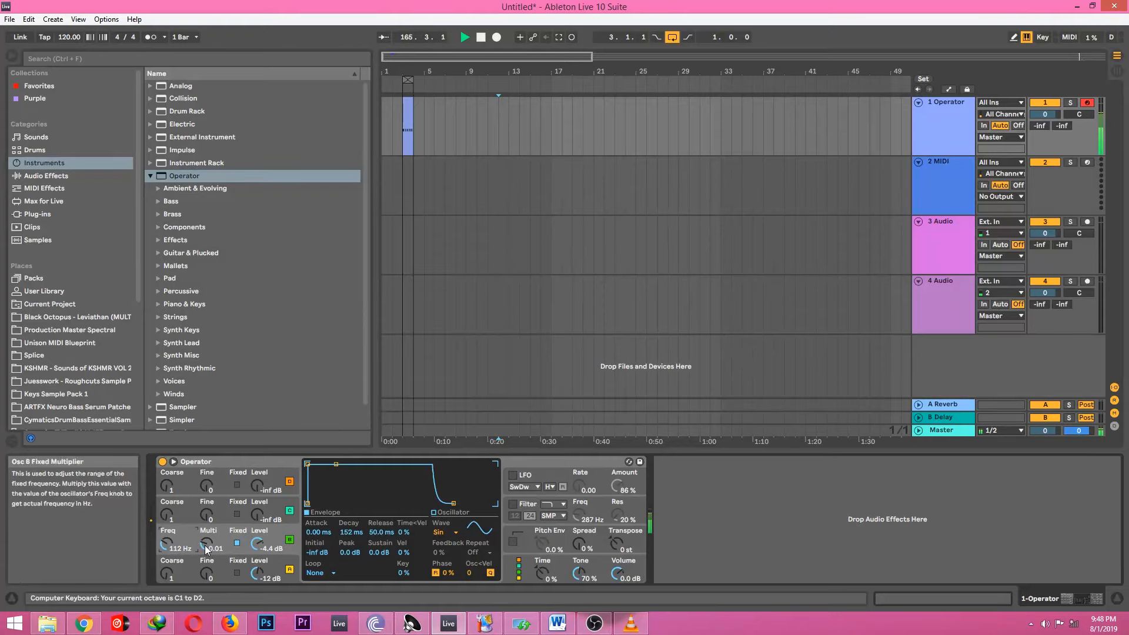
- Lower oscillator B's fixed frequency to about 21.2 Hz and play test notes again
{"action": "left_click_drag", "start_coordinate": [166, 544], "coordinate": [166, 567]}
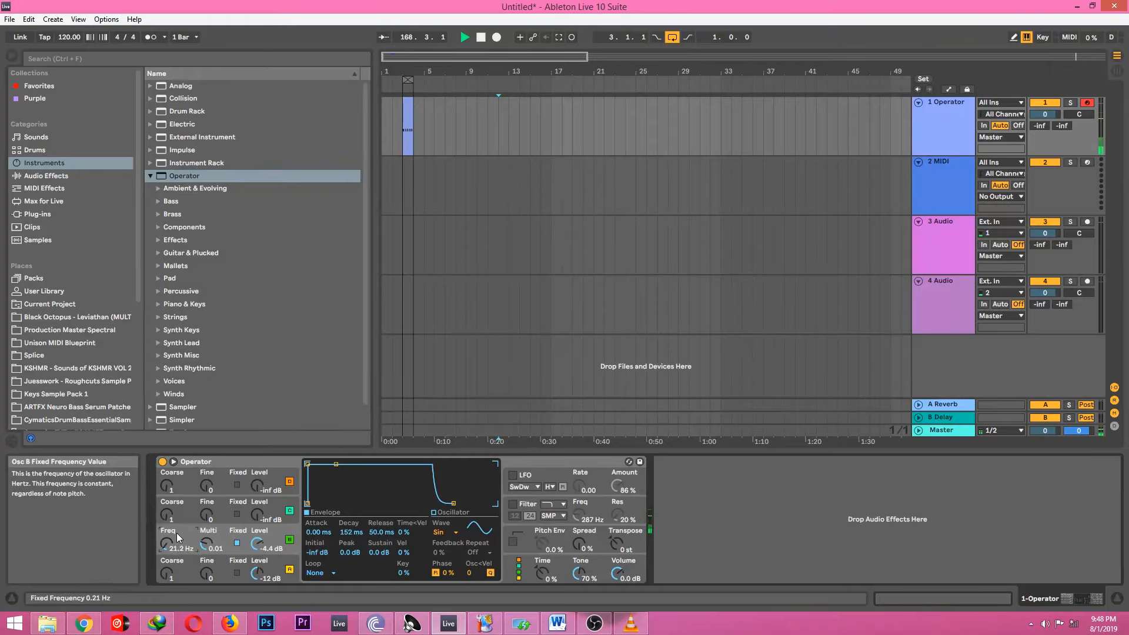
{"action": "key", "text": "z"}
{"action": "key", "text": "a"}
{"action": "key", "text": "a"}
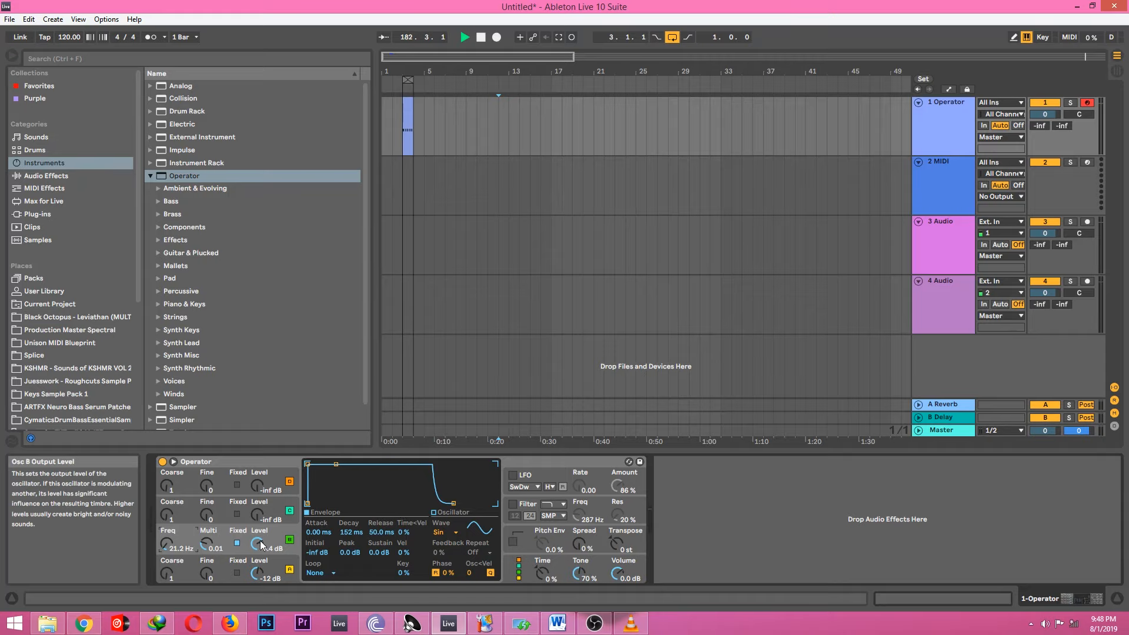
- Turn off oscillator B's fixed-frequency mode and disable the oscillator
{"action": "left_click", "coordinate": [238, 542]}
{"action": "left_click", "coordinate": [290, 539]}
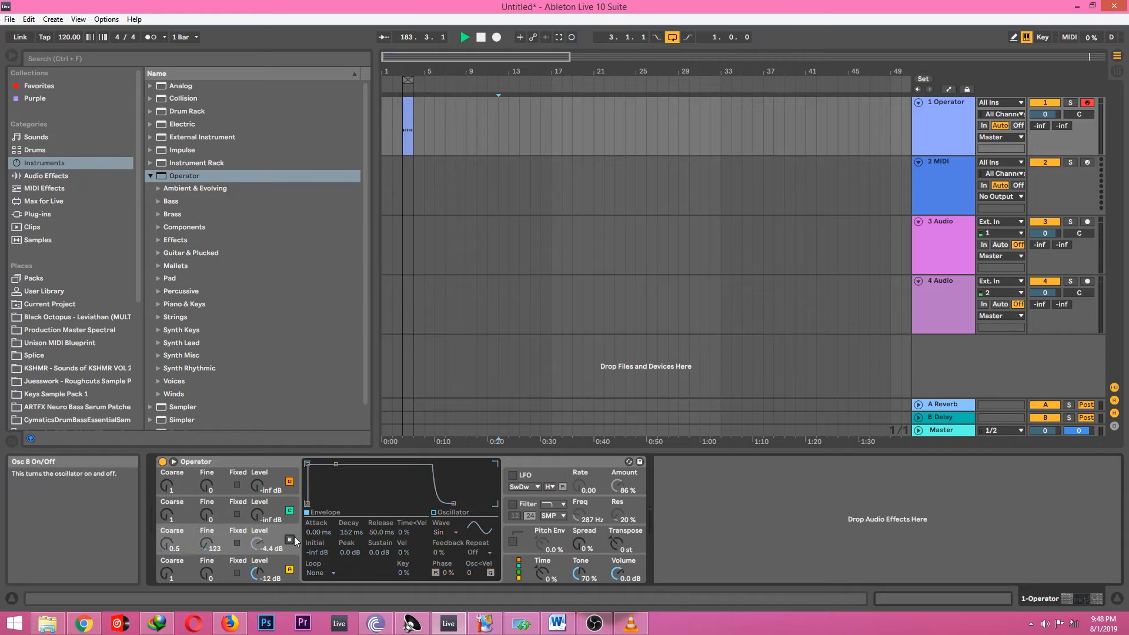
- Change oscillator A's envelope loop mode to Beat and lengthen its decay to about 41.9 s
{"action": "left_click", "coordinate": [274, 577]}
{"action": "left_click", "coordinate": [335, 570]}
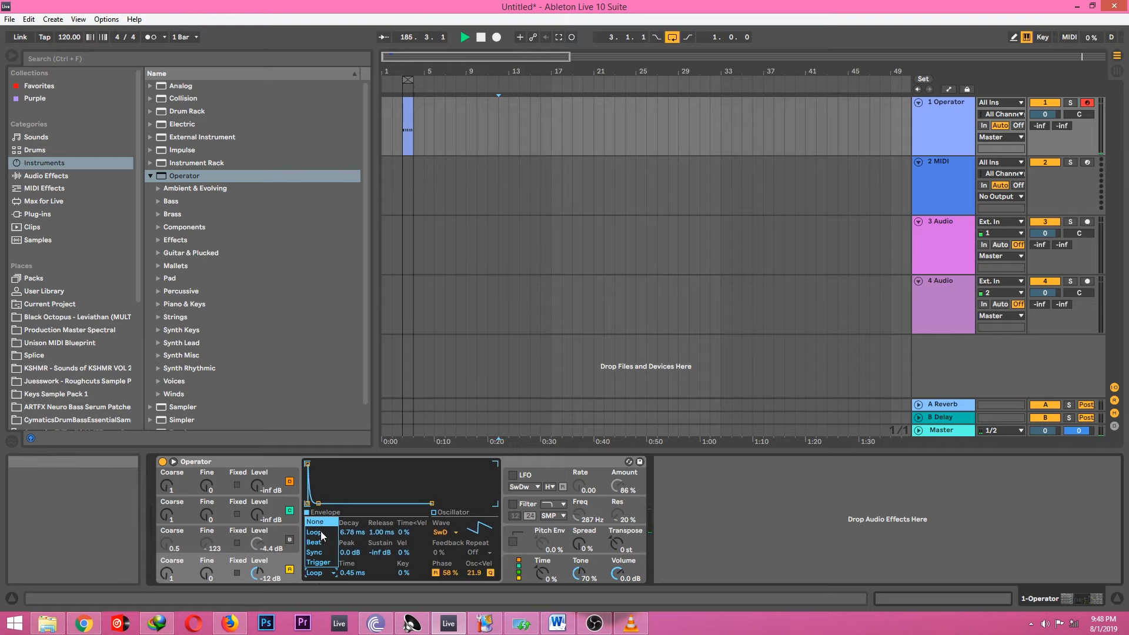
{"action": "left_click", "coordinate": [320, 540]}
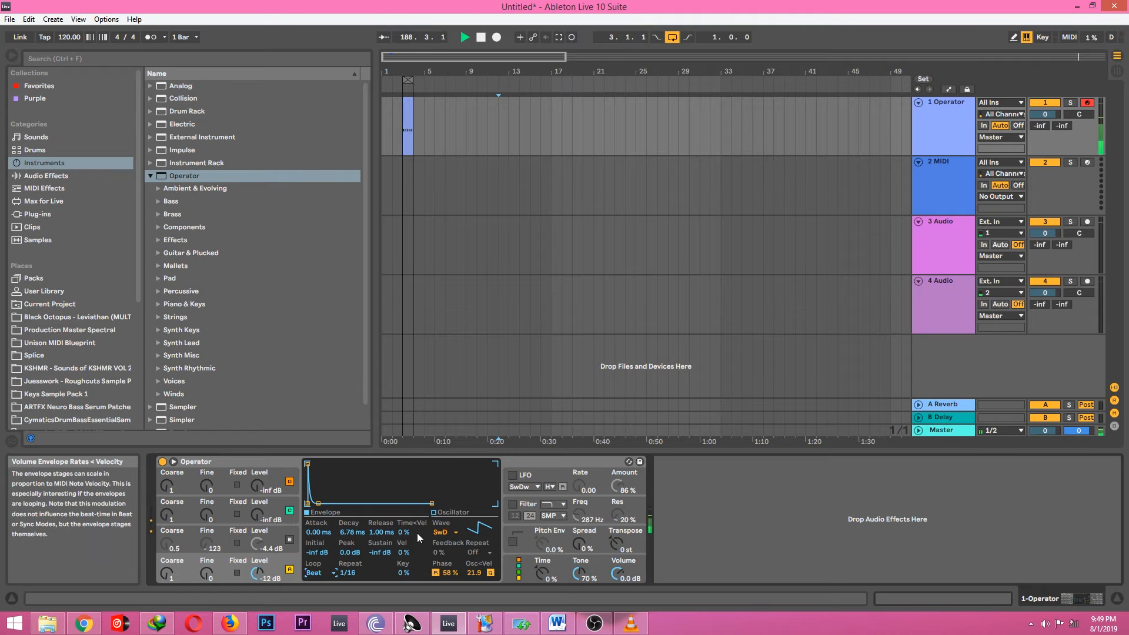
{"action": "left_click_drag", "start_coordinate": [318, 503], "coordinate": [365, 503]}
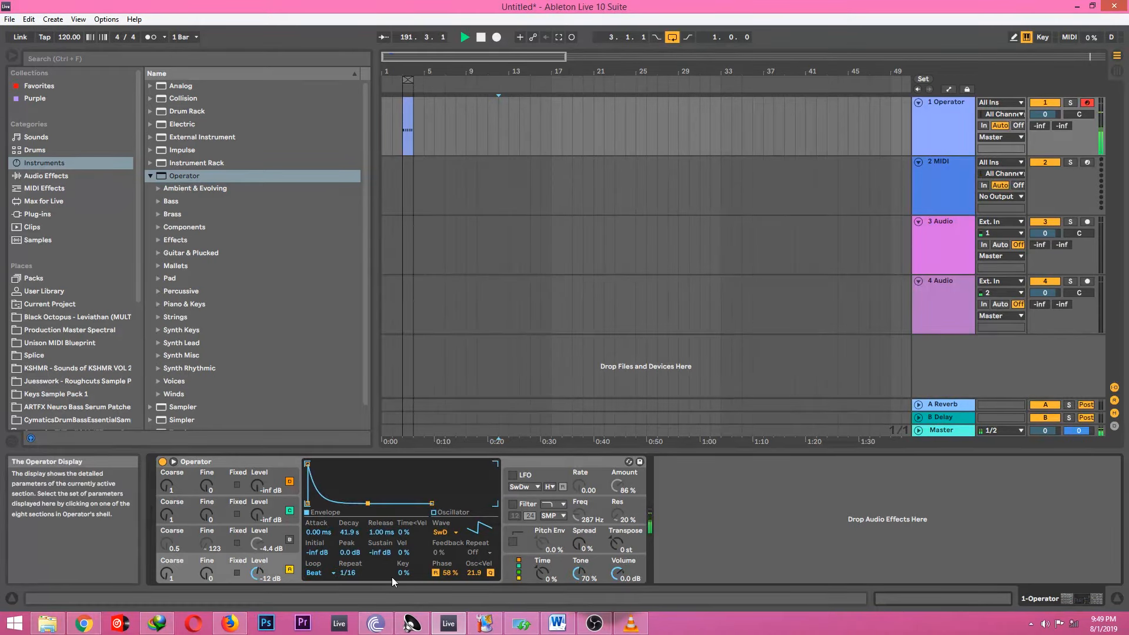
- Enable Operator's pitch envelope
{"action": "left_click", "coordinate": [506, 565]}
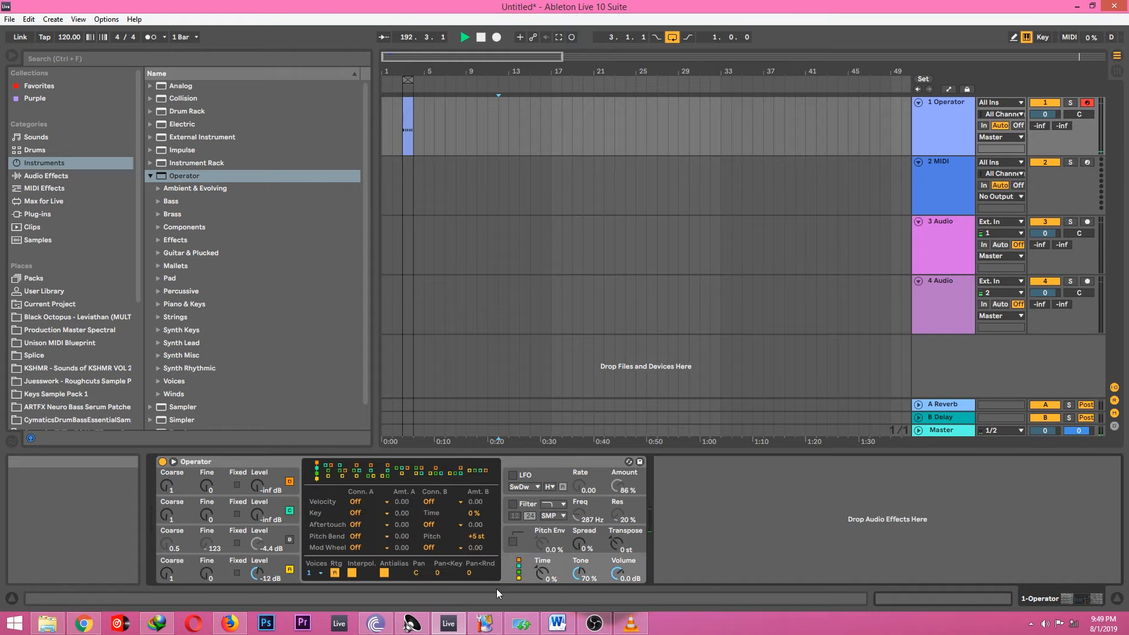
{"action": "left_click", "coordinate": [513, 541]}
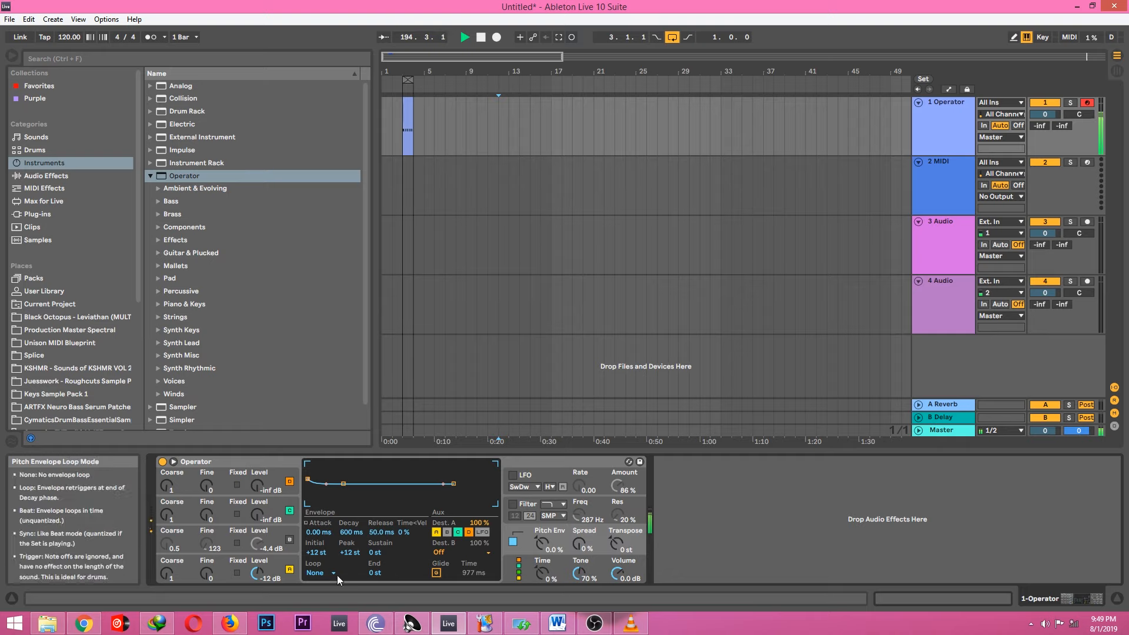
- Set Operator's voice count to 12 and raise the spread to about 89%
{"action": "left_click", "coordinate": [546, 579]}
{"action": "left_click", "coordinate": [311, 573]}
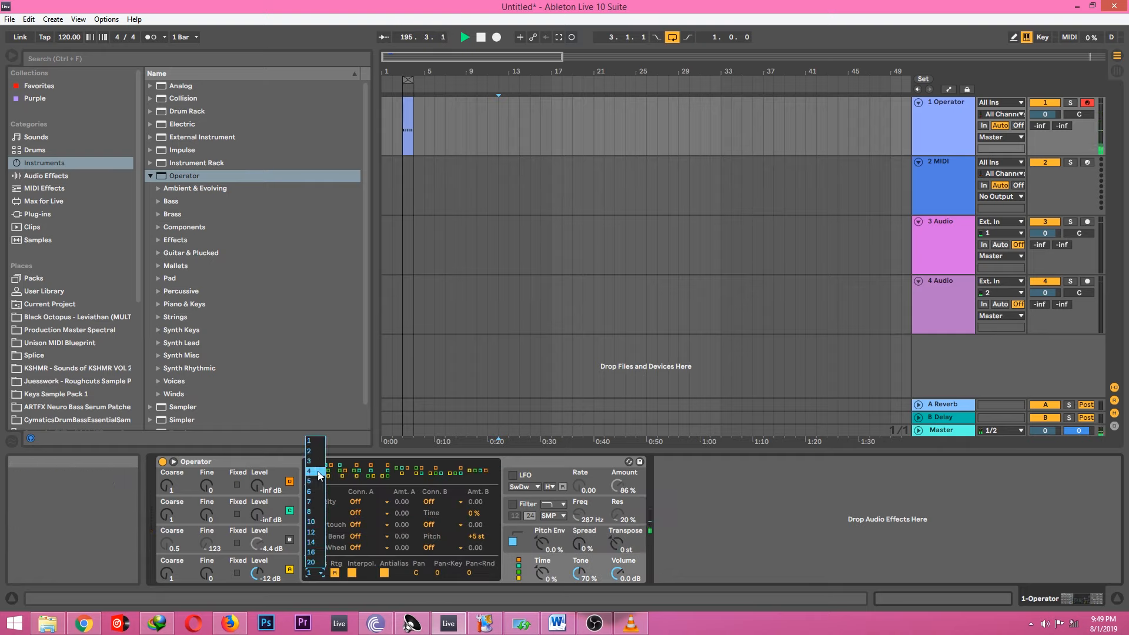
{"action": "left_click", "coordinate": [311, 532]}
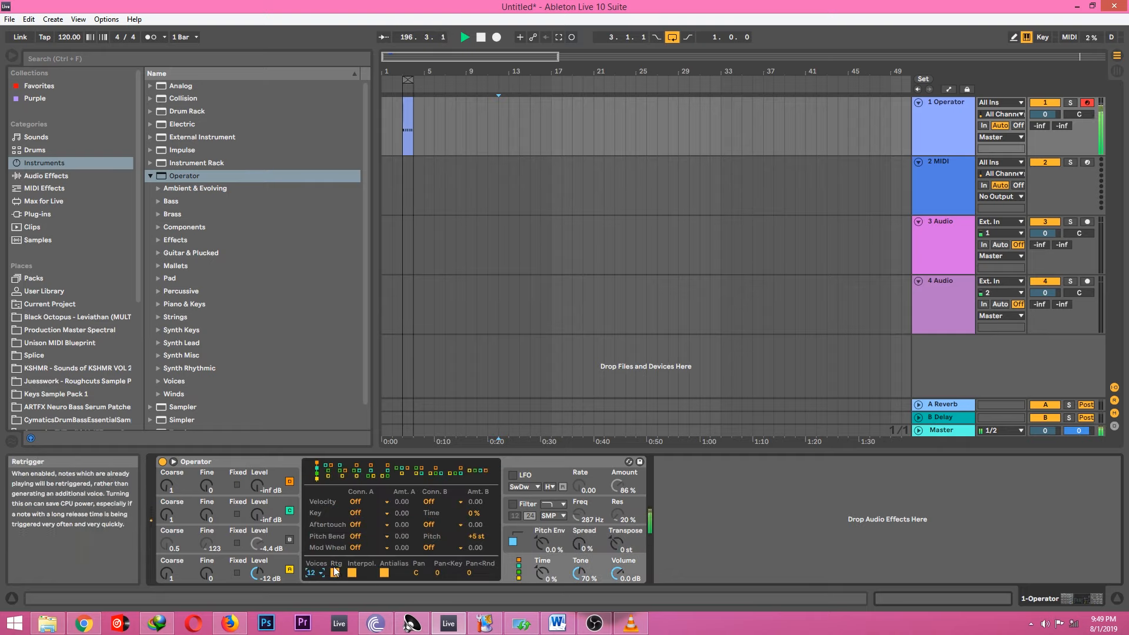
{"action": "left_click_drag", "start_coordinate": [584, 548], "coordinate": [584, 537]}
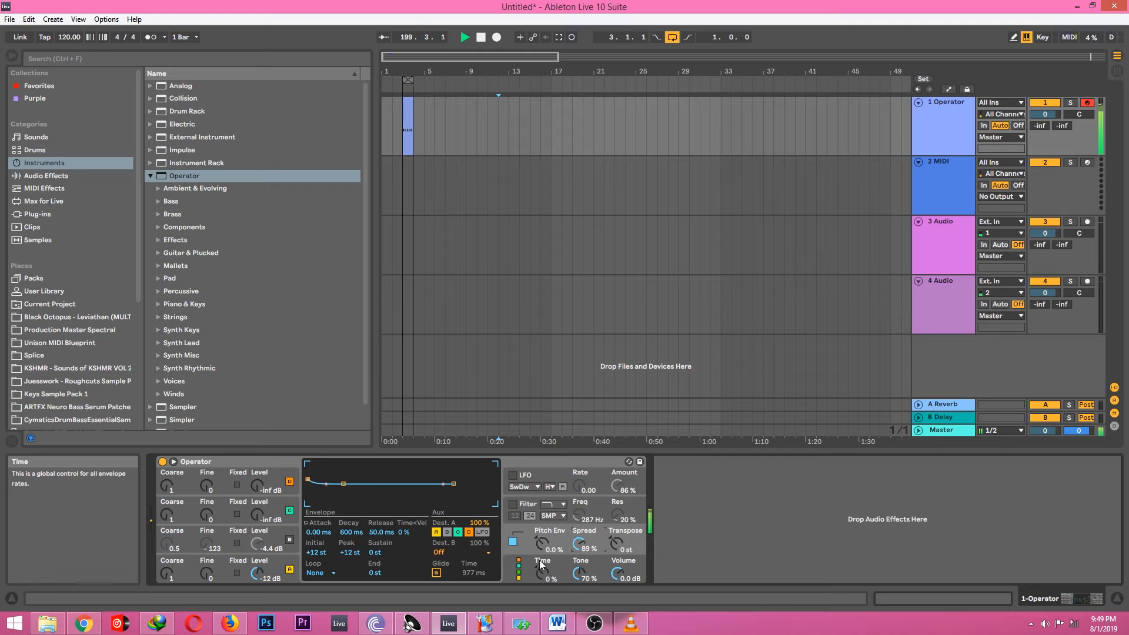
- Enable the filter with the Clean circuit and 12 dB slope, setting the cutoff to about 1.16 kHz and resonance to about 27%
{"action": "left_click", "coordinate": [513, 504]}
{"action": "left_click_drag", "start_coordinate": [579, 514], "coordinate": [601, 524]}
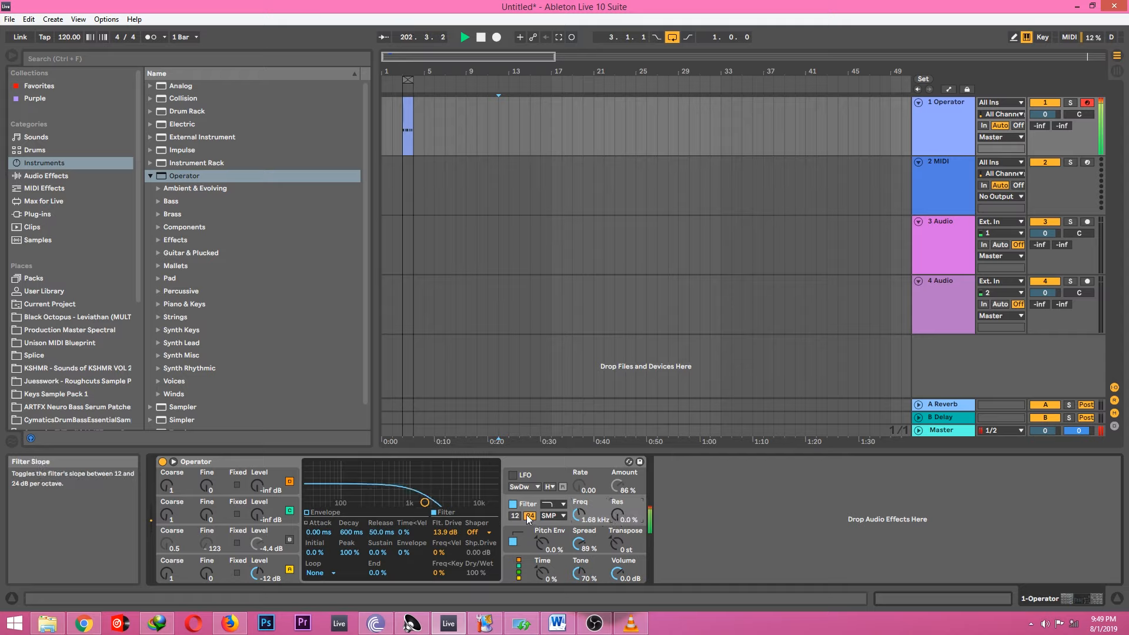
{"action": "left_click", "coordinate": [548, 514]}
{"action": "left_click", "coordinate": [551, 523]}
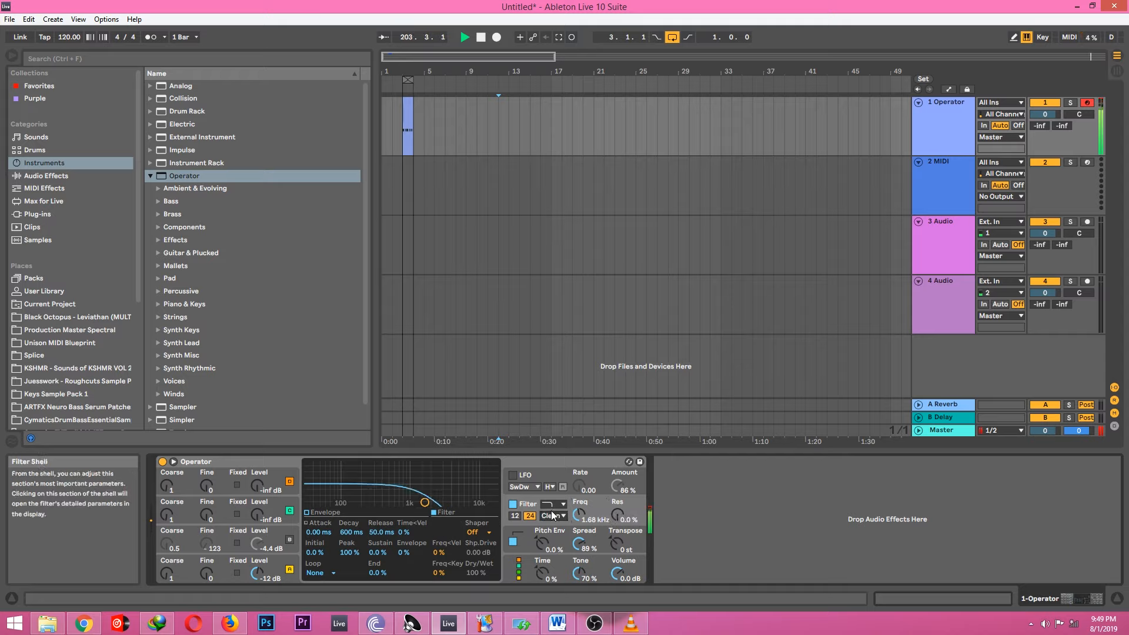
{"action": "left_click", "coordinate": [516, 516]}
{"action": "left_click_drag", "start_coordinate": [579, 517], "coordinate": [579, 529]}
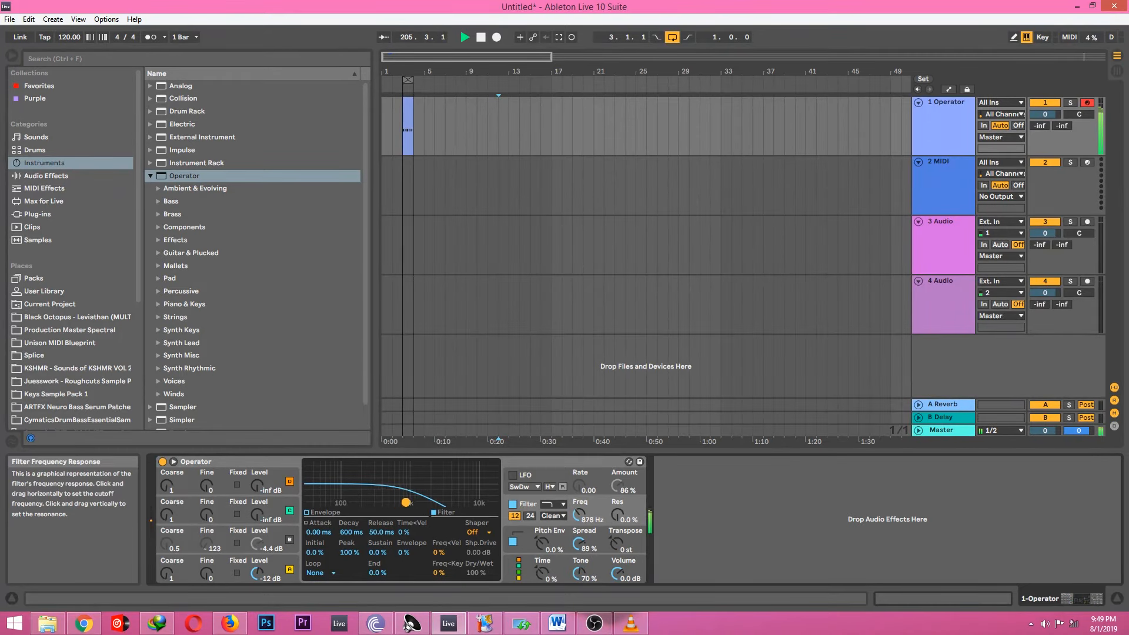
{"action": "mouse_move", "coordinate": [418, 507]}
{"action": "left_mouse_down"}
{"action": "mouse_move", "coordinate": [428, 502]}
{"action": "mouse_move", "coordinate": [429, 514]}
{"action": "left_mouse_up"}
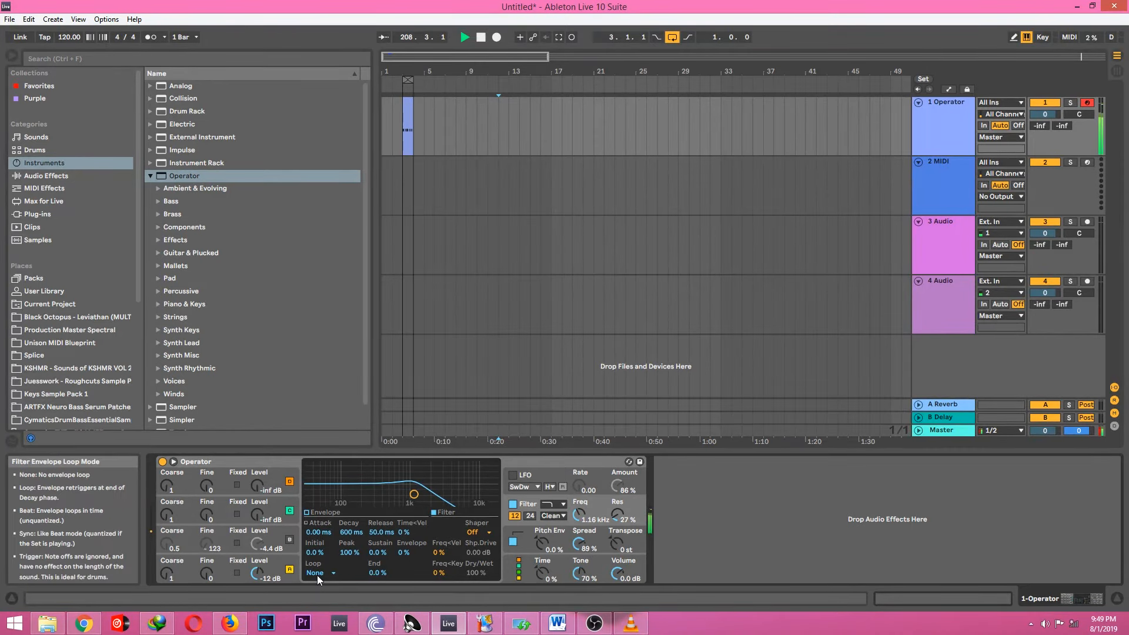
- Shorten oscillator A's envelope decay to about 217 ms with sustain around -57 dB, and lower the computer keyboard's octave to C1–D2
{"action": "left_click", "coordinate": [234, 558]}
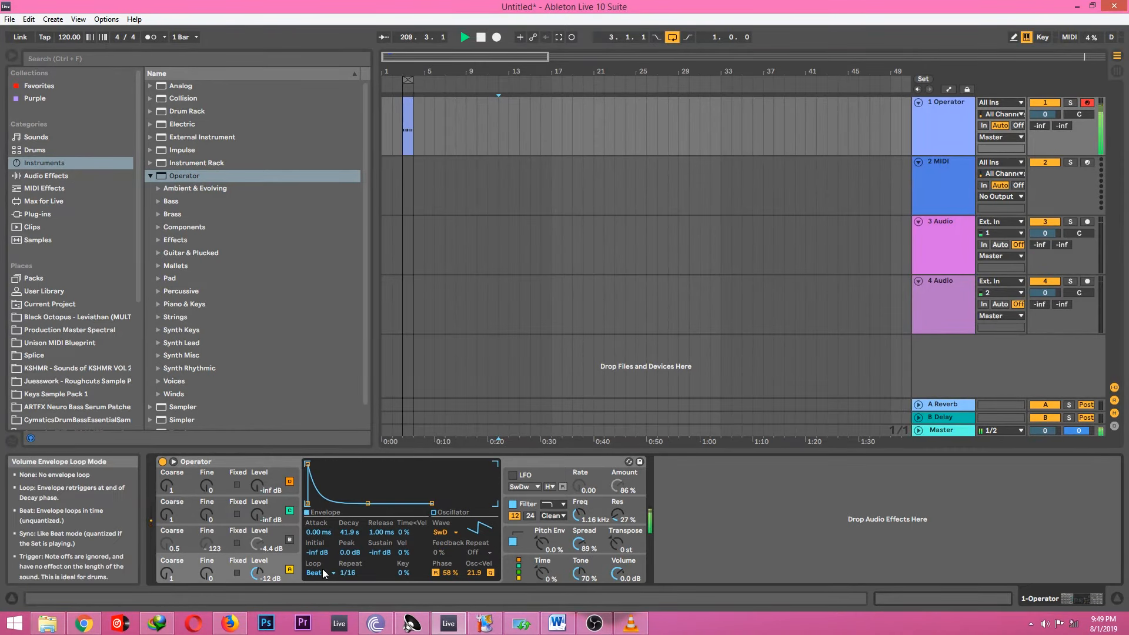
{"action": "left_click", "coordinate": [521, 505]}
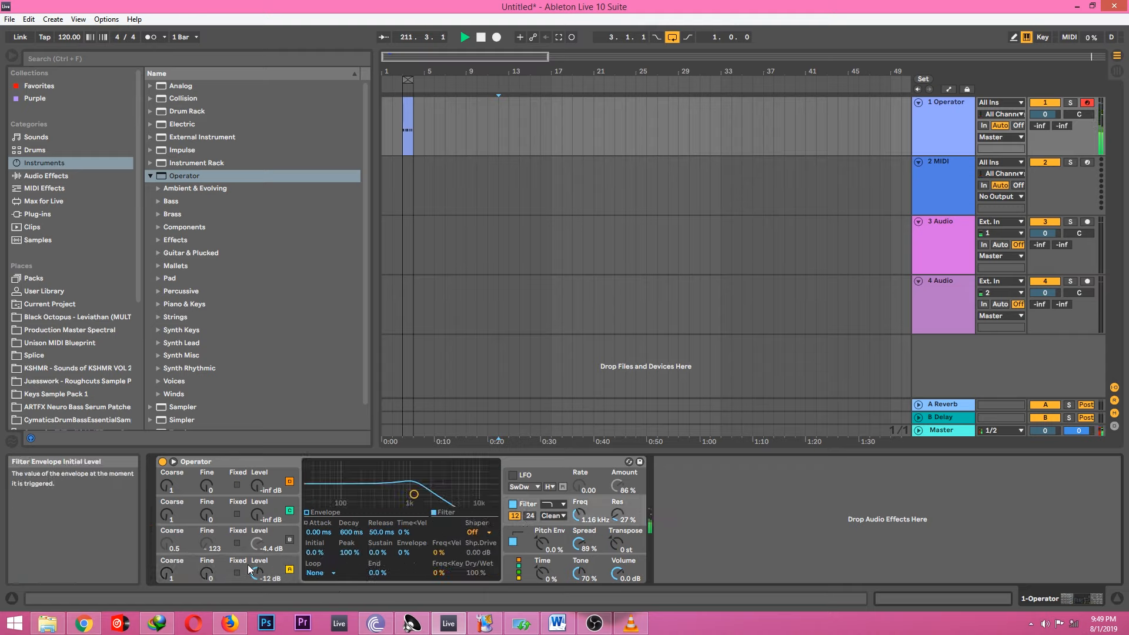
{"action": "left_click", "coordinate": [249, 548]}
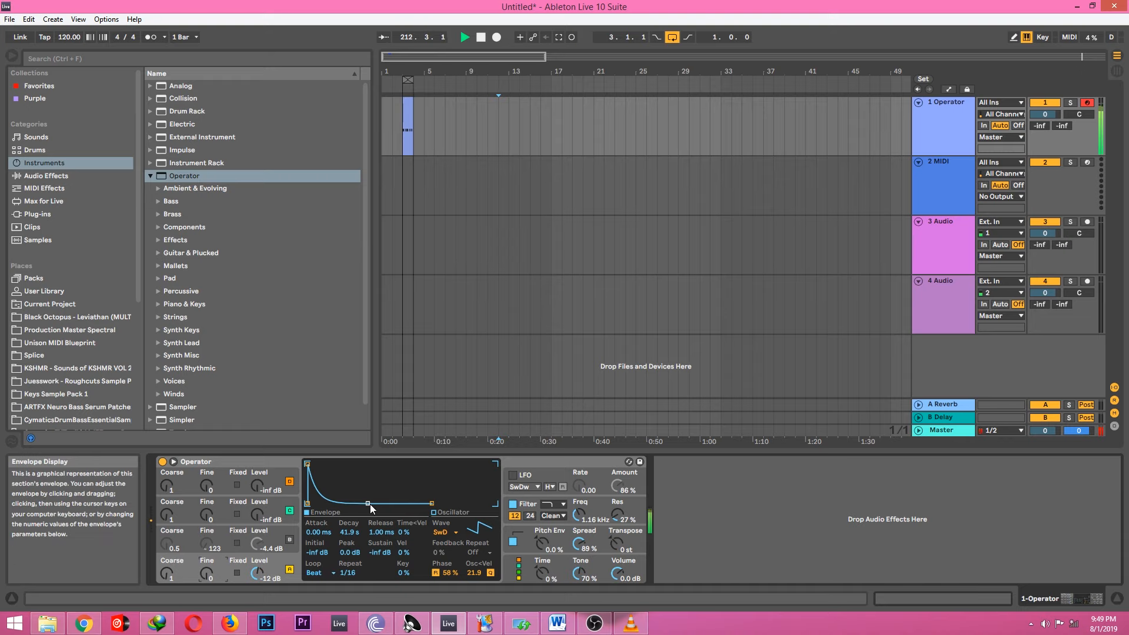
{"action": "mouse_move", "coordinate": [370, 503]}
{"action": "left_mouse_down"}
{"action": "mouse_move", "coordinate": [331, 504]}
{"action": "mouse_move", "coordinate": [341, 503]}
{"action": "mouse_move", "coordinate": [336, 475]}
{"action": "mouse_move", "coordinate": [336, 496]}
{"action": "mouse_move", "coordinate": [349, 503]}
{"action": "left_mouse_up"}
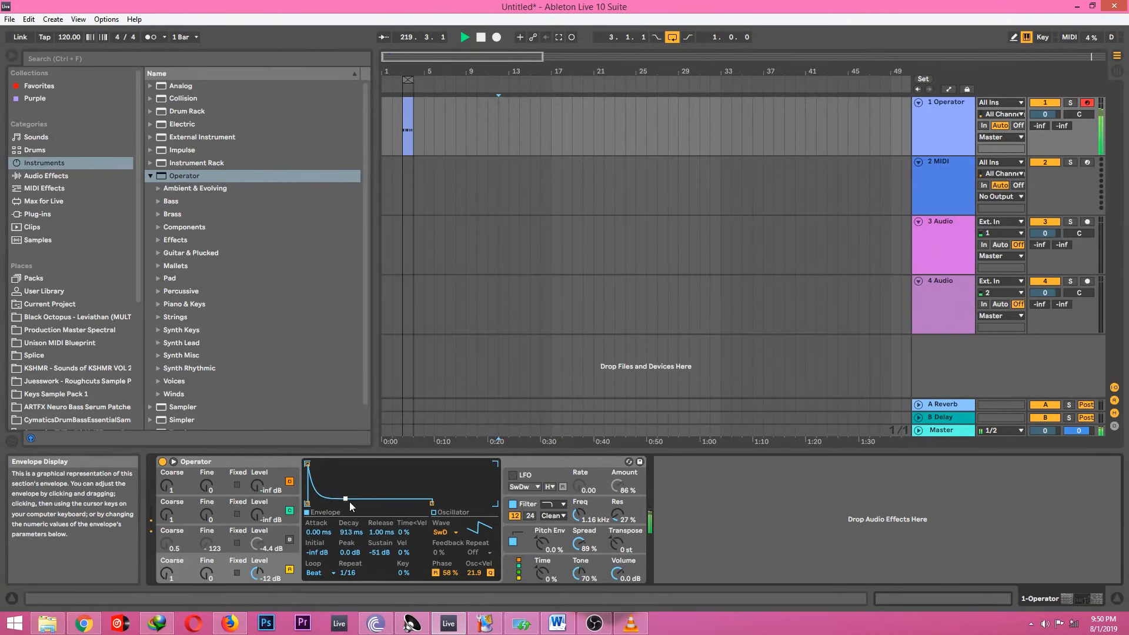
{"action": "key", "text": "z"}
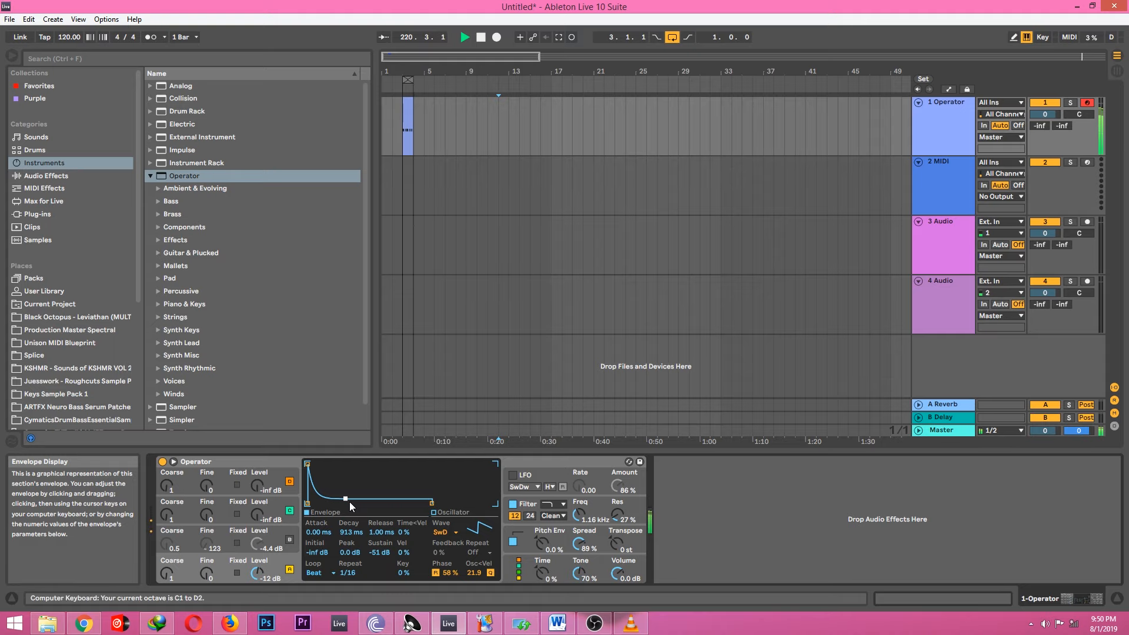
{"action": "left_click_drag", "start_coordinate": [342, 496], "coordinate": [338, 500]}
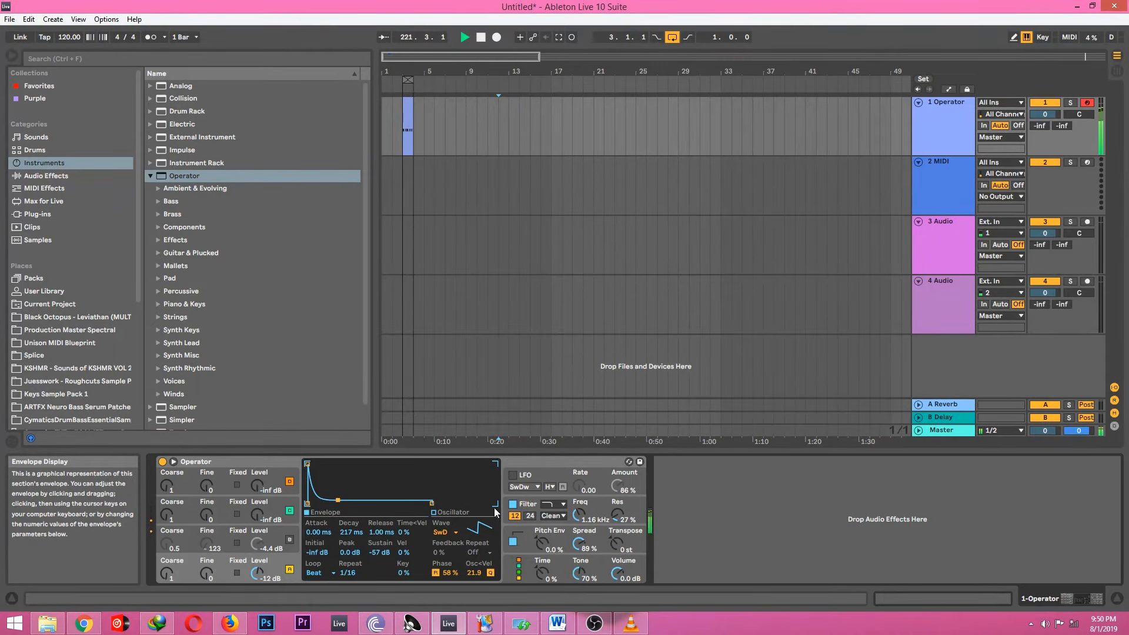
- Raise the filter cutoff to about 2.36 kHz and set the filter envelope's loop mode to Beat
{"action": "left_click_drag", "start_coordinate": [579, 514], "coordinate": [579, 499]}
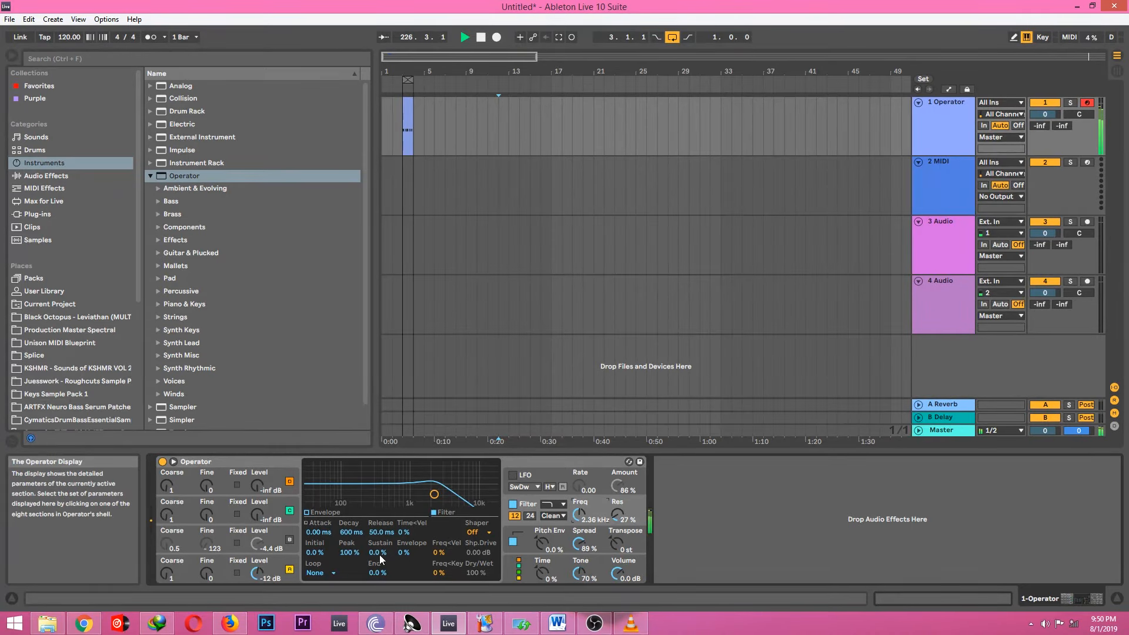
{"action": "left_click", "coordinate": [333, 574]}
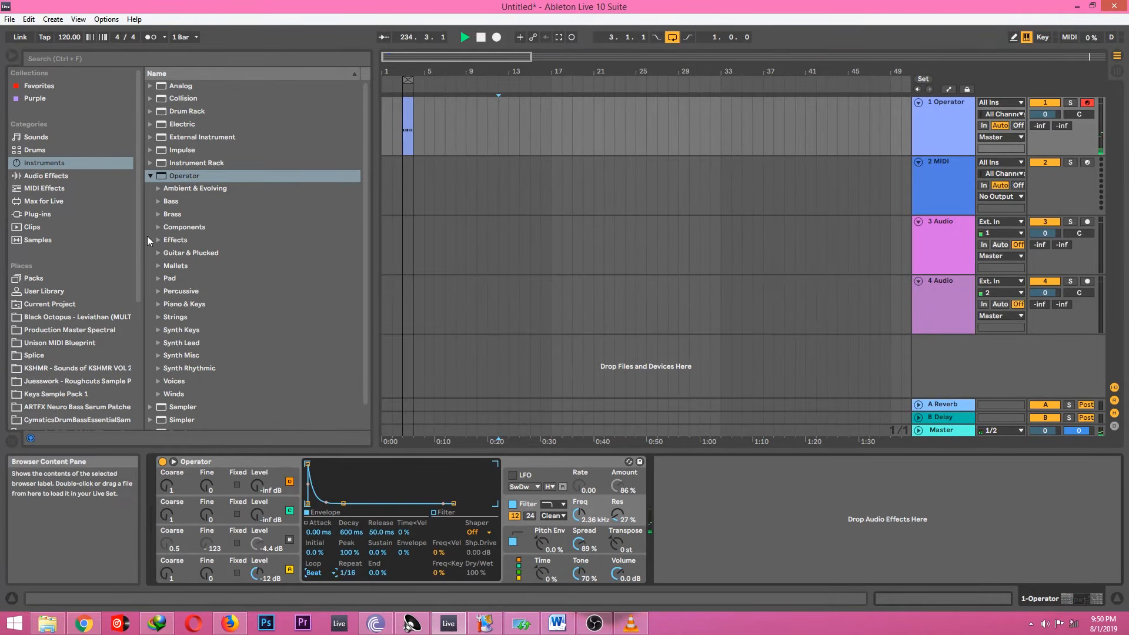
- Look through the sample pack folders in the browser and open Unison MIDI Blueprint
{"action": "left_click", "coordinate": [45, 318]}
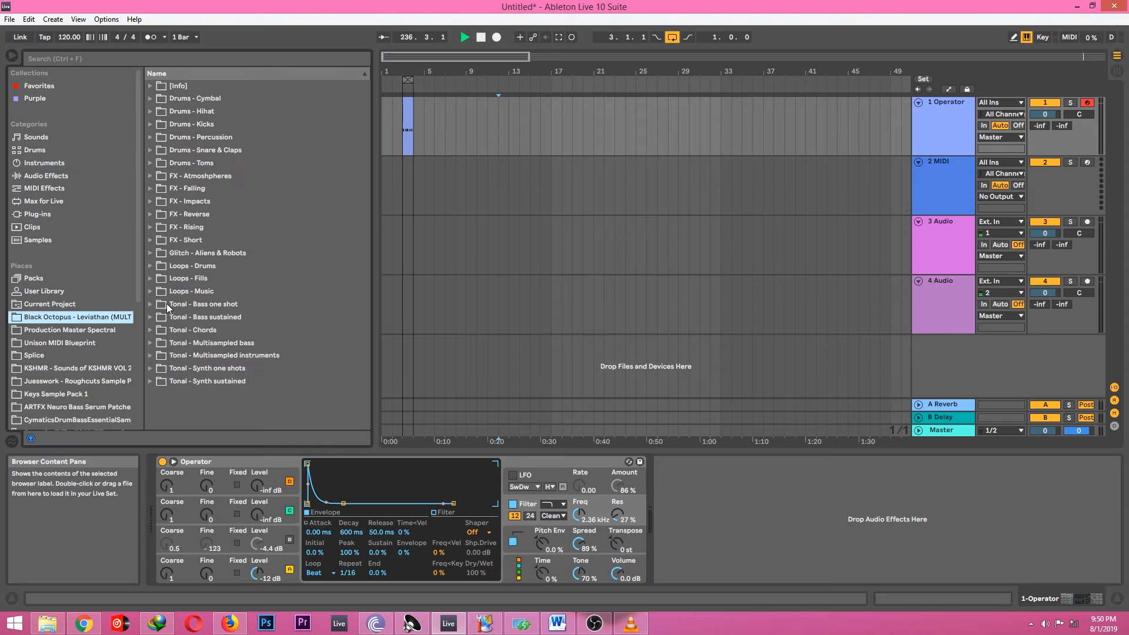
{"action": "left_click", "coordinate": [41, 330]}
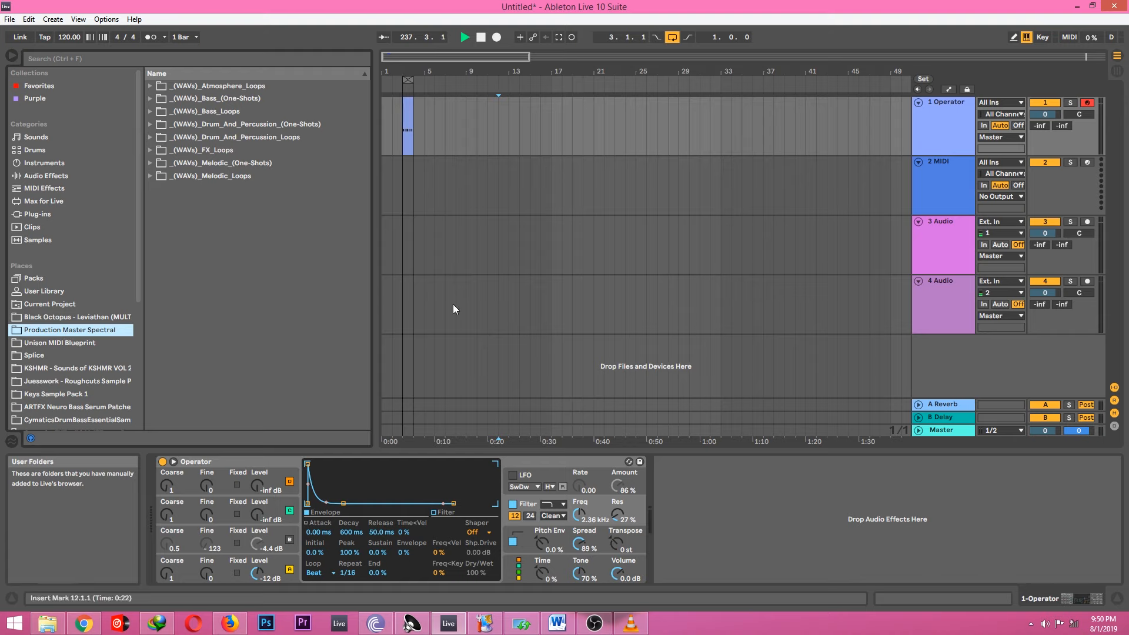
{"action": "left_click", "coordinate": [59, 343]}
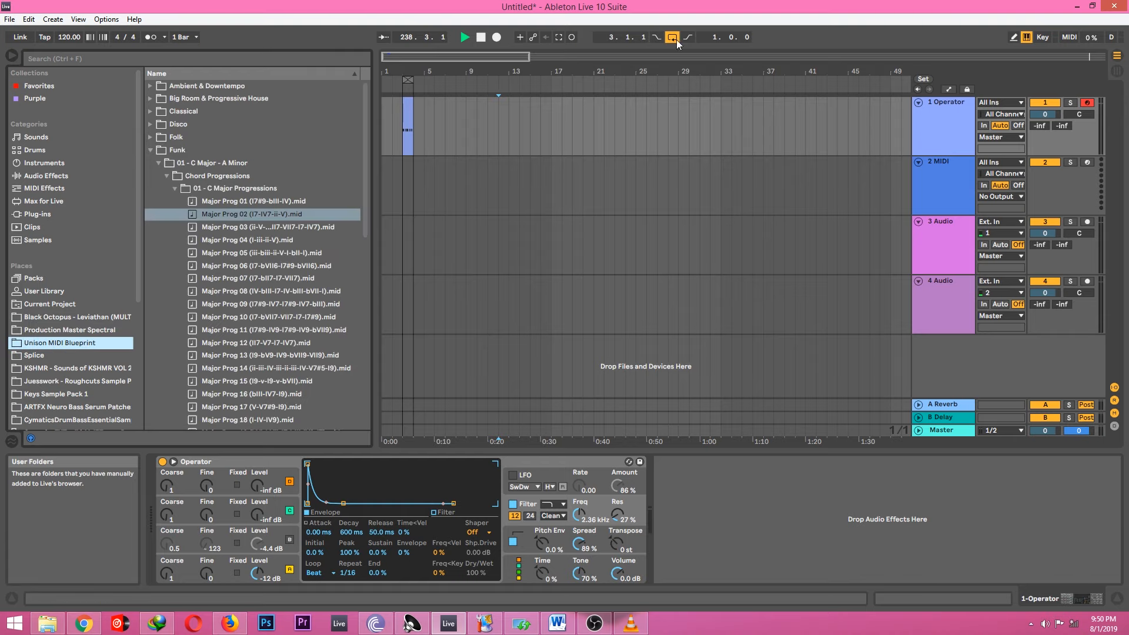
- Place the Major Prog 03 MIDI file on the Operator track at bar 3 and play it
{"action": "left_click", "coordinate": [257, 227]}
{"action": "left_click_drag", "start_coordinate": [257, 227], "coordinate": [420, 144]}
{"action": "key", "text": "space"}
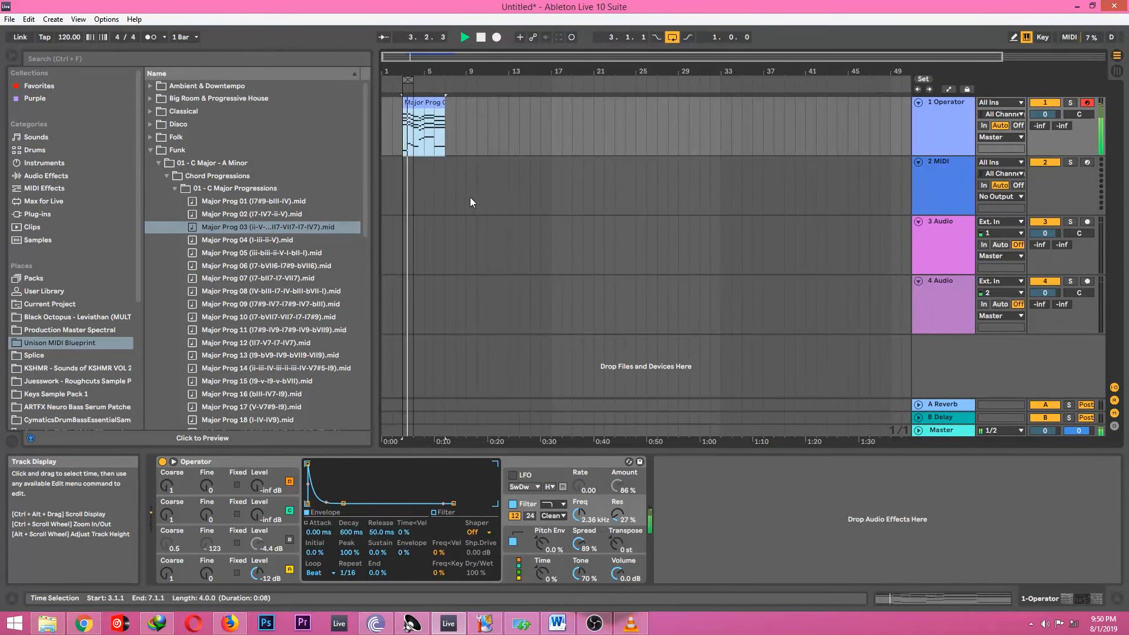
- Transpose all notes of the Major Prog 03 clip down two octaves while auditioning it
{"action": "double_click", "coordinate": [421, 118]}
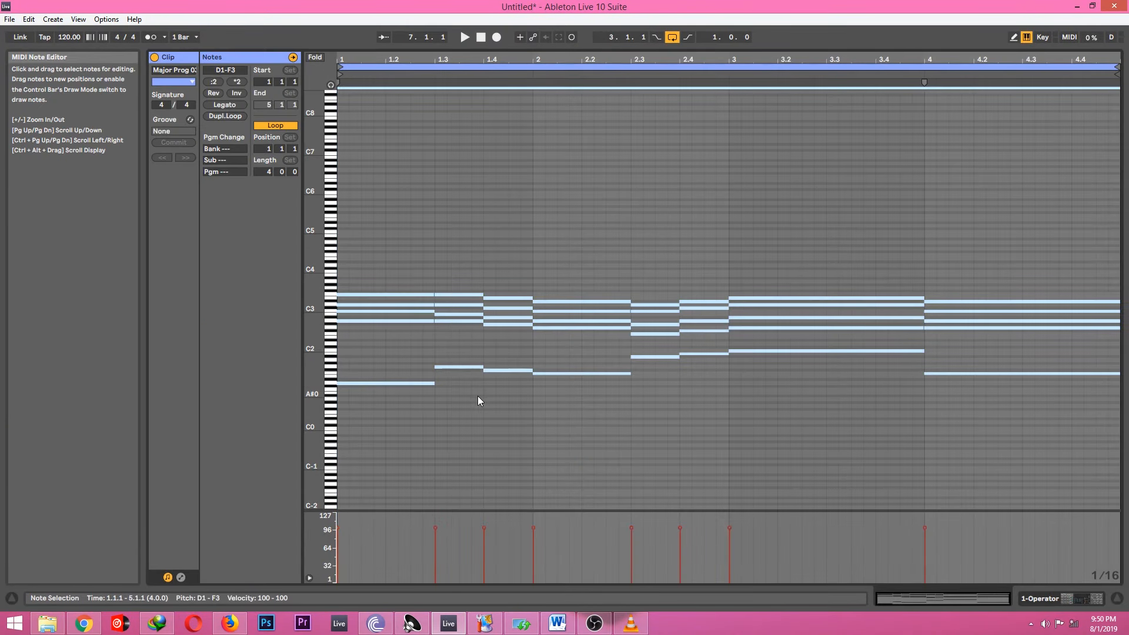
{"action": "key", "text": "shift+Down"}
{"action": "key", "text": "space"}
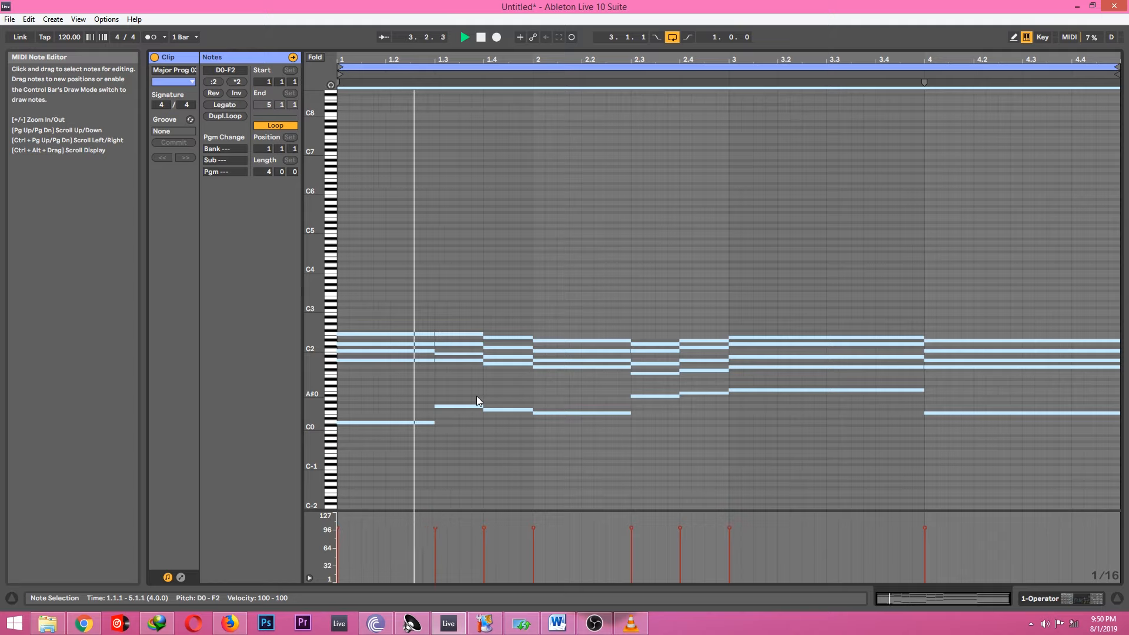
{"action": "key", "text": "shift+Down"}
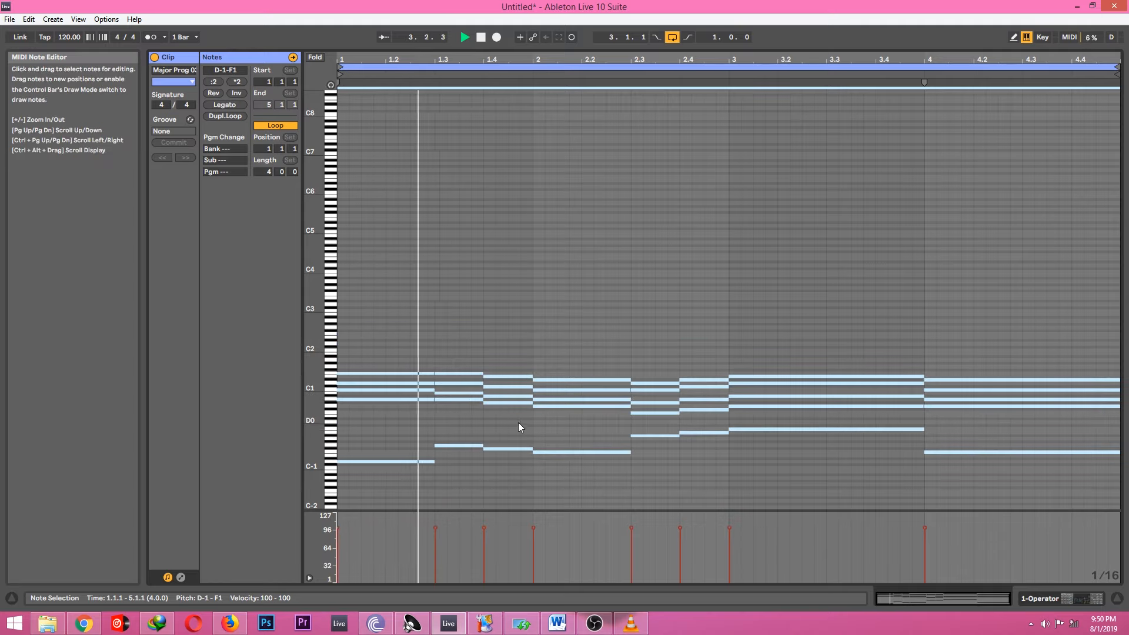
{"action": "key", "text": "space"}
- Place Minor Prog 01 from the 02 - A Minor Progressions folder on the Operator track at bar 3, over the major clip
{"action": "left_click", "coordinate": [1072, 600]}
{"action": "left_click", "coordinate": [214, 336]}
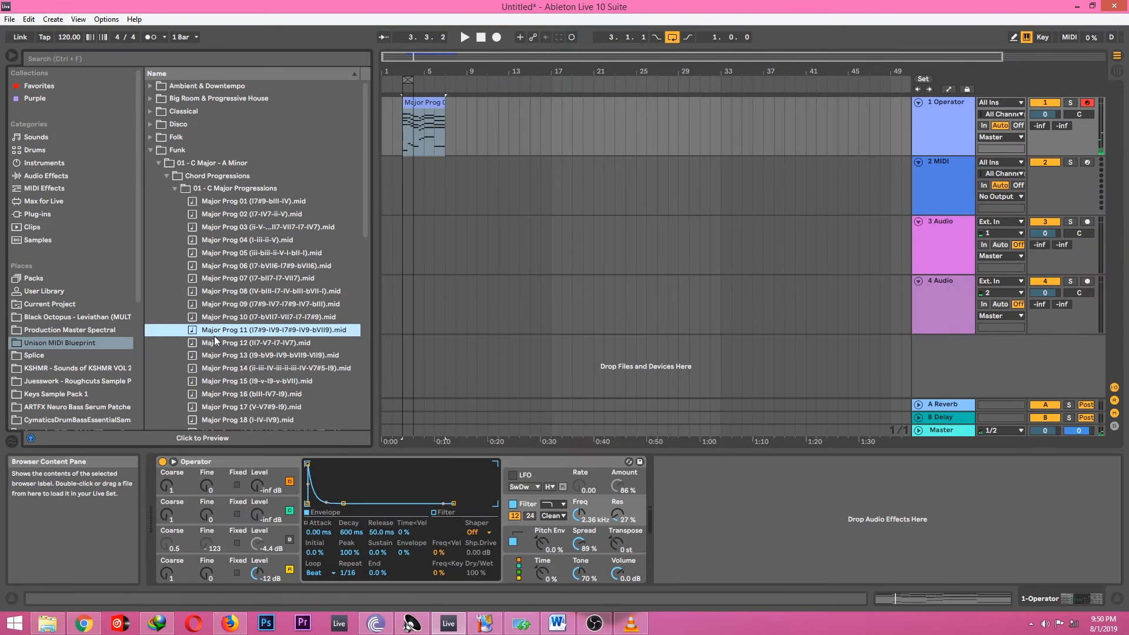
{"action": "double_click", "coordinate": [201, 188]}
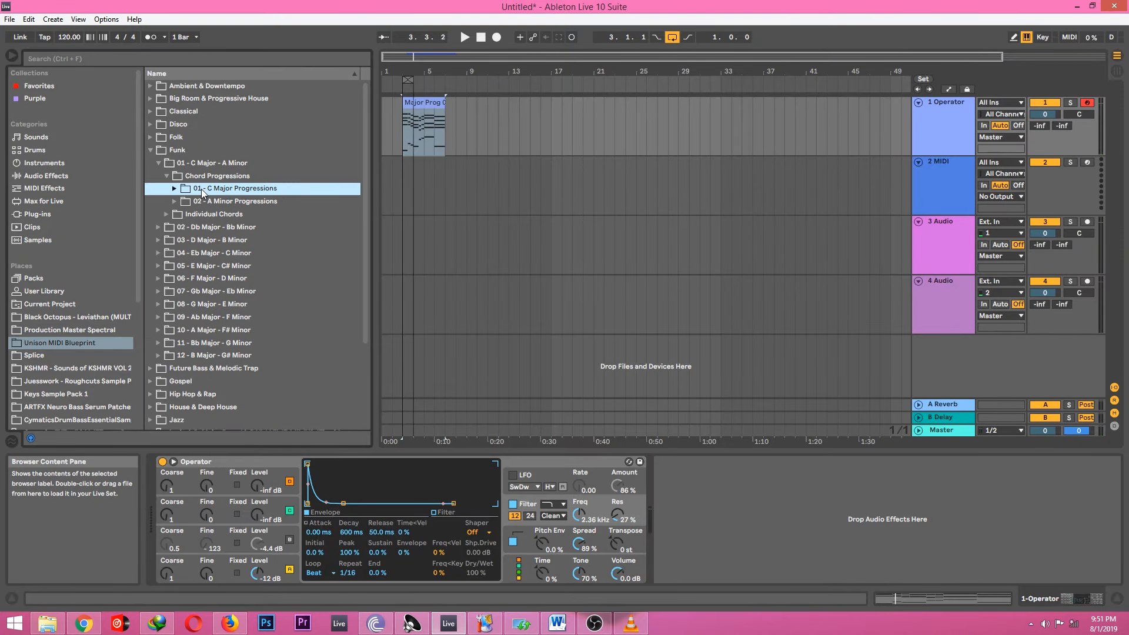
{"action": "double_click", "coordinate": [203, 201]}
{"action": "left_click", "coordinate": [240, 217]}
{"action": "left_click_drag", "start_coordinate": [241, 219], "coordinate": [405, 135]}
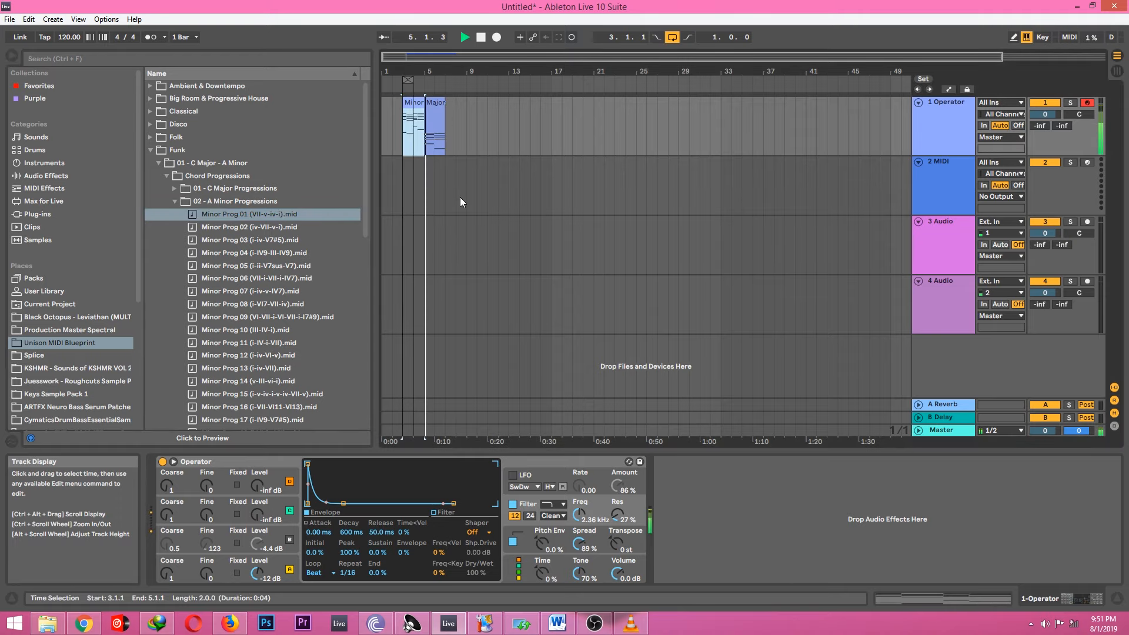
- Delete the leftover major clip after the minor progression and play the track from bar 3
{"action": "left_click", "coordinate": [439, 139]}
{"action": "key", "text": "Delete"}
{"action": "key", "text": "space"}
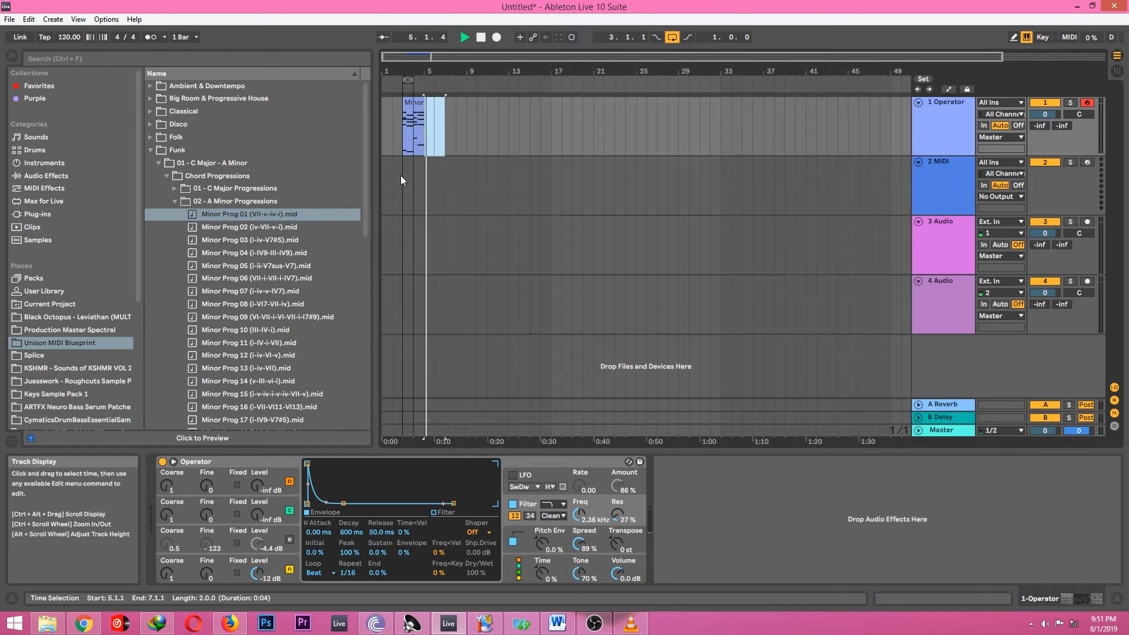
{"action": "left_click", "coordinate": [406, 183]}
{"action": "key", "text": "space"}
{"action": "key", "text": "space"}
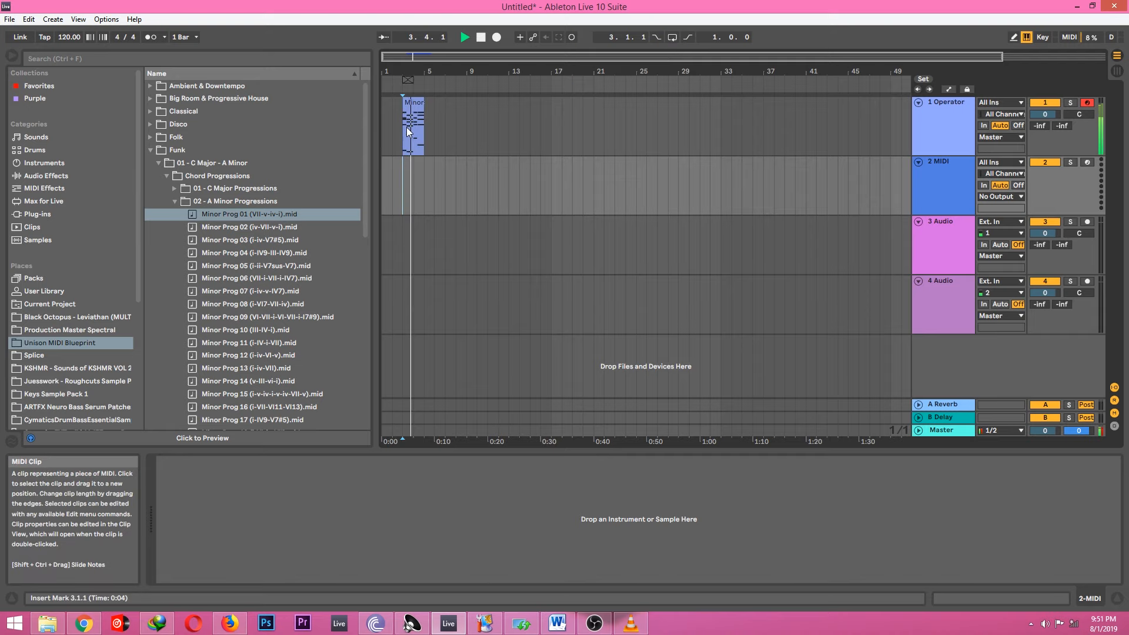
- Transpose all notes in the Minor Prog 01 clip down one octave, clear the note selection and stop playback
{"action": "double_click", "coordinate": [411, 124]}
{"action": "key", "text": "ctrl+a"}
{"action": "key", "text": "shift+Down"}
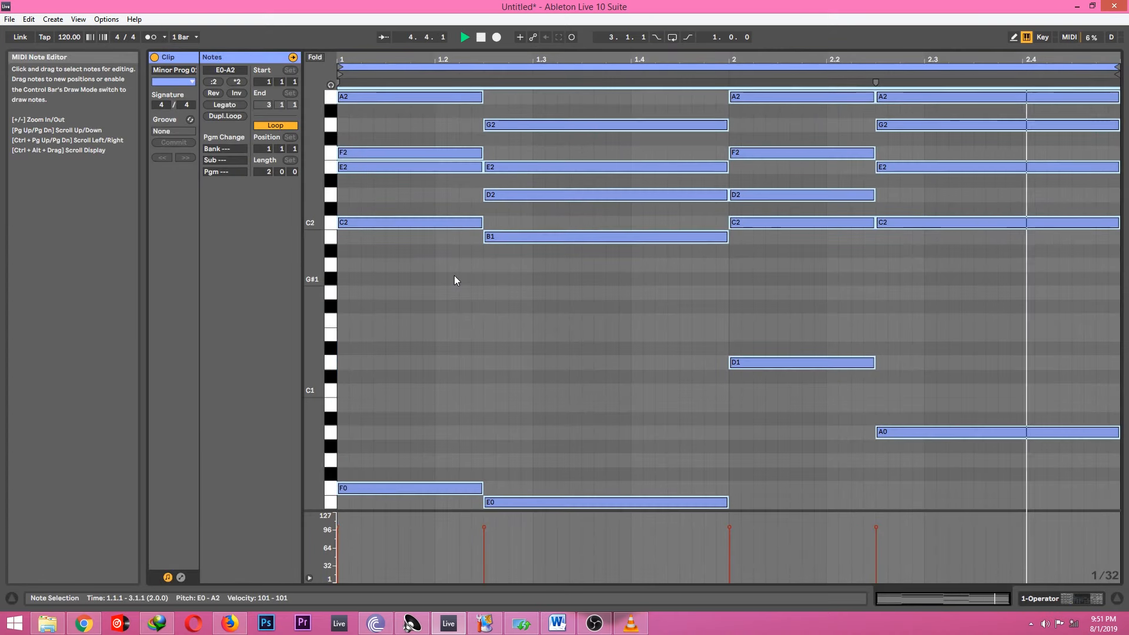
{"action": "left_click", "coordinate": [454, 274]}
{"action": "key", "text": "space"}
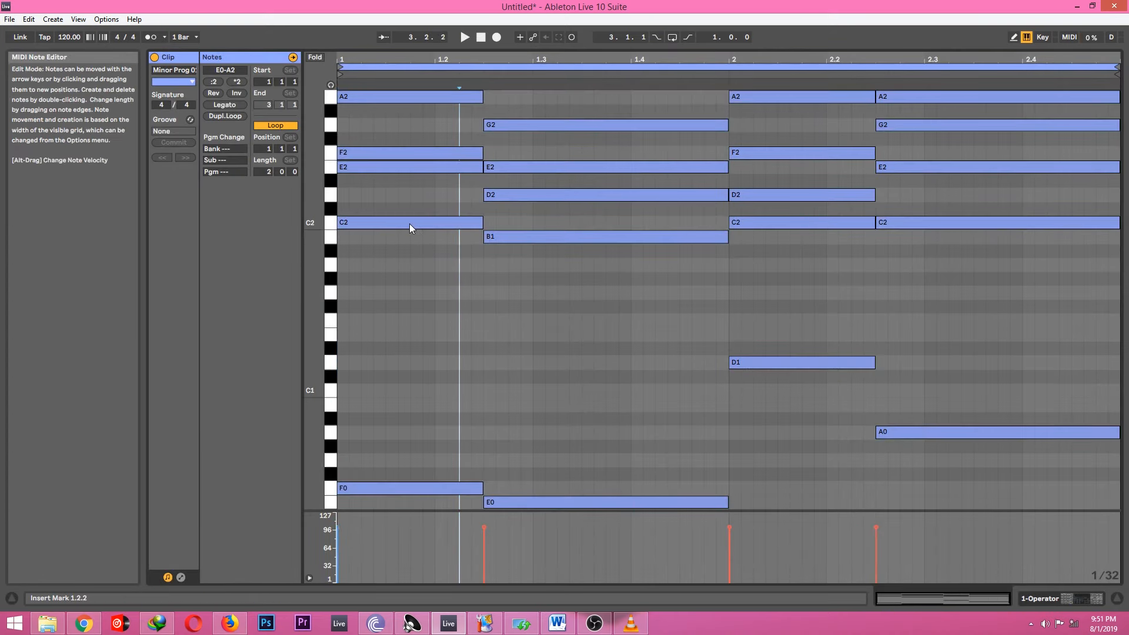
- Play C1, E1 and G1 together as a test chord on the computer keyboard
{"action": "key", "text": "a"}
{"action": "key", "text": "d"}
{"action": "key", "text": "g"}
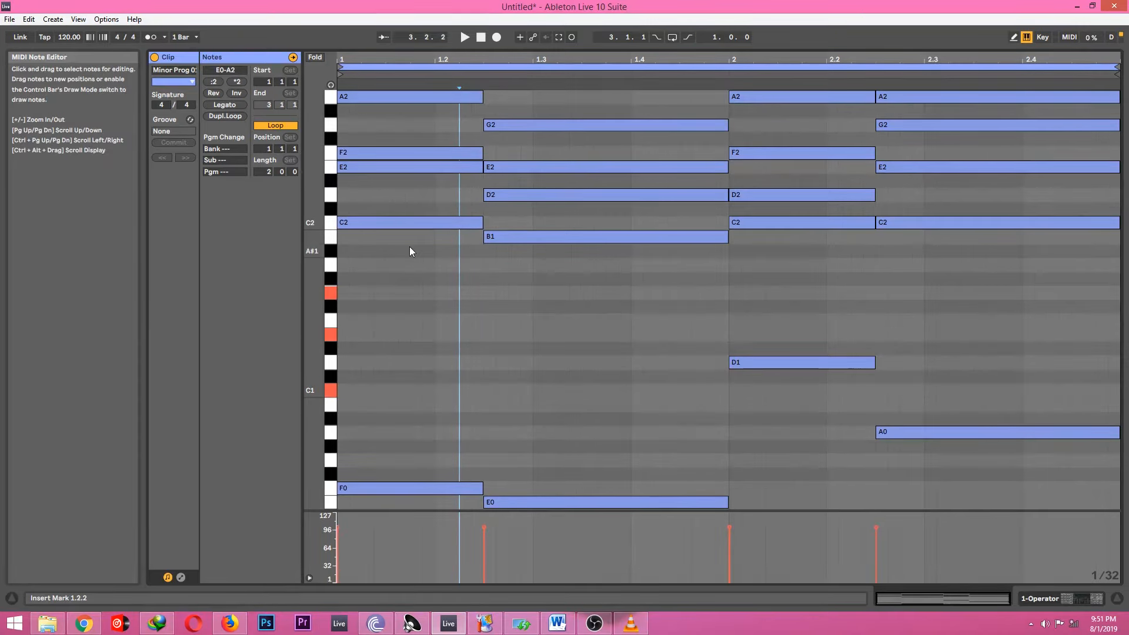
- Delete the four low bass notes F0, E0, D1 and A0 beneath the chords
{"action": "scroll", "coordinate": [419, 320], "scroll_direction": "down", "scroll_amount": 2}
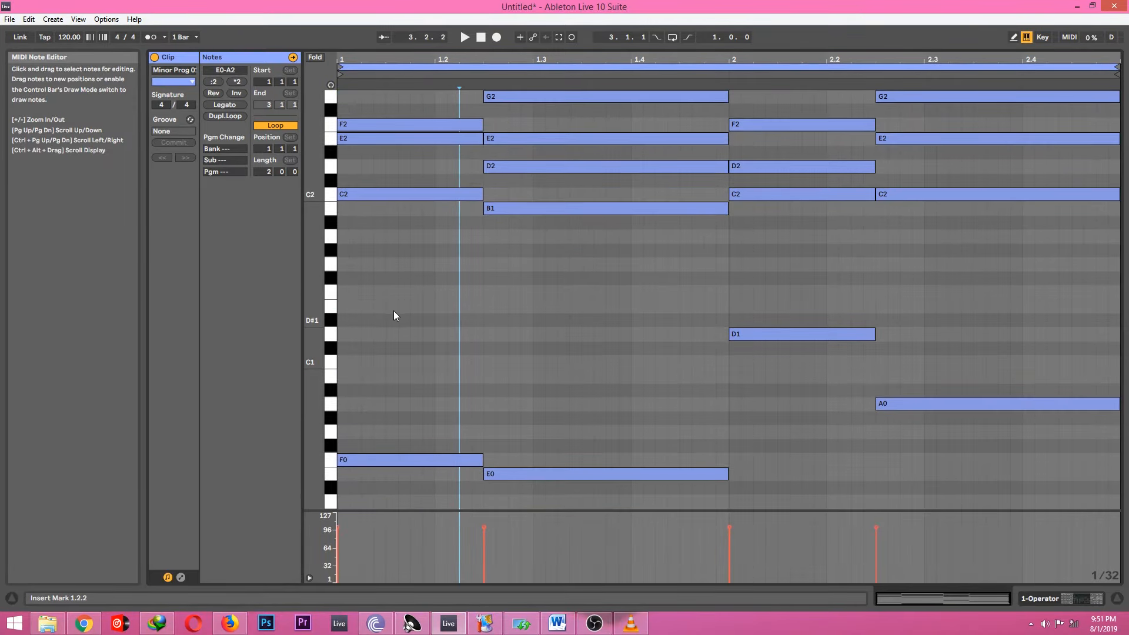
{"action": "left_click_drag", "start_coordinate": [394, 311], "coordinate": [997, 501]}
{"action": "key", "text": "Delete"}
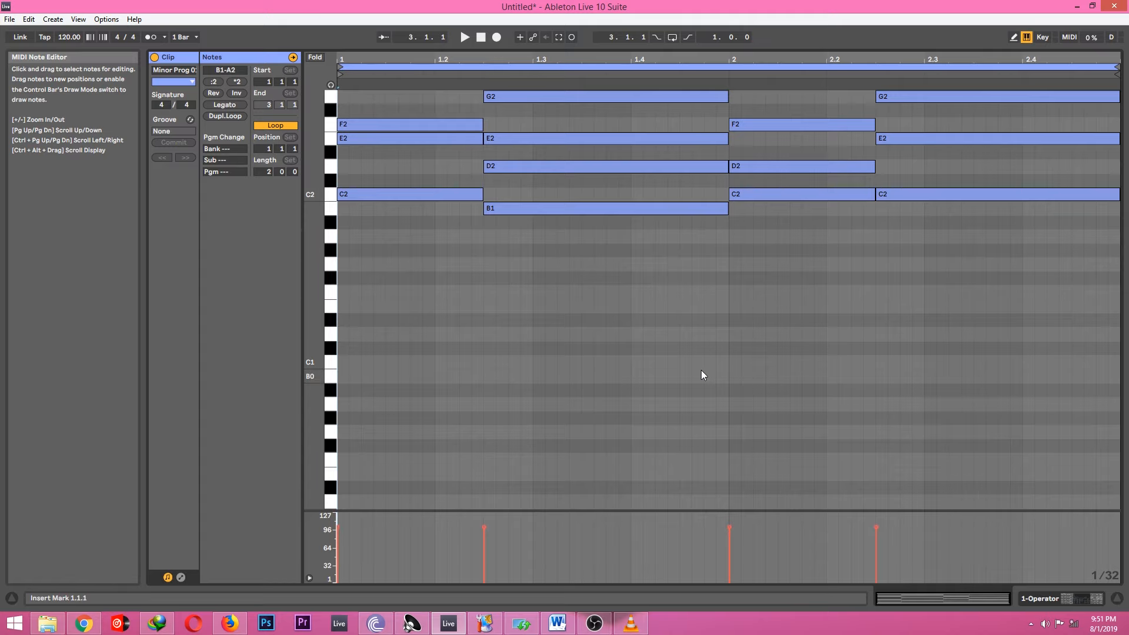
- Transpose the remaining chord notes down one octave and audition the clip
{"action": "scroll", "coordinate": [700, 369], "scroll_direction": "up", "scroll_amount": 4}
{"action": "key", "text": "ctrl+a"}
{"action": "key", "text": "shift+Down"}
{"action": "key", "text": "space"}
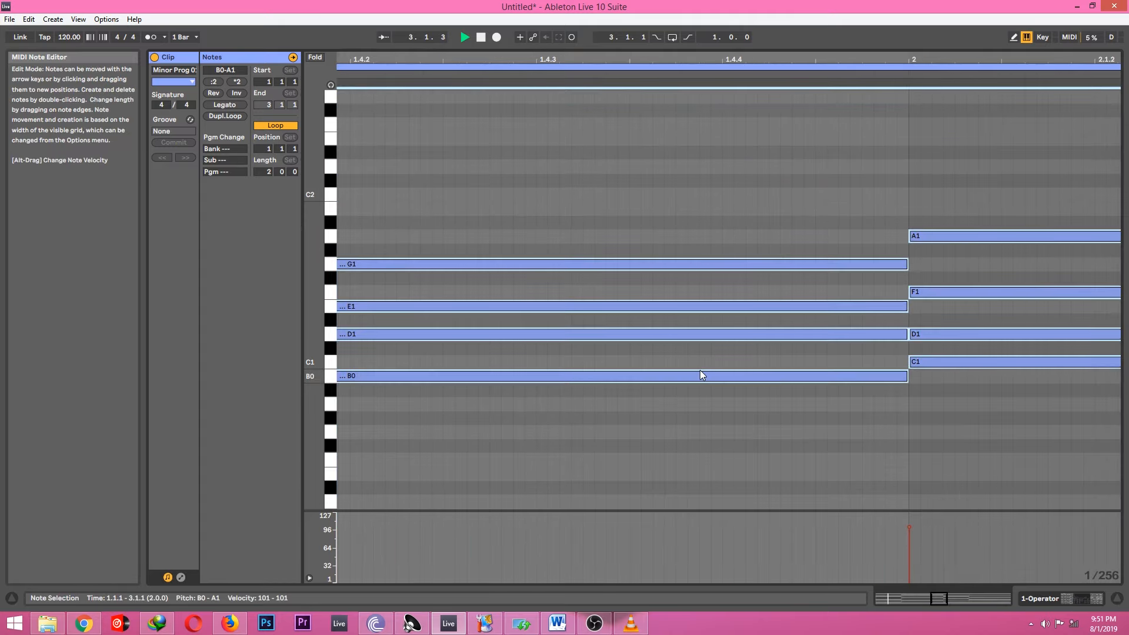
{"action": "scroll", "coordinate": [643, 415], "scroll_direction": "down", "scroll_amount": 2}
{"action": "scroll", "coordinate": [629, 414], "scroll_direction": "down", "scroll_amount": 4}
{"action": "key", "text": "space"}
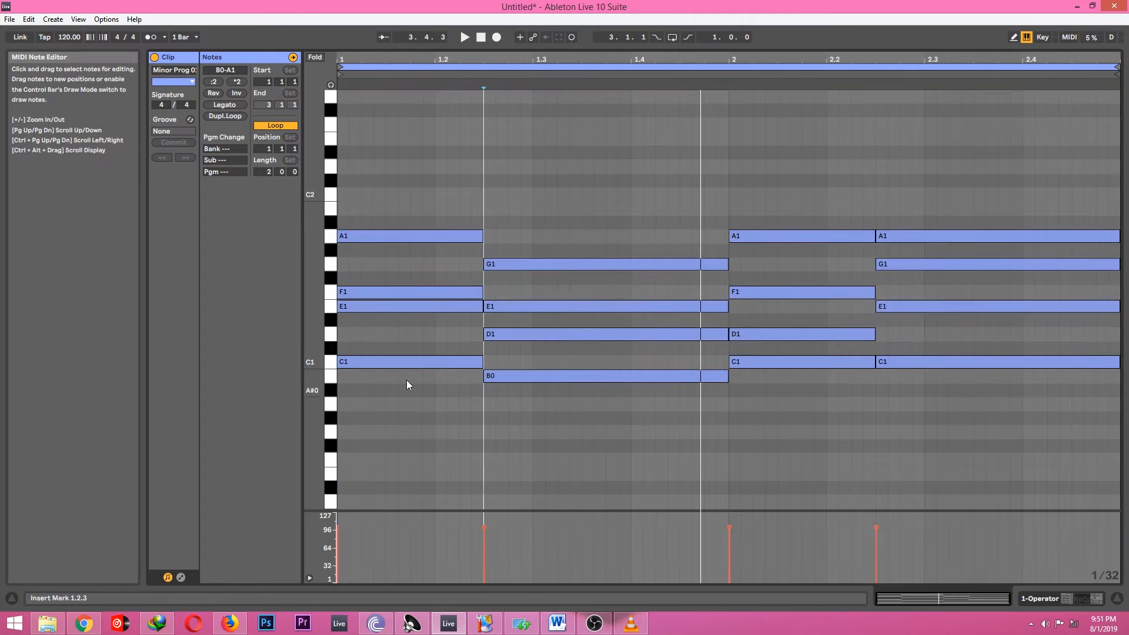
- Move the first chord's E1 note down an octave to E0 and play the clip
{"action": "left_click", "coordinate": [390, 308]}
{"action": "key", "text": "shift+Down"}
{"action": "key", "text": "space"}
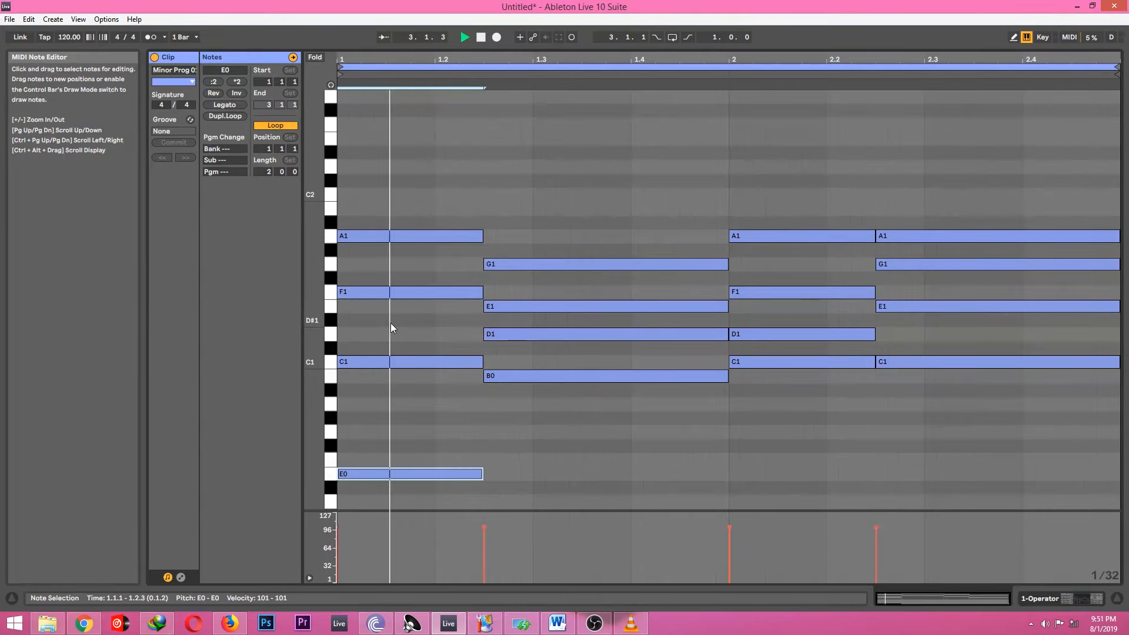
- Raise the first chord's E0 note an octave to E1 and play the clip
{"action": "key", "text": "shift+Up"}
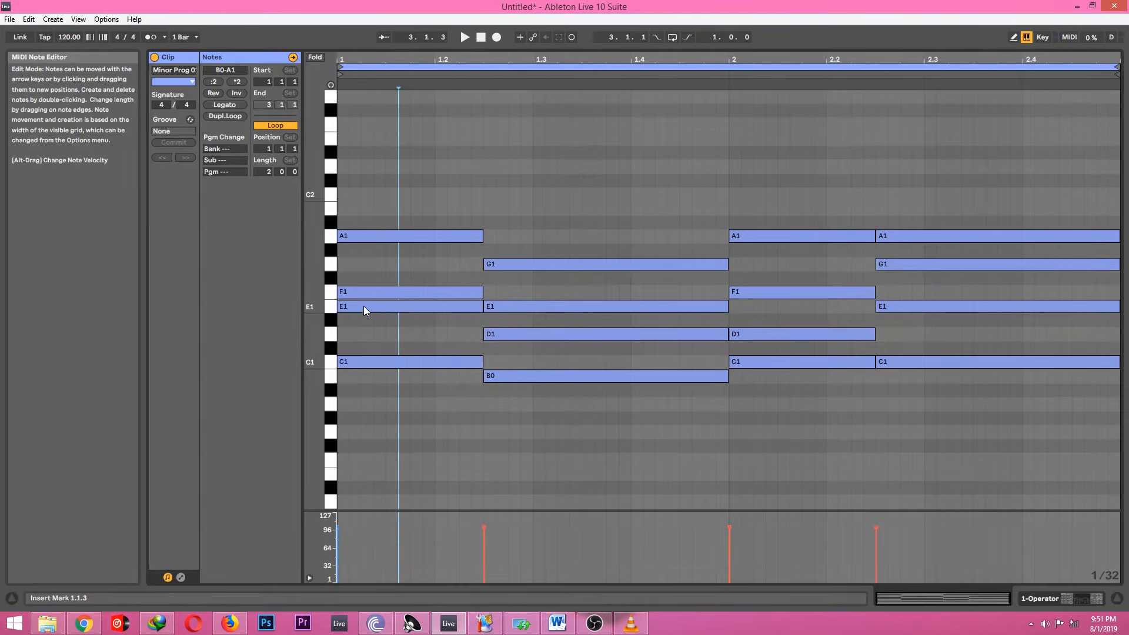
{"action": "left_click_drag", "start_coordinate": [363, 306], "coordinate": [369, 305]}
{"action": "key", "text": "ctrl+z"}
{"action": "key", "text": "space"}
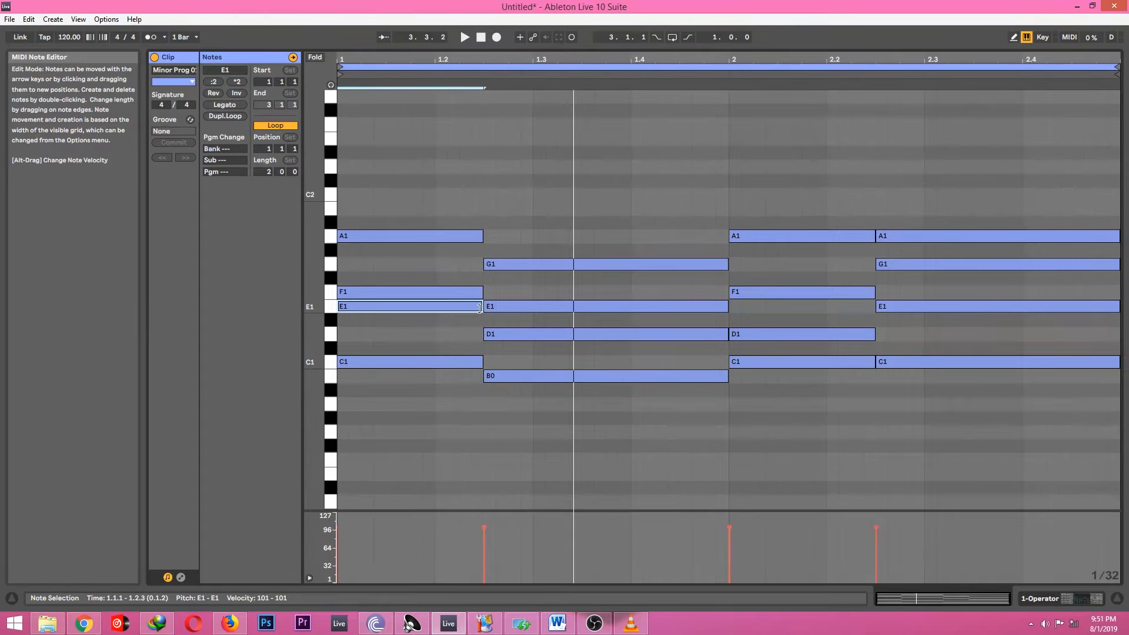
- Stagger the first chord by shortening E1 and starting it slightly late, with A1 starting at 1.1.2
{"action": "key", "text": "space"}
{"action": "left_click_drag", "start_coordinate": [481, 308], "coordinate": [430, 311]}
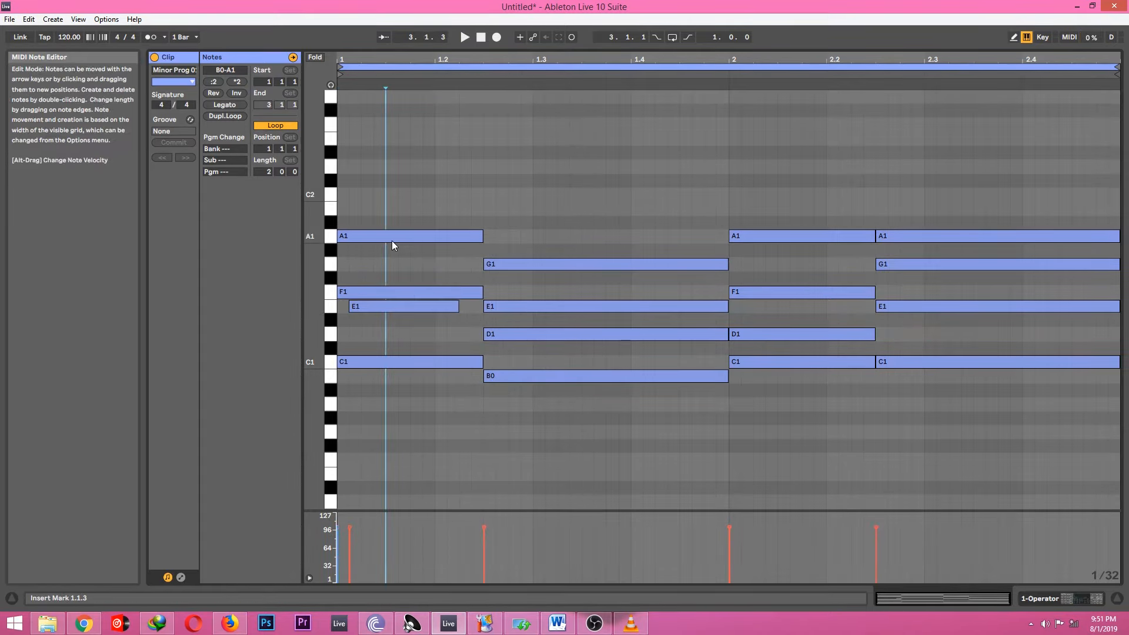
{"action": "left_click_drag", "start_coordinate": [392, 237], "coordinate": [416, 237]}
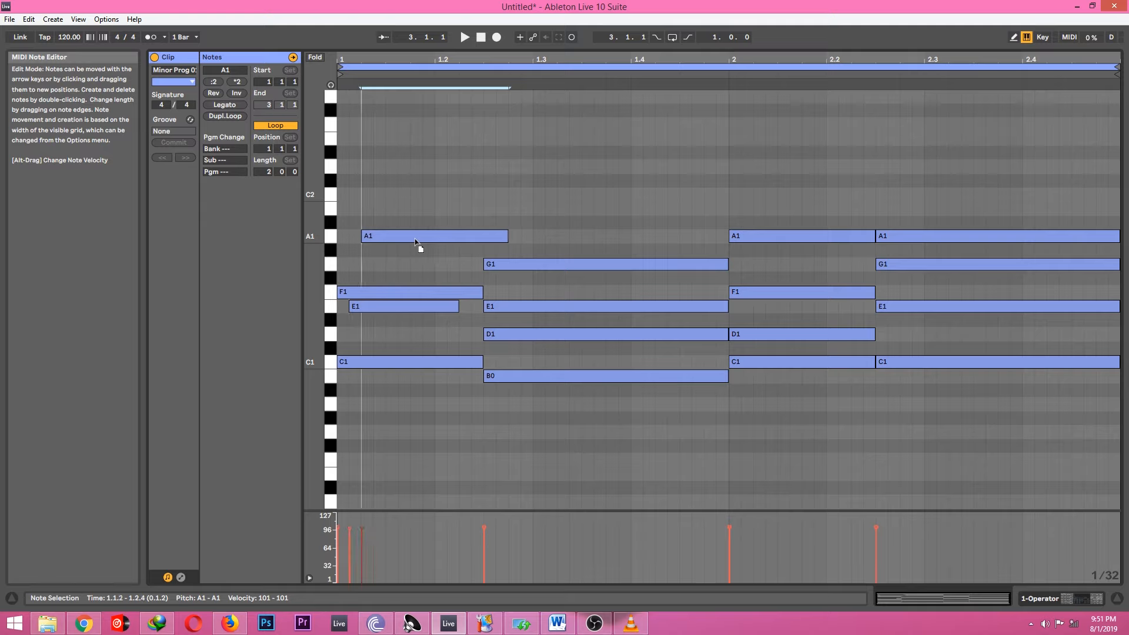
- Delay the second chord's D1 and E1 starts slightly and shorten both notes, auditioning the clip
{"action": "left_click", "coordinate": [529, 336]}
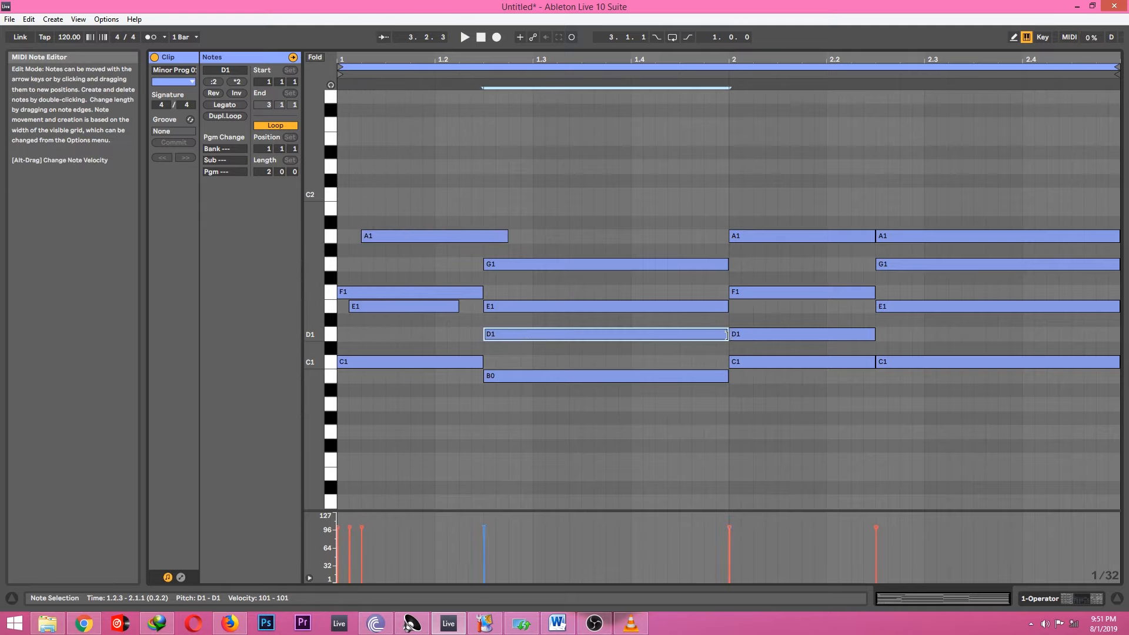
{"action": "left_click_drag", "start_coordinate": [727, 335], "coordinate": [654, 335]}
{"action": "key", "text": "space"}
{"action": "key", "text": "space"}
{"action": "left_click_drag", "start_coordinate": [584, 334], "coordinate": [632, 307]}
{"action": "key", "text": "space"}
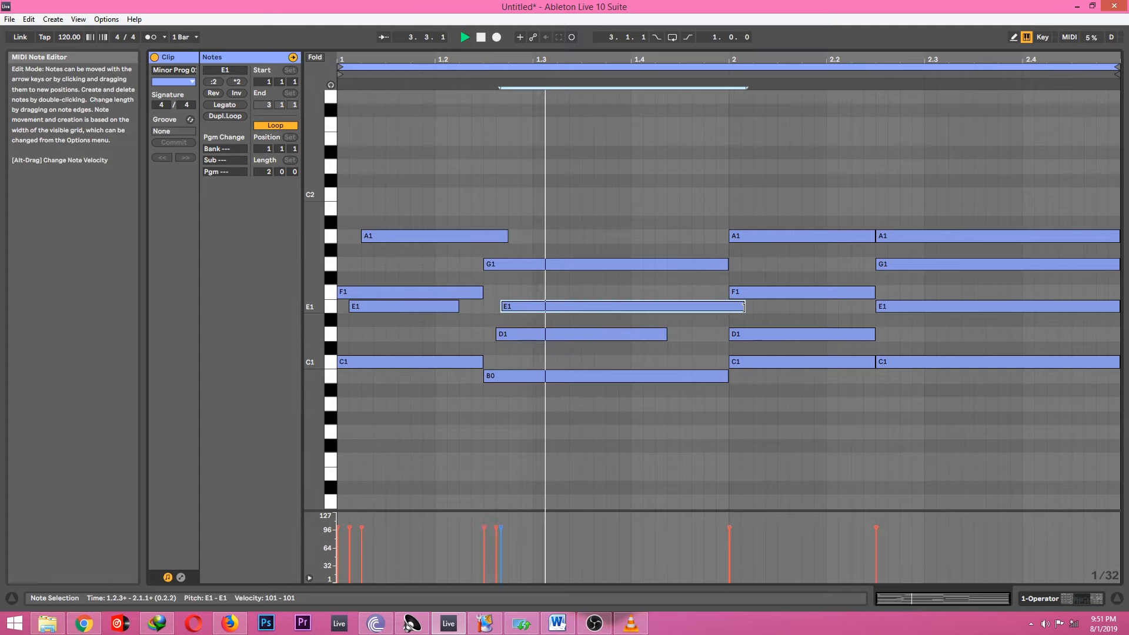
{"action": "left_click_drag", "start_coordinate": [744, 307], "coordinate": [719, 306]}
{"action": "key", "text": "space"}
- Try starting the second chord's G1 slightly late, audition it and move the note back to 1.2.3
{"action": "left_click", "coordinate": [639, 269]}
{"action": "left_click_drag", "start_coordinate": [639, 275], "coordinate": [644, 277]}
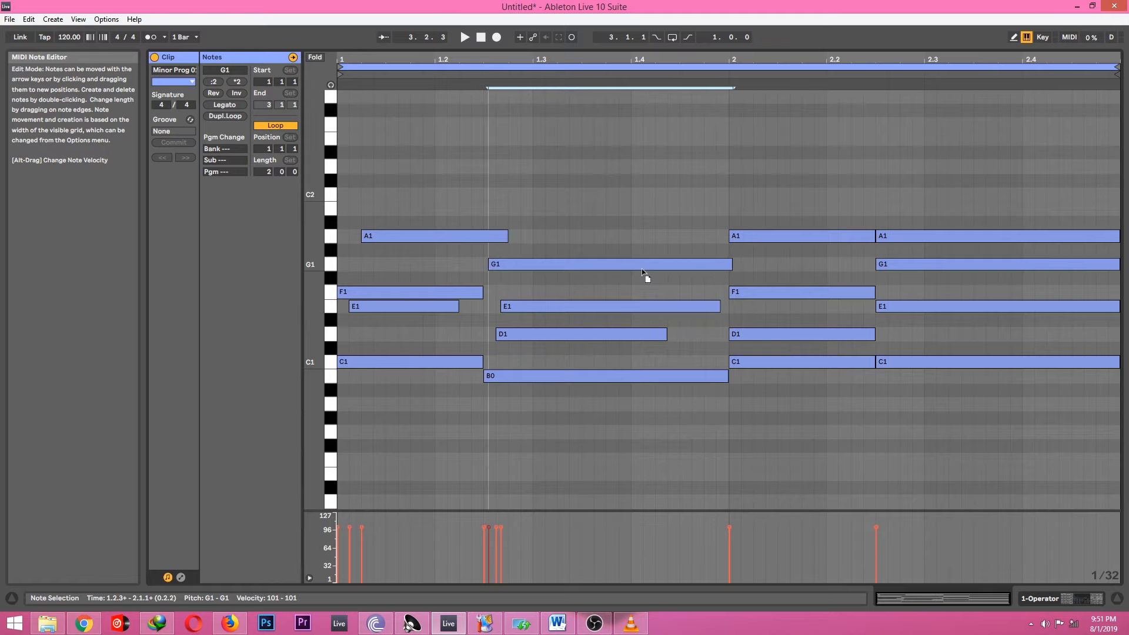
{"action": "key", "text": "space"}
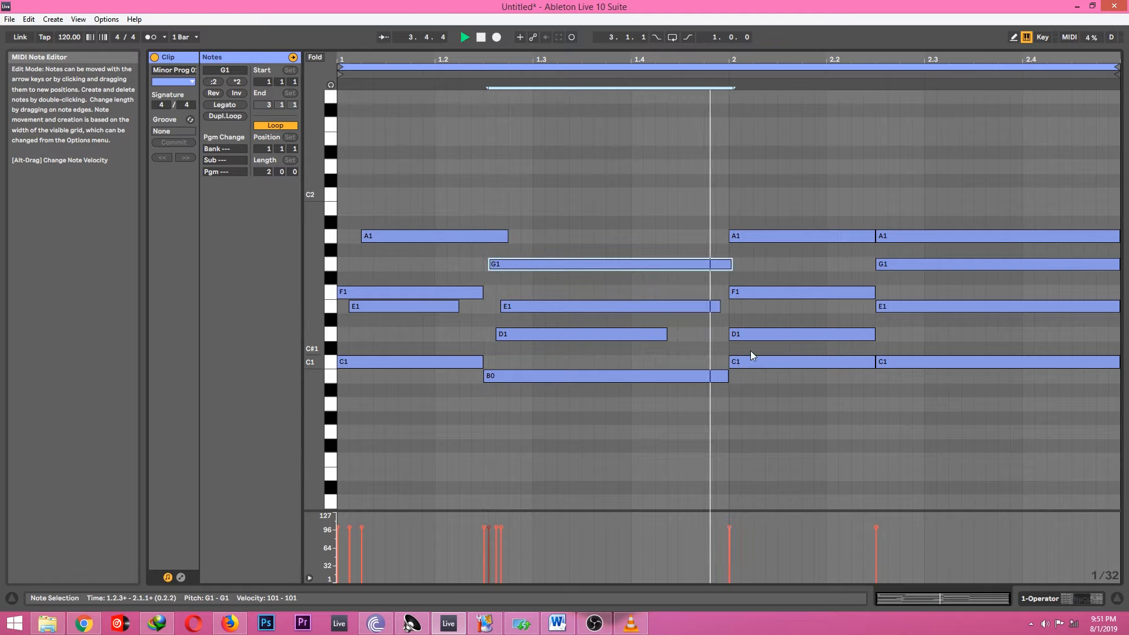
{"action": "key", "text": "space"}
{"action": "left_click_drag", "start_coordinate": [644, 273], "coordinate": [640, 274]}
{"action": "key", "text": "space"}
{"action": "key", "text": "space"}
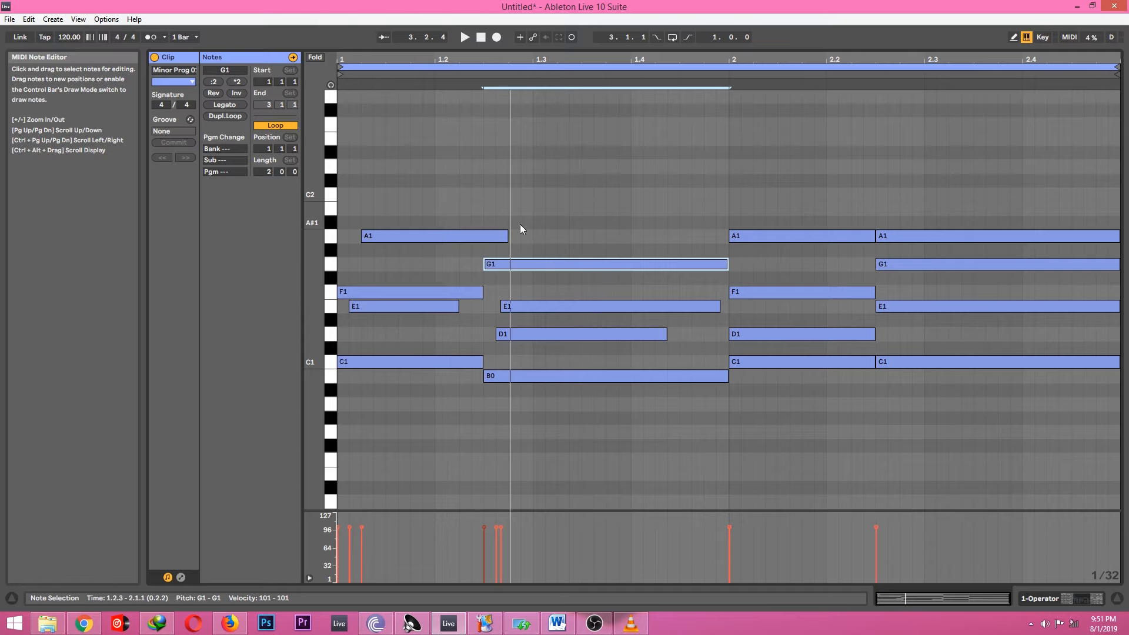
- Shorten the first chord's A1 so it ends at 1.2.2 and audition the clip
{"action": "left_click_drag", "start_coordinate": [506, 236], "coordinate": [470, 246]}
{"action": "key", "text": "space"}
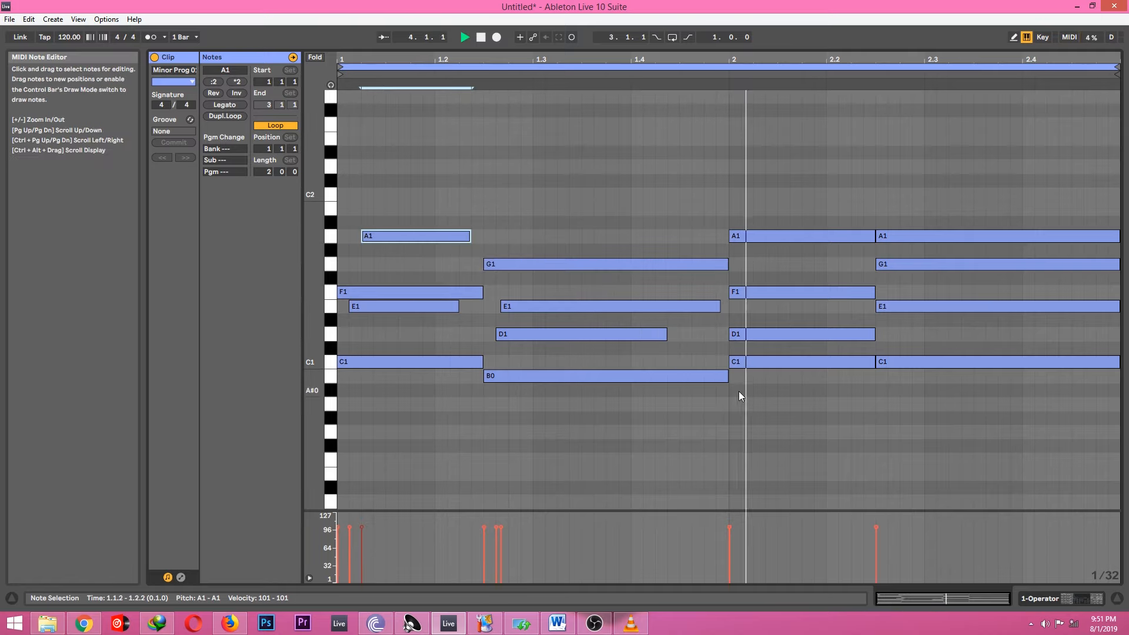
{"action": "key", "text": "space"}
- Start the second chord's E1 slightly earlier and end it at 1.4.2, and extend its D1 to 1.4.4
{"action": "left_click_drag", "start_coordinate": [540, 314], "coordinate": [533, 313]}
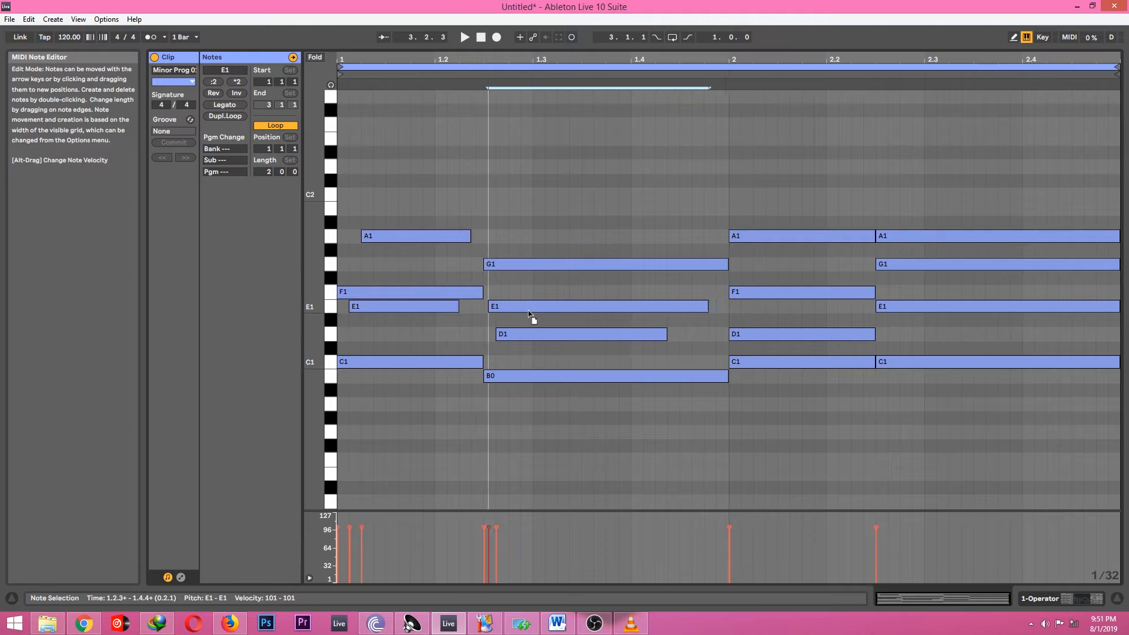
{"action": "key", "text": "space"}
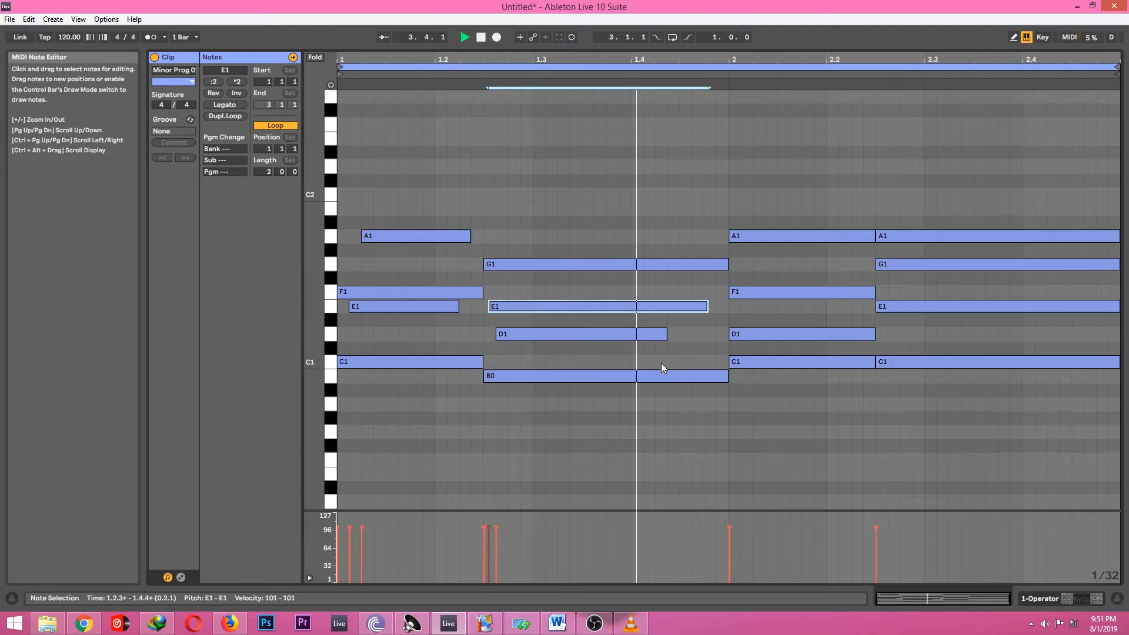
{"action": "key", "text": "space"}
{"action": "left_click_drag", "start_coordinate": [667, 334], "coordinate": [715, 345]}
{"action": "key", "text": "space"}
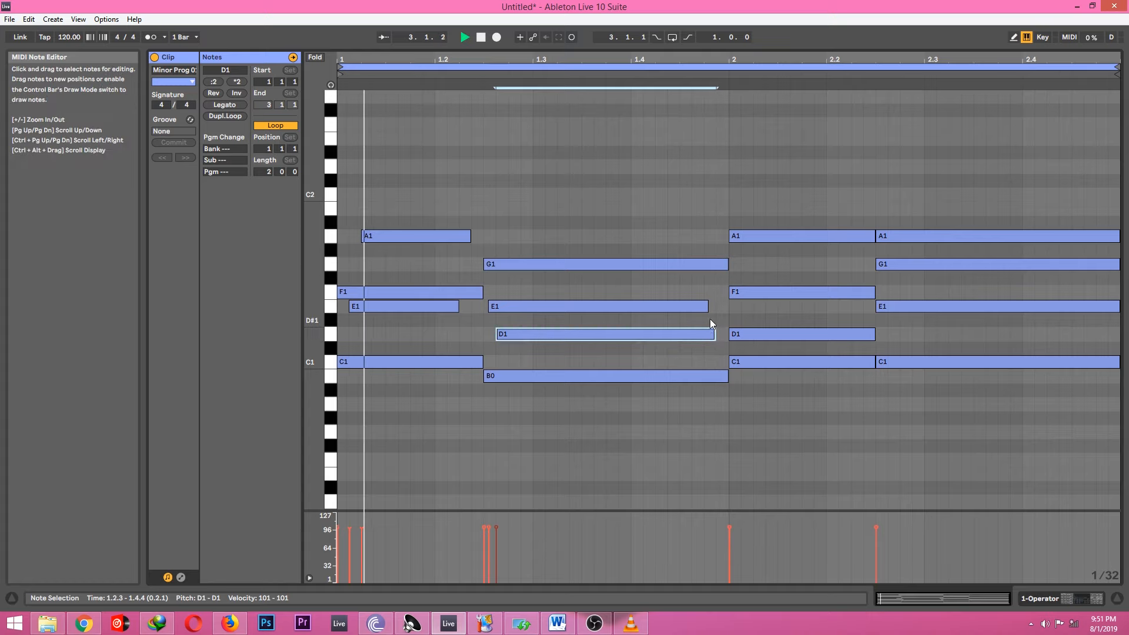
{"action": "left_click", "coordinate": [706, 306]}
{"action": "left_click_drag", "start_coordinate": [707, 306], "coordinate": [667, 306]}
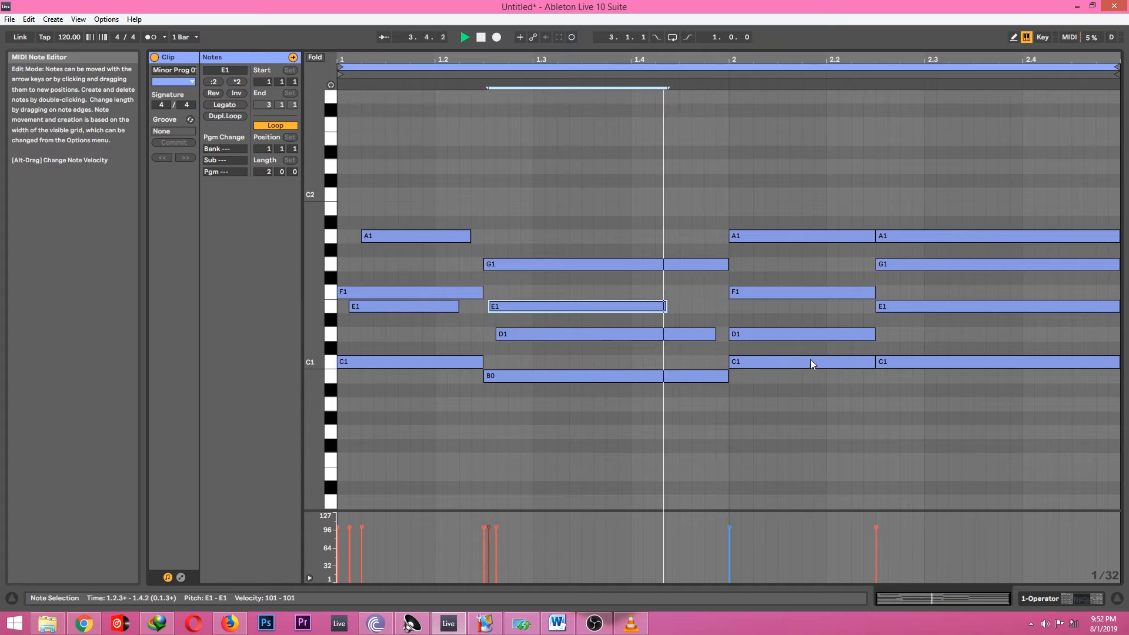
- Stagger the third chord by nudging D1, F1 and A1 slightly late by different amounts, and play the clip
{"action": "key", "text": "space"}
{"action": "left_click_drag", "start_coordinate": [754, 334], "coordinate": [760, 338]}
{"action": "left_click_drag", "start_coordinate": [746, 291], "coordinate": [759, 291]}
{"action": "left_click_drag", "start_coordinate": [749, 238], "coordinate": [752, 242]}
{"action": "key", "text": "space"}
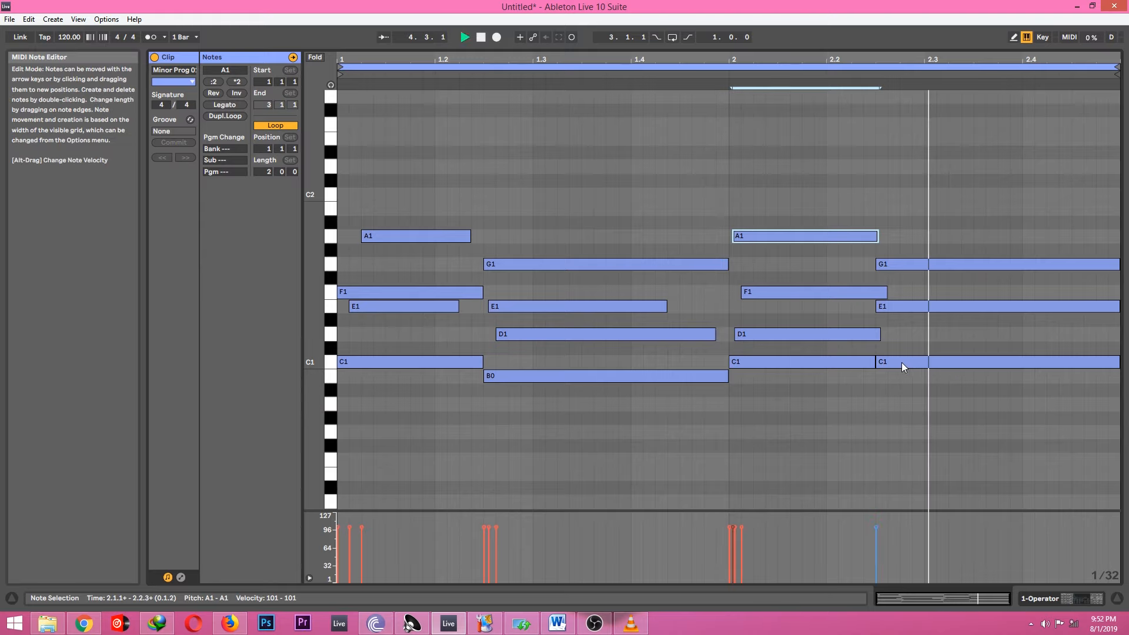
- Nudge the last chord's E1 and G1 slightly late by different amounts and play the clip
{"action": "left_click_drag", "start_coordinate": [912, 310], "coordinate": [919, 312]}
{"action": "left_click_drag", "start_coordinate": [891, 260], "coordinate": [891, 264]}
{"action": "key", "text": "space"}
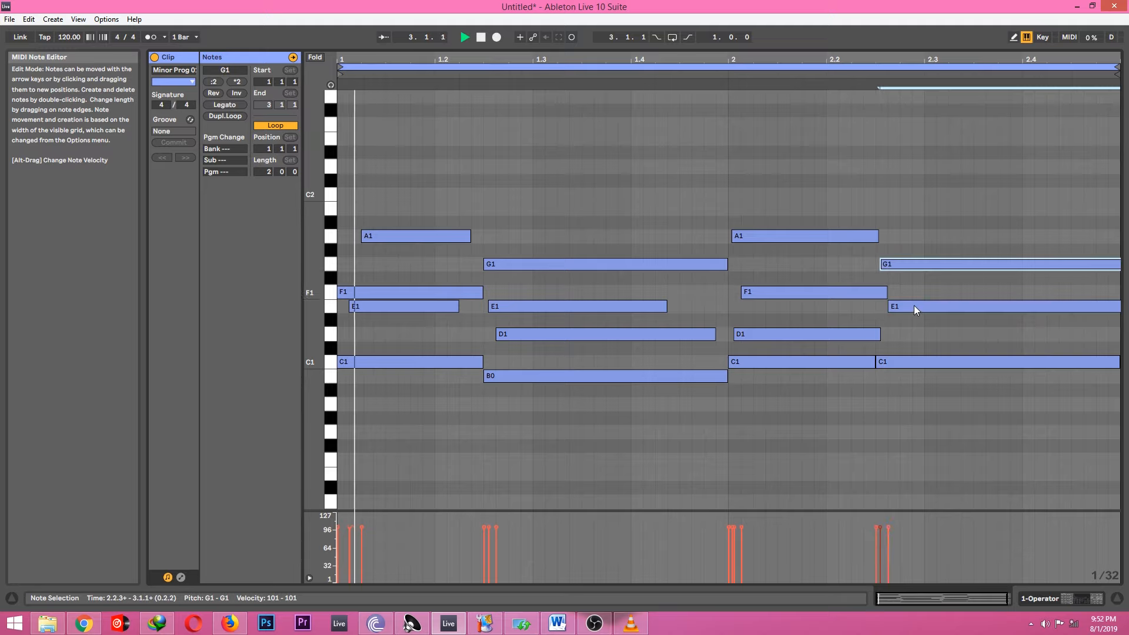
{"action": "left_click", "coordinate": [915, 306]}
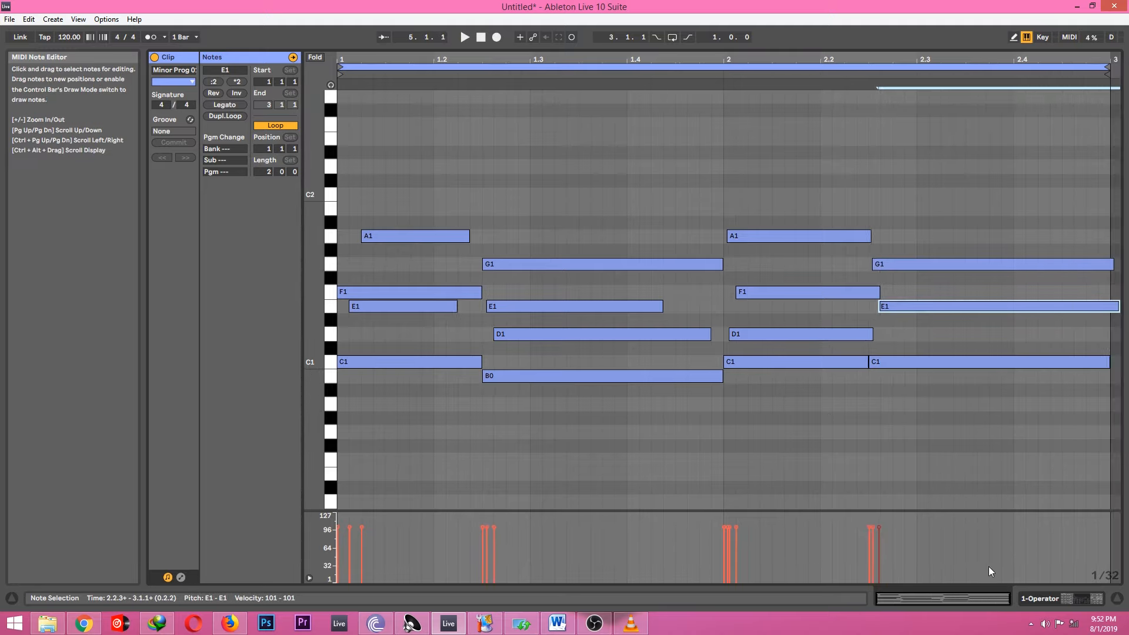
- Show the Operator device, toggle the metronome and audition the progression
{"action": "left_click", "coordinate": [1040, 600]}
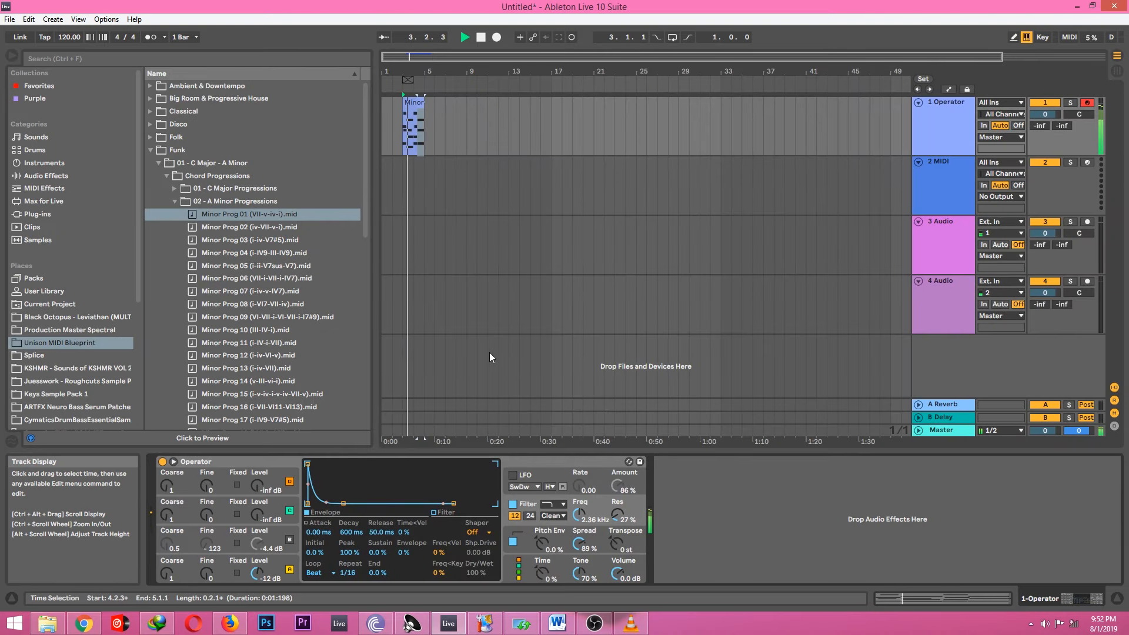
{"action": "left_click", "coordinate": [151, 38]}
{"action": "key", "text": "space"}
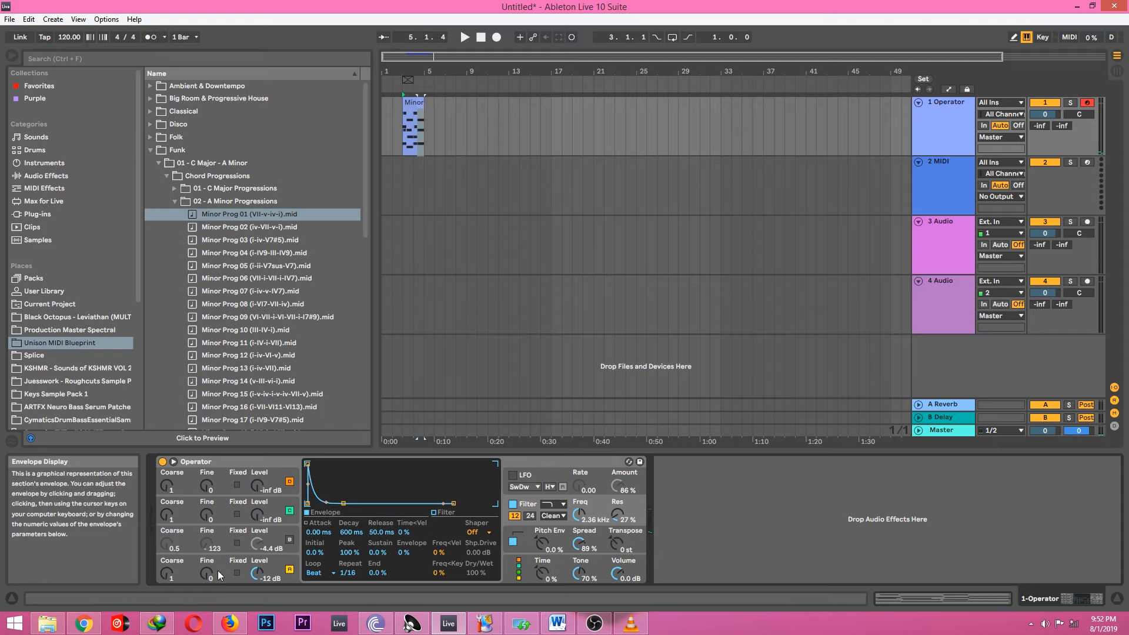
{"action": "key", "text": "space"}
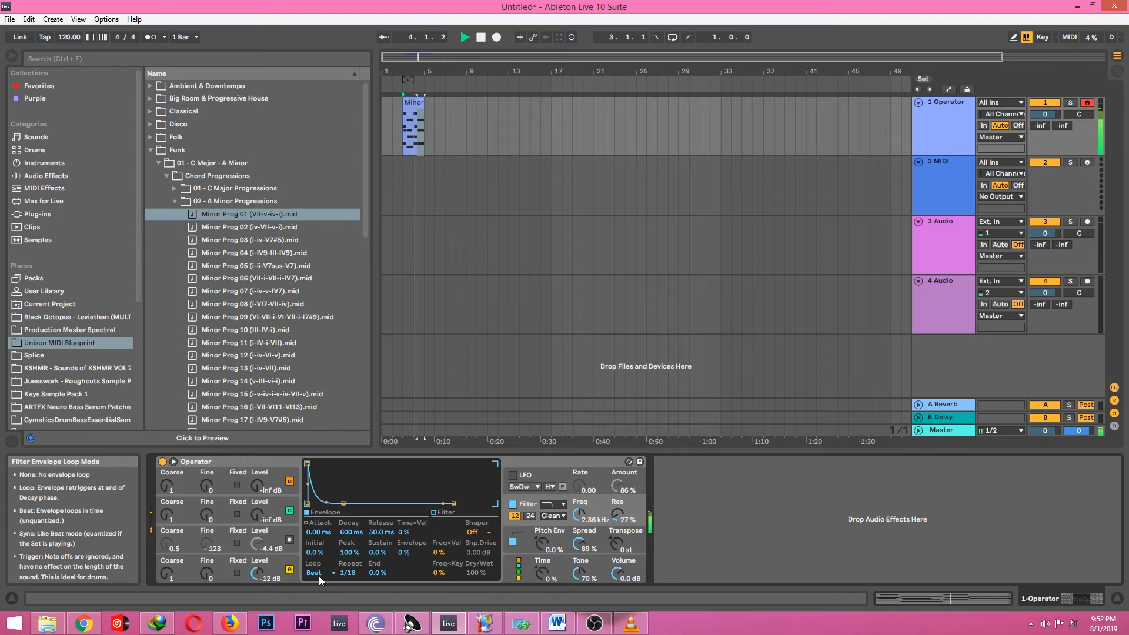
{"action": "key", "text": "space"}
- Set the filter envelope's loop mode to Sync and audition the progression
{"action": "left_click", "coordinate": [318, 576]}
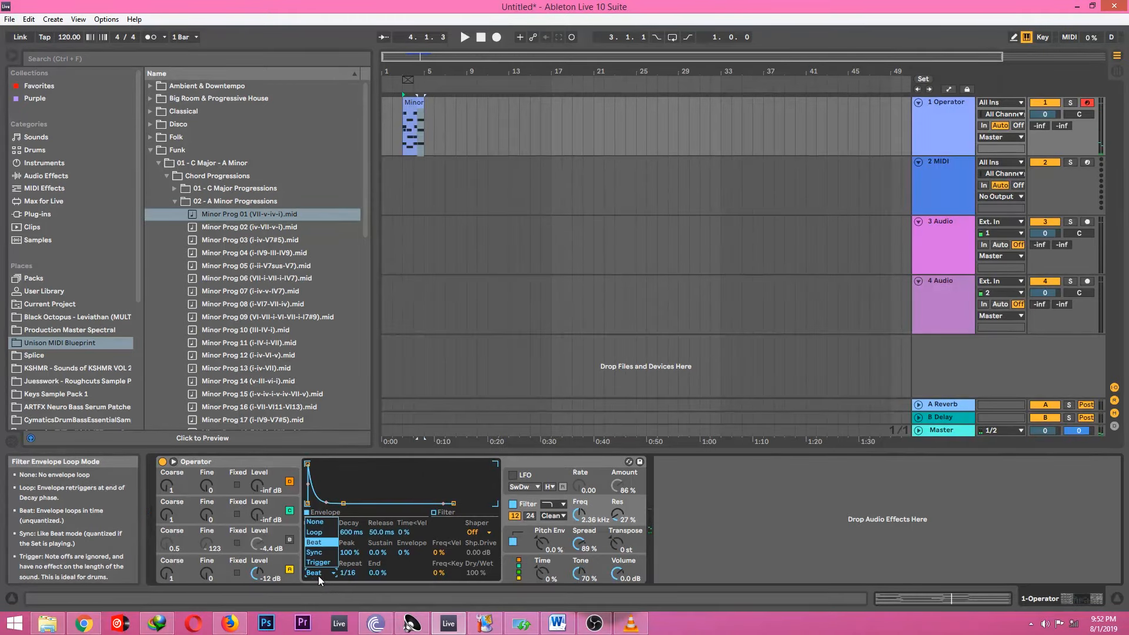
{"action": "left_click", "coordinate": [323, 553]}
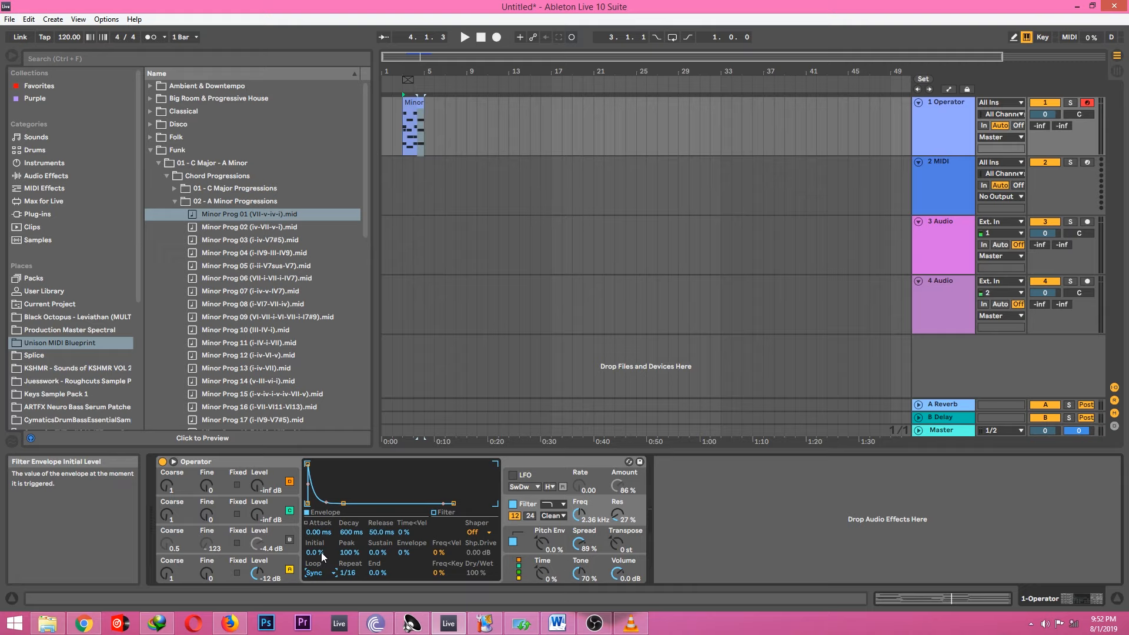
{"action": "key", "text": "space"}
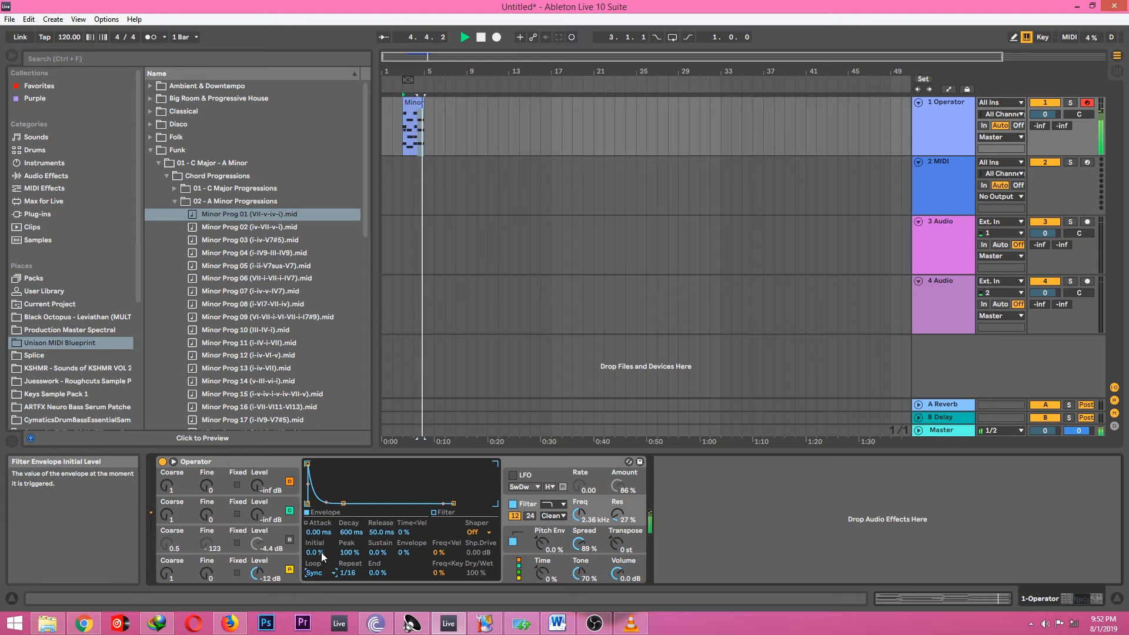
{"action": "key", "text": "space"}
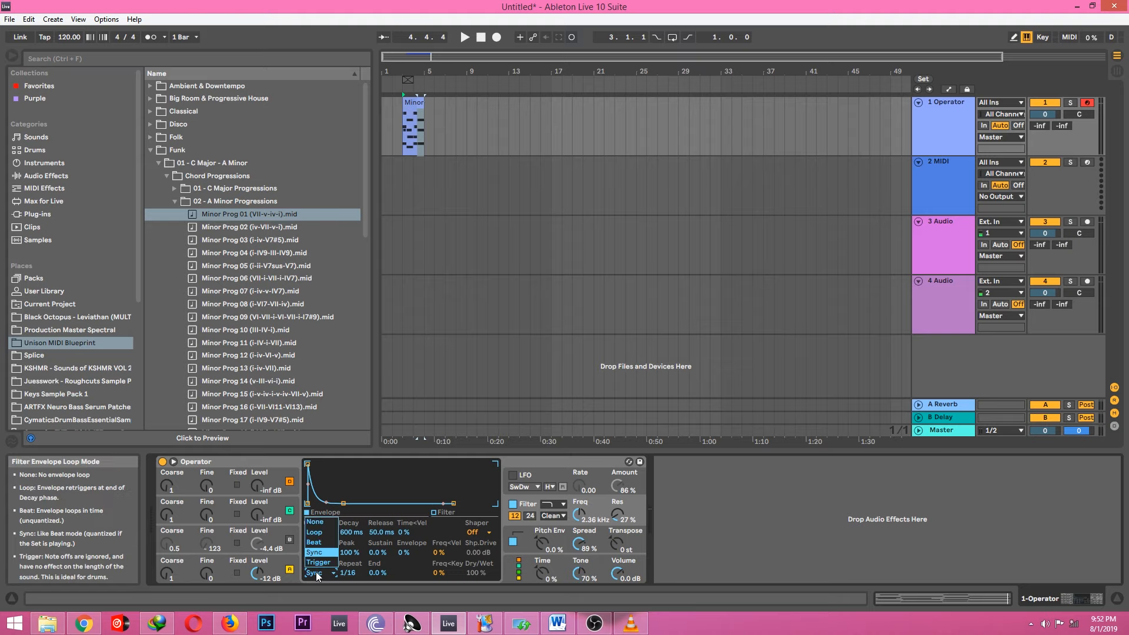
- Try the Trigger loop mode on the filter envelope and return it to Sync
{"action": "left_click", "coordinate": [316, 571]}
{"action": "left_click", "coordinate": [322, 562]}
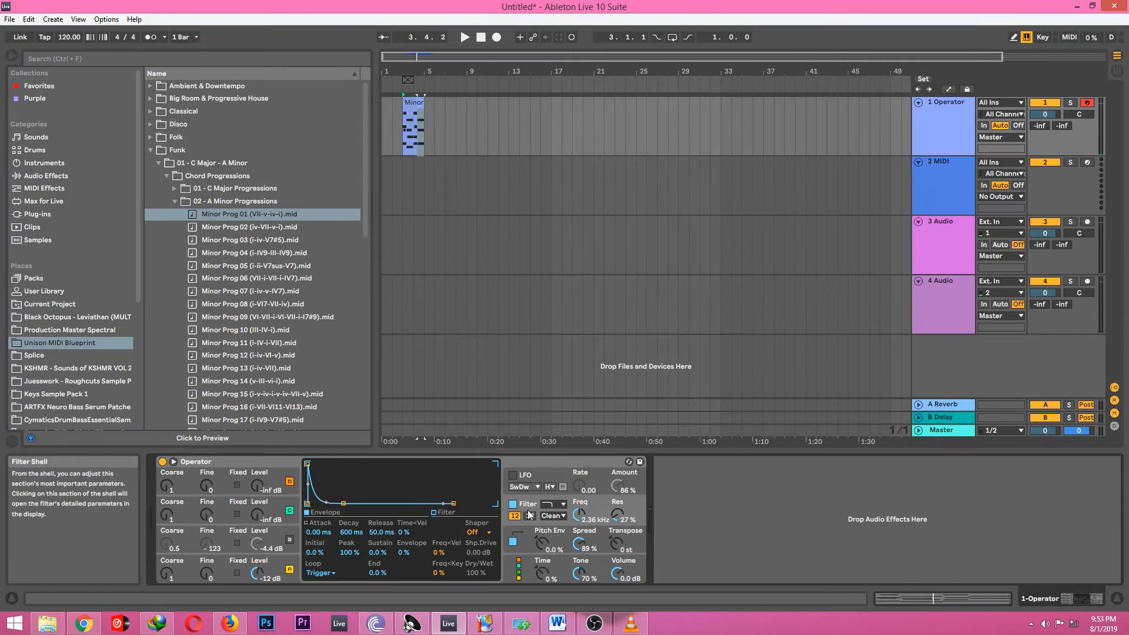
{"action": "key", "text": "Up"}
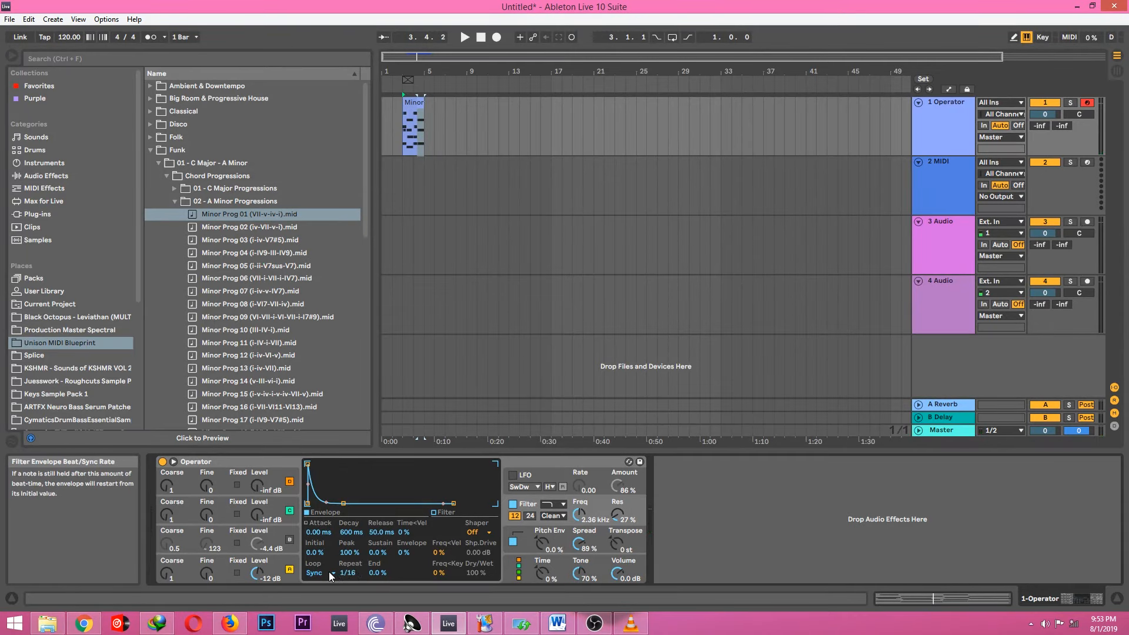
- Set the filter envelope's loop mode to Beat and briefly audition the progression
{"action": "left_click", "coordinate": [328, 576]}
{"action": "left_click", "coordinate": [313, 543]}
{"action": "key", "text": "space"}
{"action": "key", "text": "space"}
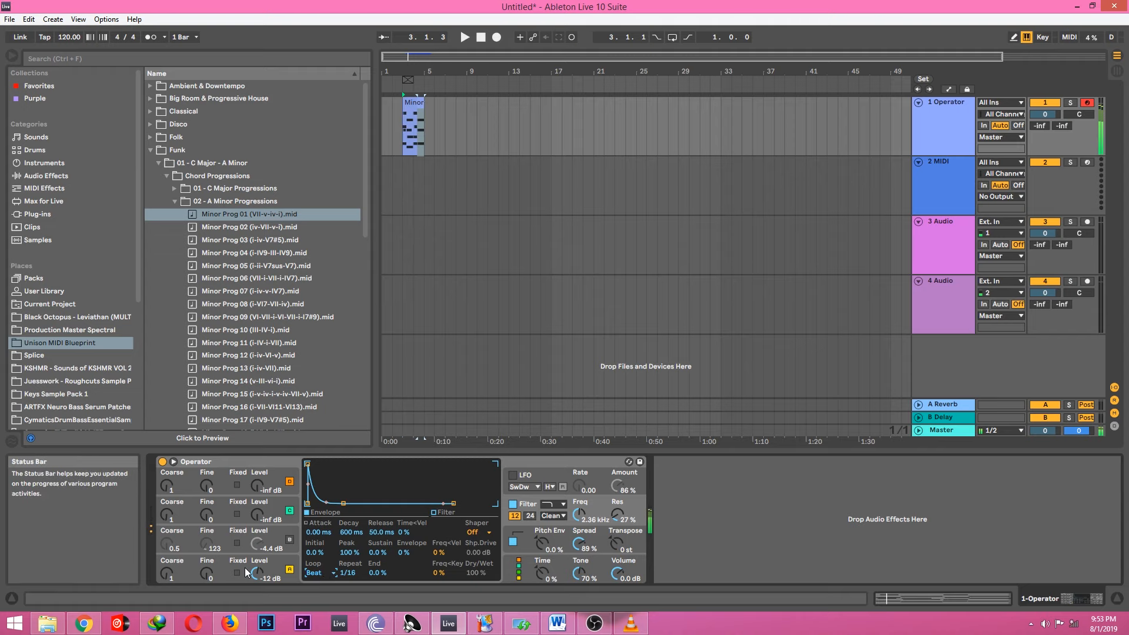
- Open oscillator A's settings, set its volume envelope loop mode to Sync and play the progression
{"action": "left_click", "coordinate": [231, 563]}
{"action": "left_click", "coordinate": [328, 573]}
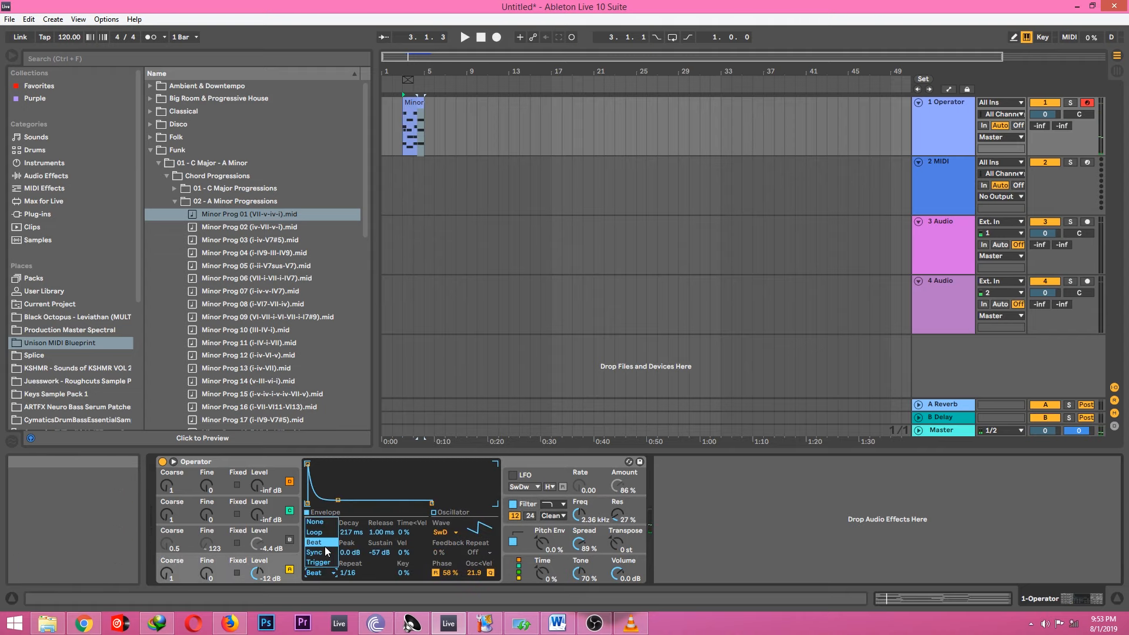
{"action": "left_click", "coordinate": [325, 549]}
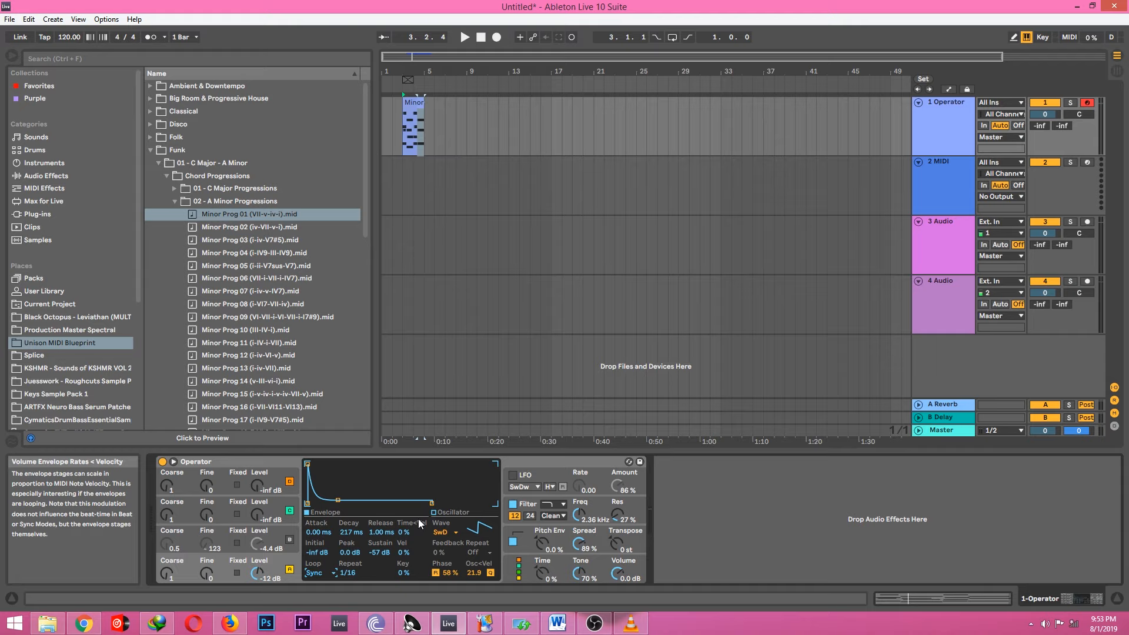
{"action": "key", "text": "space"}
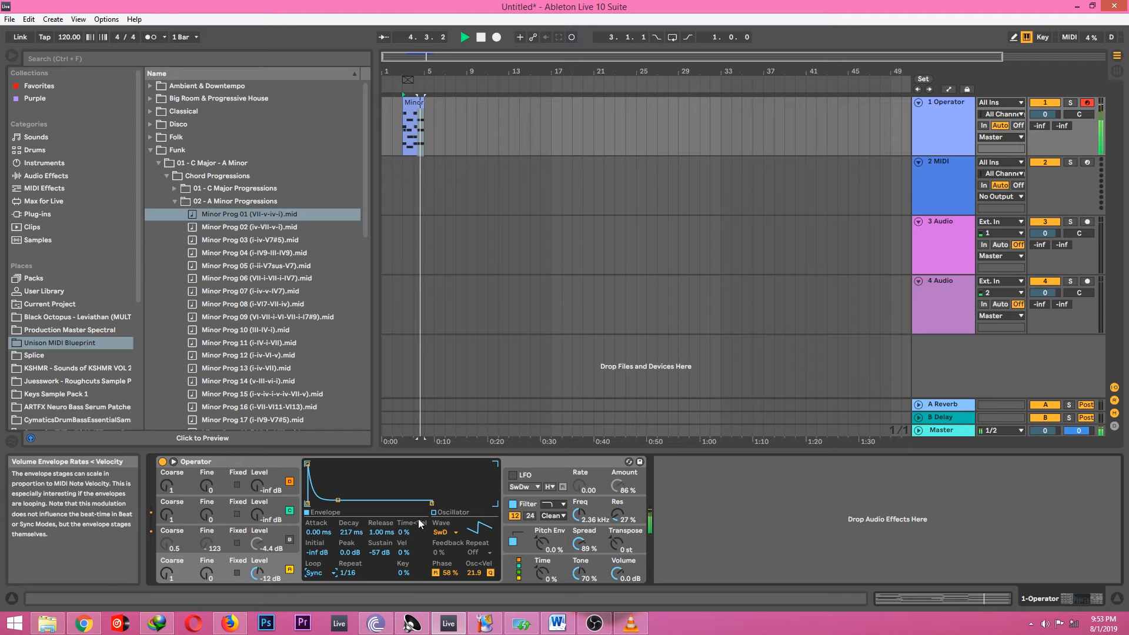
{"action": "key", "text": "space"}
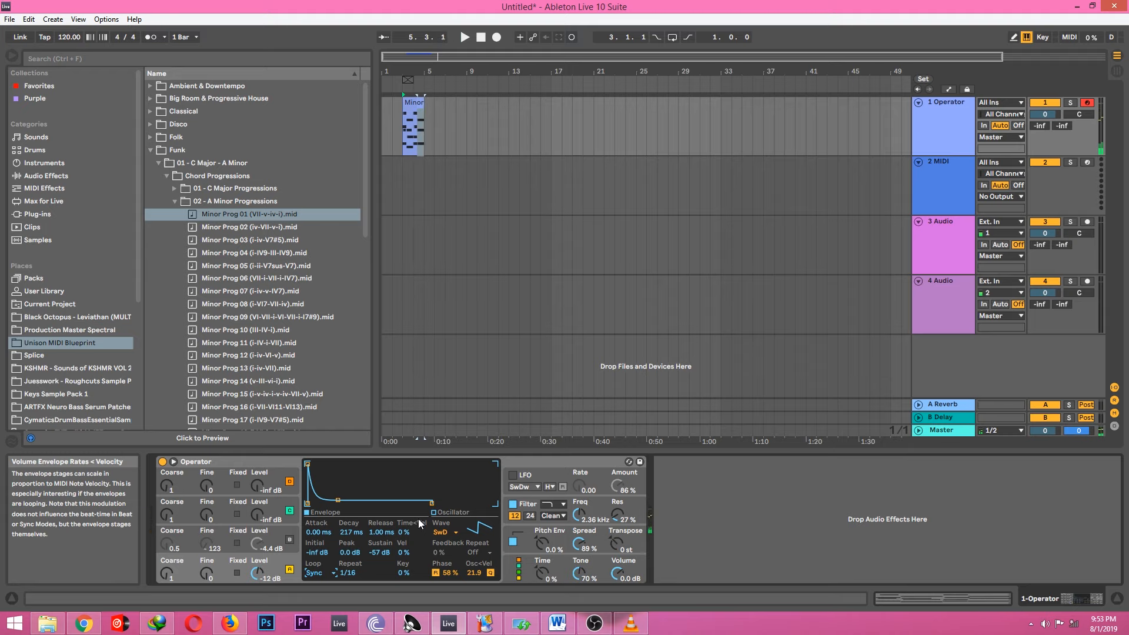
- Set oscillator A's envelope loop mode to Beat with a 1/2 repeat rate and play the progression
{"action": "left_click", "coordinate": [311, 573]}
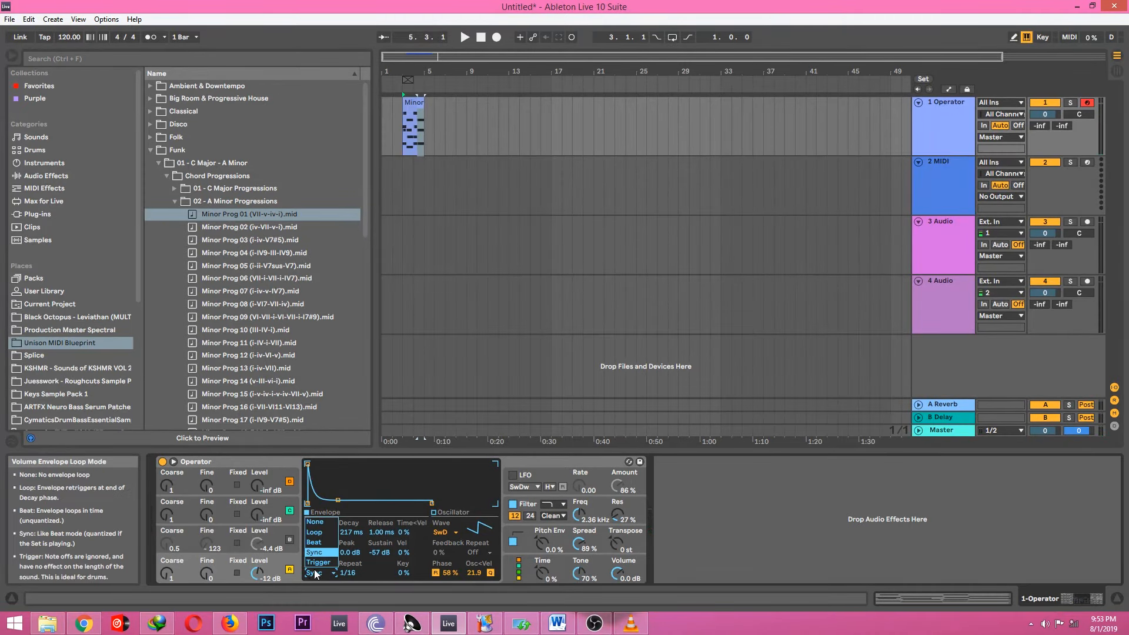
{"action": "left_click", "coordinate": [327, 543]}
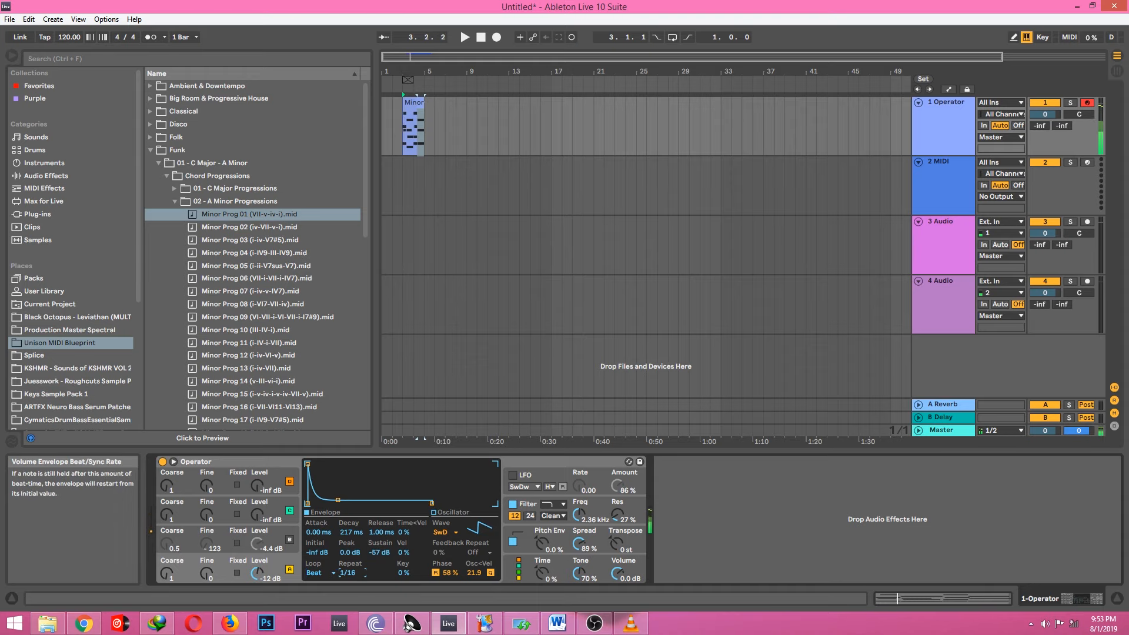
{"action": "key", "text": "space"}
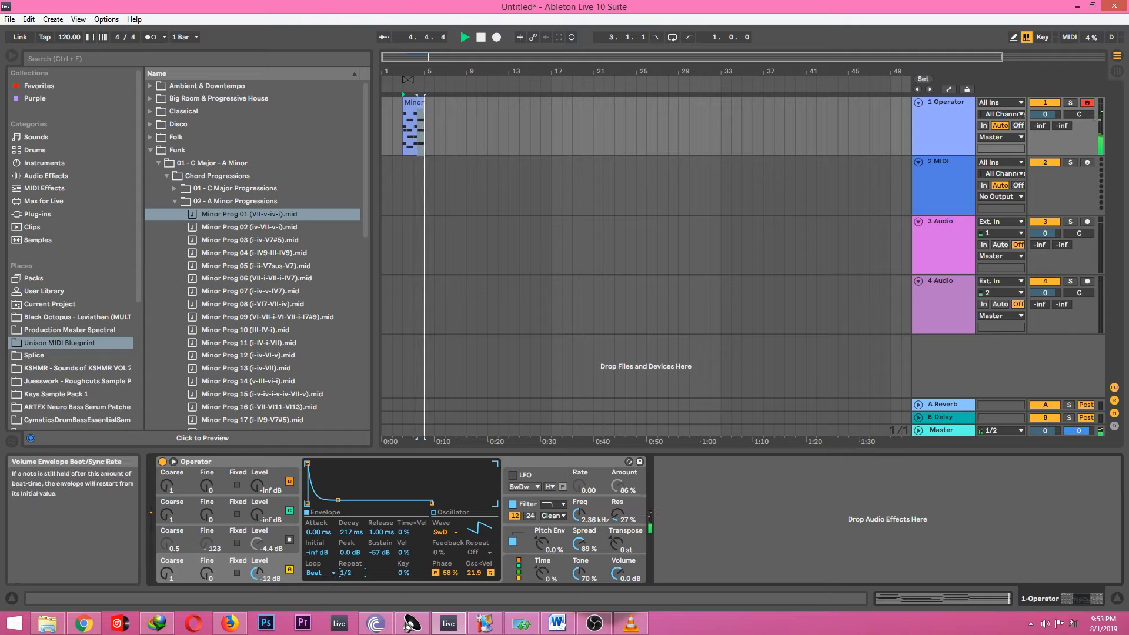
{"action": "key", "text": "space"}
{"action": "key", "text": "space"}
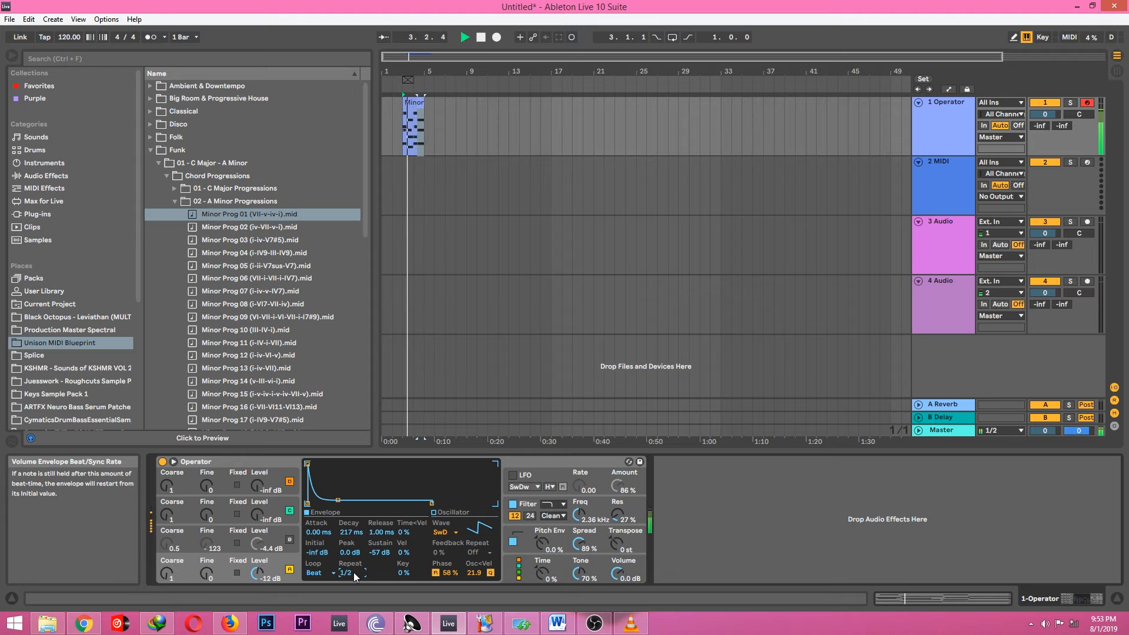
- Try faster repeat rates, including 1/32 and 1/16, on oscillator A's envelope, settle on 1/12 and play the progression
{"action": "key", "text": "space"}
{"action": "left_click_drag", "start_coordinate": [354, 573], "coordinate": [354, 590]}
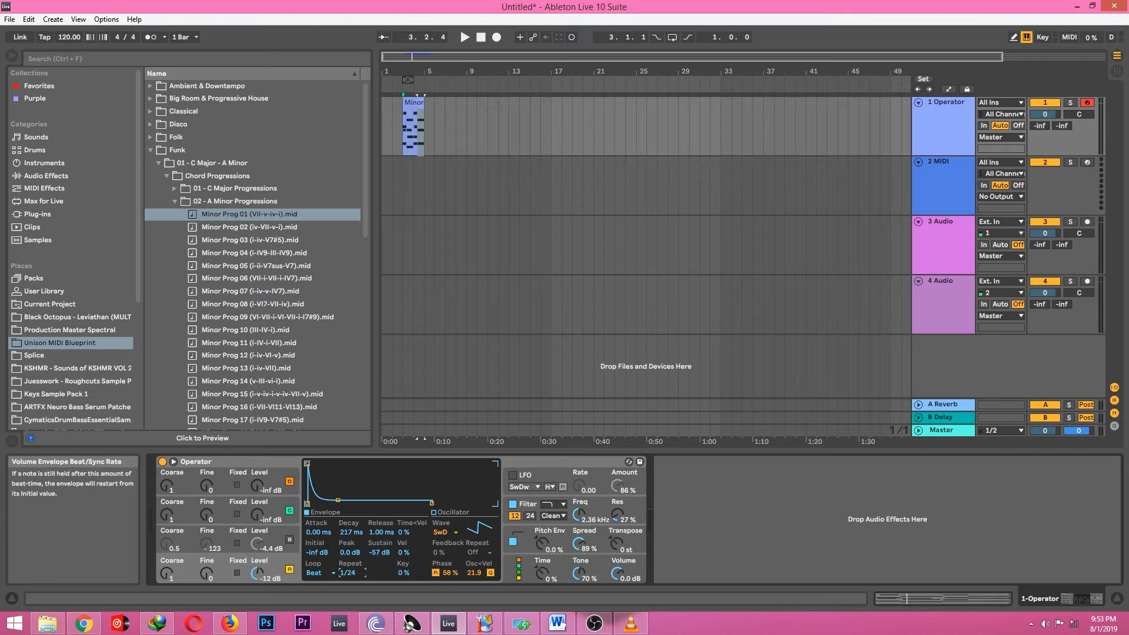
{"action": "key", "text": "space"}
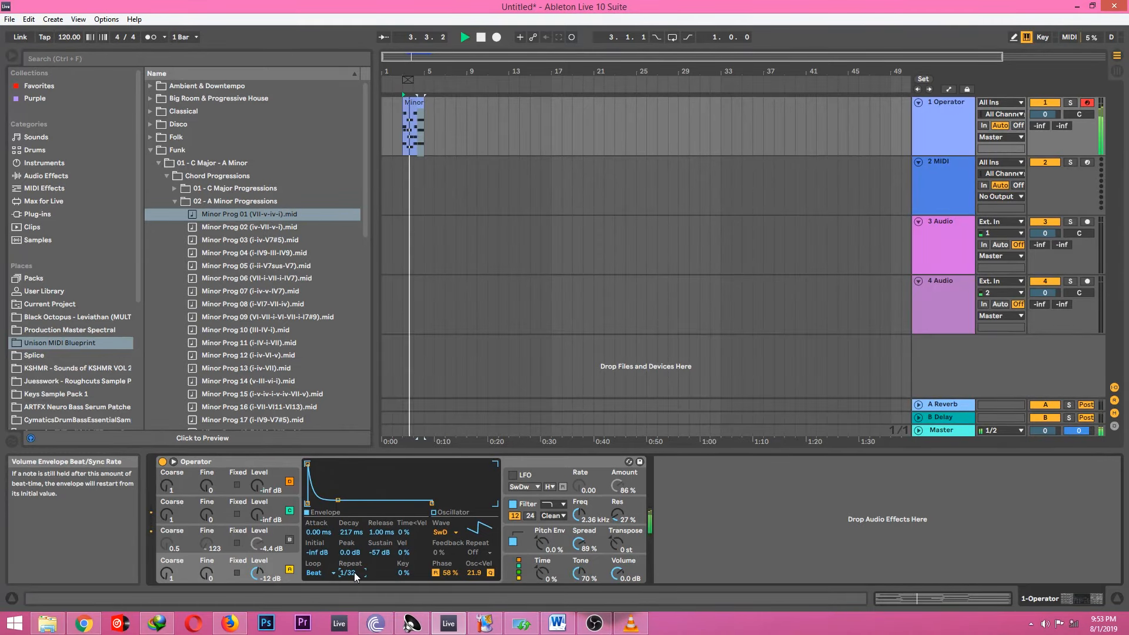
{"action": "left_click_drag", "start_coordinate": [355, 572], "coordinate": [354, 563]}
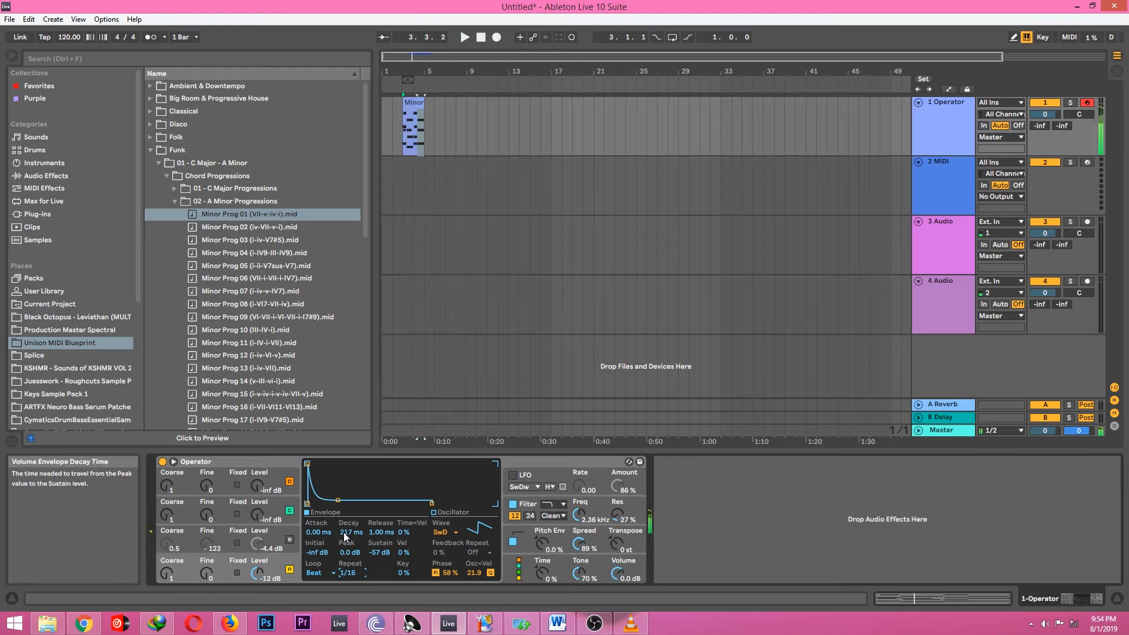
{"action": "left_click_drag", "start_coordinate": [346, 573], "coordinate": [346, 571]}
{"action": "key", "text": "space"}
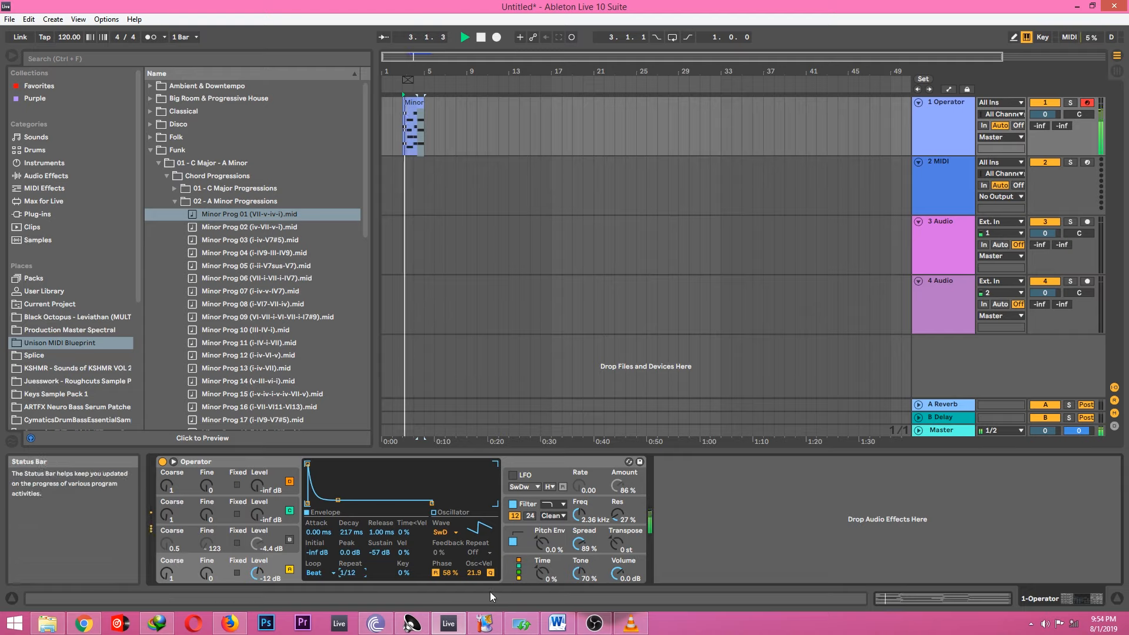
- Set oscillator A's envelope loop mode to Sync and audition the progression several times
{"action": "left_click", "coordinate": [331, 574]}
{"action": "left_click", "coordinate": [317, 553]}
{"action": "key", "text": "space"}
{"action": "key", "text": "space"}
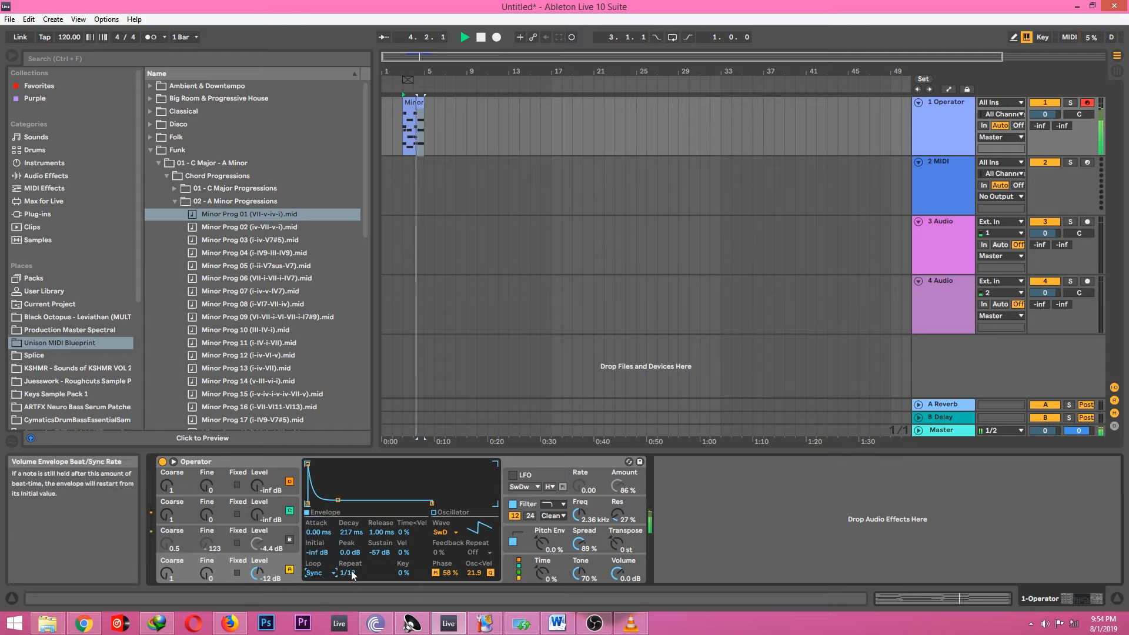
{"action": "key", "text": "space"}
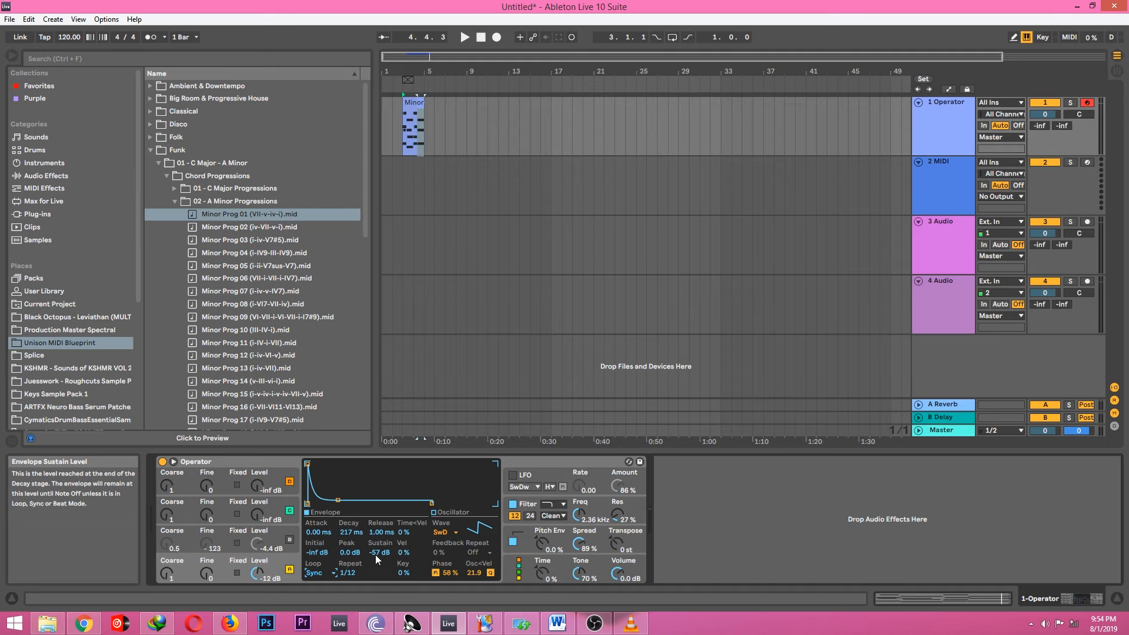
{"action": "key", "text": "space"}
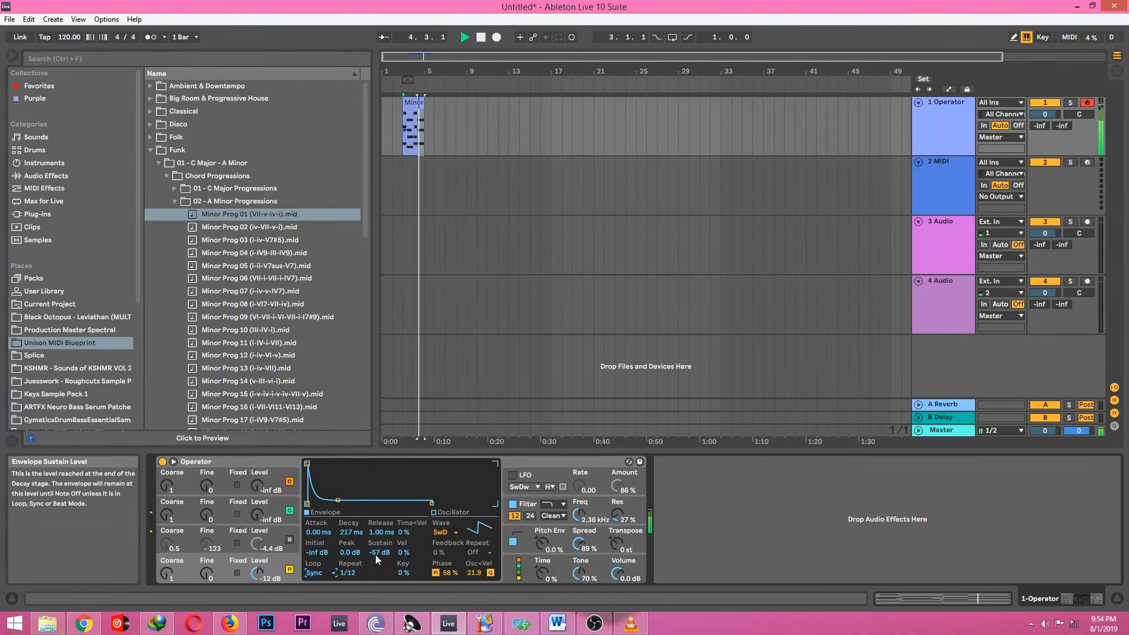
{"action": "key", "text": "space"}
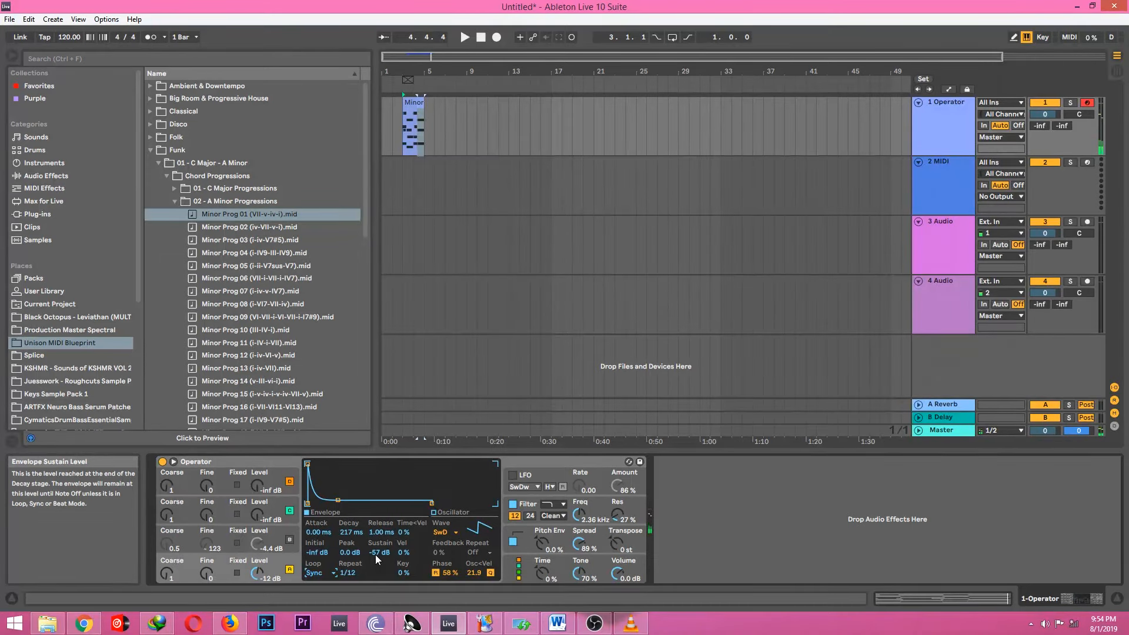
{"action": "key", "text": "space"}
- Raise the filter frequency to 3.27 kHz and Spread to 100%, and audition the progression
{"action": "left_click", "coordinate": [617, 515]}
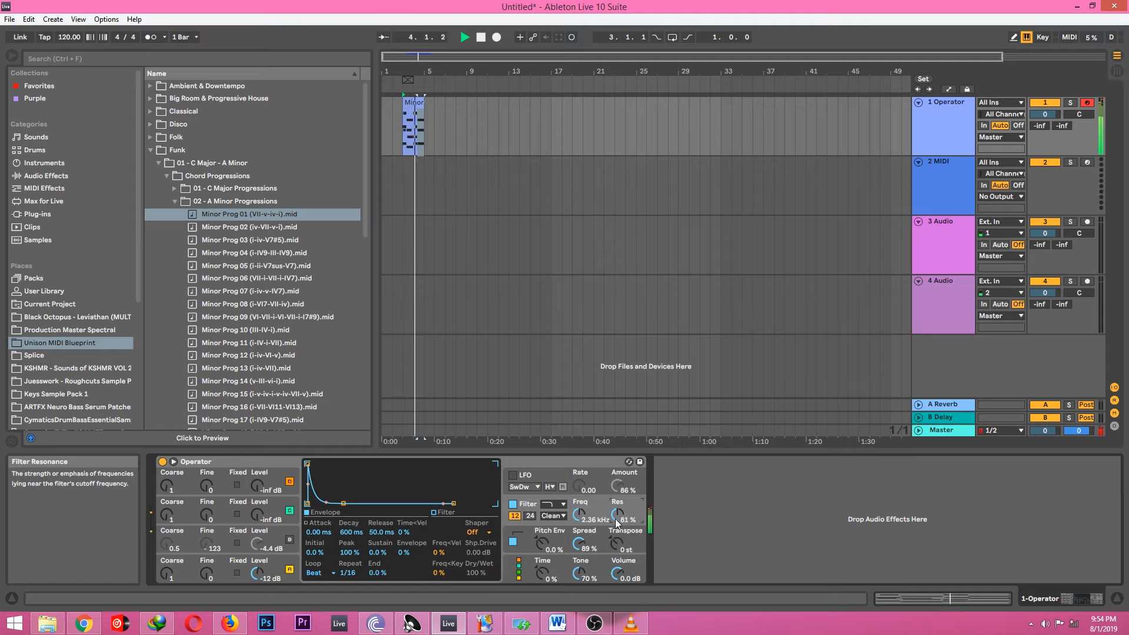
{"action": "left_click_drag", "start_coordinate": [580, 516], "coordinate": [580, 507]}
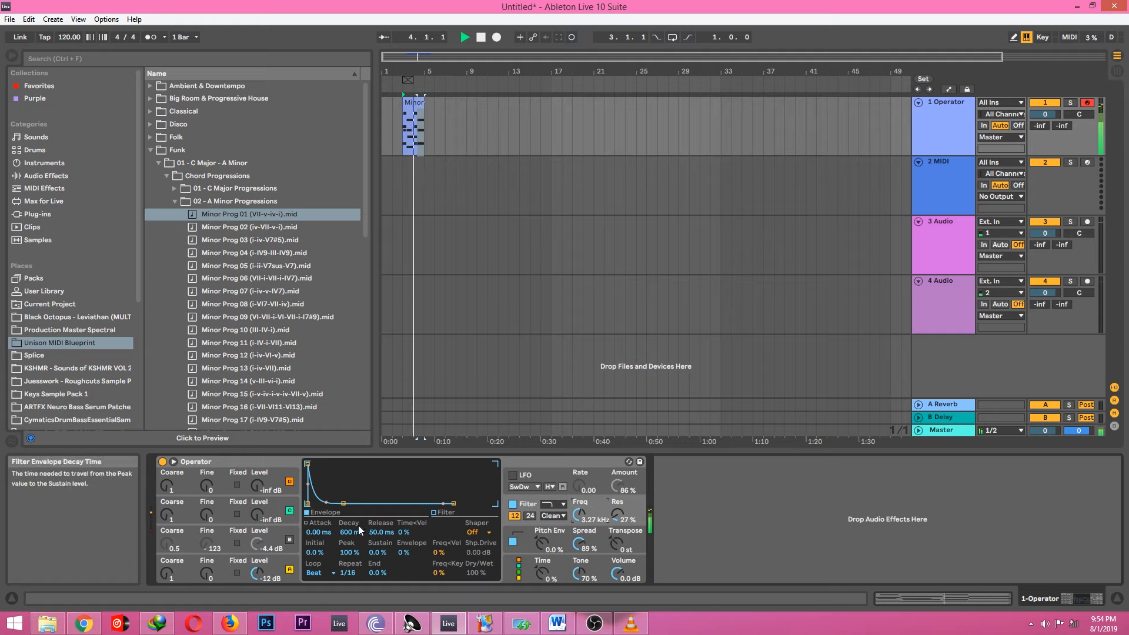
{"action": "left_click_drag", "start_coordinate": [580, 546], "coordinate": [580, 540]}
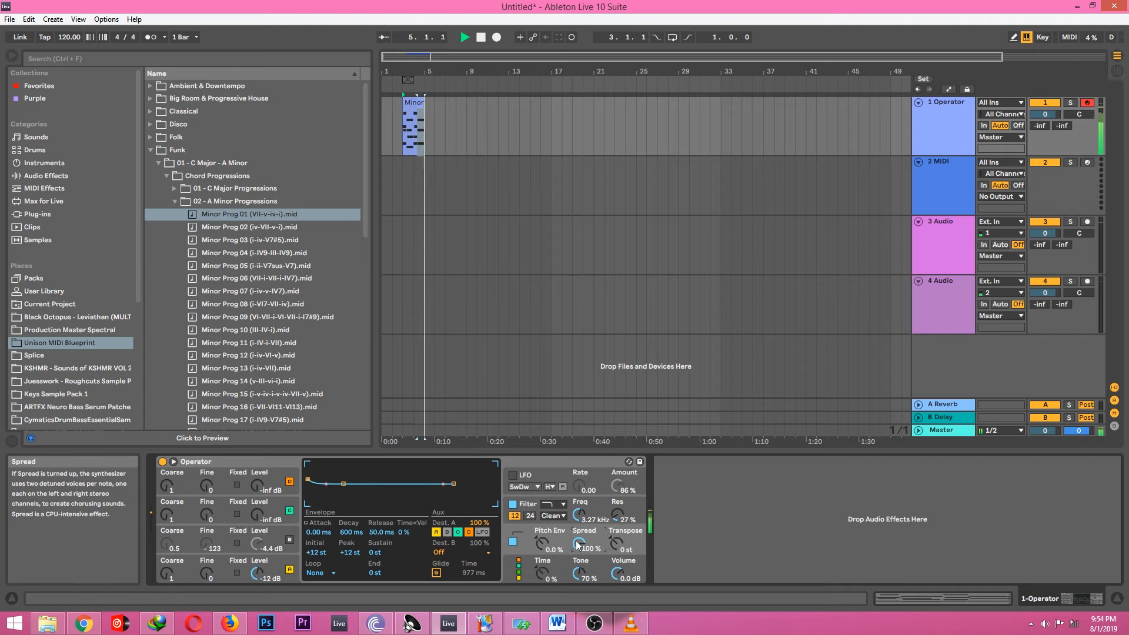
{"action": "key", "text": "space"}
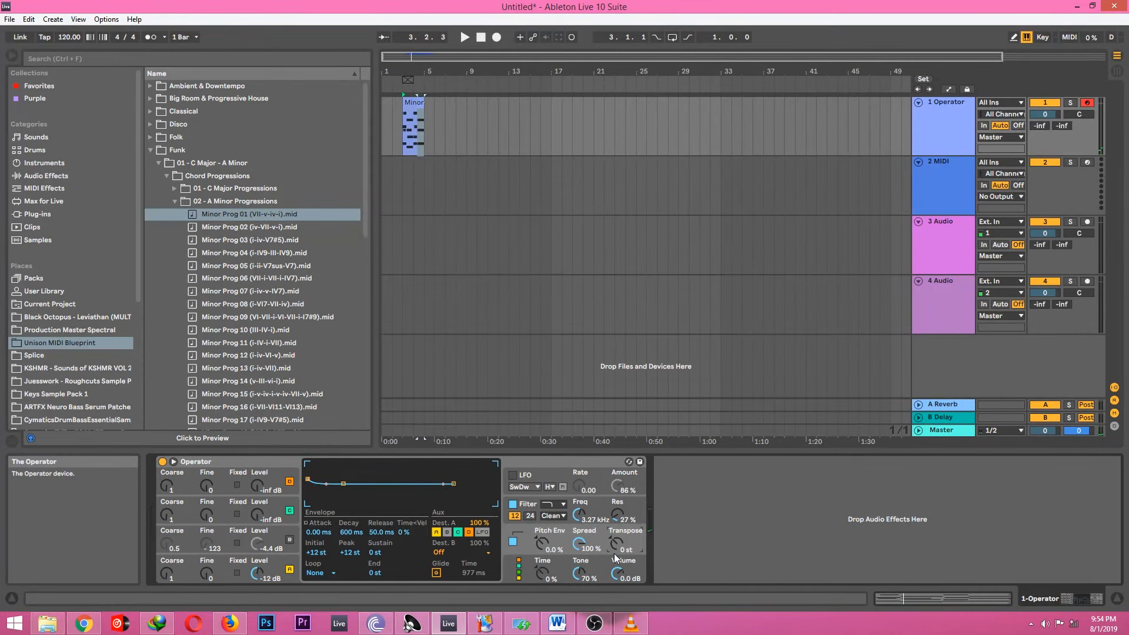
{"action": "key", "text": "space"}
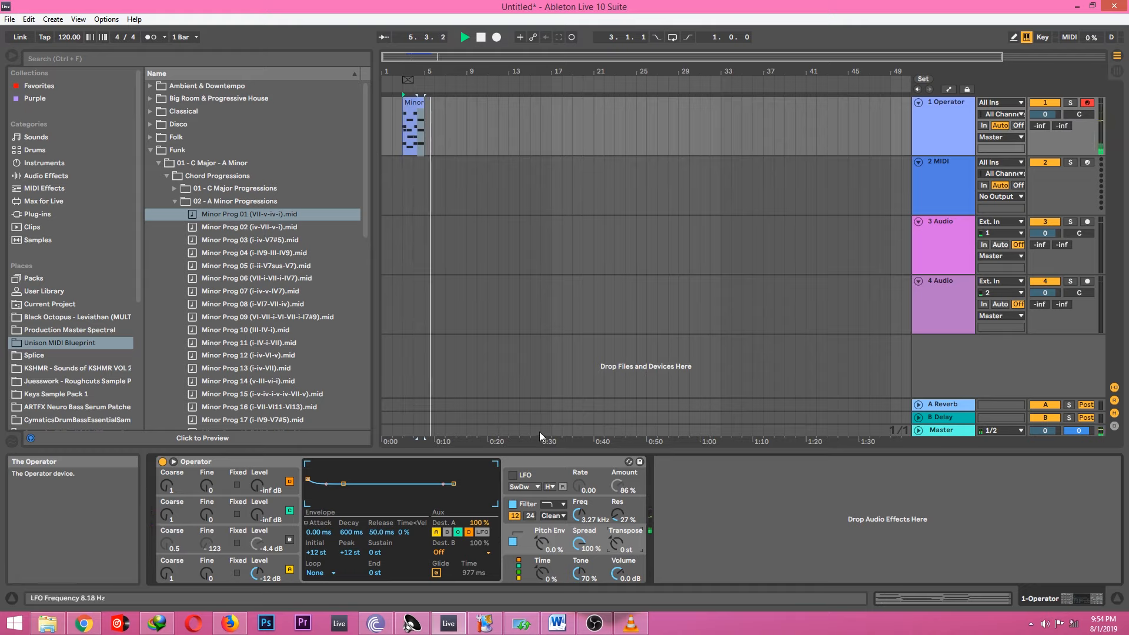
{"action": "key", "text": "space"}
- Select the chord progression clip on the Operator track and briefly play it from its start
{"action": "left_click", "coordinate": [388, 183]}
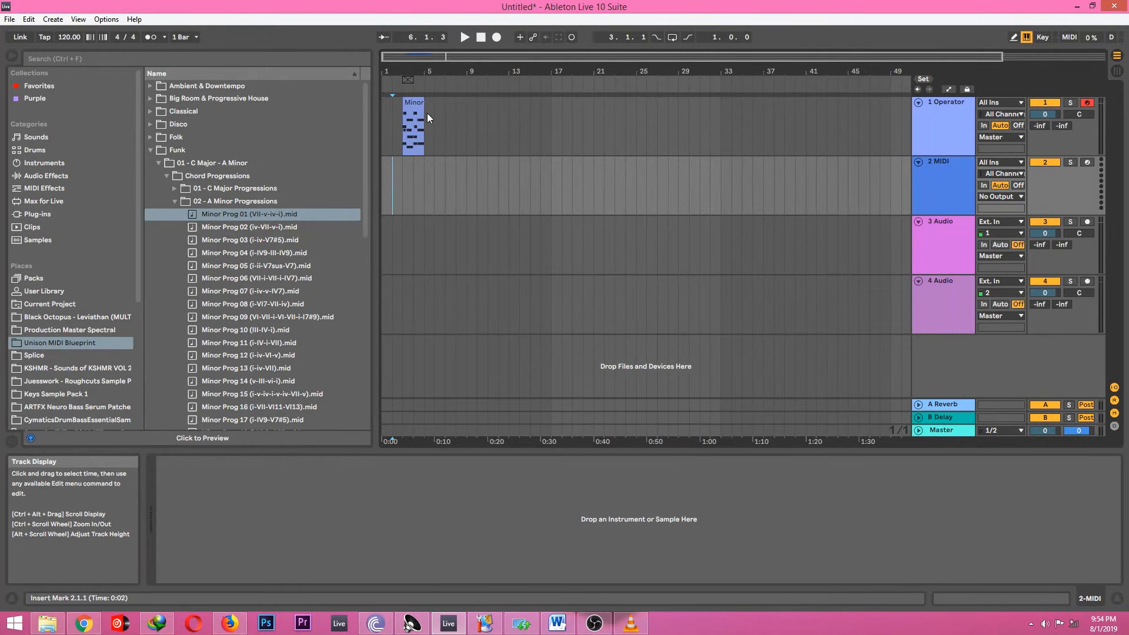
{"action": "double_click", "coordinate": [414, 103]}
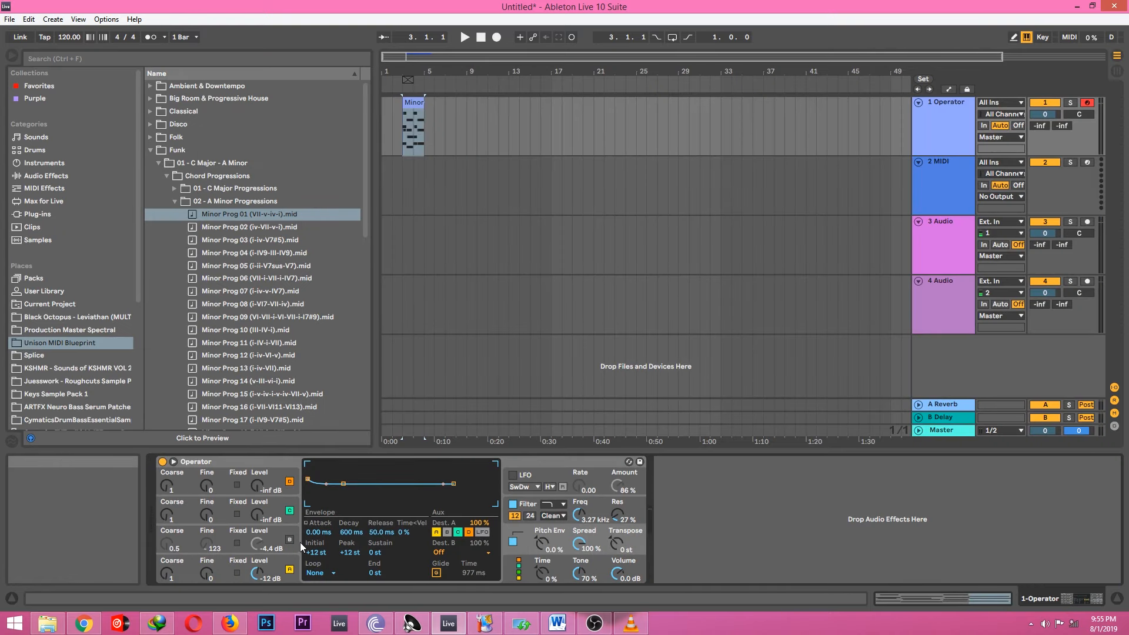
{"action": "key", "text": "space"}
{"action": "key", "text": "space"}
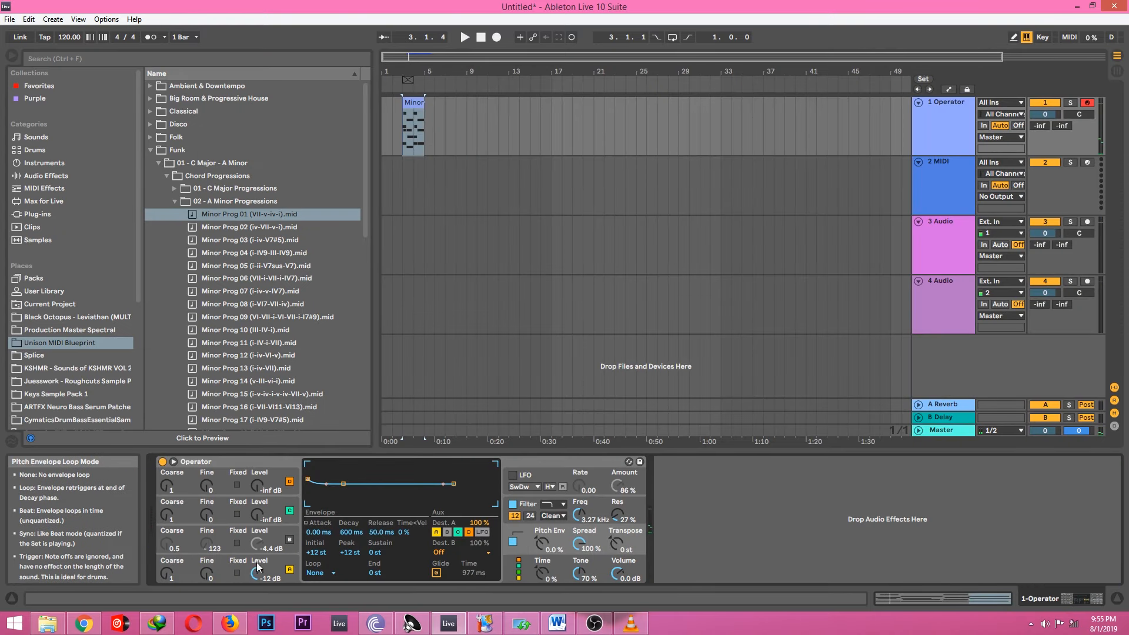
- Set oscillator A's envelope loop mode to Trigger and play the progression
{"action": "left_click", "coordinate": [291, 561]}
{"action": "left_click", "coordinate": [320, 573]}
{"action": "left_click", "coordinate": [320, 562]}
{"action": "key", "text": "space"}
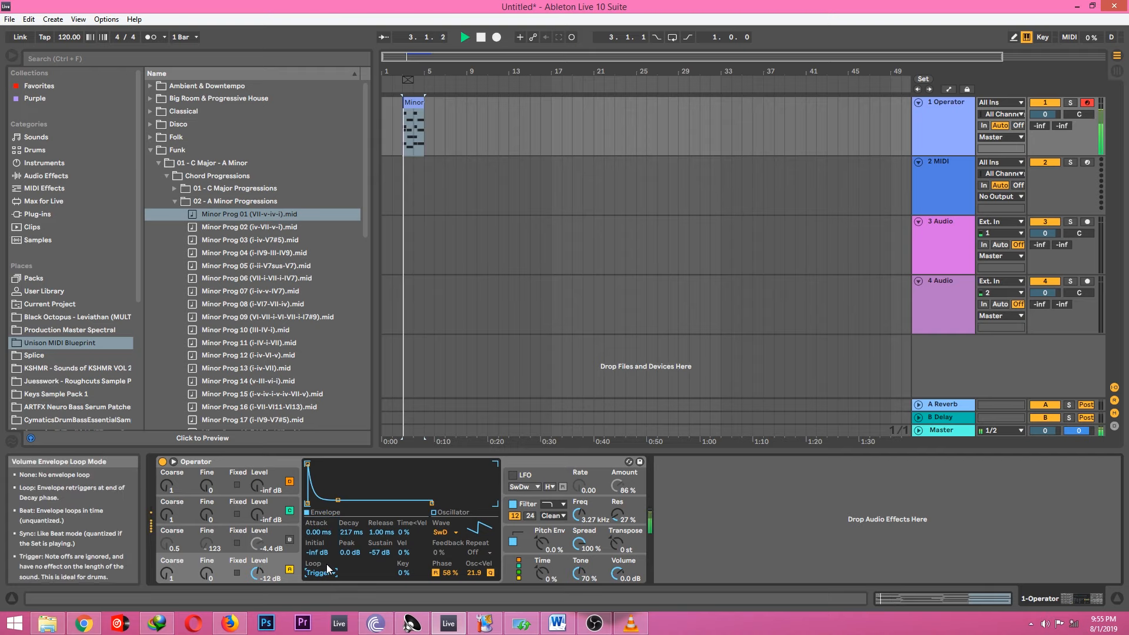
{"action": "key", "text": "space"}
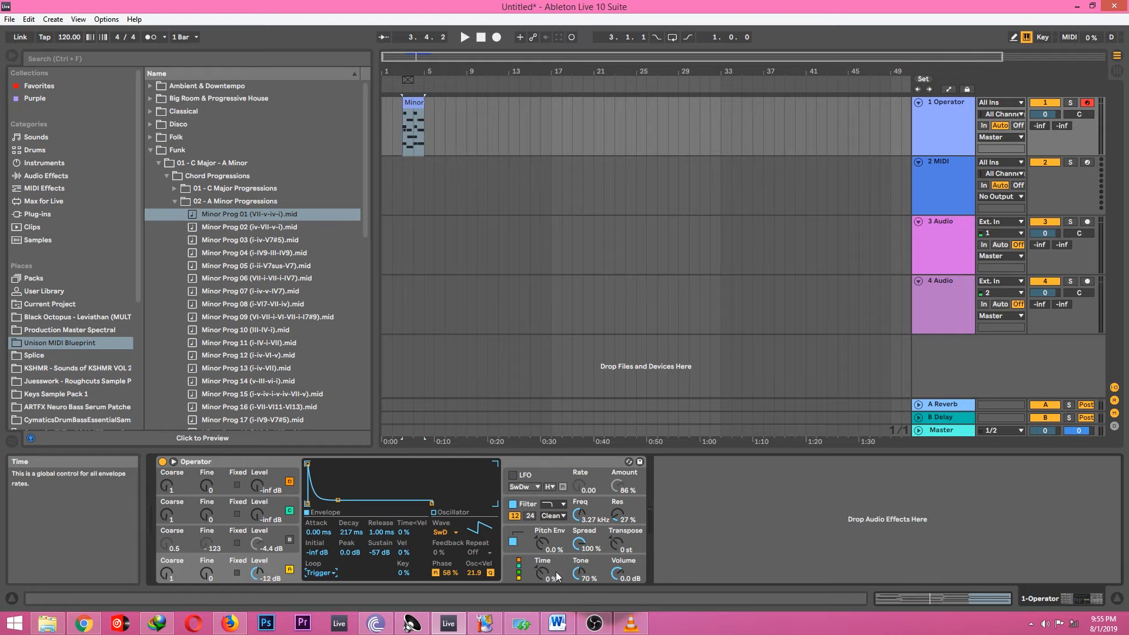
- Raise the global envelope Time to 11% while the progression plays
{"action": "key", "text": "space"}
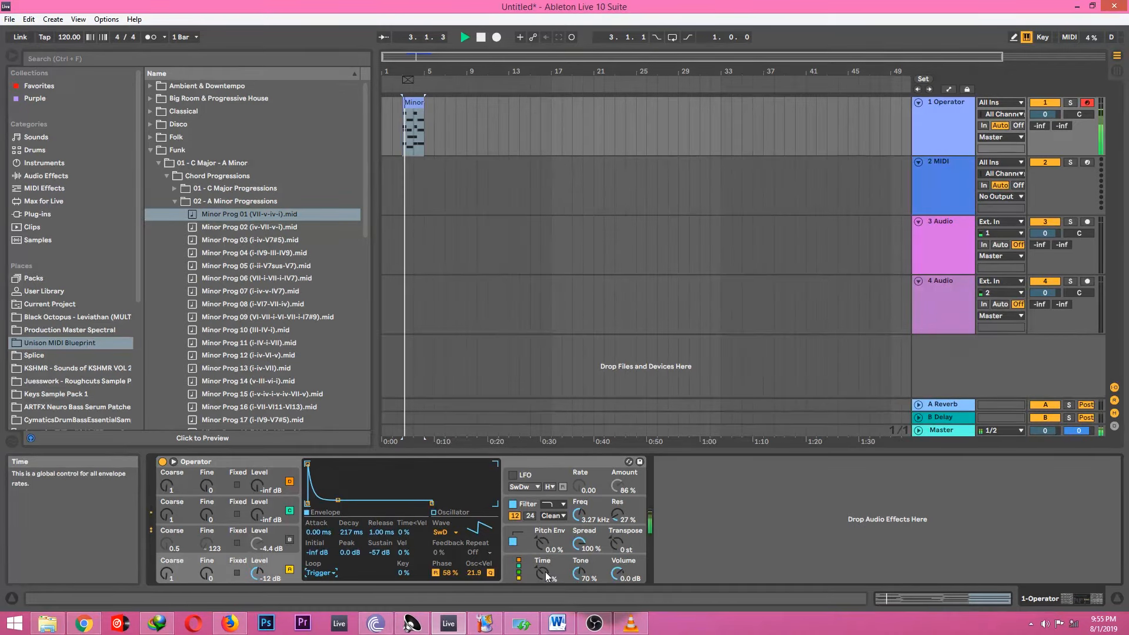
{"action": "mouse_move", "coordinate": [545, 571]}
{"action": "left_mouse_down"}
{"action": "mouse_move", "coordinate": [545, 512]}
{"action": "mouse_move", "coordinate": [545, 565]}
{"action": "left_mouse_up"}
{"action": "key", "text": "space"}
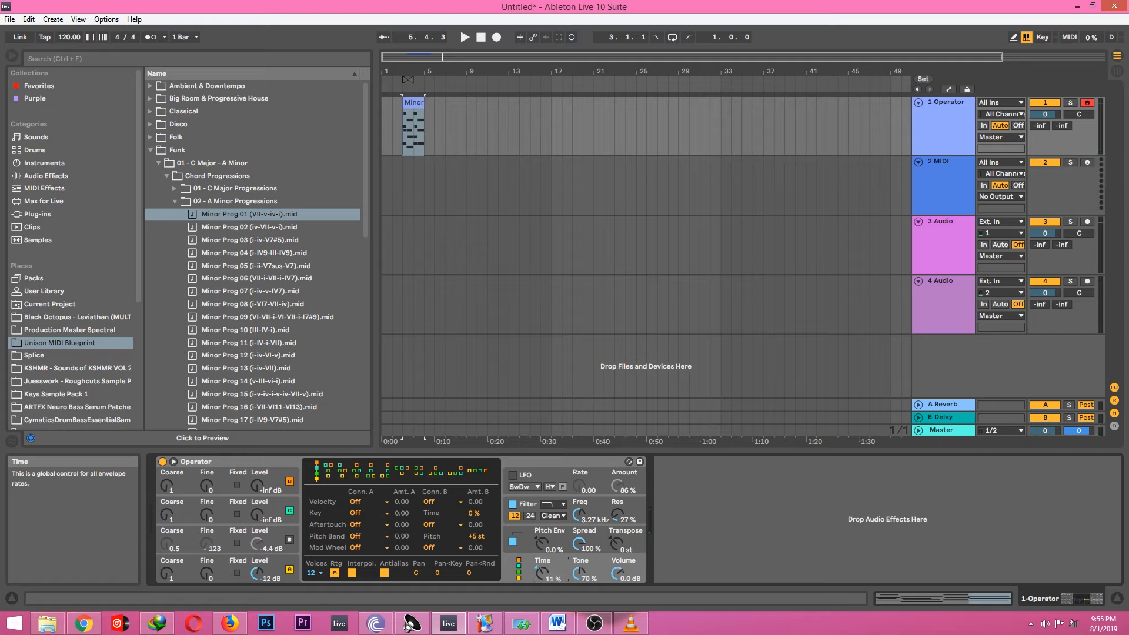
- Look through the envelope settings of oscillators A, B, C and D in turn
{"action": "left_click", "coordinate": [262, 574]}
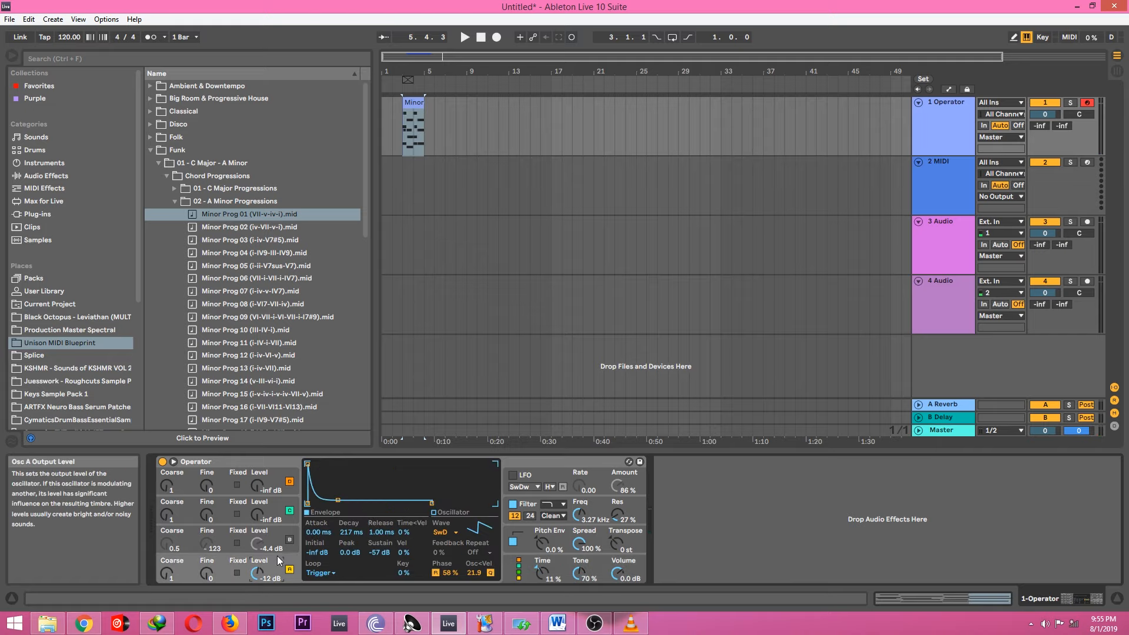
{"action": "left_click", "coordinate": [259, 544]}
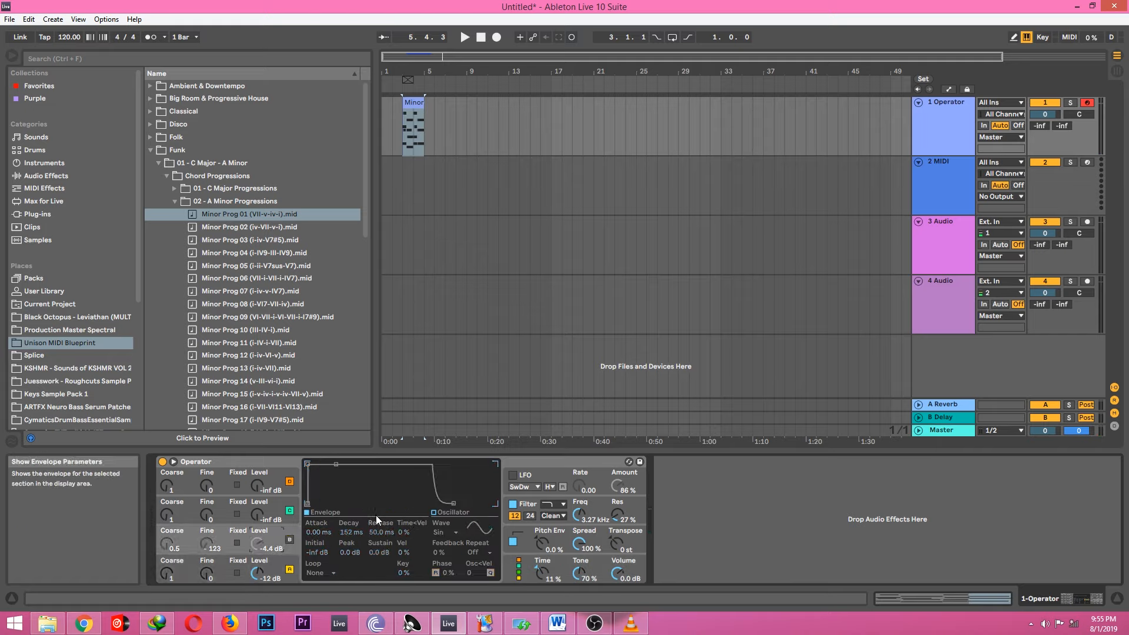
{"action": "left_click", "coordinate": [247, 501]}
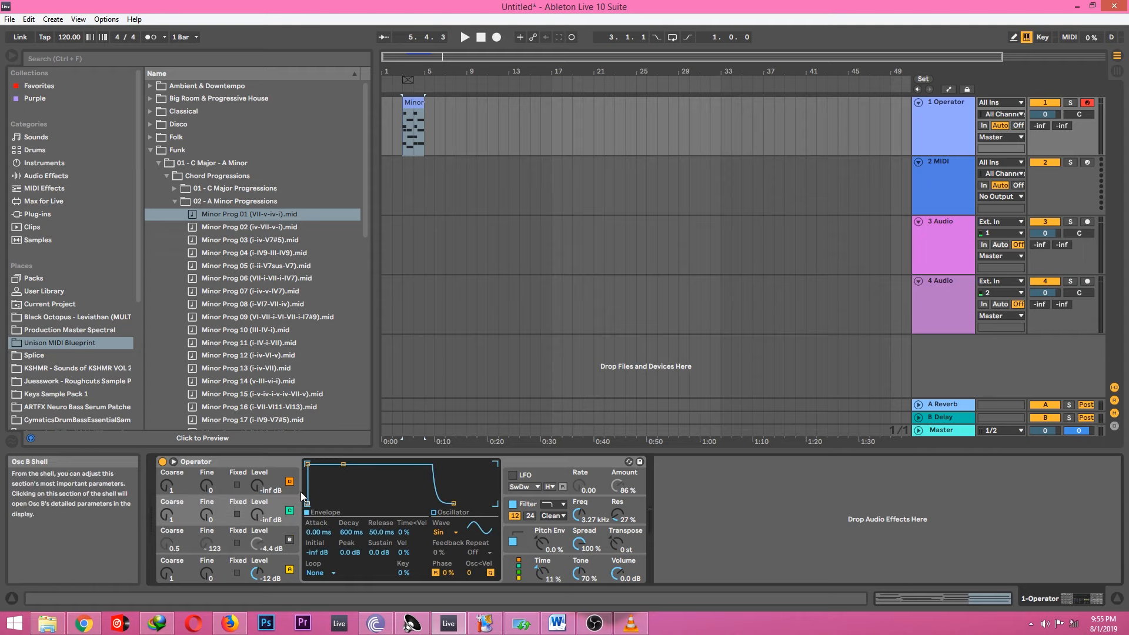
{"action": "left_click", "coordinate": [262, 468]}
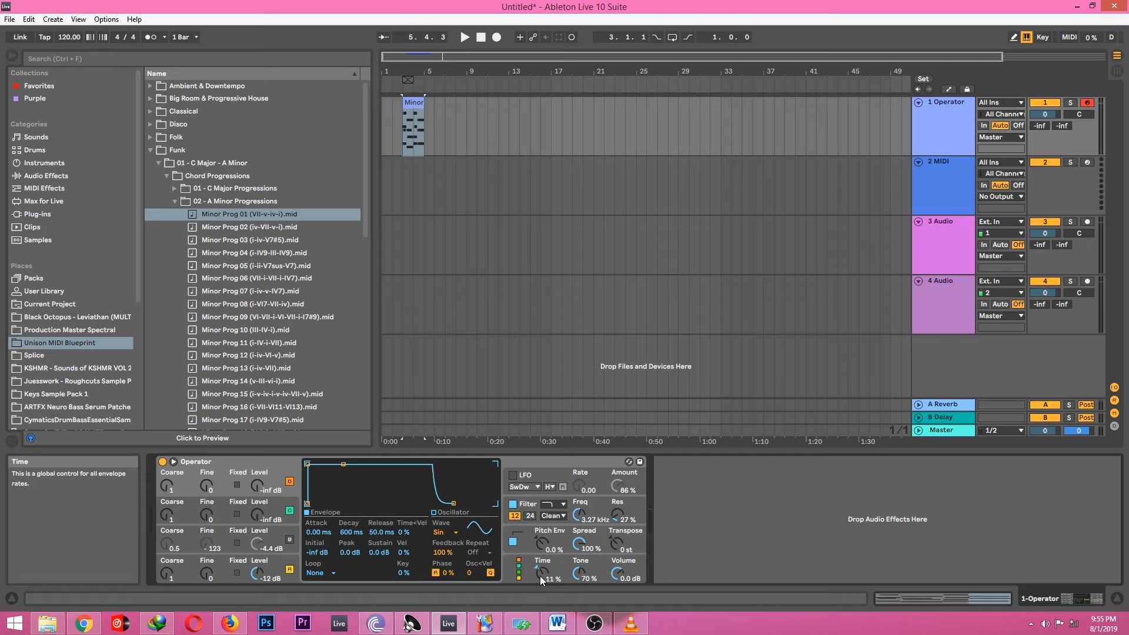
- Sweep the global envelope Time down to -100% and up to 84% while the progression plays
{"action": "key", "text": "space"}
{"action": "left_click_drag", "start_coordinate": [540, 576], "coordinate": [539, 632]}
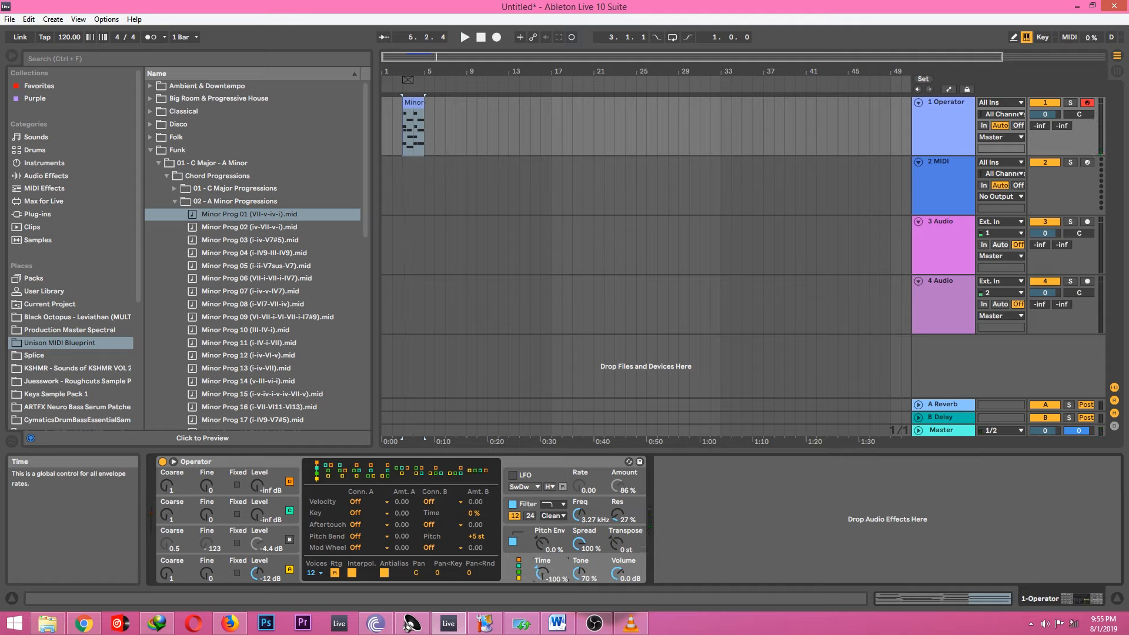
{"action": "left_click_drag", "start_coordinate": [540, 574], "coordinate": [540, 465]}
{"action": "key", "text": "space"}
- Try the Loop mode on oscillator A's envelope during playback and switch it to Beat
{"action": "left_click", "coordinate": [249, 578]}
{"action": "left_click", "coordinate": [326, 571]}
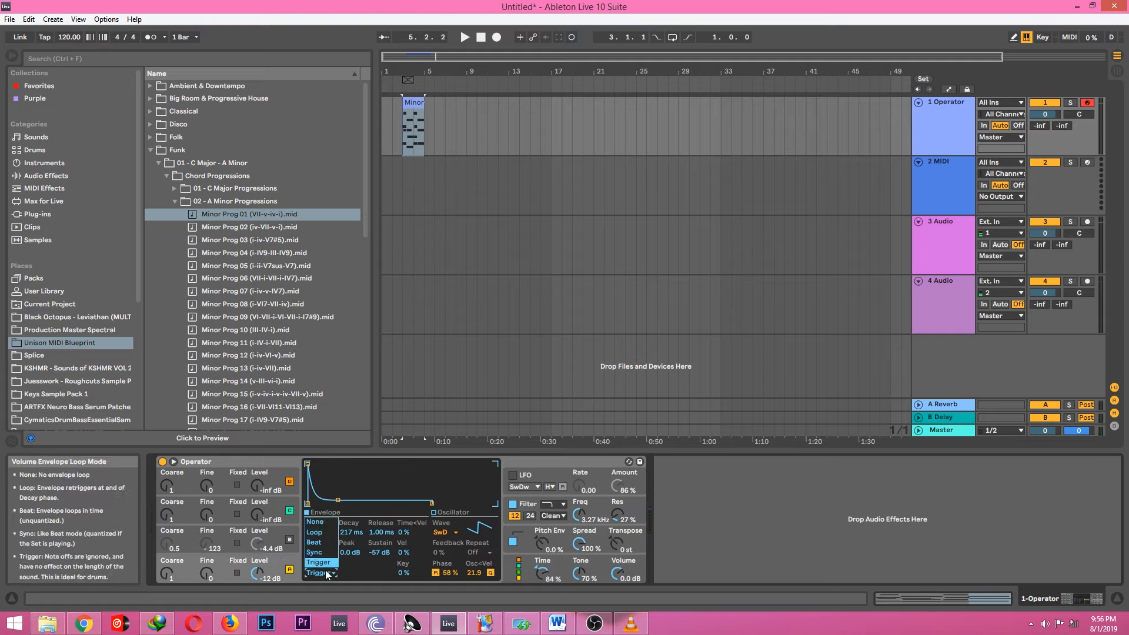
{"action": "left_click", "coordinate": [329, 532]}
{"action": "key", "text": "space"}
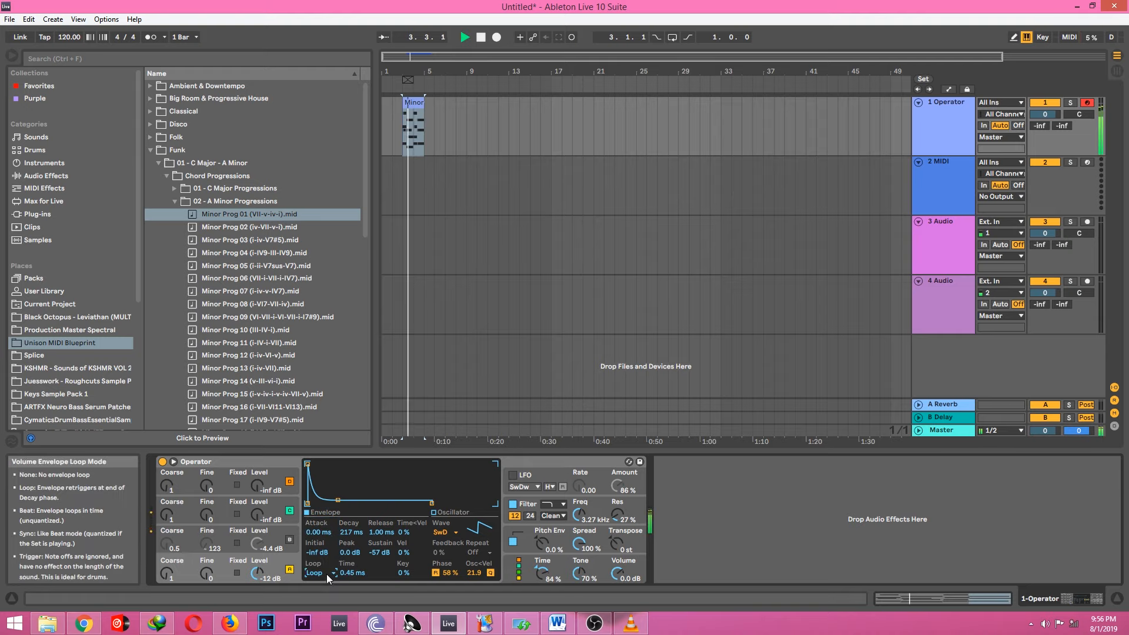
{"action": "left_click", "coordinate": [326, 574]}
{"action": "left_click", "coordinate": [319, 542]}
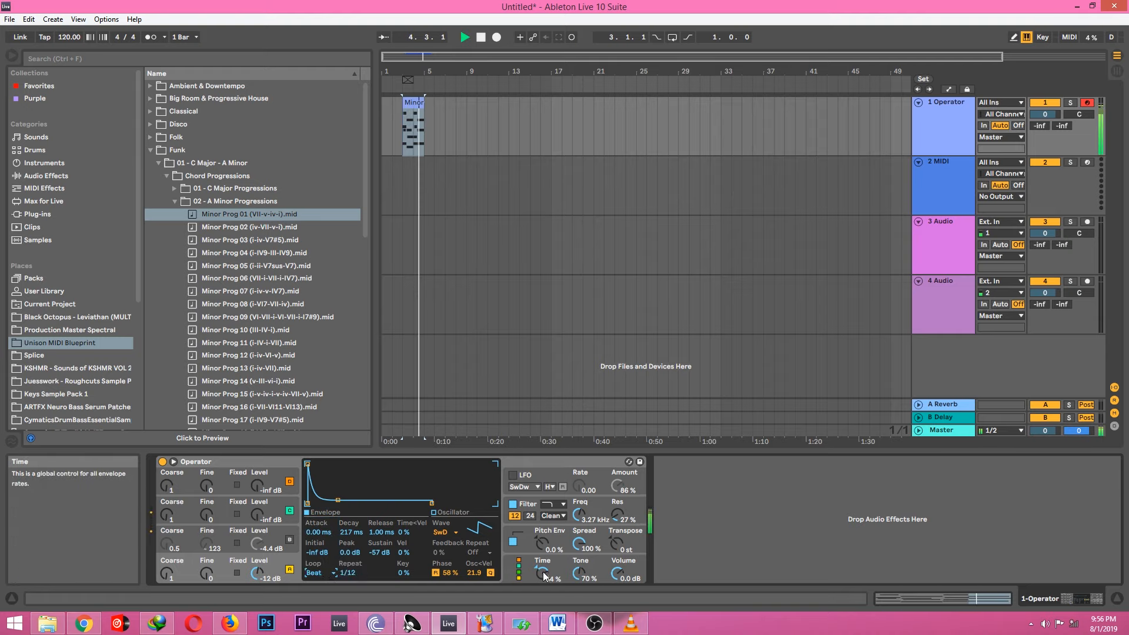
- Bring the global envelope Time to 31% during playback and replay the progression
{"action": "mouse_move", "coordinate": [541, 572]}
{"action": "left_mouse_down"}
{"action": "mouse_move", "coordinate": [541, 588]}
{"action": "mouse_move", "coordinate": [541, 567]}
{"action": "left_mouse_up"}
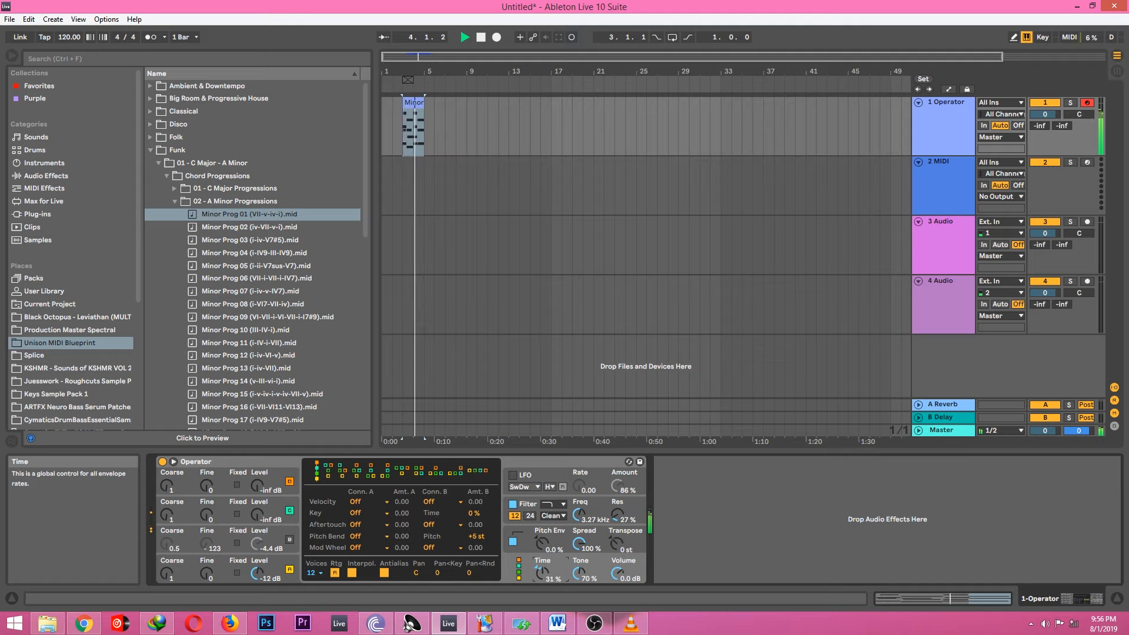
{"action": "key", "text": "space"}
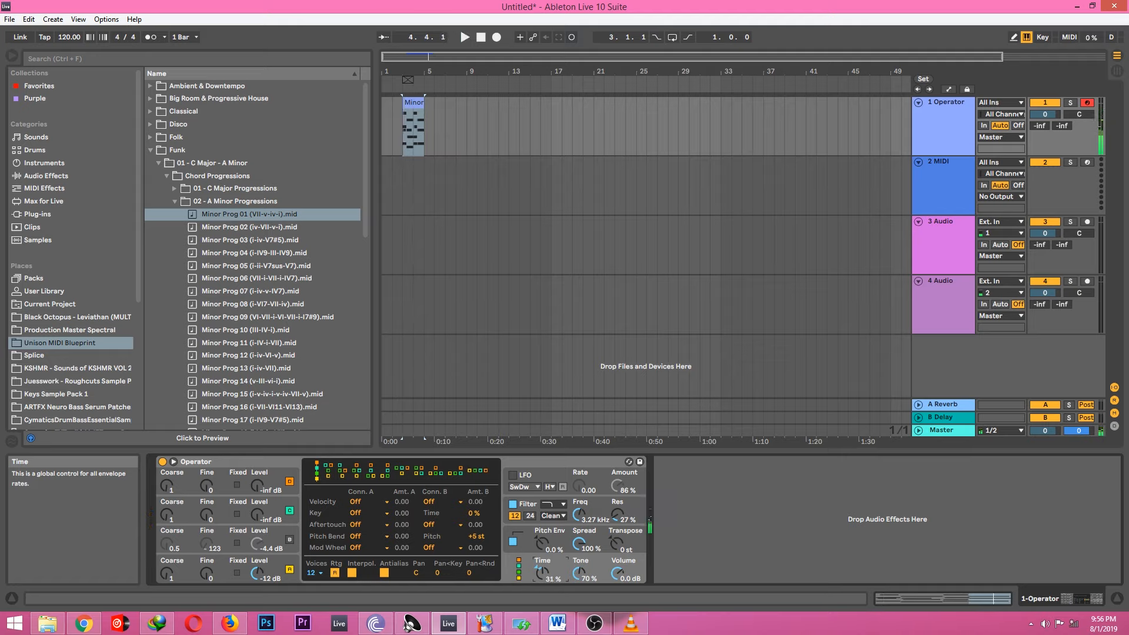
{"action": "key", "text": "space"}
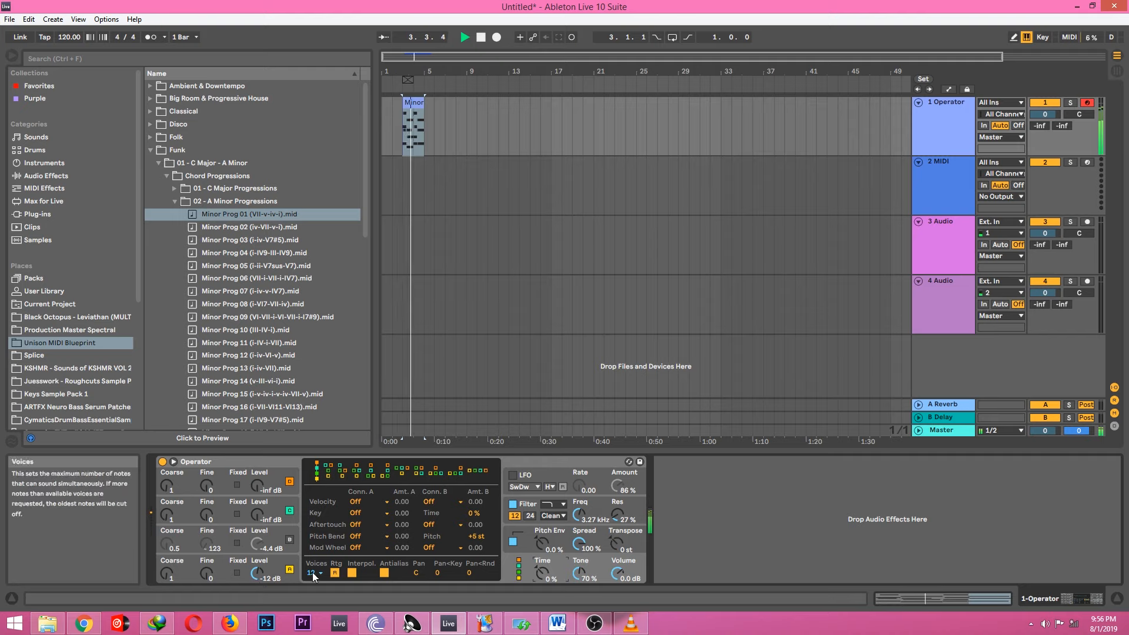
- Set oscillator A's envelope repeat rate to 1/16, play the progression and reopen the global settings
{"action": "left_click", "coordinate": [290, 569]}
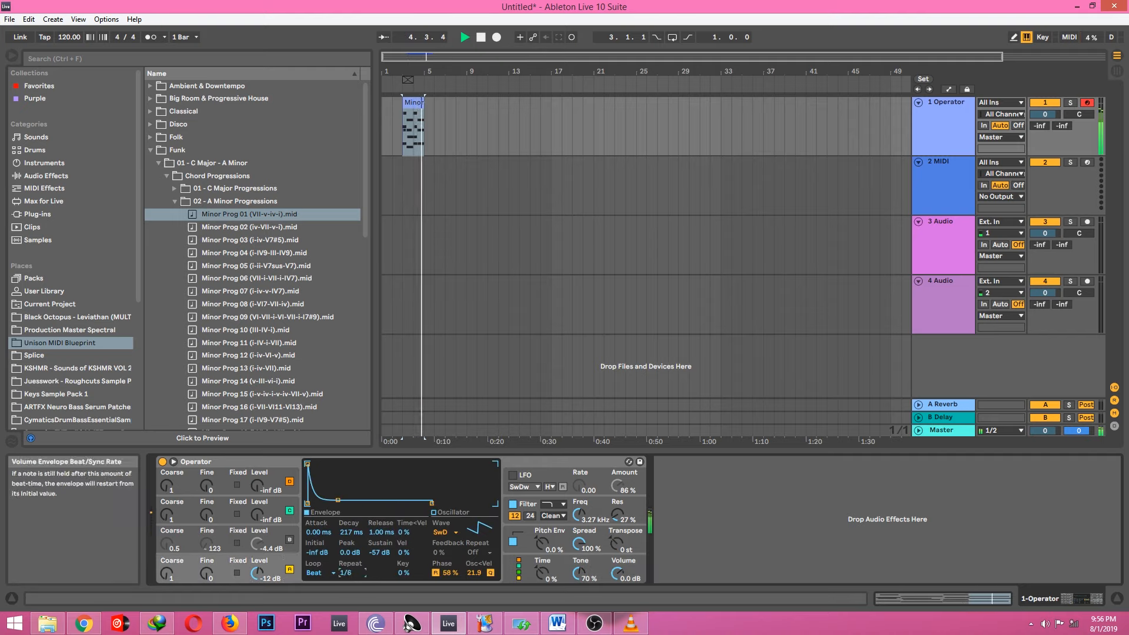
{"action": "left_click_drag", "start_coordinate": [347, 573], "coordinate": [347, 584]}
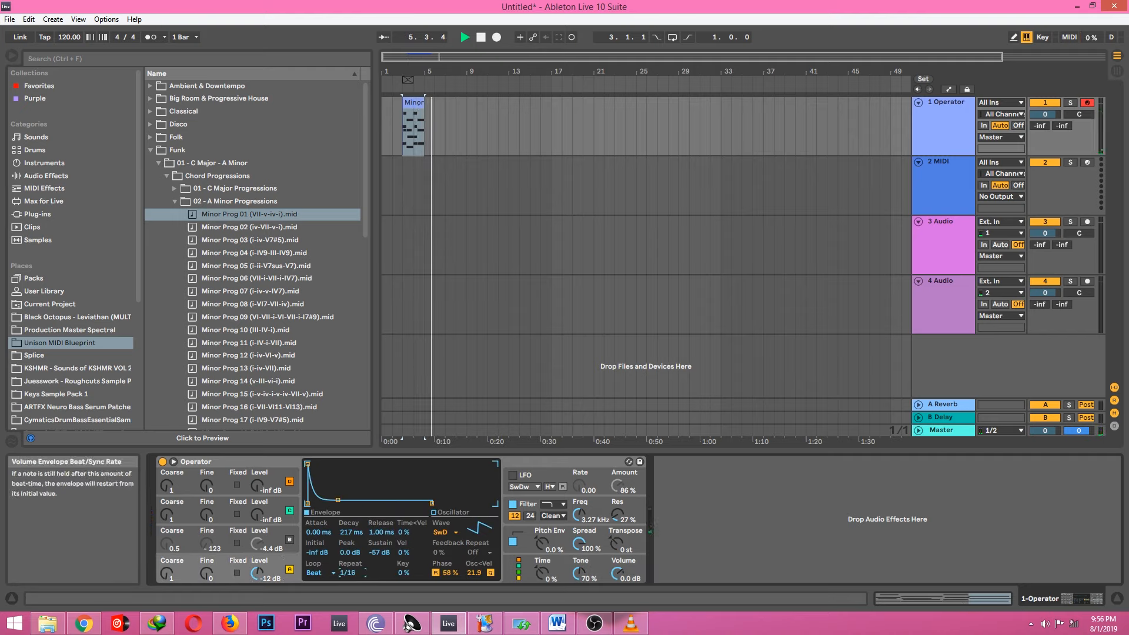
{"action": "key", "text": "space"}
{"action": "key", "text": "space"}
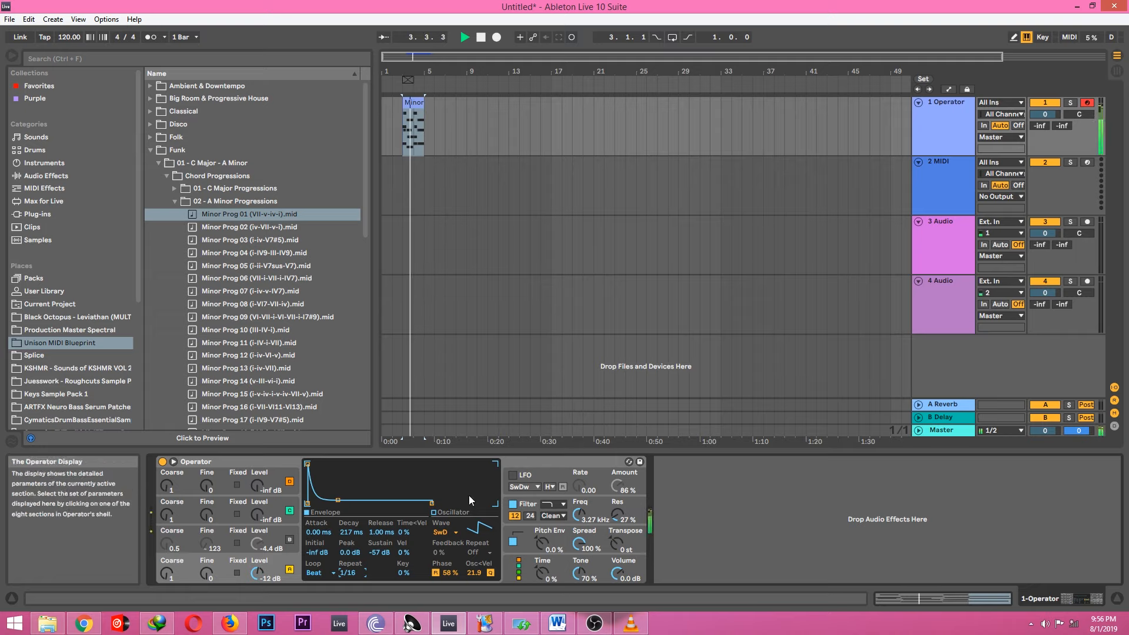
{"action": "left_click", "coordinate": [544, 570]}
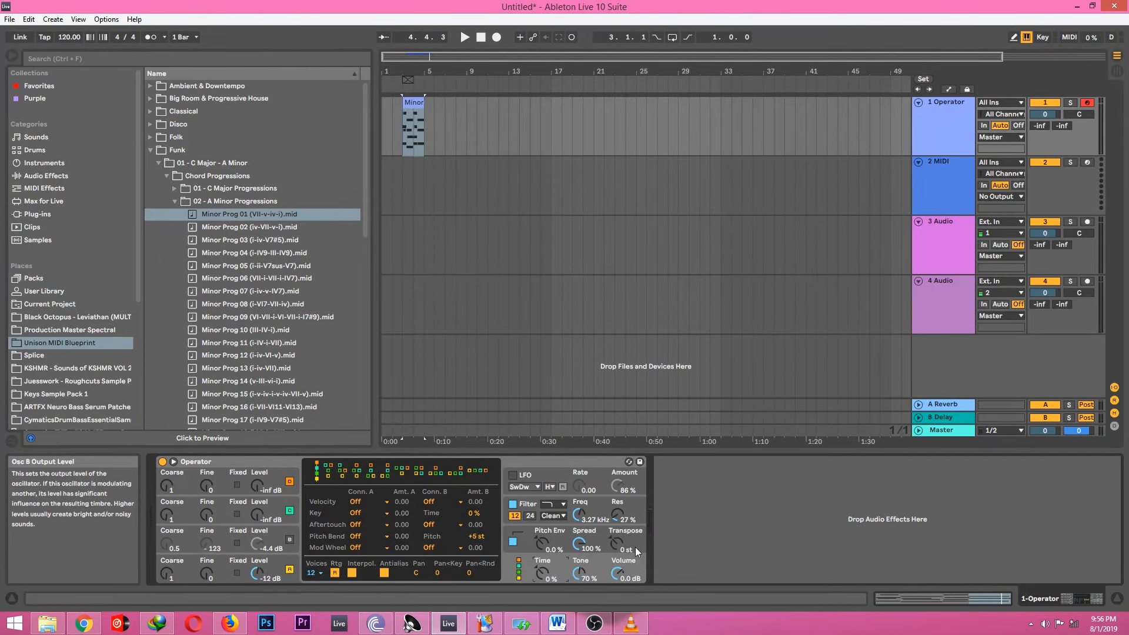
- Try the Morph and high-pass filter types, audition the progression, and return the filter to low-pass
{"action": "left_click", "coordinate": [529, 516]}
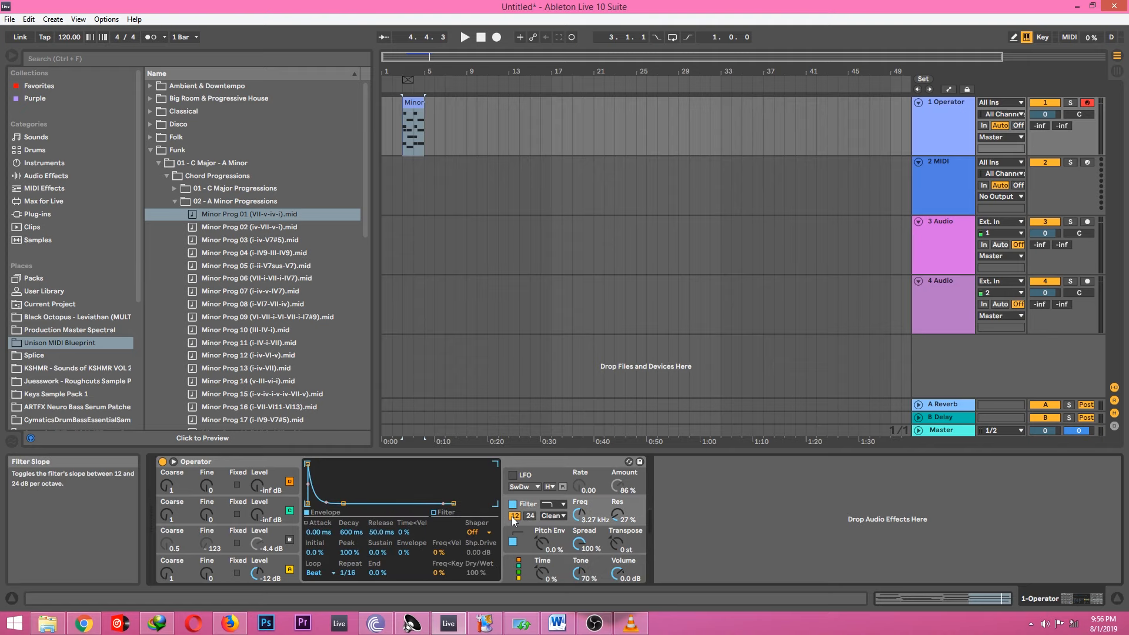
{"action": "left_click", "coordinate": [563, 504]}
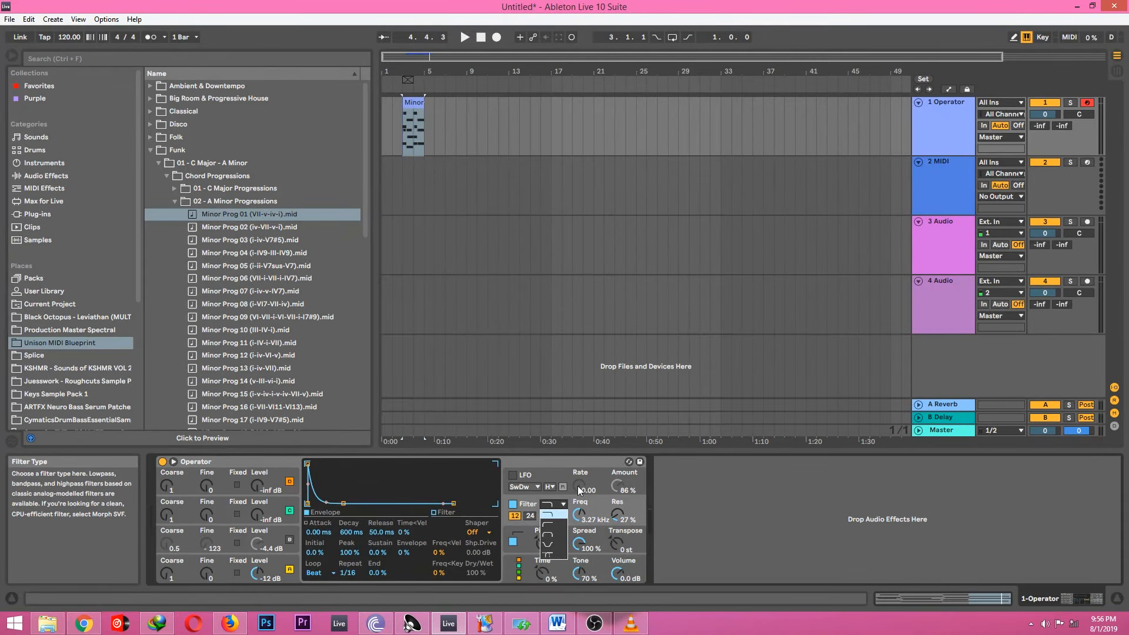
{"action": "left_click", "coordinate": [553, 555]}
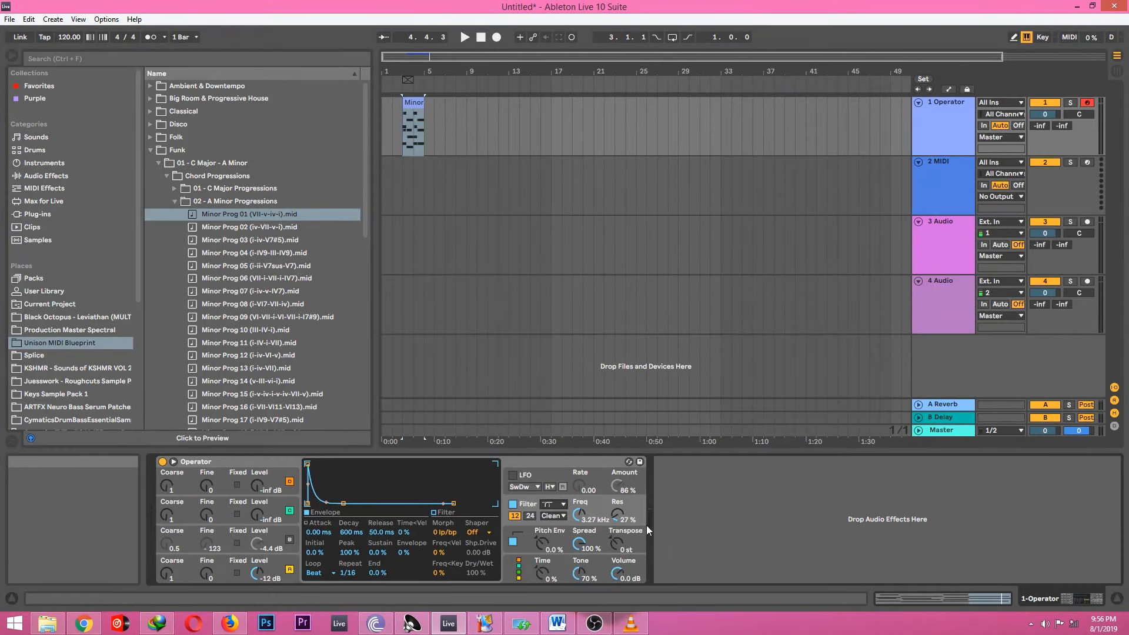
{"action": "left_click", "coordinate": [563, 505]}
{"action": "left_click", "coordinate": [554, 515]}
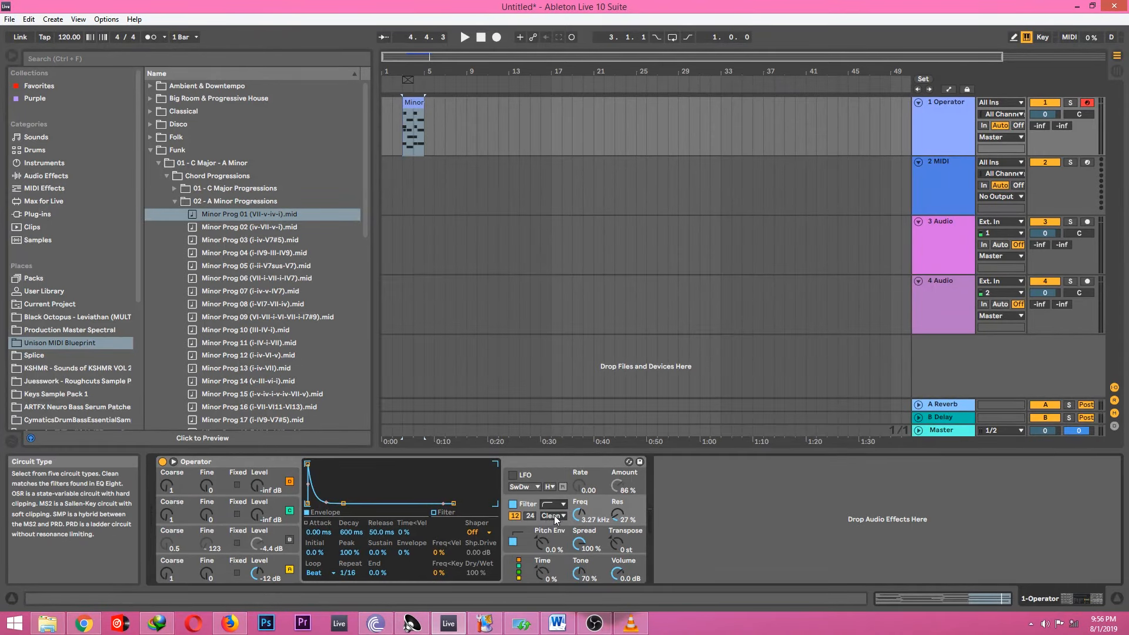
{"action": "key", "text": "space"}
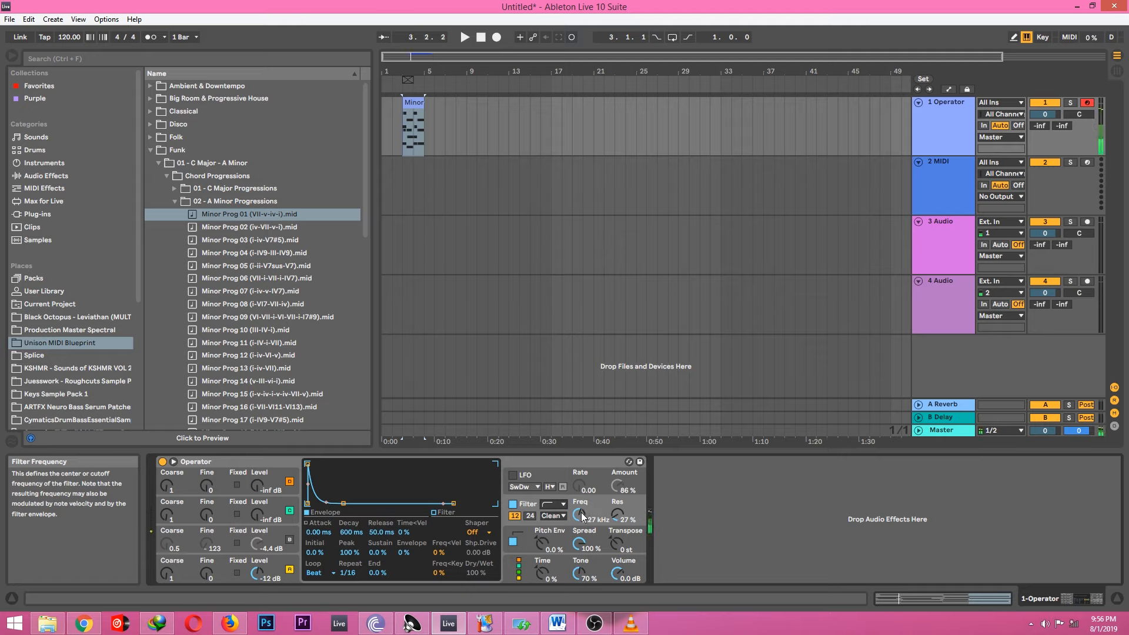
{"action": "left_click", "coordinate": [554, 505]}
{"action": "left_click", "coordinate": [553, 514]}
- Try a filter frequency of 2.41 kHz with raised resonance while playing the progression
{"action": "key", "text": "space"}
{"action": "left_click_drag", "start_coordinate": [581, 518], "coordinate": [625, 514]}
{"action": "key", "text": "space"}
{"action": "key", "text": "space"}
{"action": "key", "text": "space"}
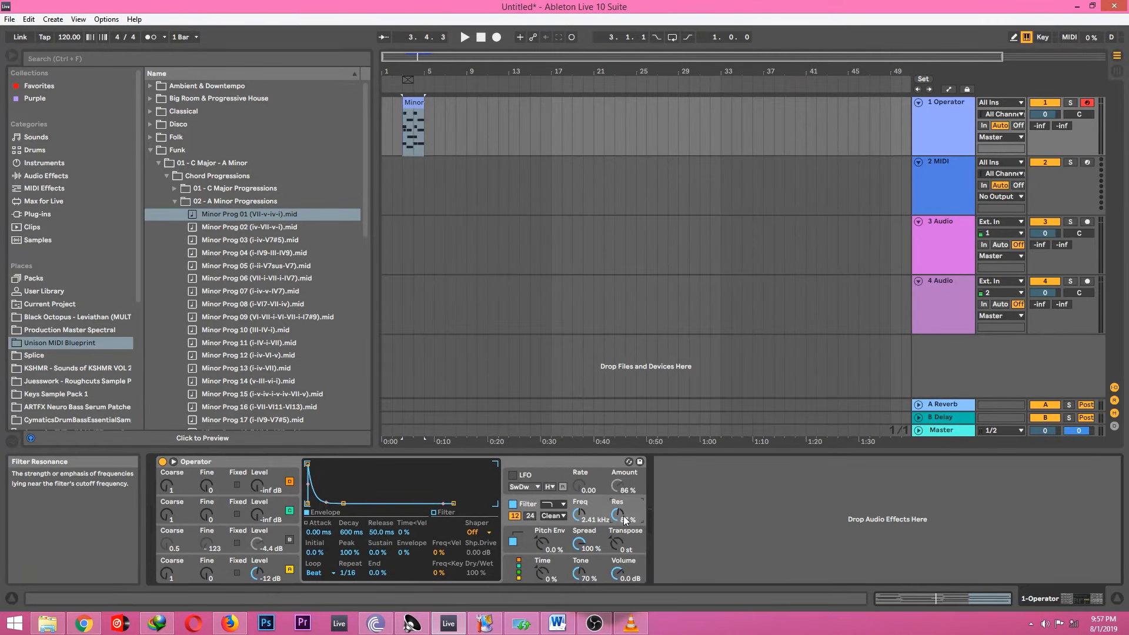
- Show the filter response curve and set the filter to 3.27 kHz with 34% resonance, auditioning the progression
{"action": "left_click", "coordinate": [449, 514]}
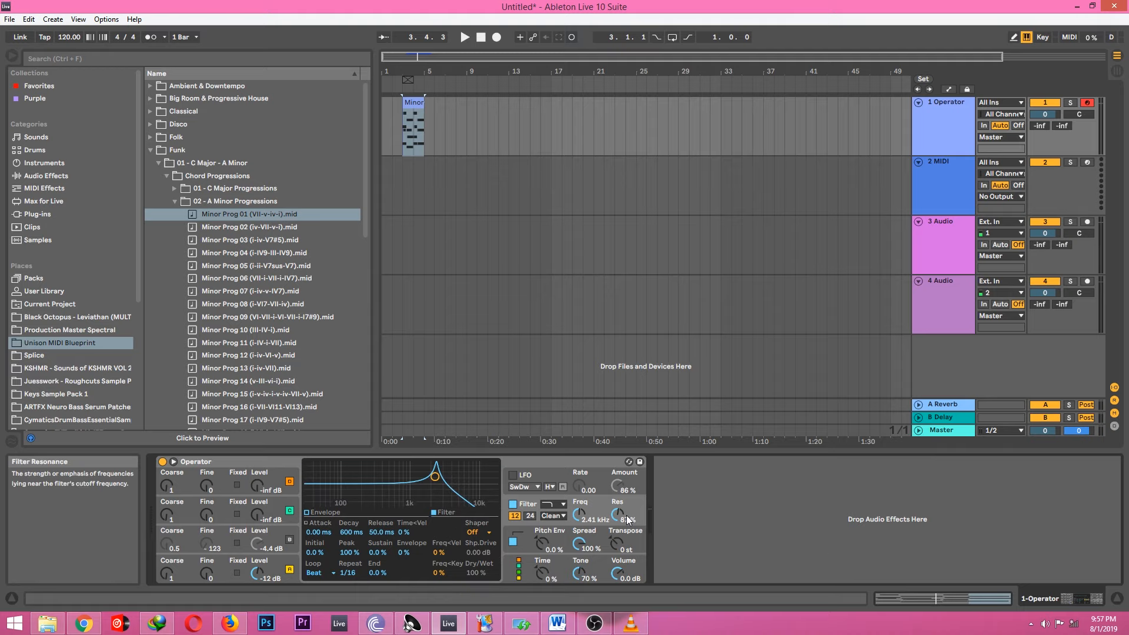
{"action": "left_click_drag", "start_coordinate": [628, 520], "coordinate": [585, 509]}
{"action": "key", "text": "space"}
{"action": "key", "text": "space"}
{"action": "key", "text": "space"}
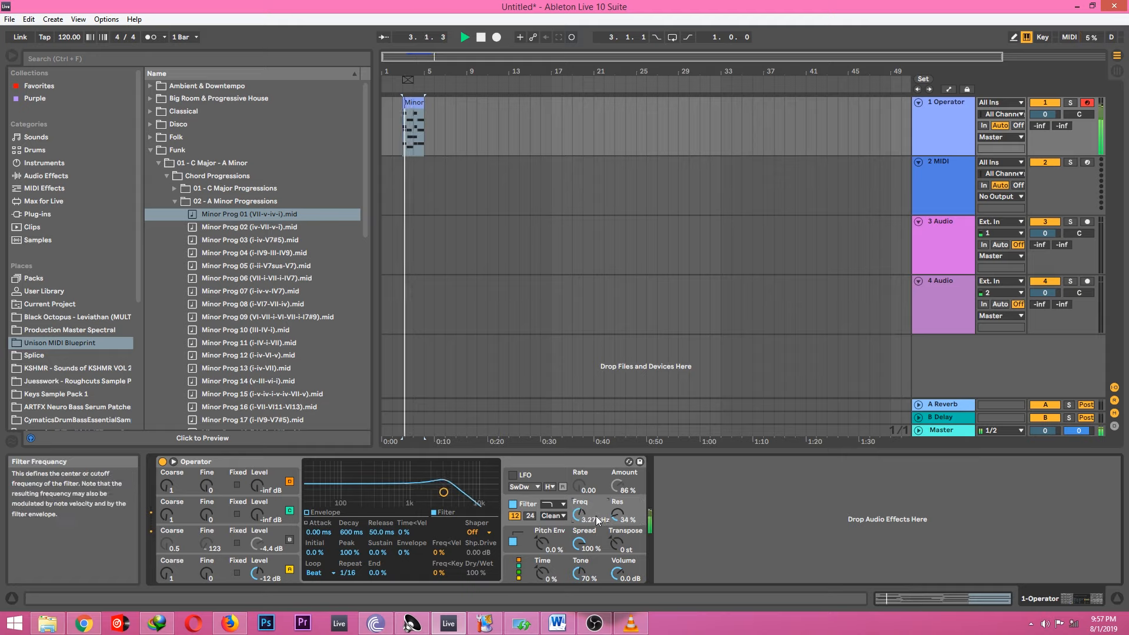
{"action": "key", "text": "space"}
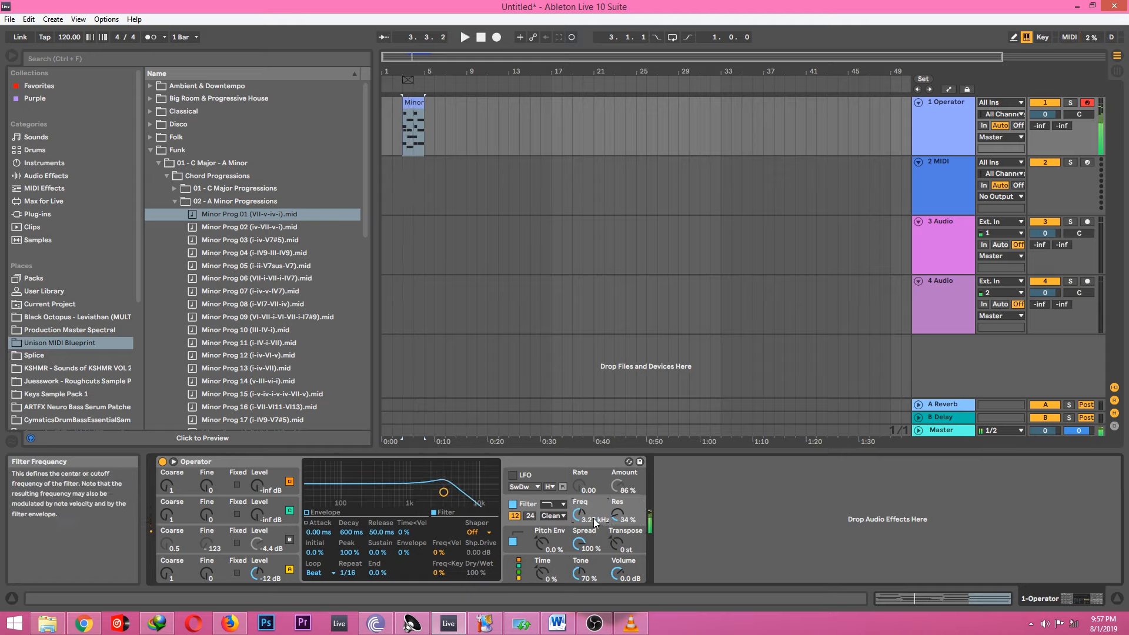
- Try the MS2 filter circuit and lower its drive to 2.81 dB during playback
{"action": "left_click", "coordinate": [550, 519]}
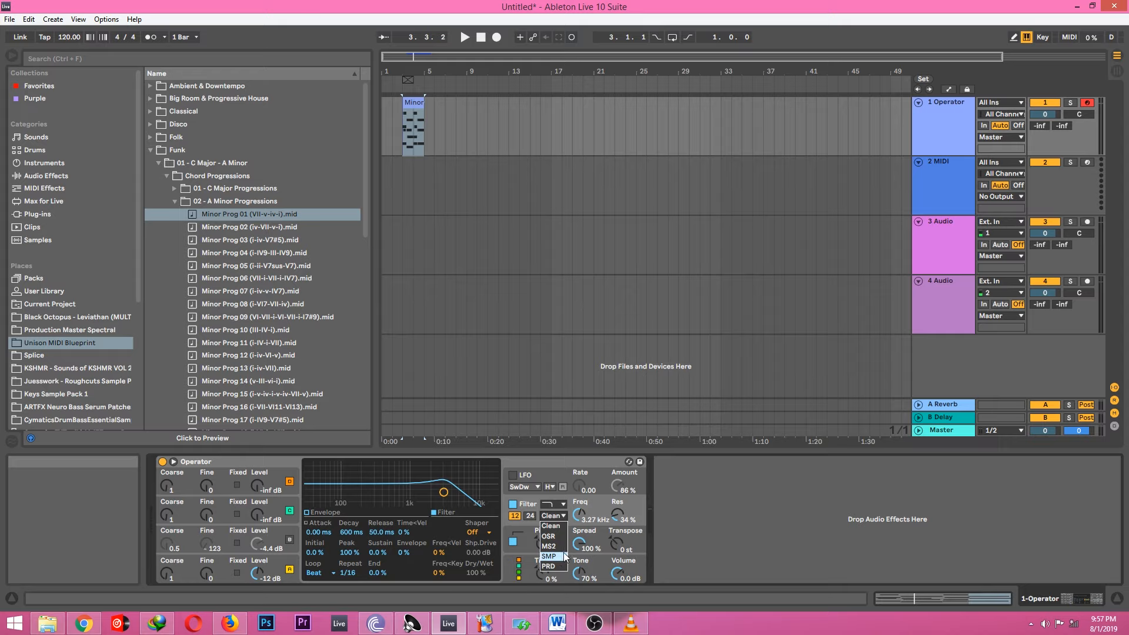
{"action": "left_click", "coordinate": [563, 547]}
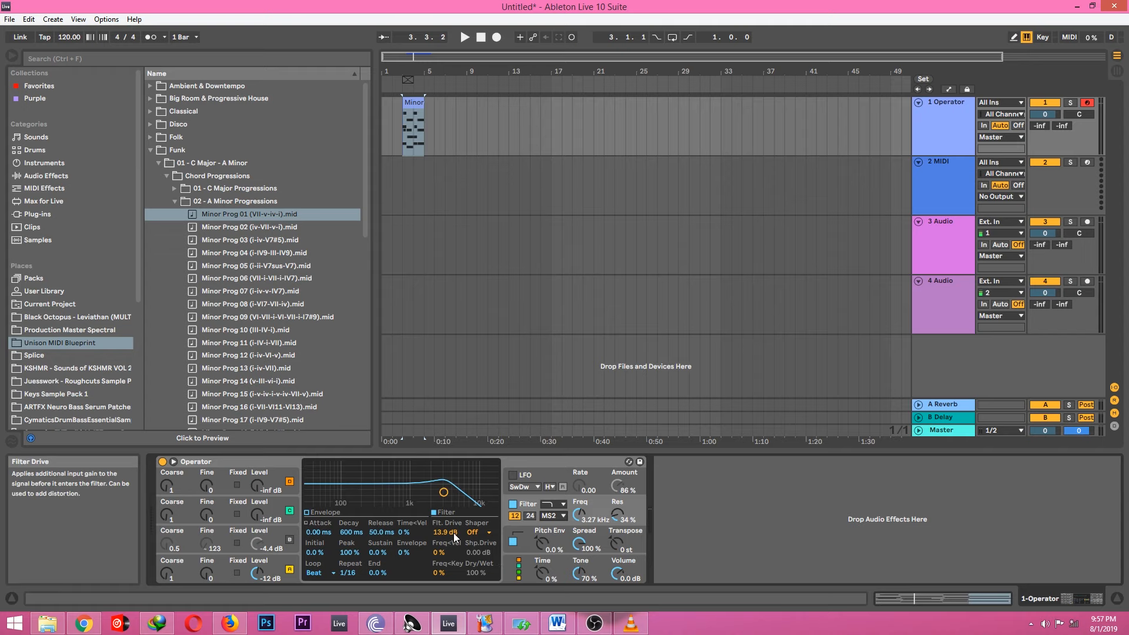
{"action": "key", "text": "space"}
{"action": "left_click_drag", "start_coordinate": [454, 533], "coordinate": [454, 569]}
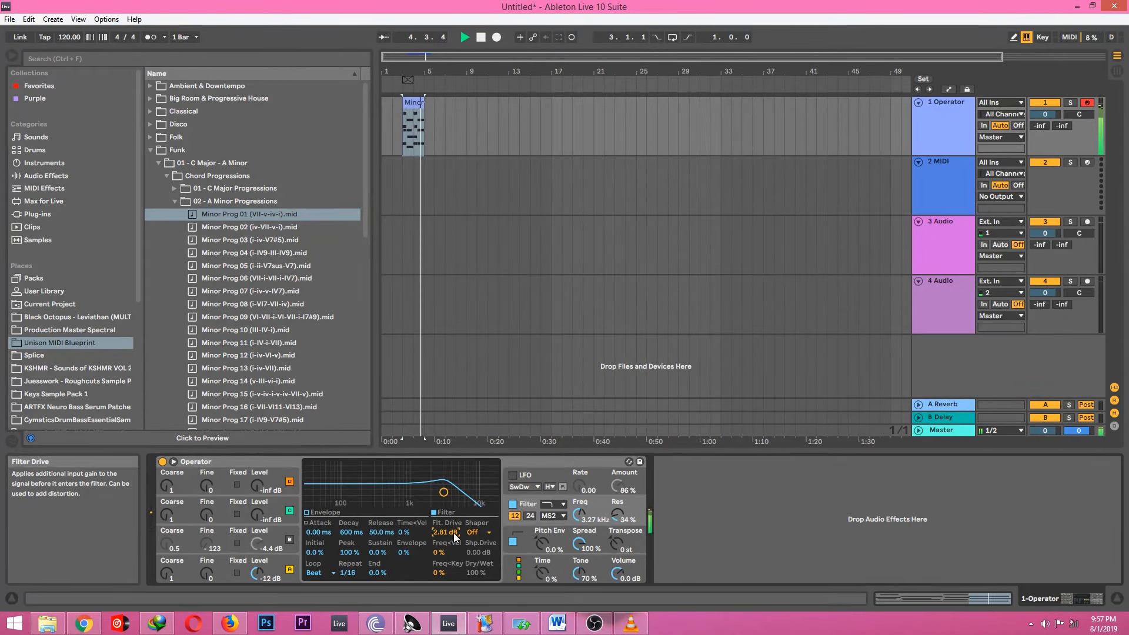
{"action": "key", "text": "space"}
- Switch the filter circuit to OSR and raise the filter drive to 6.56 dB during playback
{"action": "left_click", "coordinate": [553, 516]}
{"action": "left_click", "coordinate": [556, 536]}
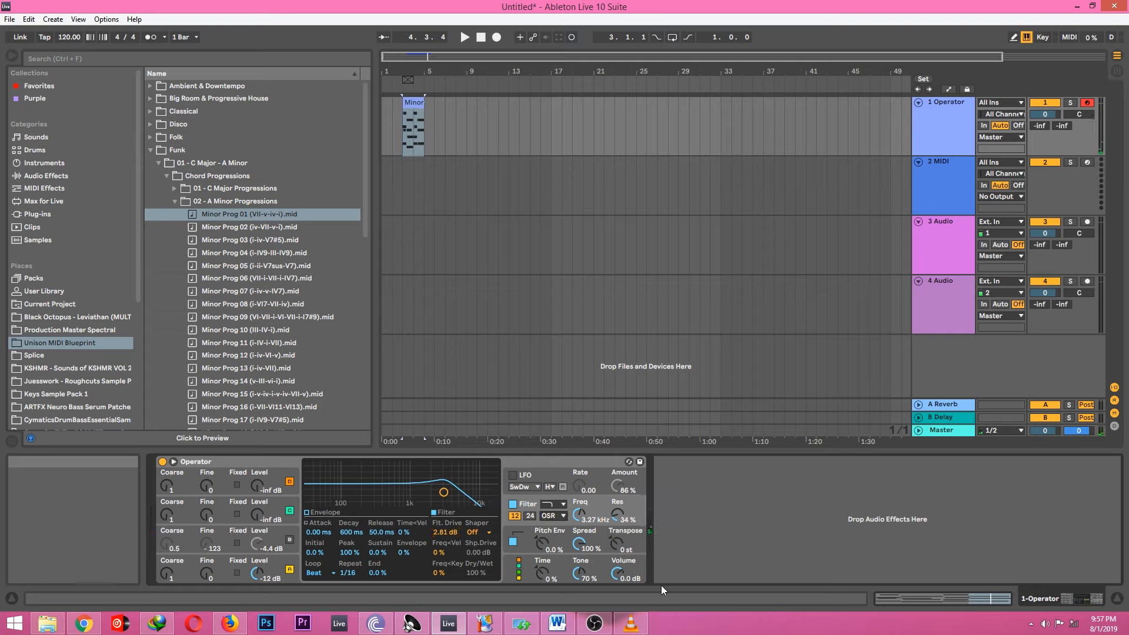
{"action": "key", "text": "space"}
{"action": "left_click_drag", "start_coordinate": [451, 535], "coordinate": [450, 524]}
- Compare the MS2 and OSR filter circuits while the progression plays, leaving the filter on MS2
{"action": "left_click", "coordinate": [552, 516]}
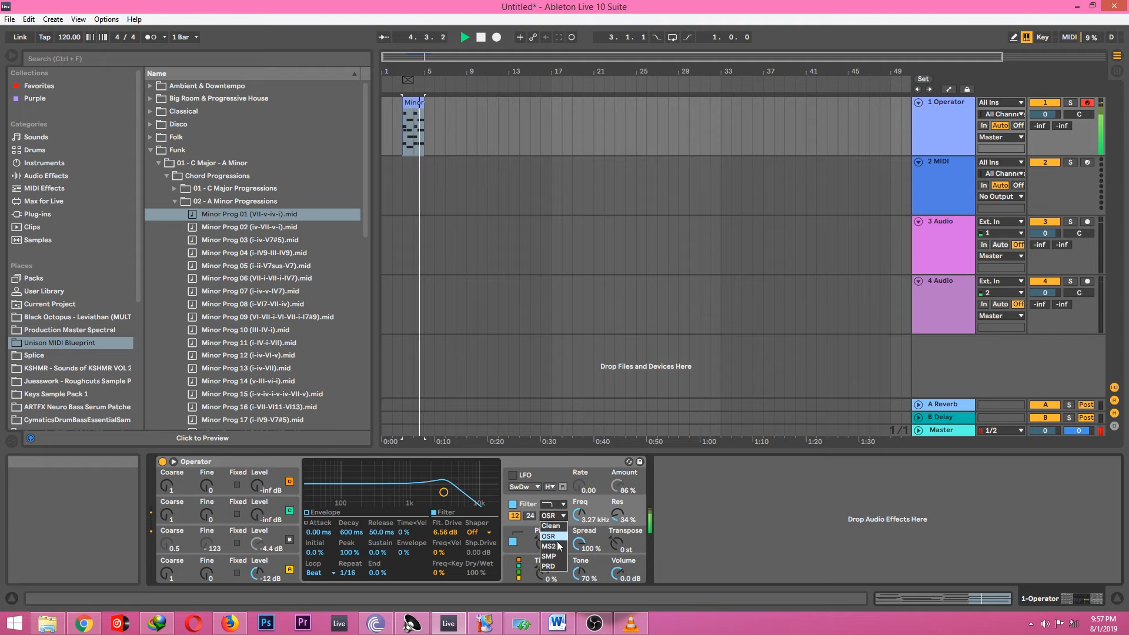
{"action": "left_click", "coordinate": [556, 545]}
{"action": "key", "text": "space"}
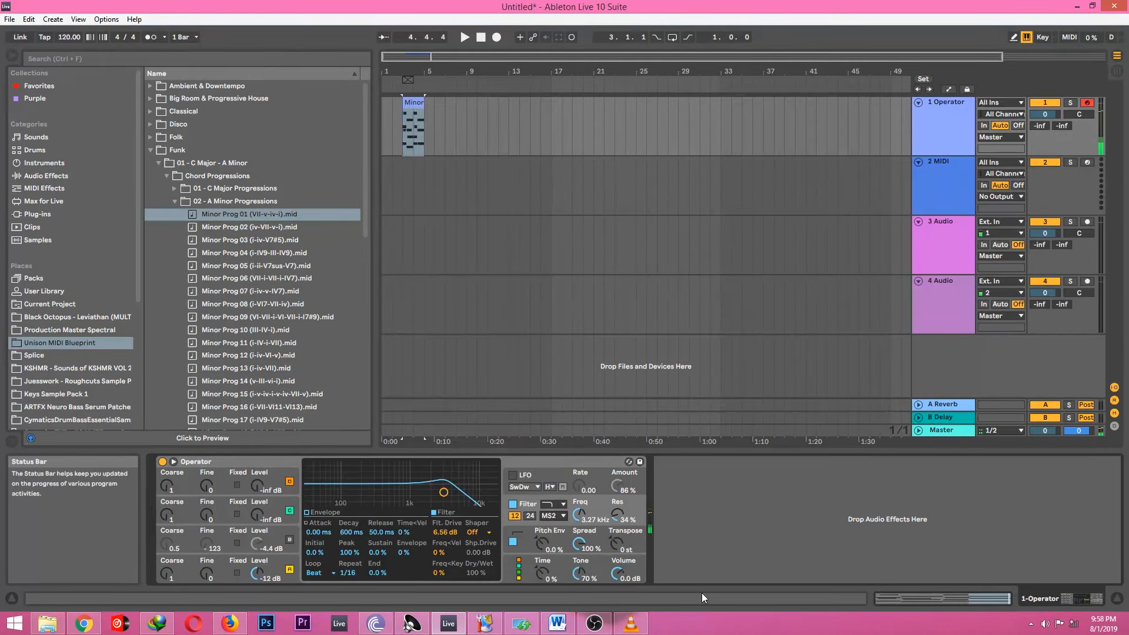
{"action": "key", "text": "space"}
{"action": "left_click", "coordinate": [555, 519]}
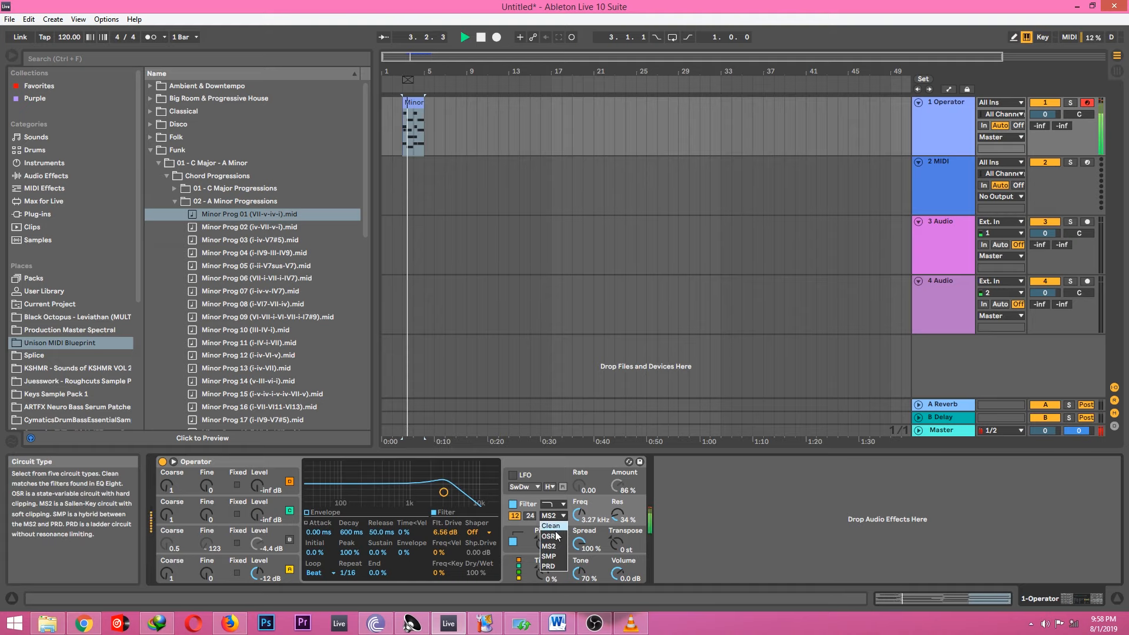
{"action": "left_click", "coordinate": [556, 536]}
{"action": "left_click", "coordinate": [555, 517]}
{"action": "left_click", "coordinate": [556, 546]}
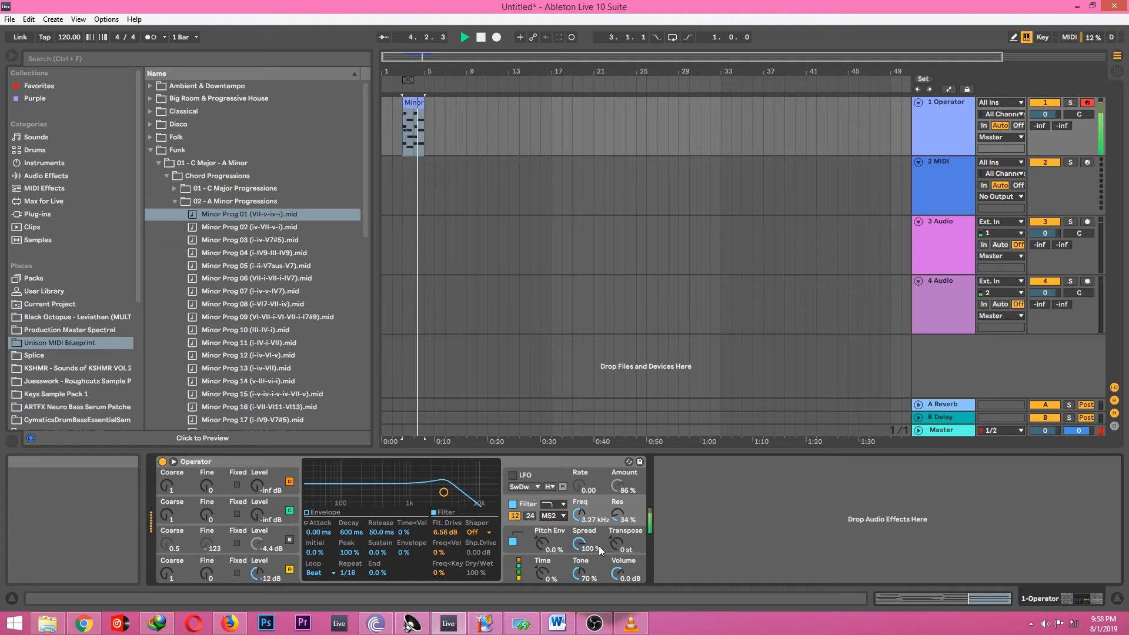
{"action": "key", "text": "space"}
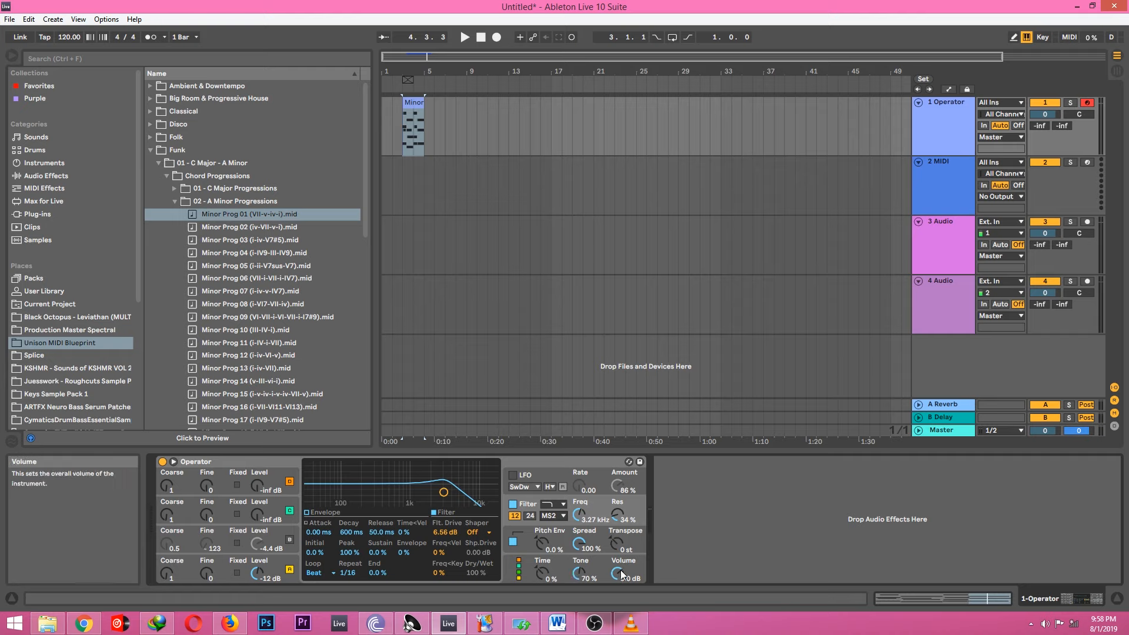
- Lower the instrument's overall volume to -4.2 dB during playback and replay the progression
{"action": "key", "text": "space"}
{"action": "mouse_move", "coordinate": [619, 572]}
{"action": "left_mouse_down"}
{"action": "mouse_move", "coordinate": [619, 629]}
{"action": "mouse_move", "coordinate": [615, 571]}
{"action": "mouse_move", "coordinate": [615, 582]}
{"action": "left_mouse_up"}
{"action": "key", "text": "space"}
{"action": "key", "text": "space"}
{"action": "key", "text": "space"}
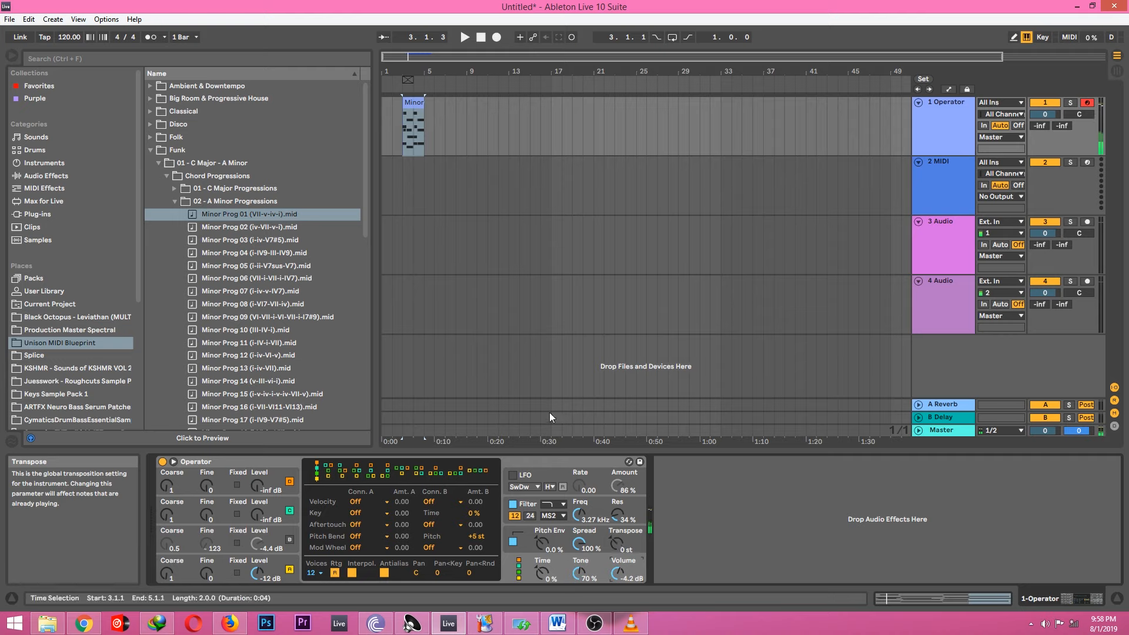
- Try a global transposition of +12 st during playback and reset Transpose to 0 st
{"action": "left_click", "coordinate": [616, 548]}
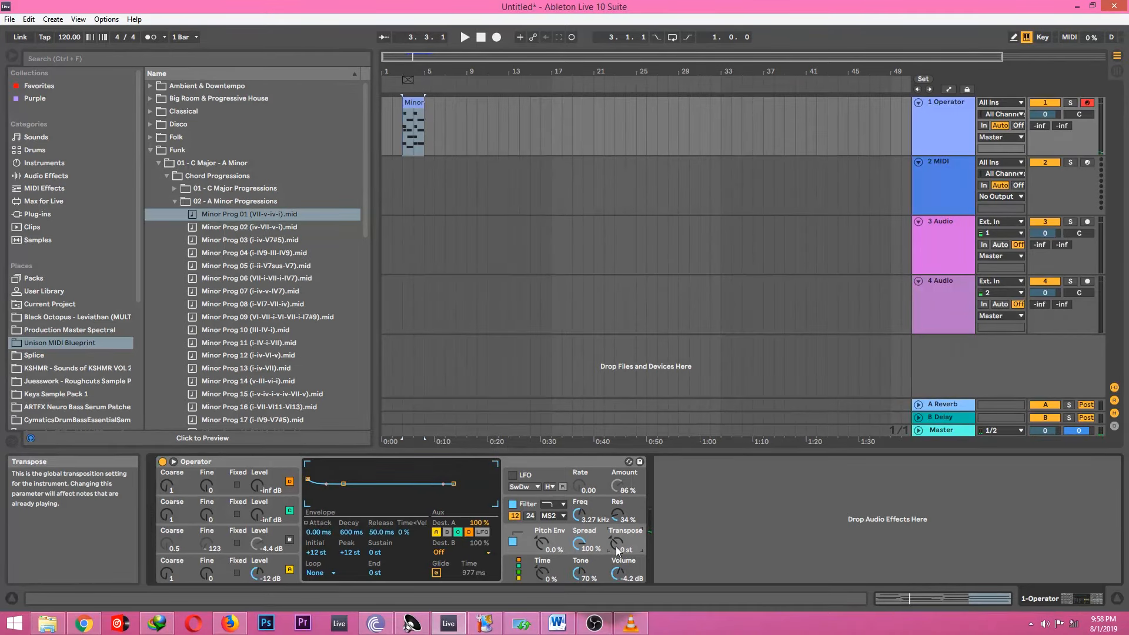
{"action": "key", "text": "space"}
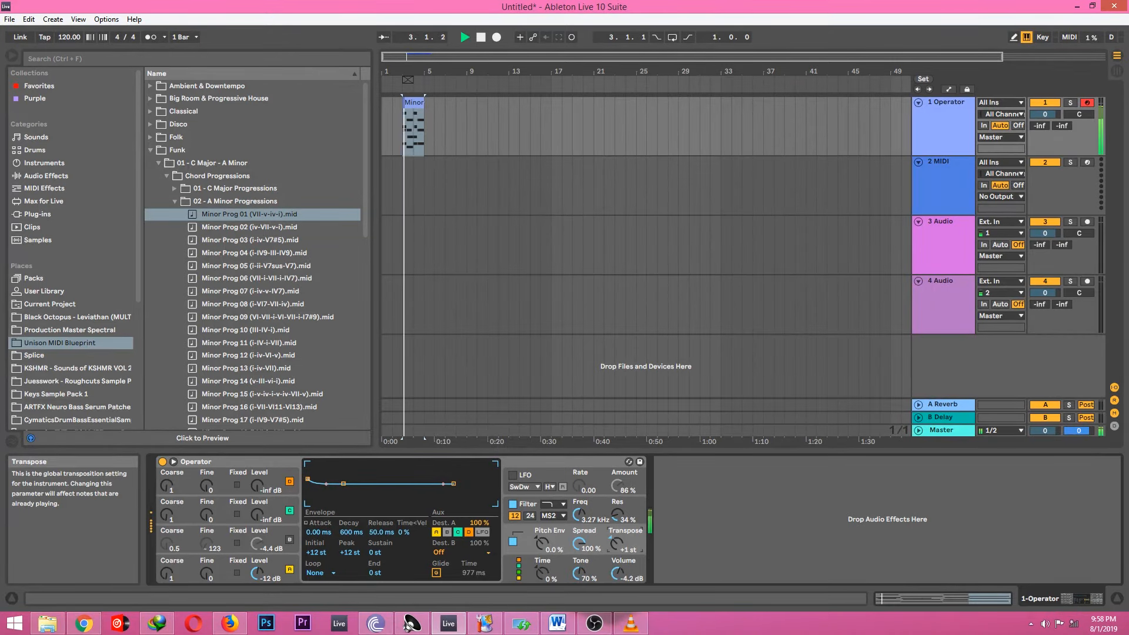
{"action": "left_click_drag", "start_coordinate": [616, 544], "coordinate": [616, 530]}
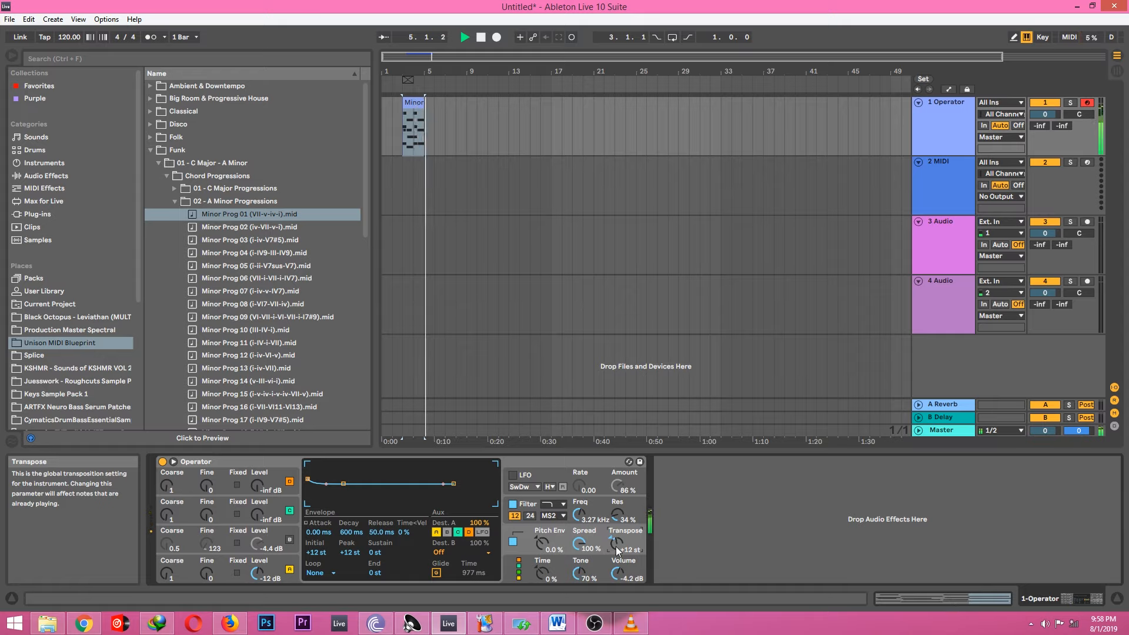
{"action": "key", "text": "space"}
{"action": "key", "text": "space"}
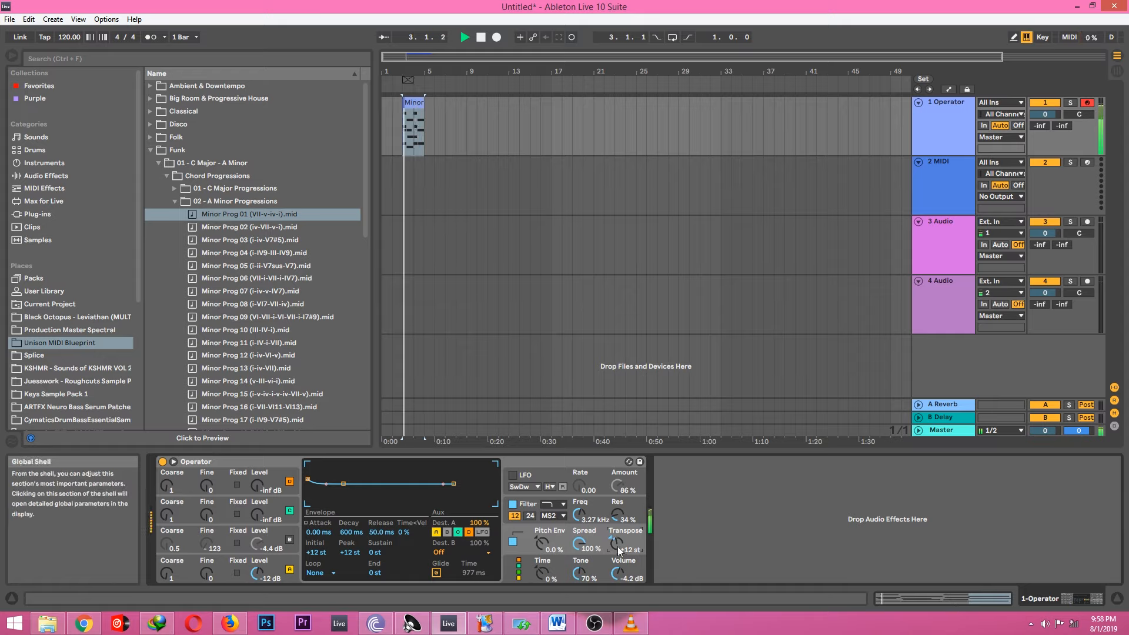
{"action": "double_click", "coordinate": [617, 544]}
{"action": "key", "text": "space"}
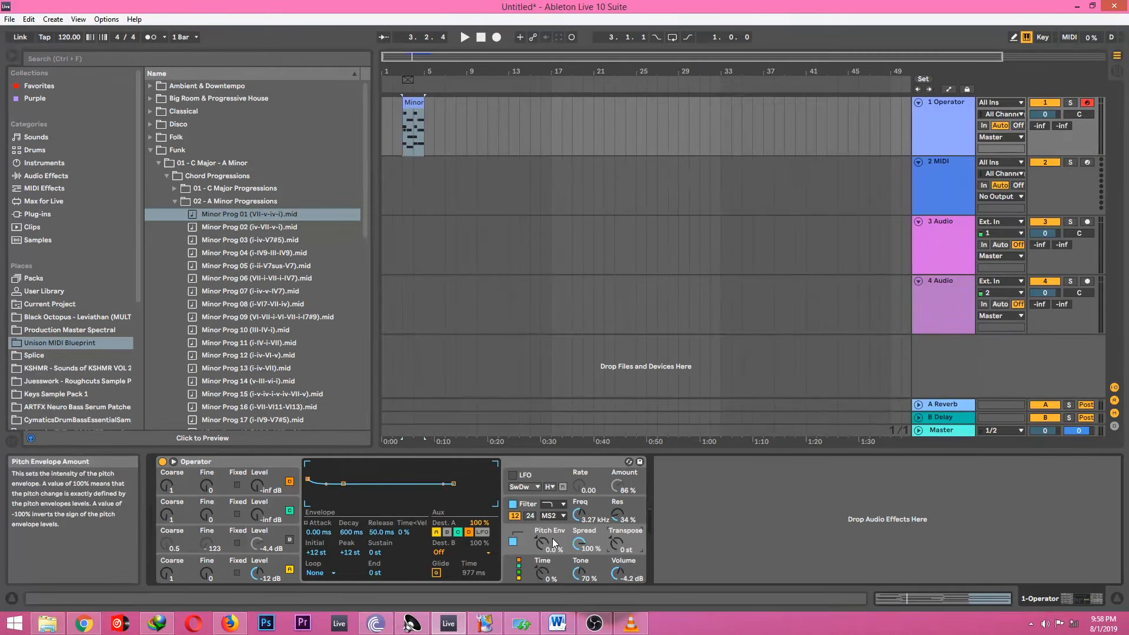
- Try switching the pitch envelope off and back on
{"action": "left_click", "coordinate": [513, 541]}
{"action": "left_click", "coordinate": [513, 541]}
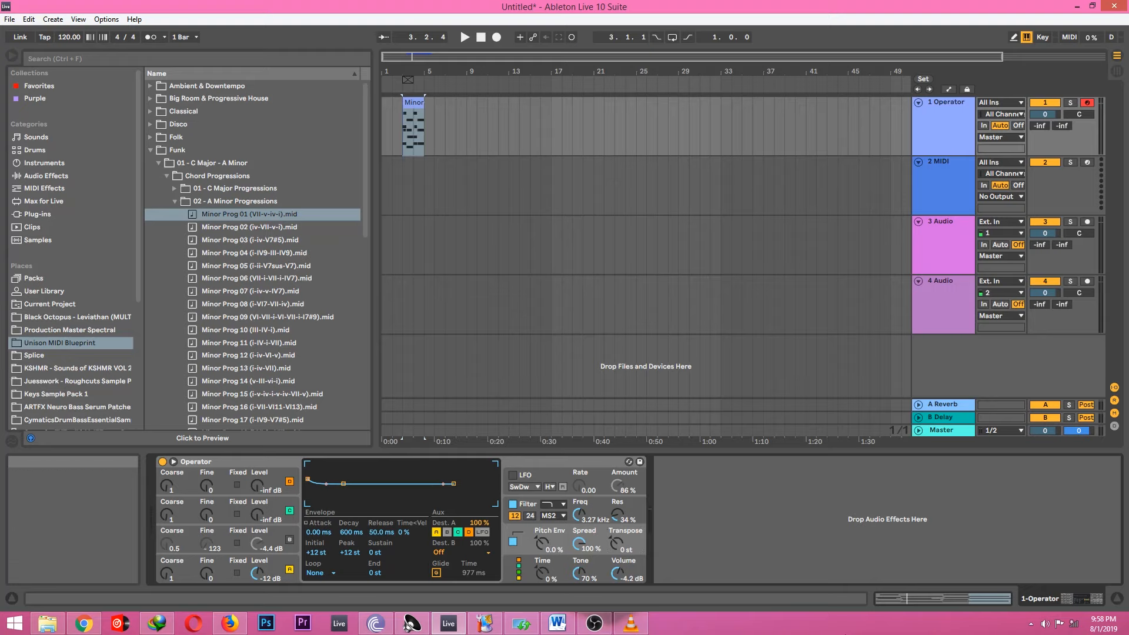
{"action": "left_click", "coordinate": [515, 541]}
{"action": "left_click", "coordinate": [515, 542]}
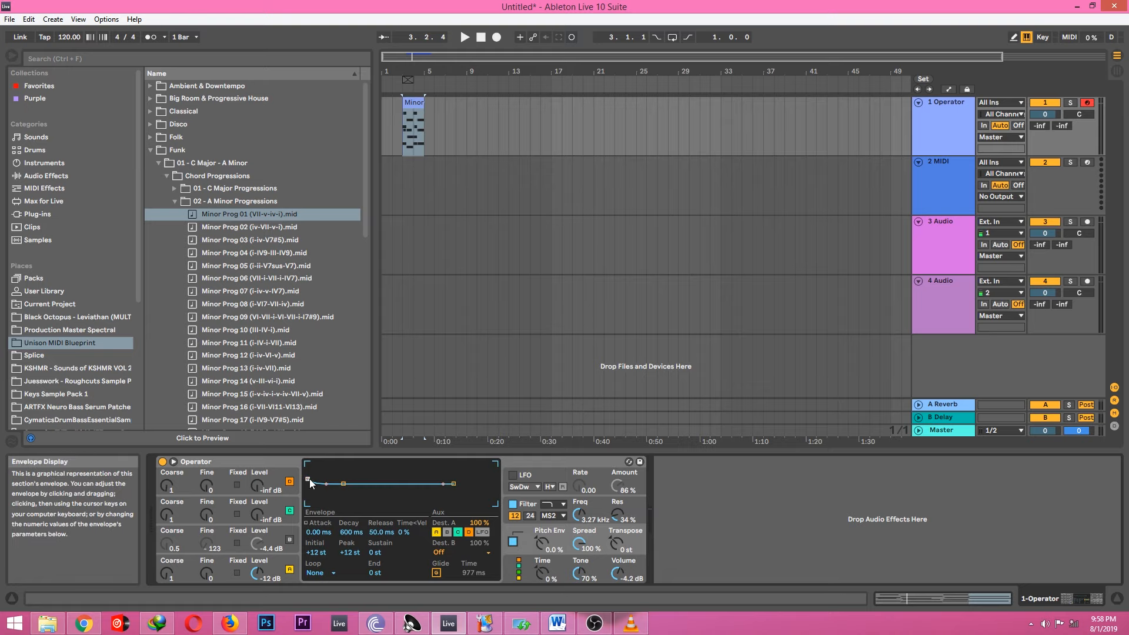
- Reshape the pitch envelope to a -48 st peak, 60.0 s decay, -1 st sustain, 106 ms release and -48 st end, and audition it
{"action": "left_click_drag", "start_coordinate": [307, 481], "coordinate": [369, 483]}
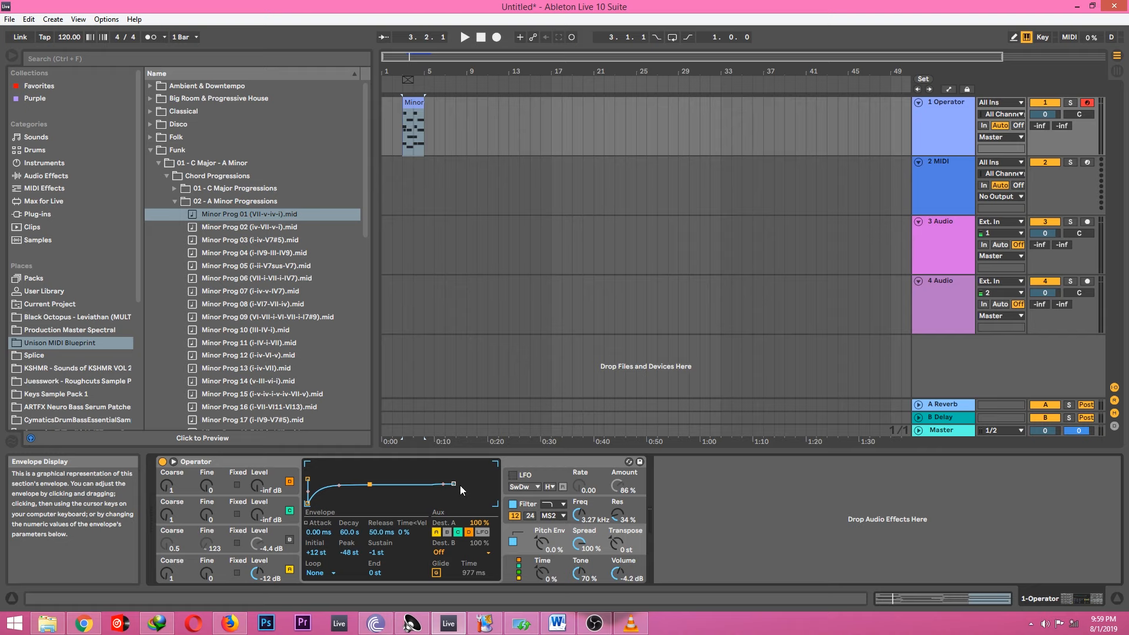
{"action": "left_click_drag", "start_coordinate": [454, 484], "coordinate": [459, 504]}
{"action": "key", "text": "space"}
{"action": "key", "text": "space"}
- Try a Pitch Env amount of -70% while the progression plays
{"action": "left_click_drag", "start_coordinate": [545, 540], "coordinate": [545, 630]}
{"action": "key", "text": "space"}
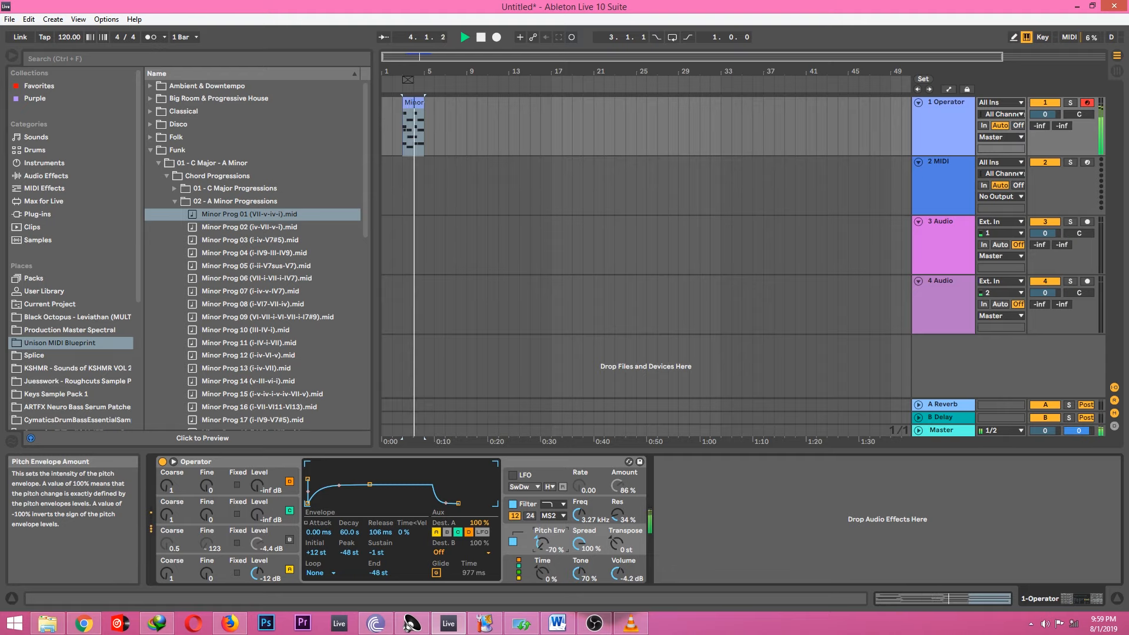
{"action": "key", "text": "space"}
- Set the Pitch Env amount to 4.7% and bend the pitch envelope's decay slope to -100%, auditioning the progression
{"action": "key", "text": "space"}
{"action": "left_click_drag", "start_coordinate": [544, 540], "coordinate": [545, 535]}
{"action": "key", "text": "space"}
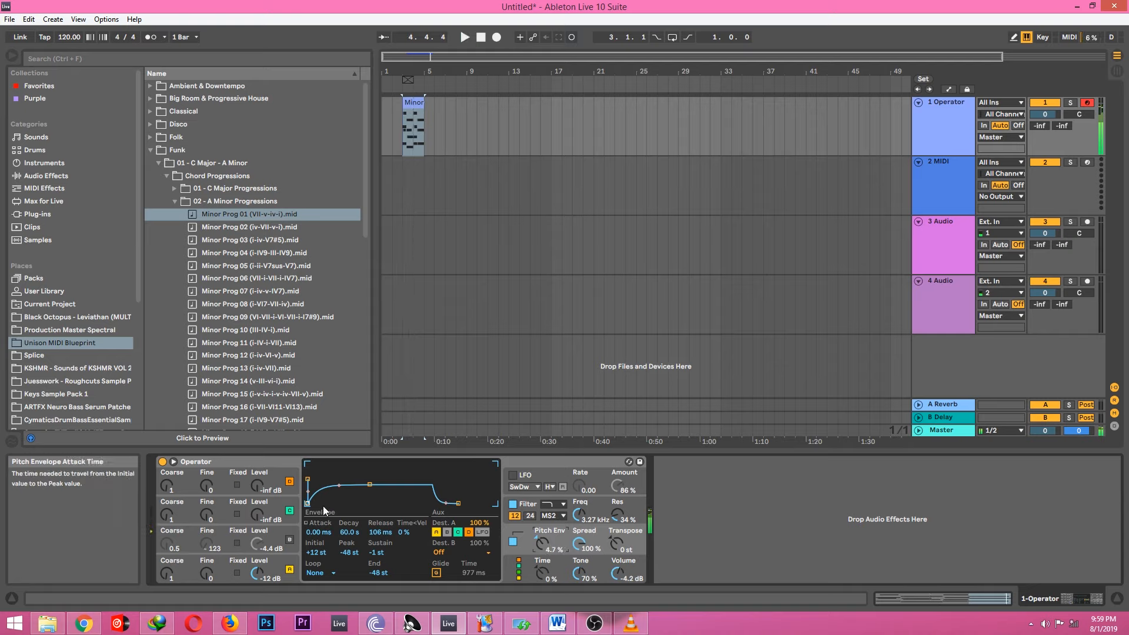
{"action": "left_click_drag", "start_coordinate": [336, 486], "coordinate": [338, 503]}
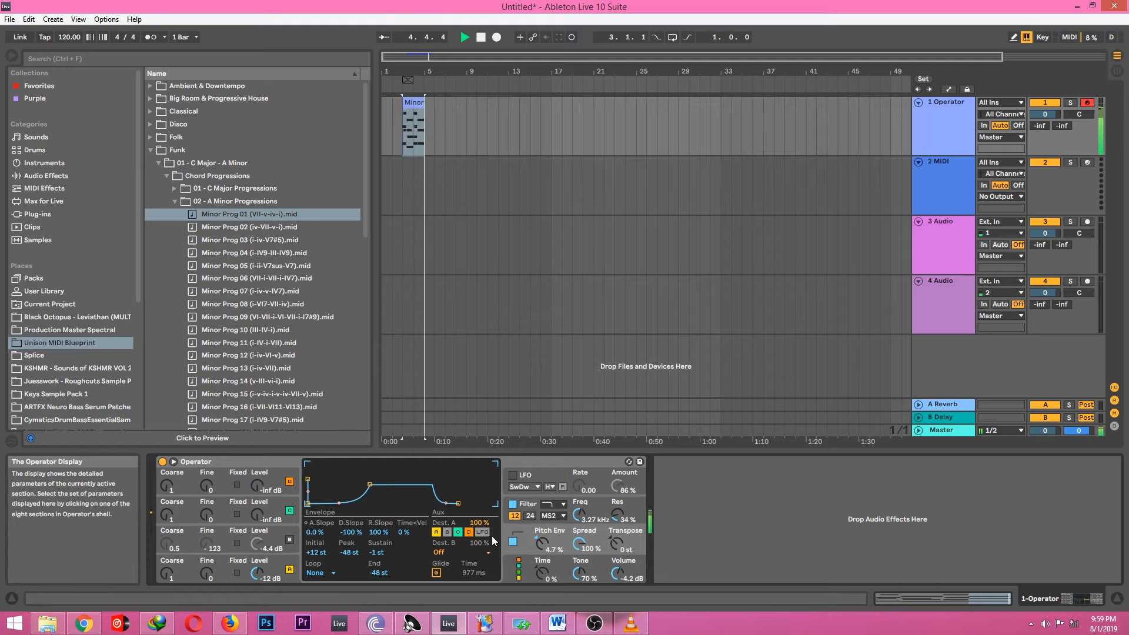
{"action": "key", "text": "space"}
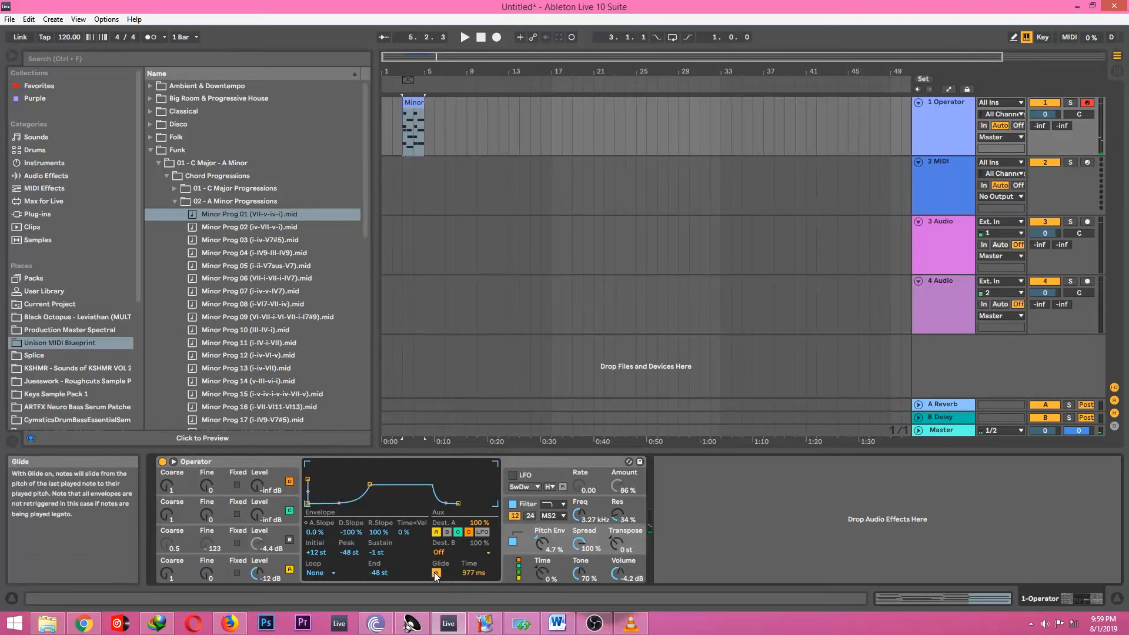
- Turn on Glide with a time of 75.9 ms during playback and select the Operator device
{"action": "key", "text": "space"}
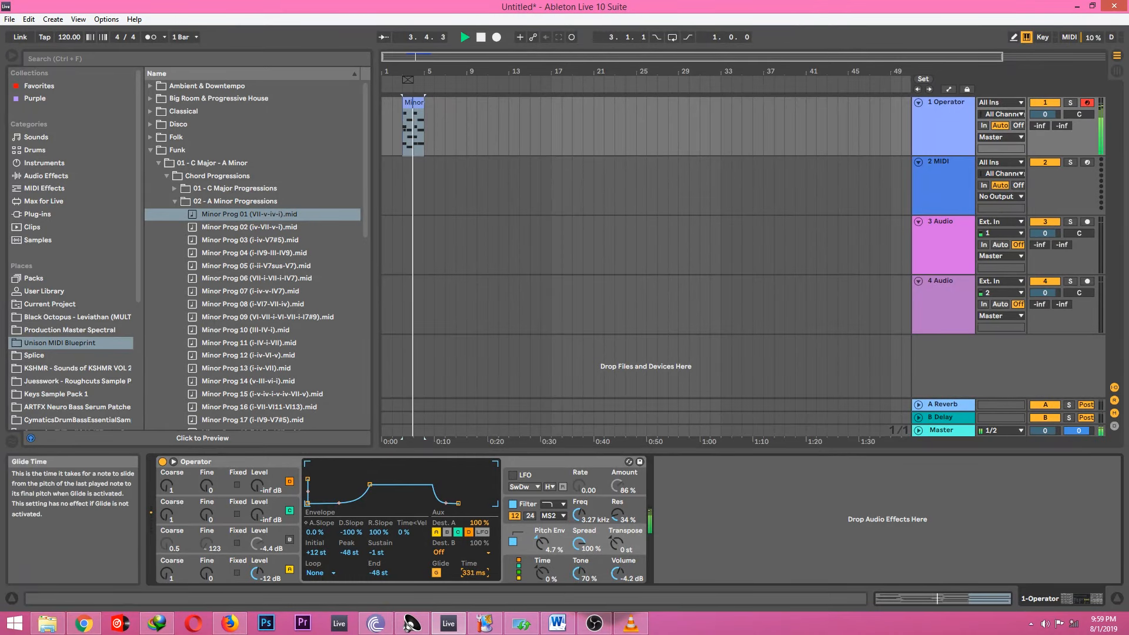
{"action": "left_click_drag", "start_coordinate": [471, 573], "coordinate": [473, 581]}
{"action": "key", "text": "space"}
{"action": "key", "text": "space"}
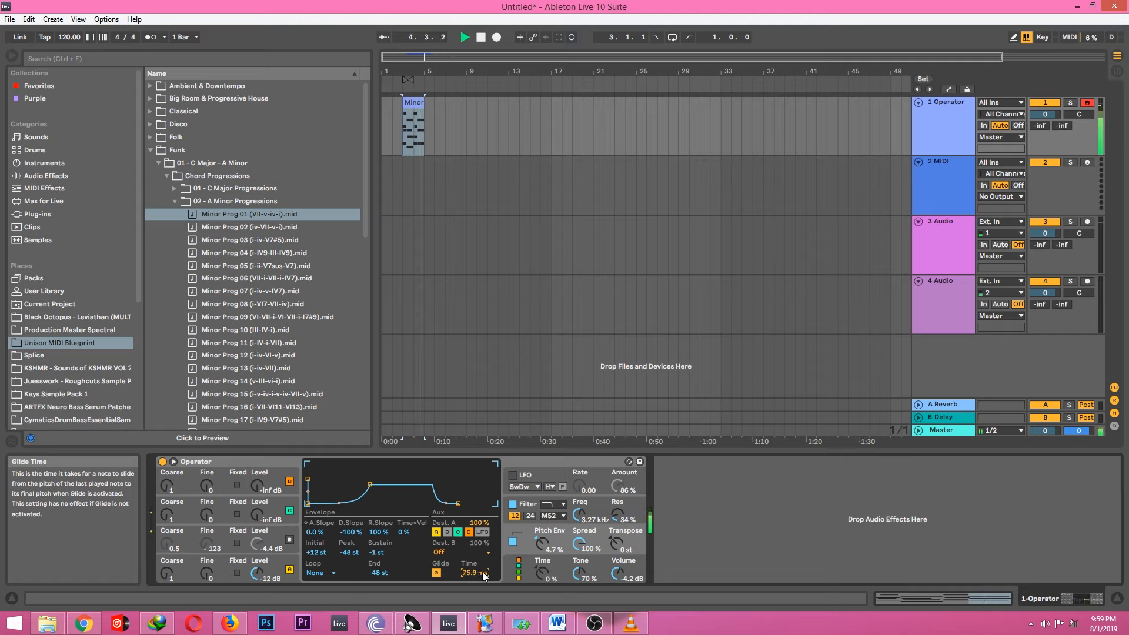
{"action": "key", "text": "space"}
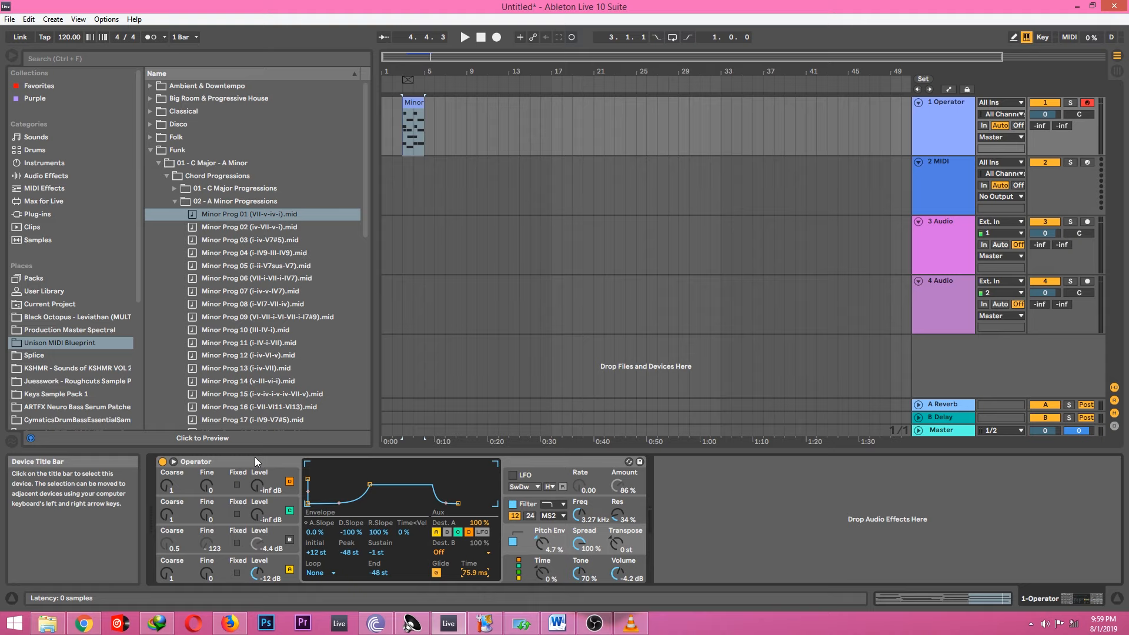
{"action": "left_click", "coordinate": [240, 465]}
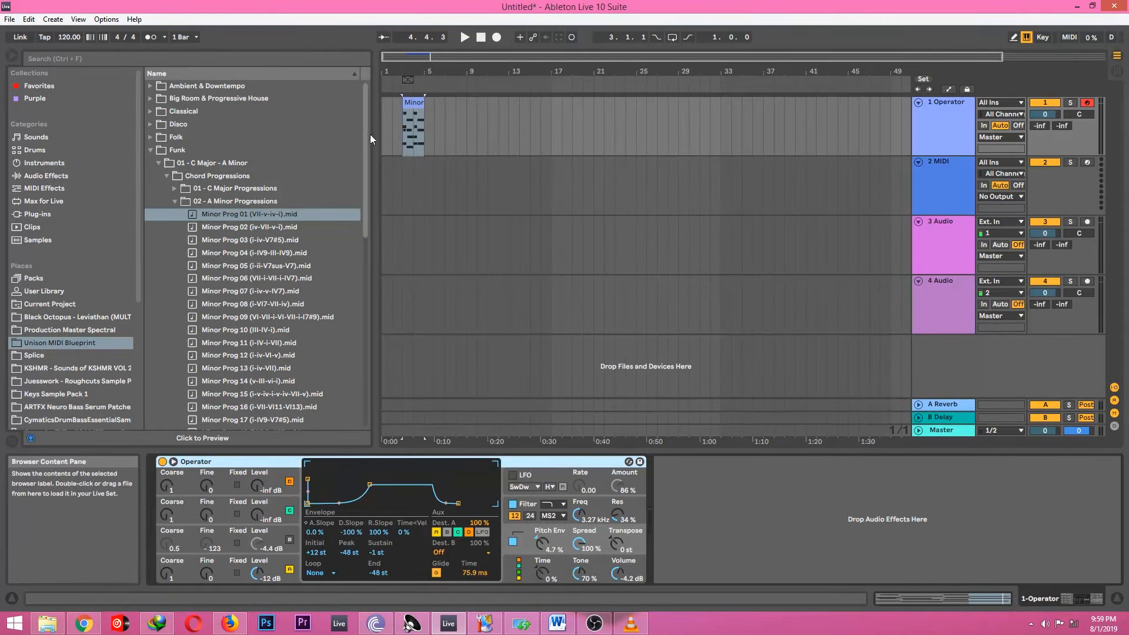
- Audition the chord progression from bar 3 with the current Operator patch, stop playback and reselect the MIDI clip
{"action": "left_click", "coordinate": [414, 107]}
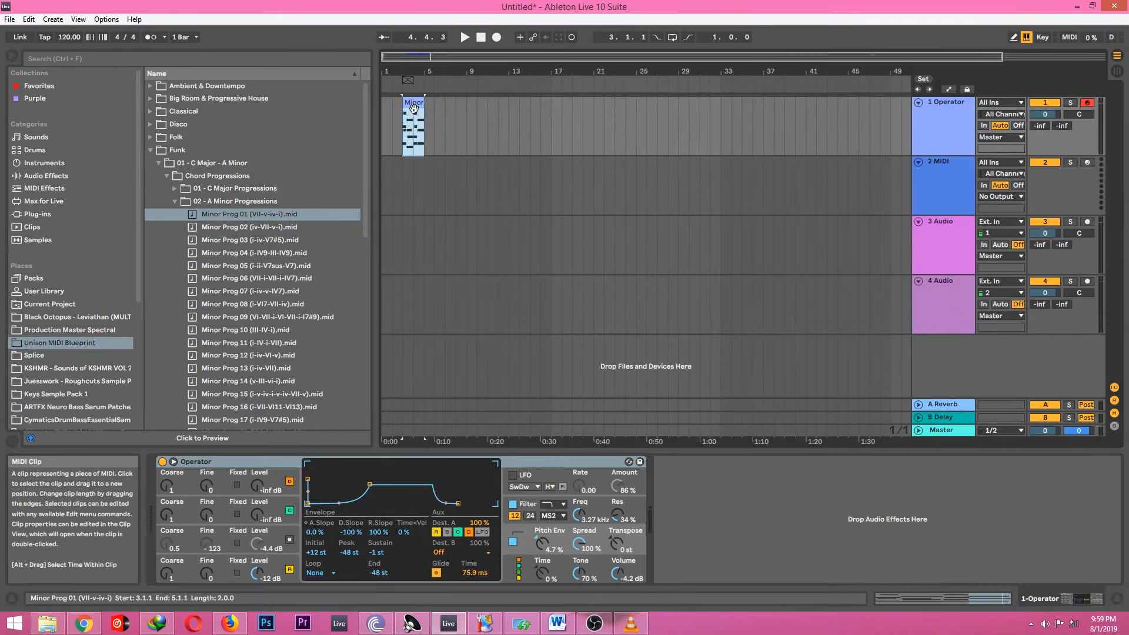
{"action": "left_click", "coordinate": [401, 178]}
{"action": "key", "text": "space"}
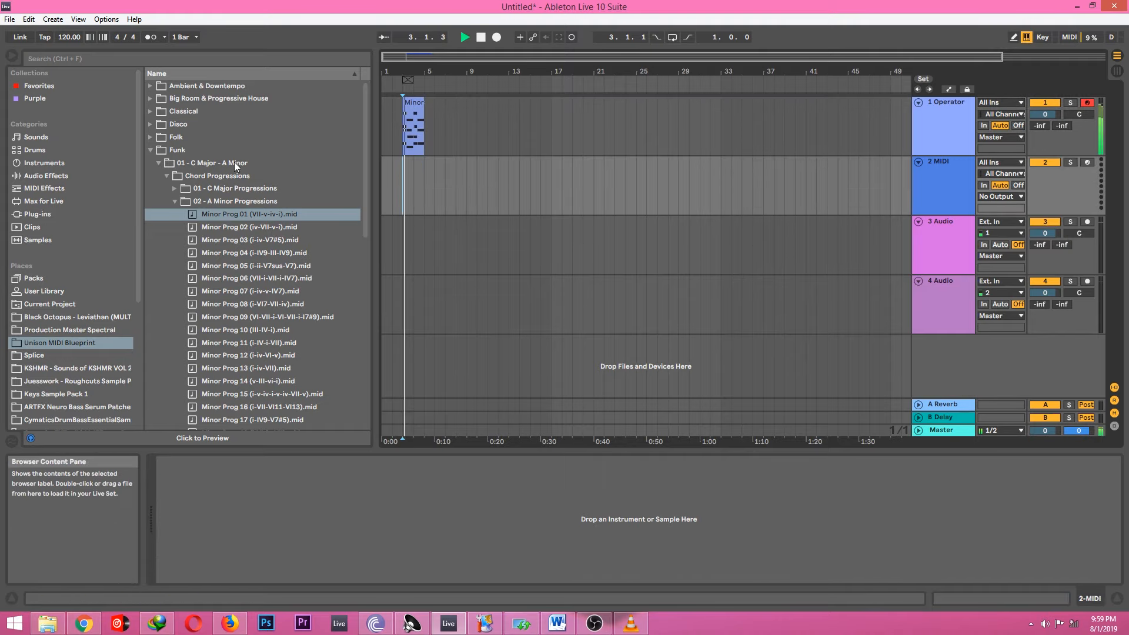
{"action": "key", "text": "space"}
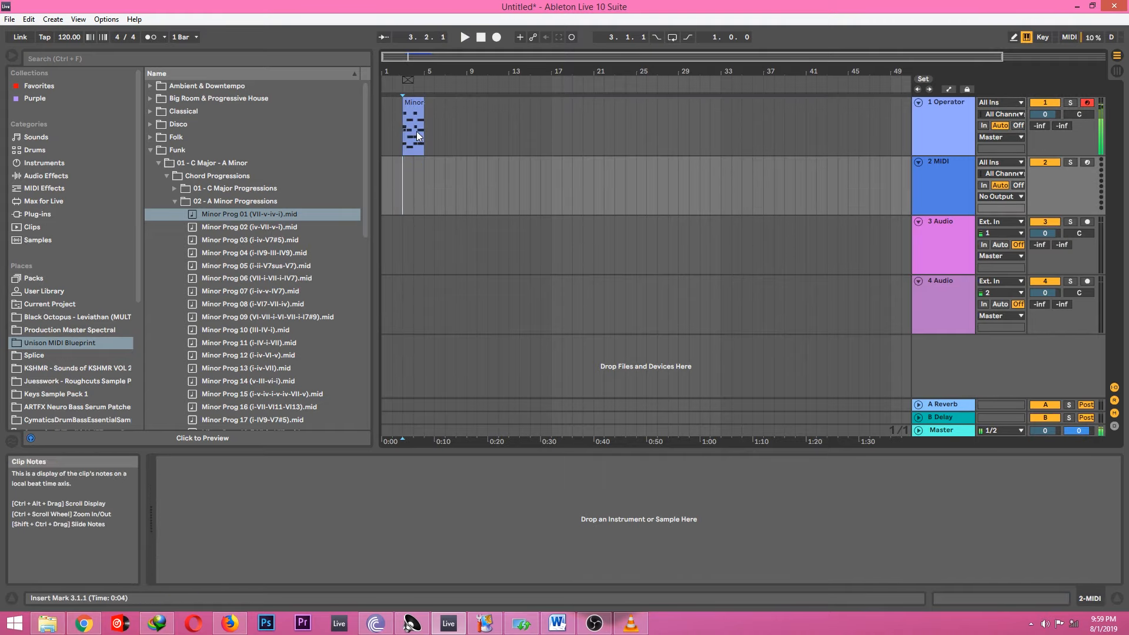
{"action": "left_click", "coordinate": [417, 131]}
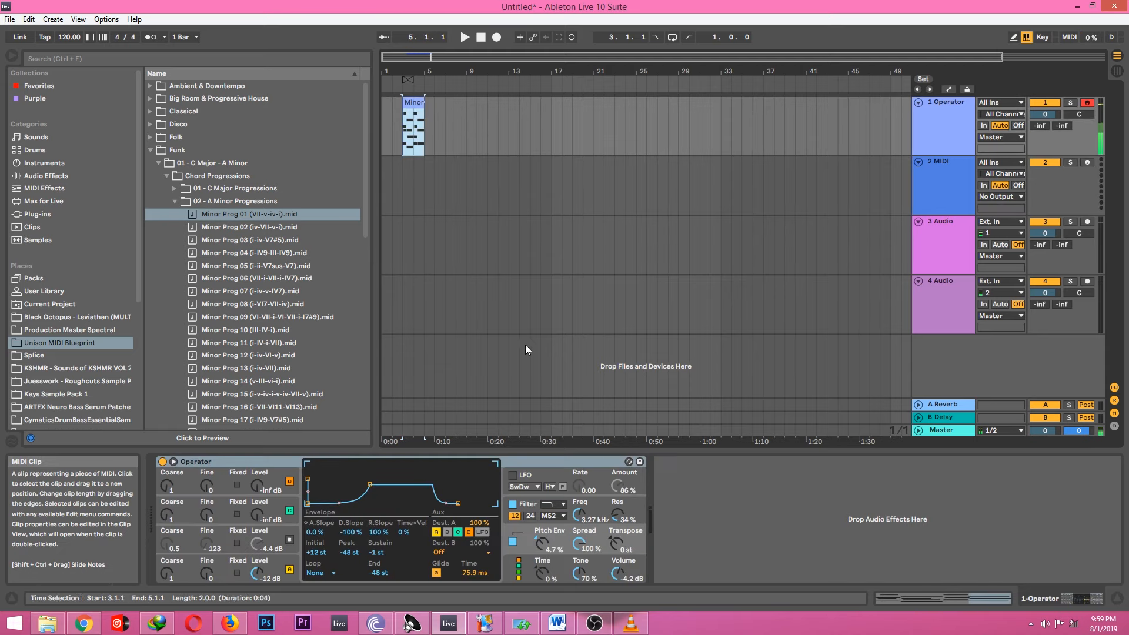
- Reset Operator's Pitch Env amount to 0.0% and set the global envelope Time to 19% while the progression plays
{"action": "left_click", "coordinate": [544, 543]}
{"action": "key", "text": "Delete"}
{"action": "key", "text": "space"}
{"action": "left_click_drag", "start_coordinate": [541, 573], "coordinate": [541, 541]}
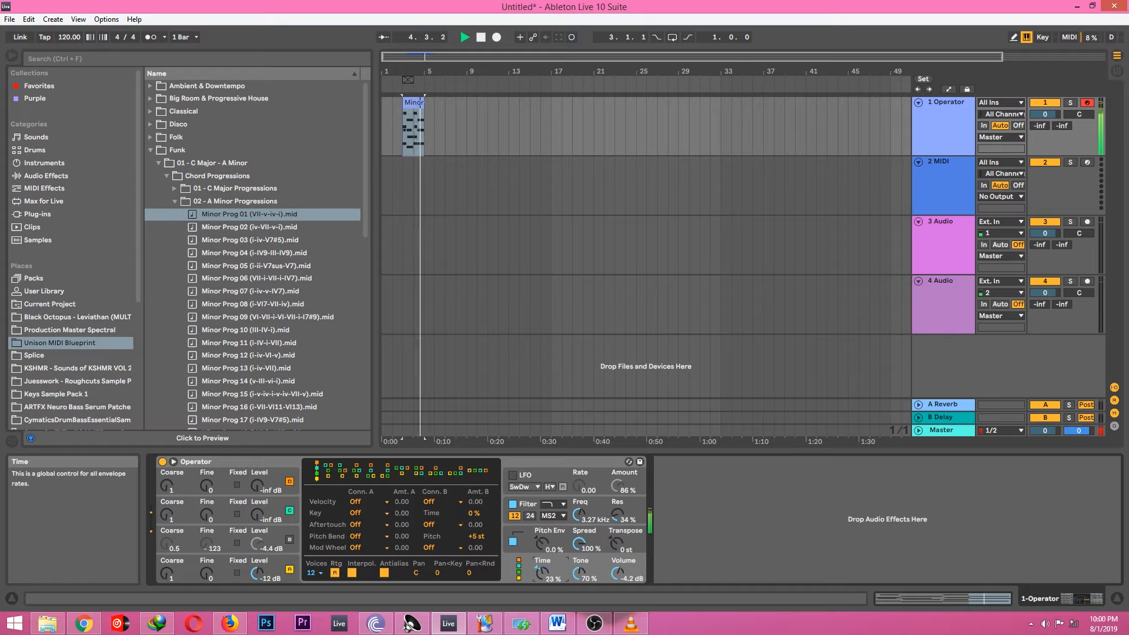
{"action": "mouse_move", "coordinate": [541, 541]}
{"action": "left_mouse_down"}
{"action": "mouse_move", "coordinate": [541, 580]}
{"action": "mouse_move", "coordinate": [541, 564]}
{"action": "left_mouse_up"}
{"action": "key", "text": "space"}
{"action": "key", "text": "space"}
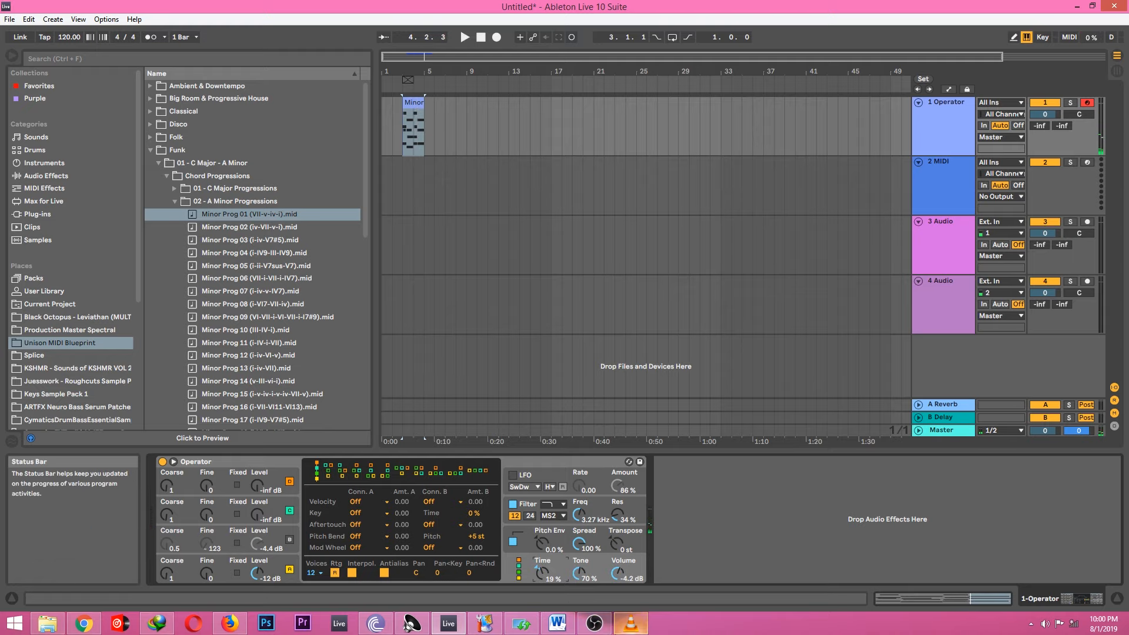
{"action": "mouse_move", "coordinate": [607, 627]}
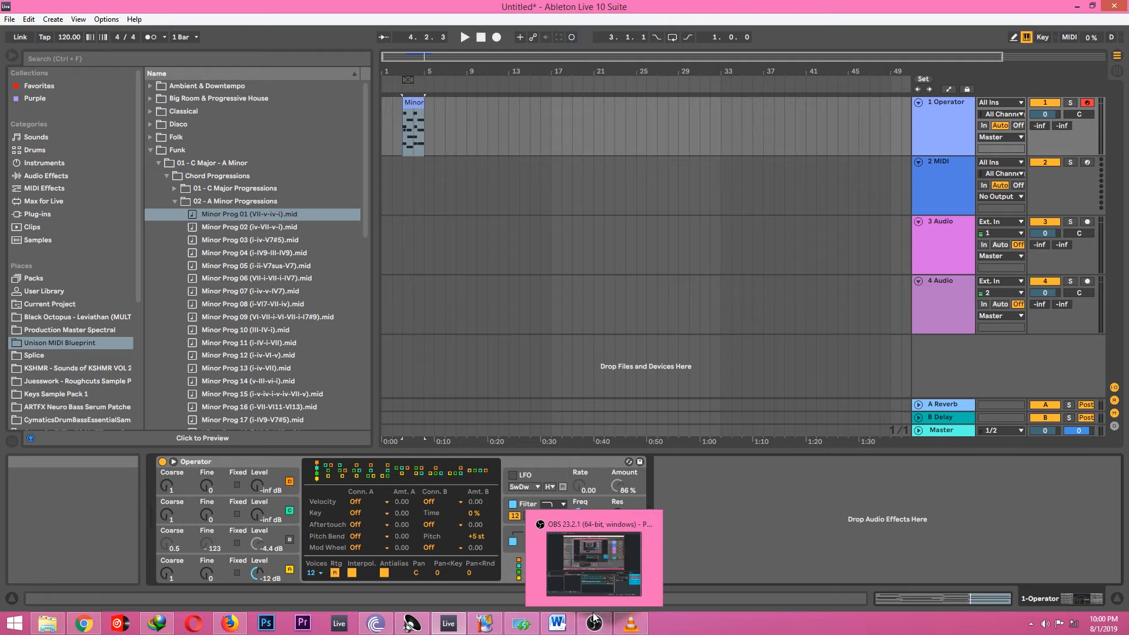
{"action": "left_click", "coordinate": [612, 562]}
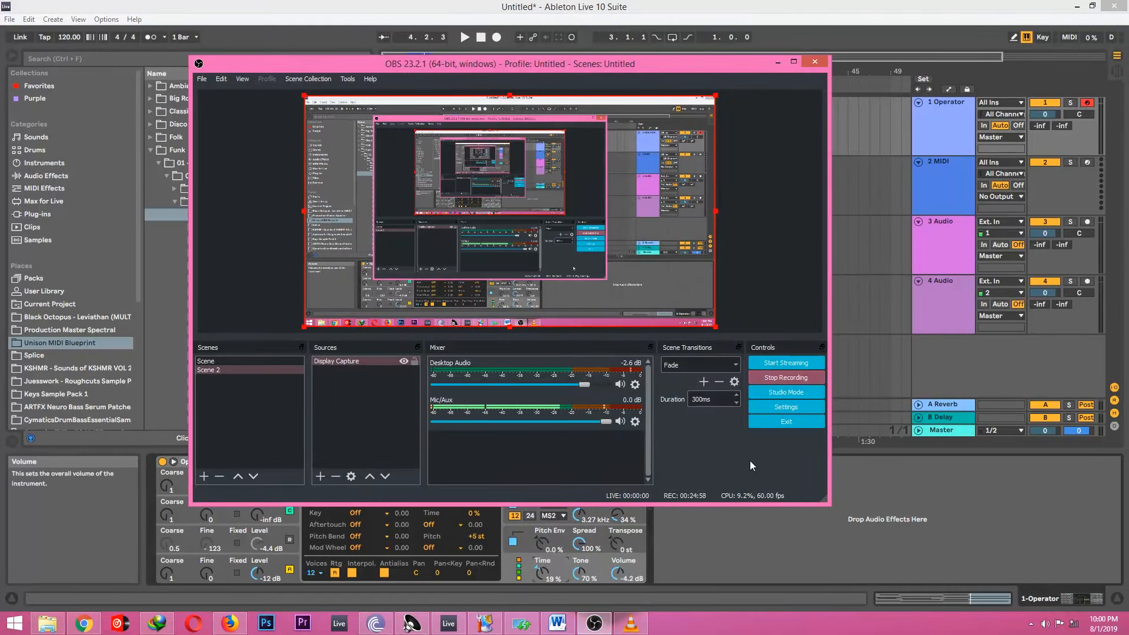